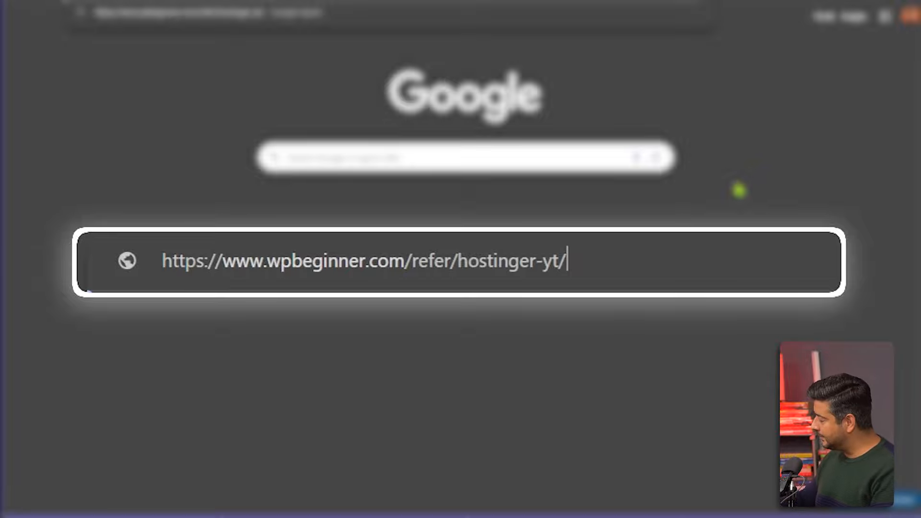
key(Return)
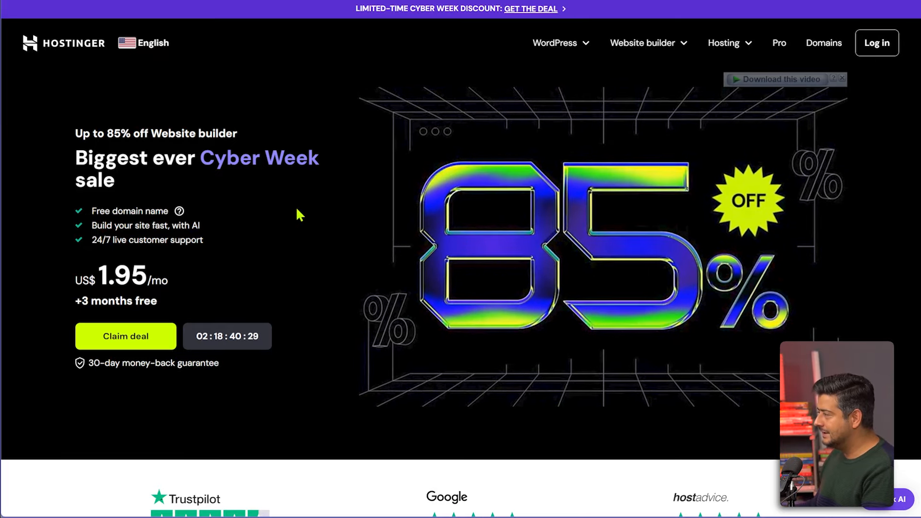
click(128, 337)
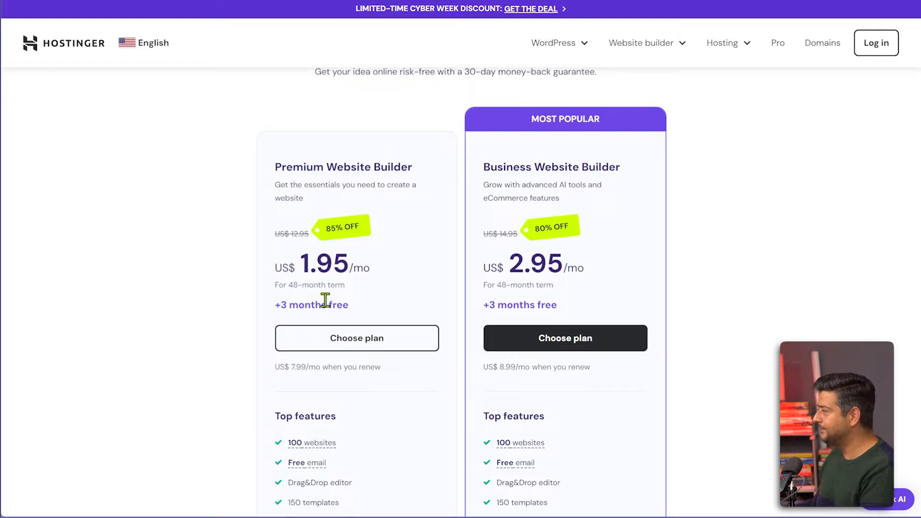
Compare the prices, top features, AI tools and eCommerce options of the Premium and Business Website Builder plans
drag(282, 265, 431, 278)
click(431, 276)
drag(513, 266, 593, 279)
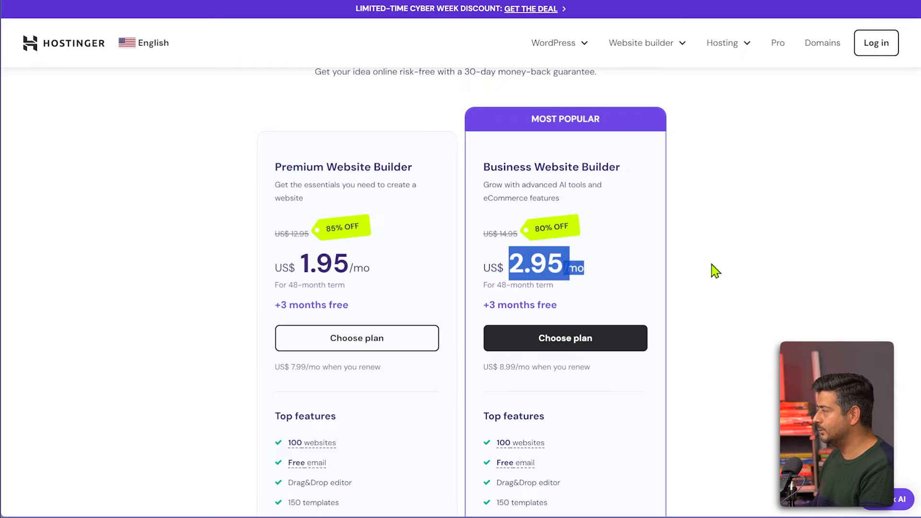
click(713, 264)
scroll(713, 263, down, 1)
scroll(716, 270, down, 3)
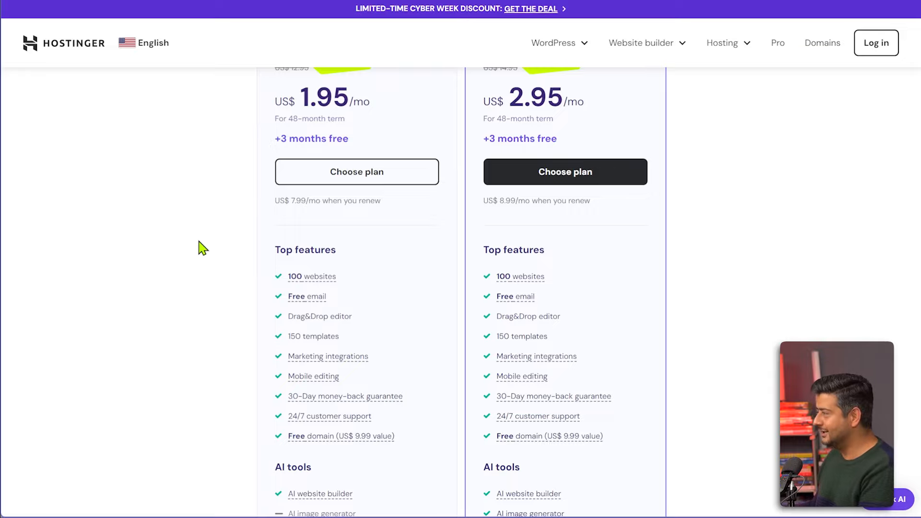
scroll(199, 249, down, 3)
scroll(228, 261, down, 2)
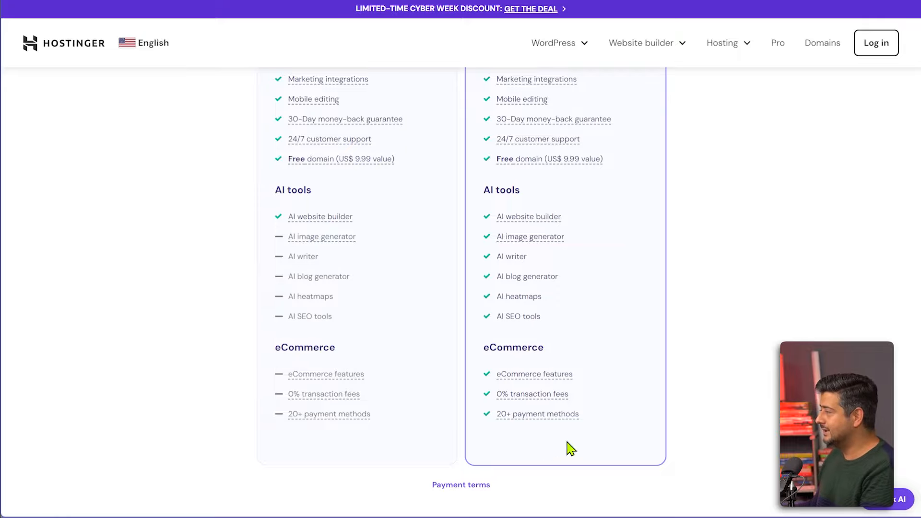
scroll(737, 295, up, 2)
scroll(736, 295, up, 3)
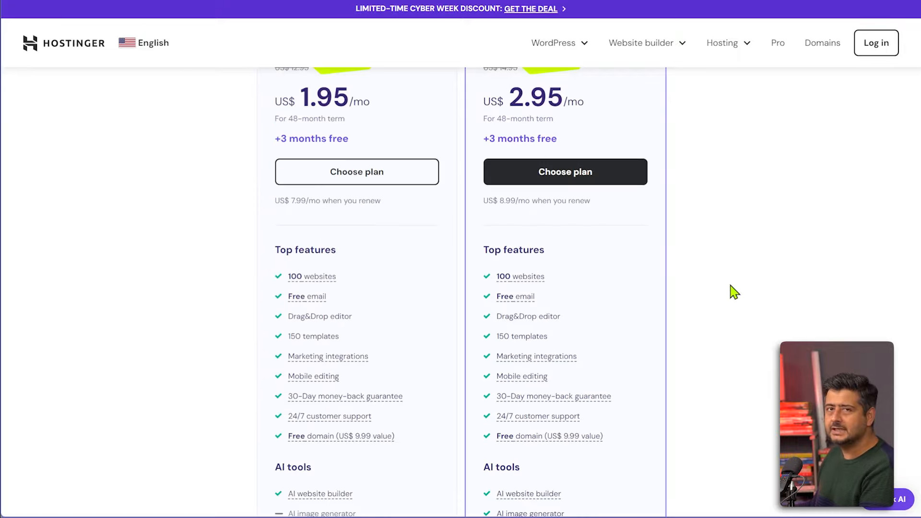
scroll(734, 291, down, 5)
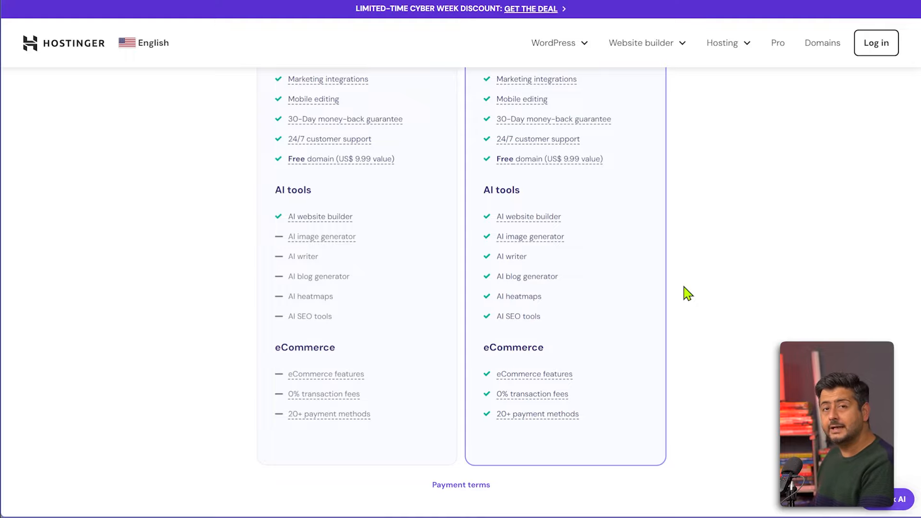
scroll(688, 294, up, 3)
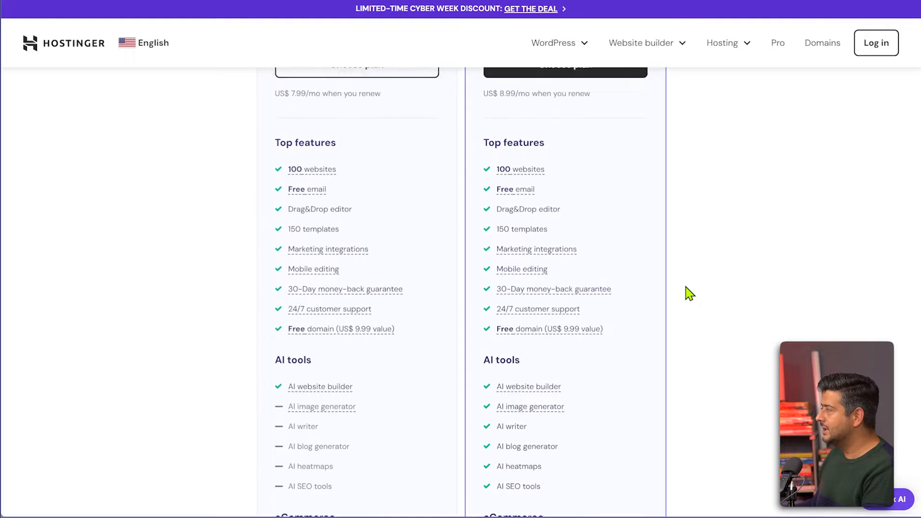
scroll(686, 292, up, 4)
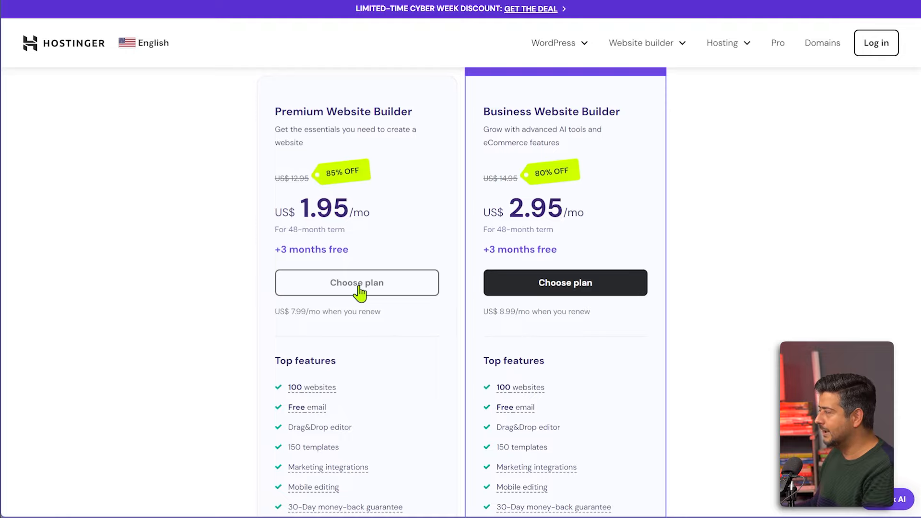
Choose the Premium Website Builder plan and set its billing period in the cart to 12 months
click(360, 290)
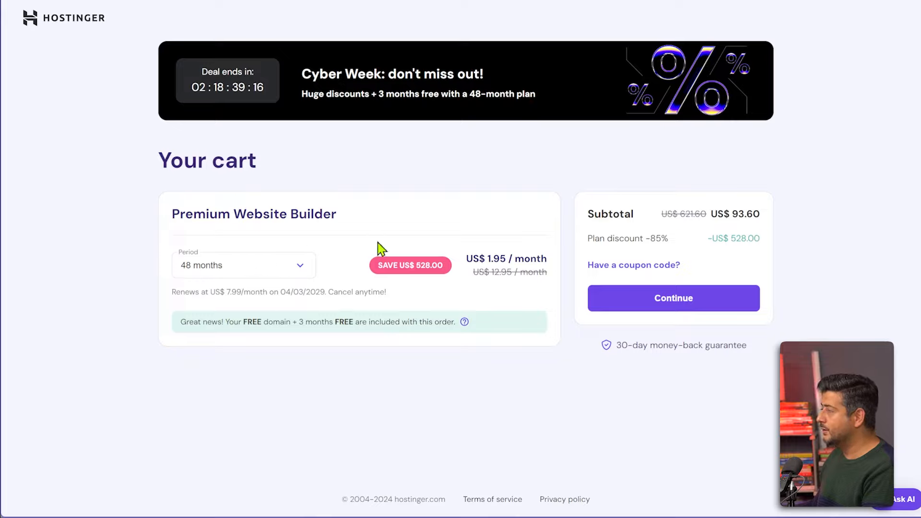
click(294, 271)
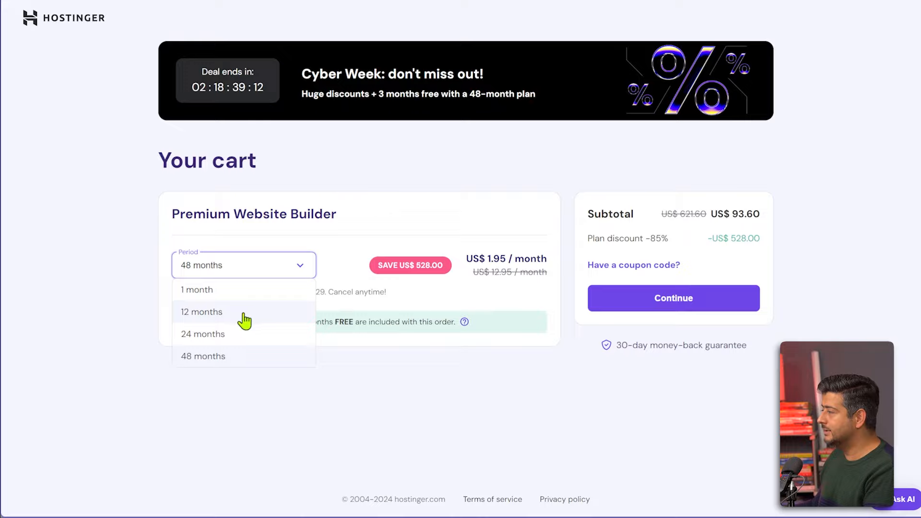
click(100, 283)
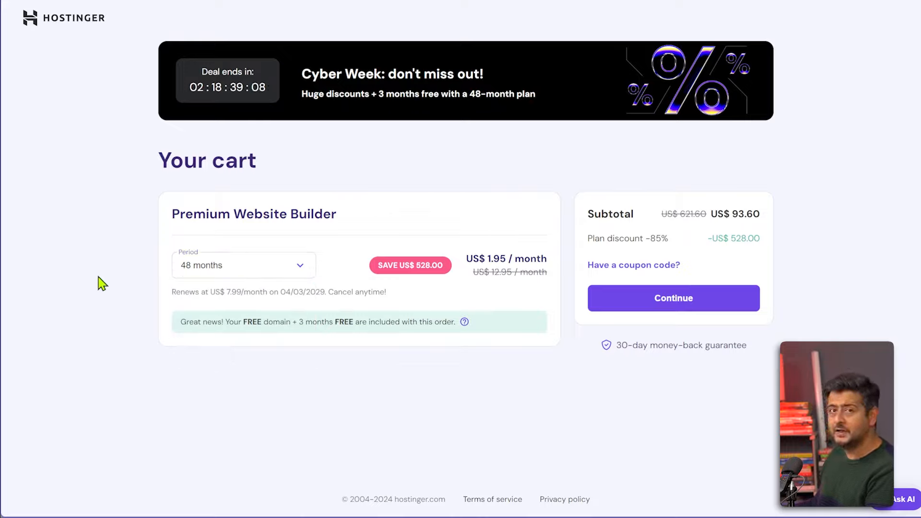
click(294, 278)
click(260, 311)
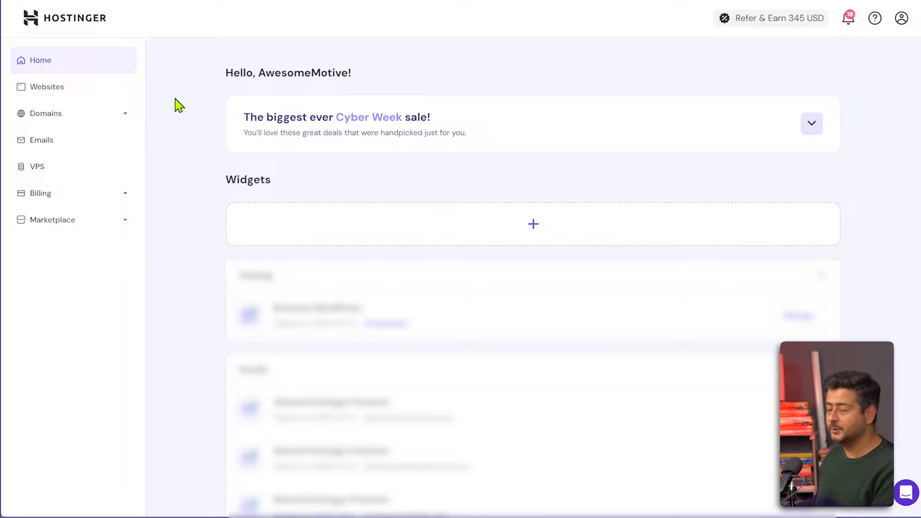
Add a new WordPress website under the Business WordPress plan and specify that it is for Myself or my business
click(94, 92)
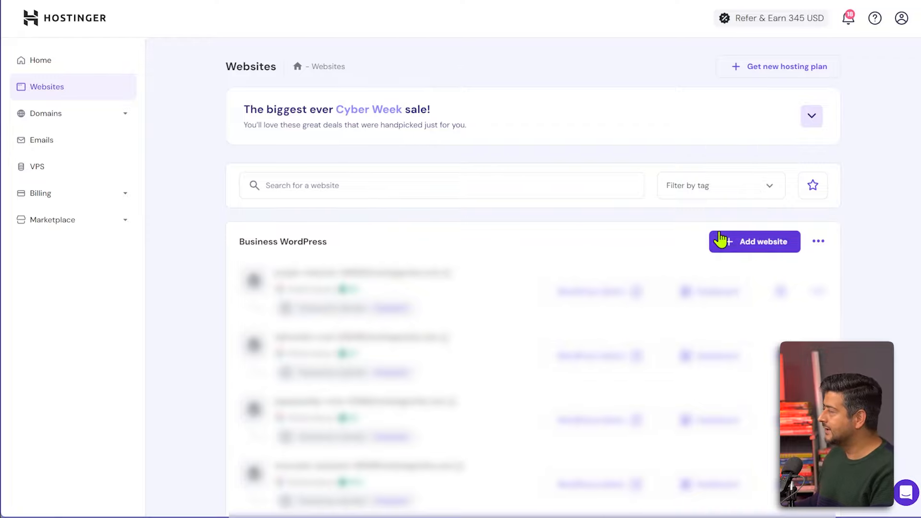
click(755, 243)
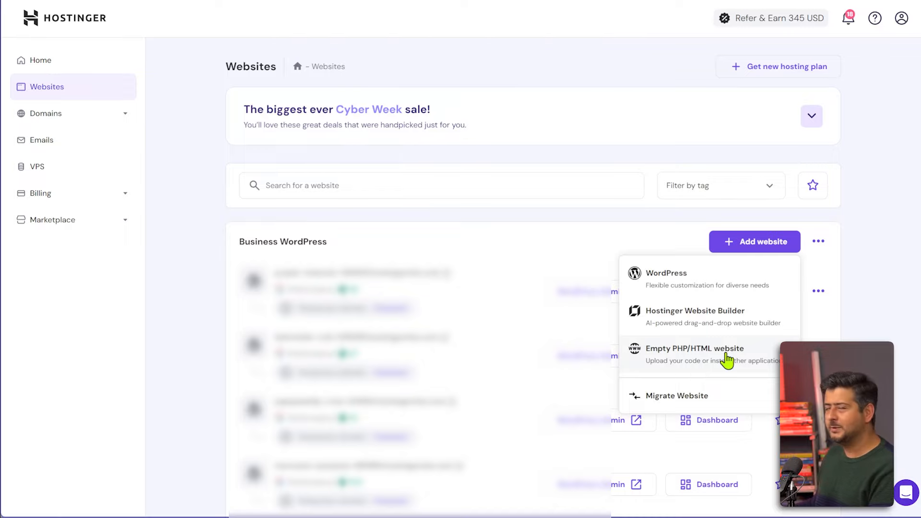
click(667, 275)
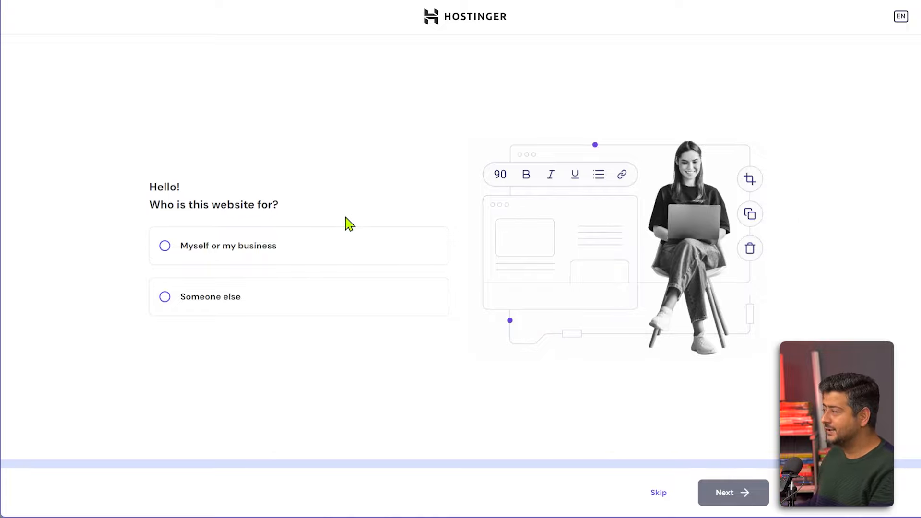
click(168, 252)
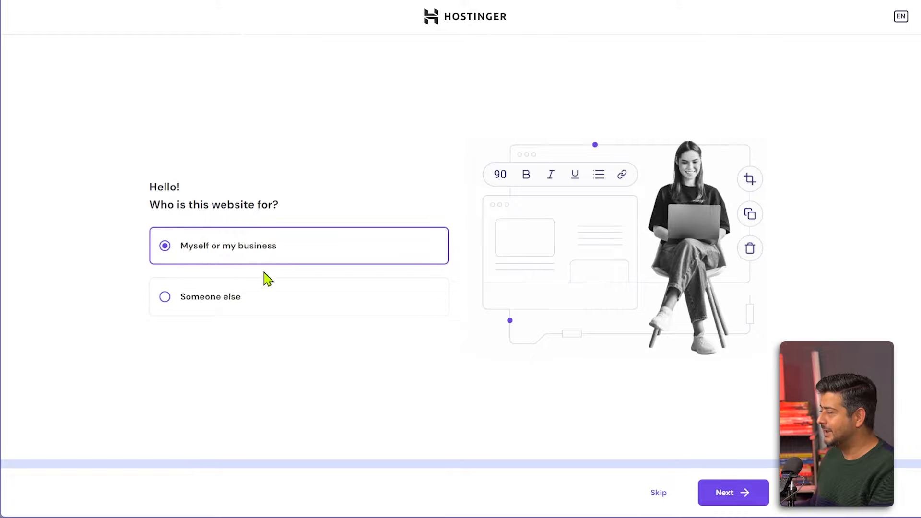
click(723, 495)
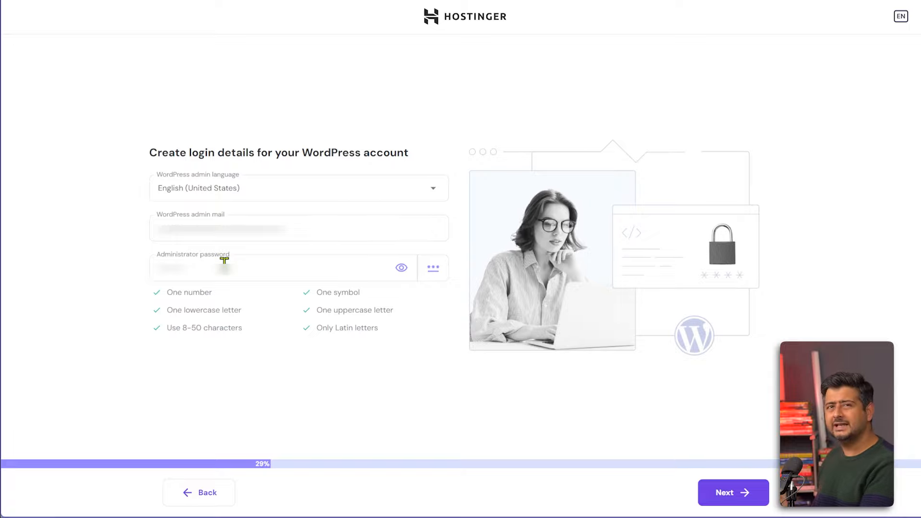
Reveal the administrator password to check it and accept the WordPress login details
click(400, 272)
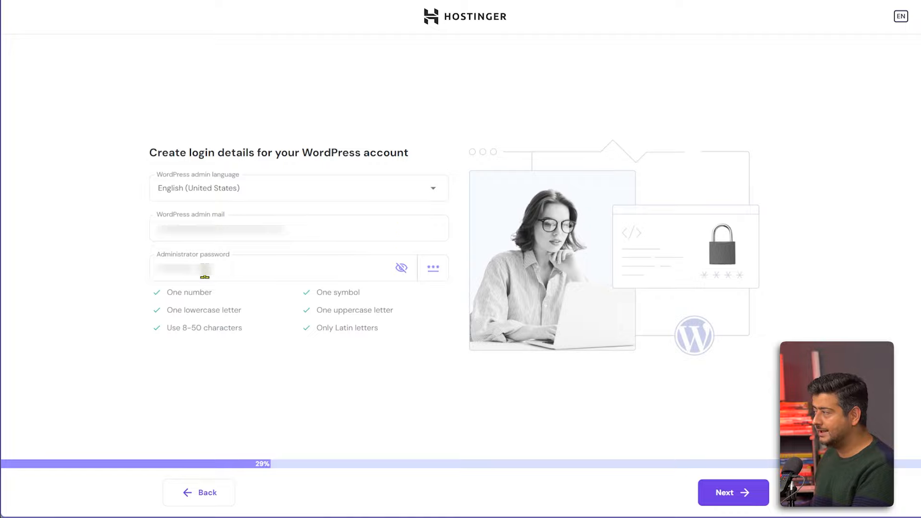
drag(205, 267, 151, 276)
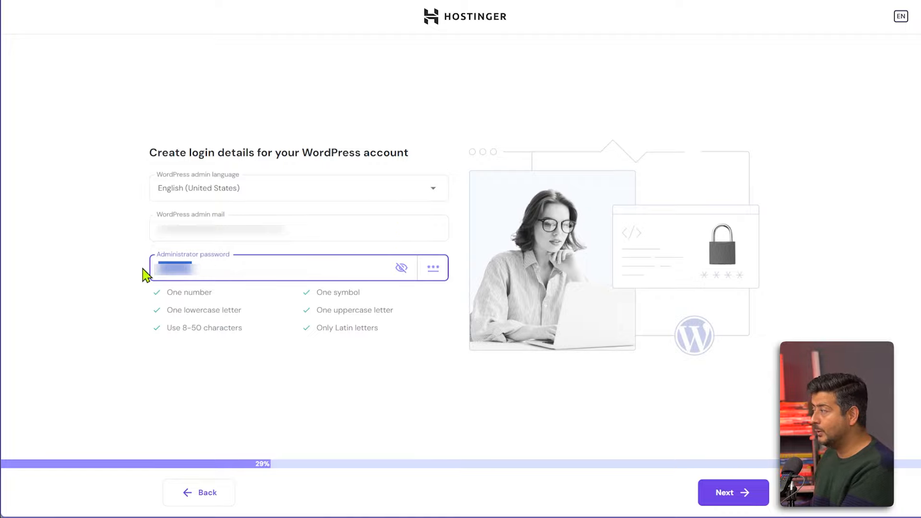
click(138, 269)
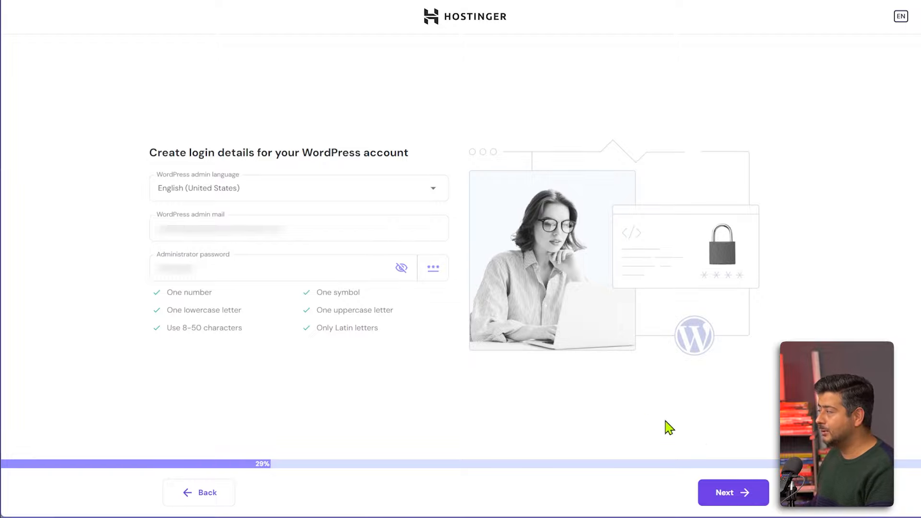
click(716, 494)
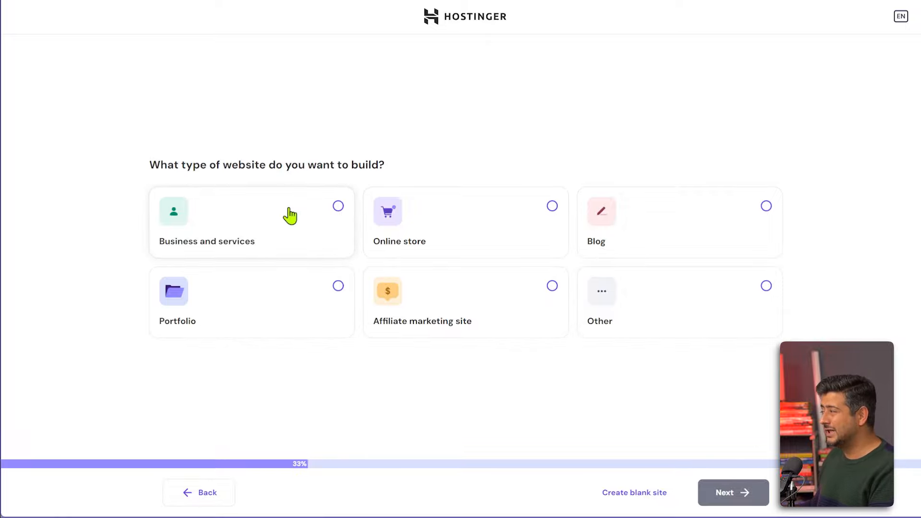
Create a blank site and use a temporary domain for it
click(630, 495)
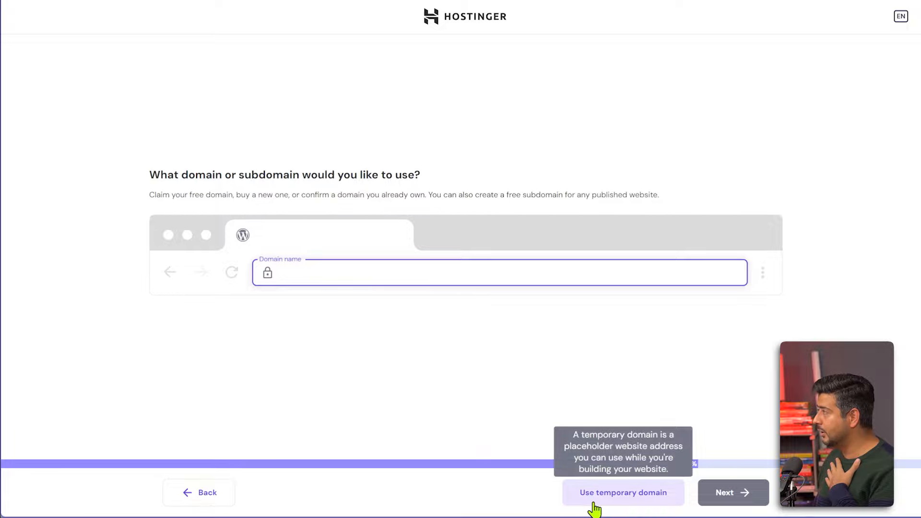
click(617, 499)
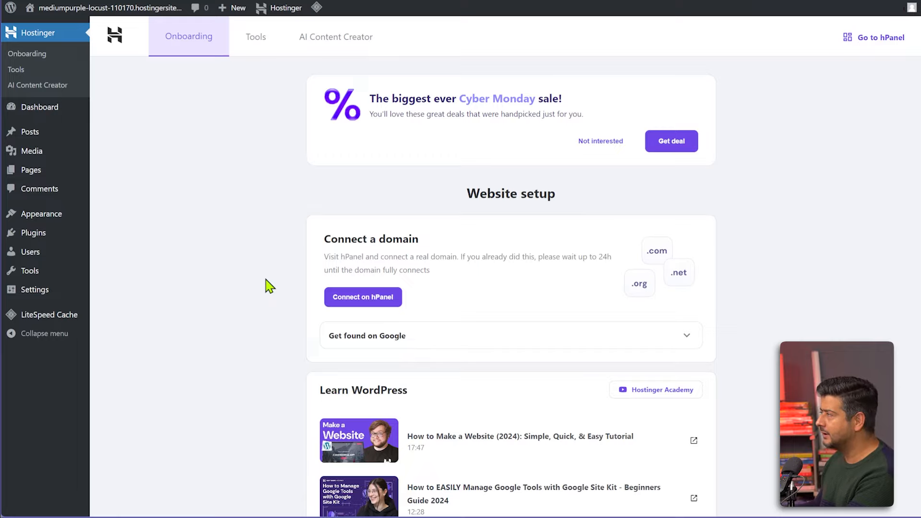
Open the new website's front end in a separate tab and look over its default blog page
mouse_move(81, 11)
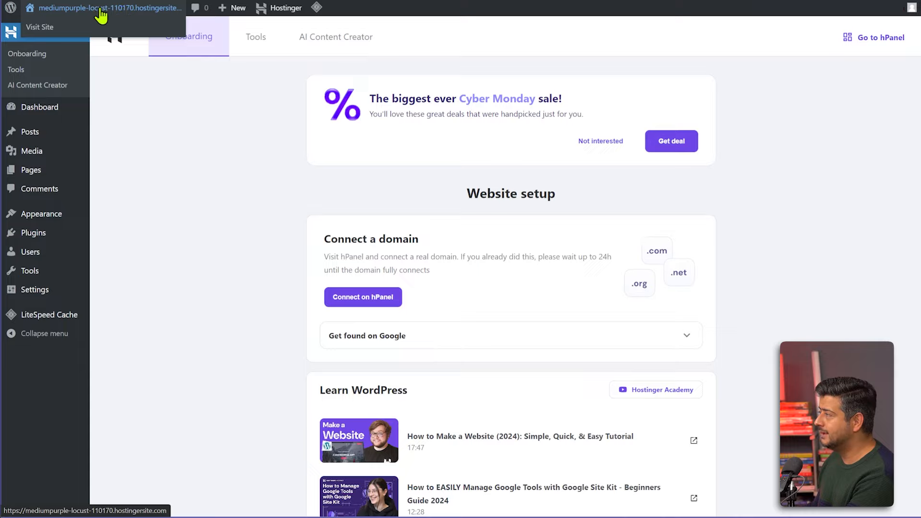
right_click(45, 28)
click(62, 37)
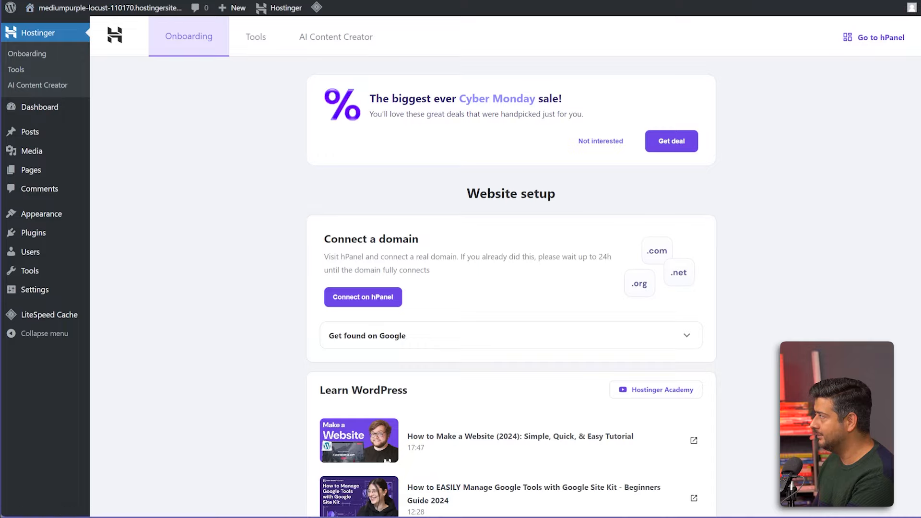
key(ctrl+Tab)
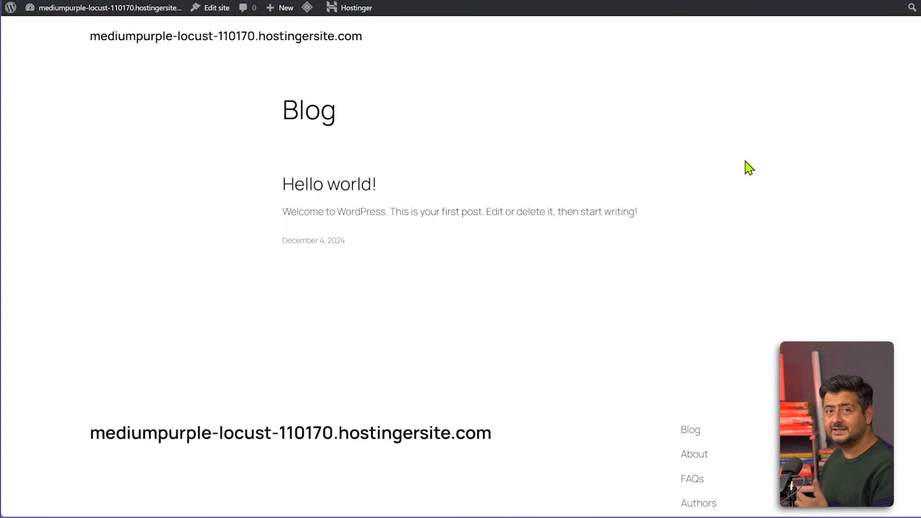
scroll(741, 173, down, 2)
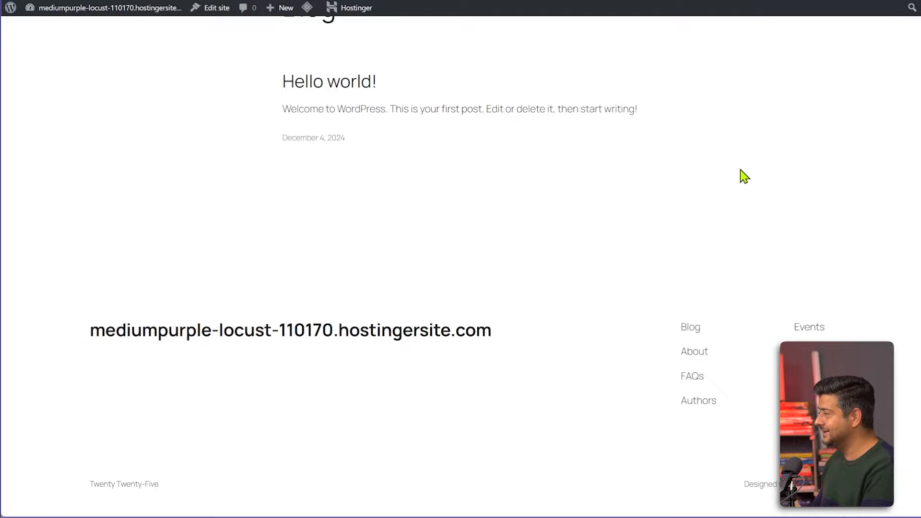
scroll(745, 177, up, 2)
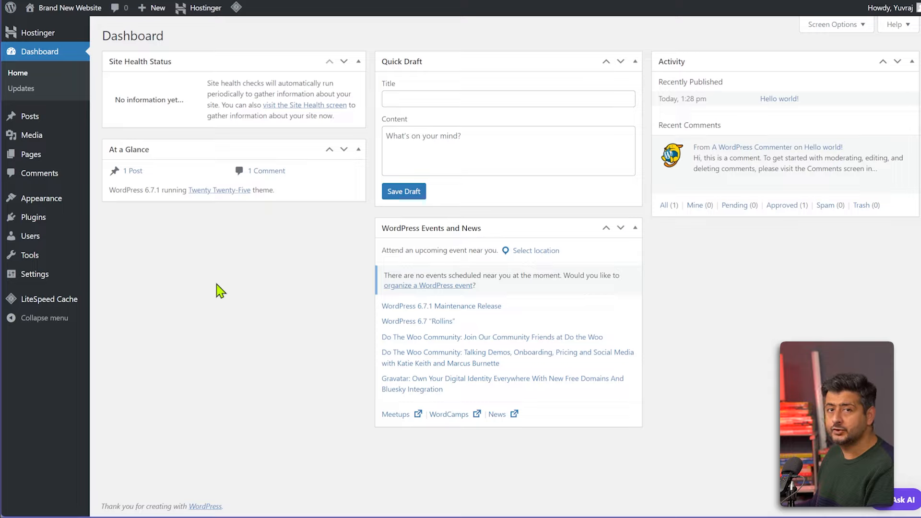
Install the Astra theme from the popular themes available for the site
mouse_move(52, 204)
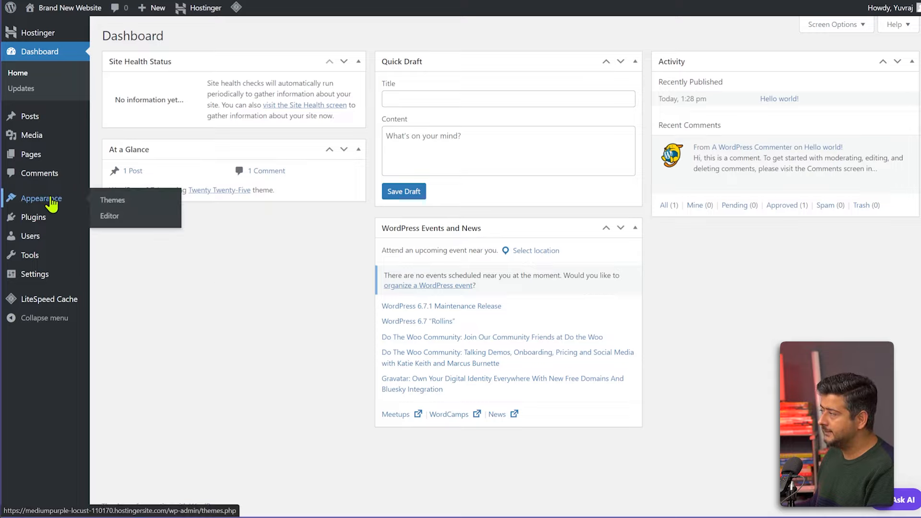
click(115, 204)
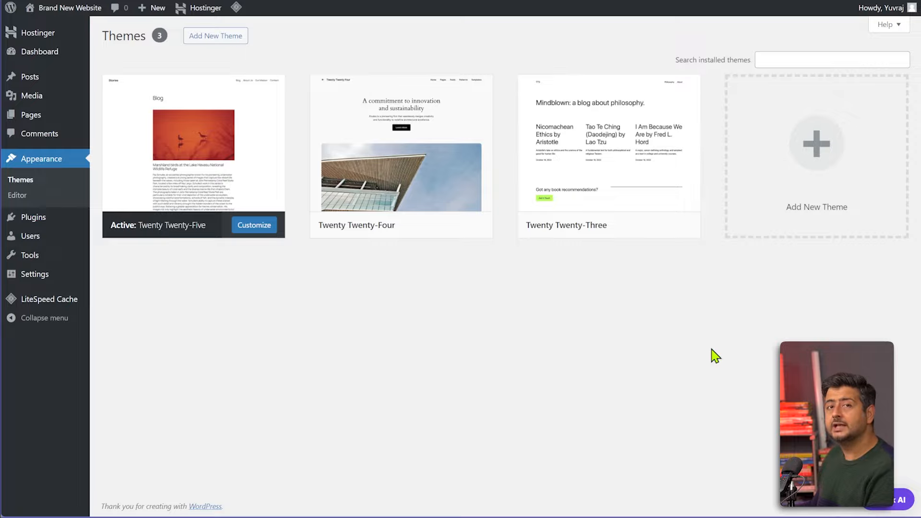
click(825, 155)
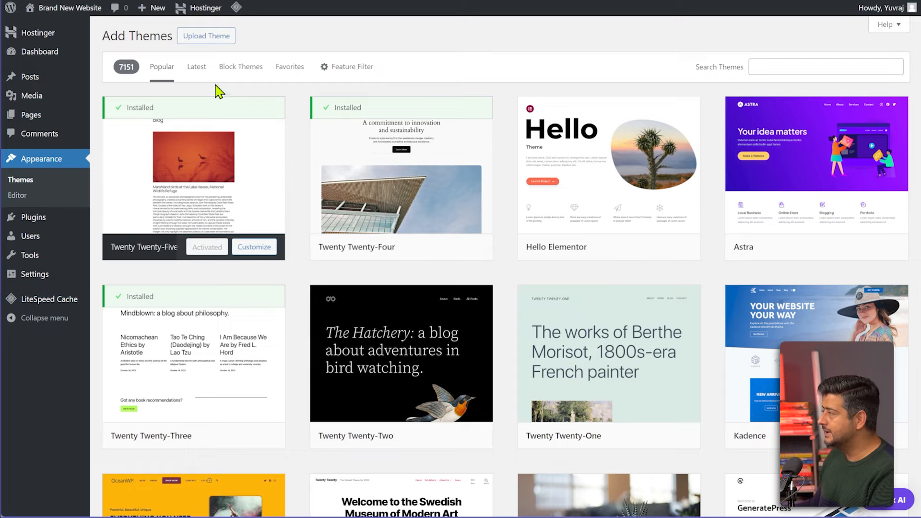
mouse_move(770, 172)
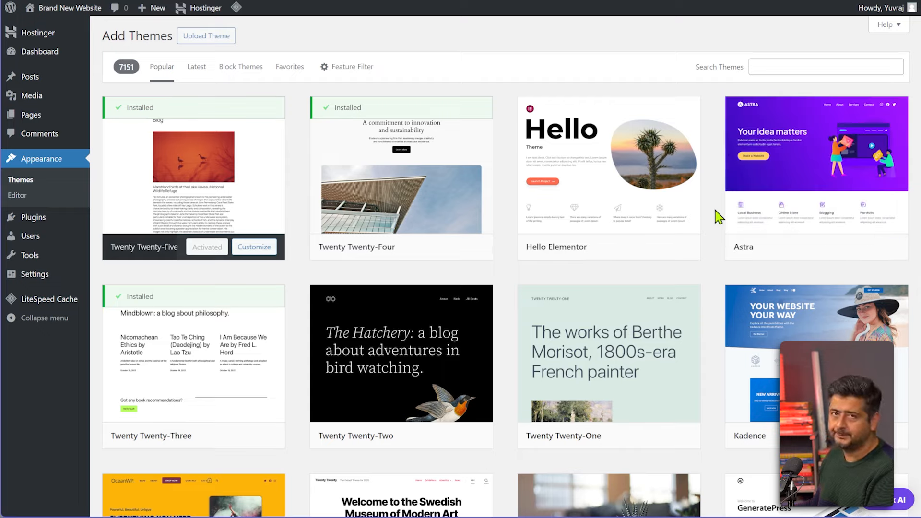
mouse_move(747, 186)
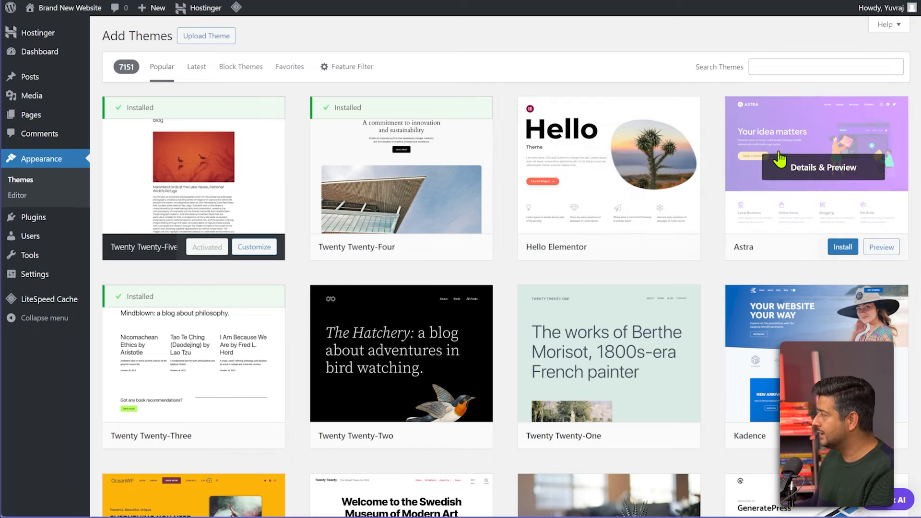
click(843, 248)
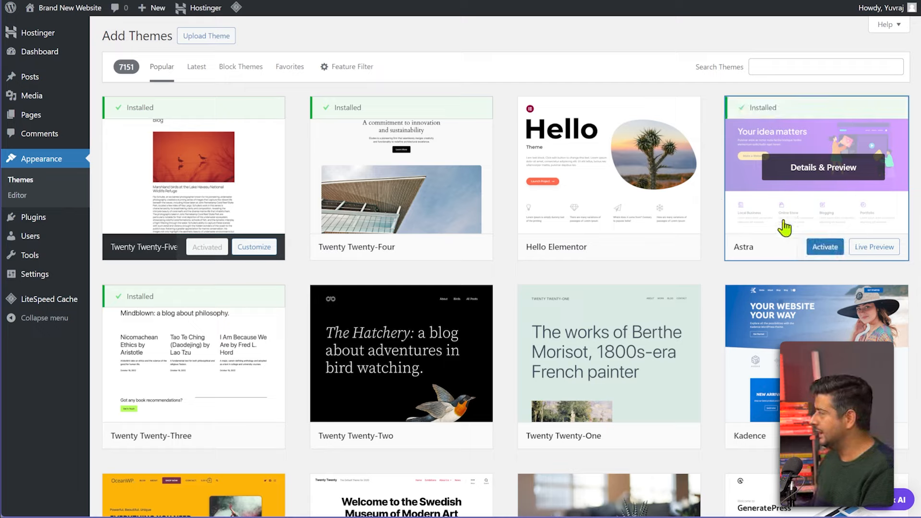
Activate the Astra theme, check the site's front end, and dismiss the cache and Starter Templates notices on the Themes page
click(825, 247)
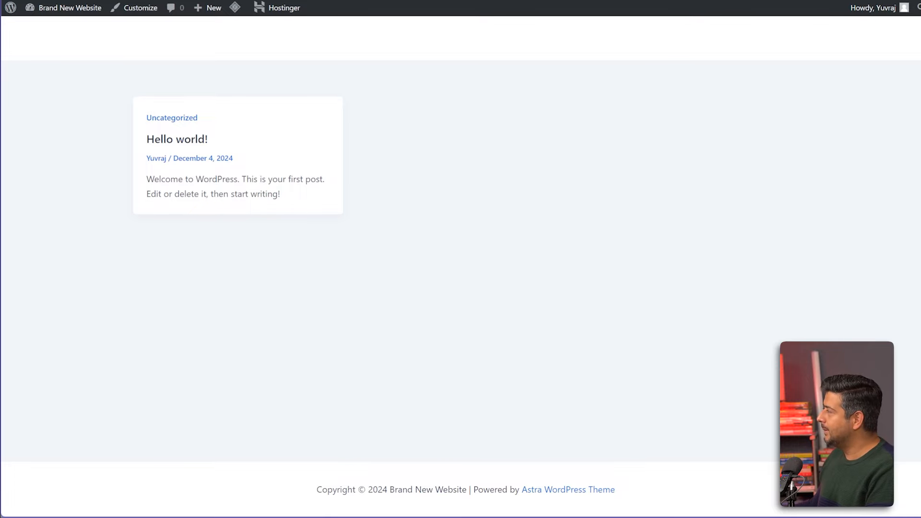
click(666, 0)
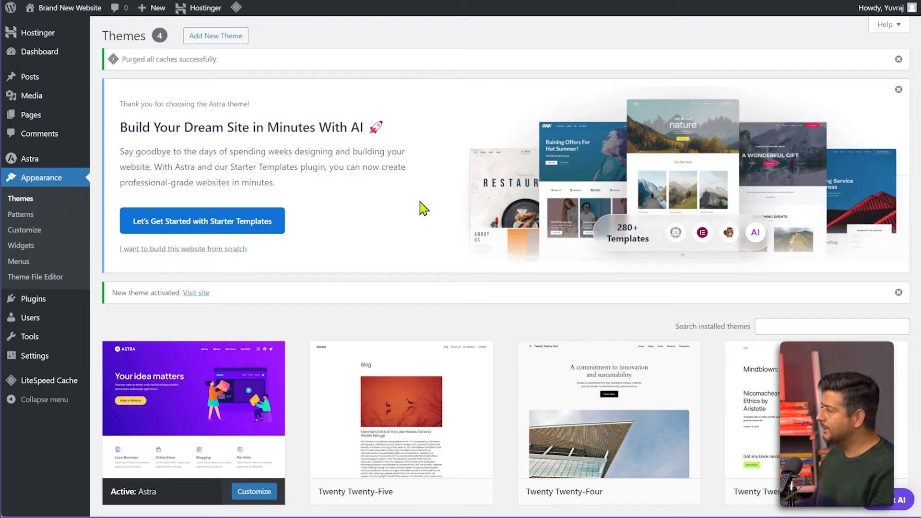
click(899, 60)
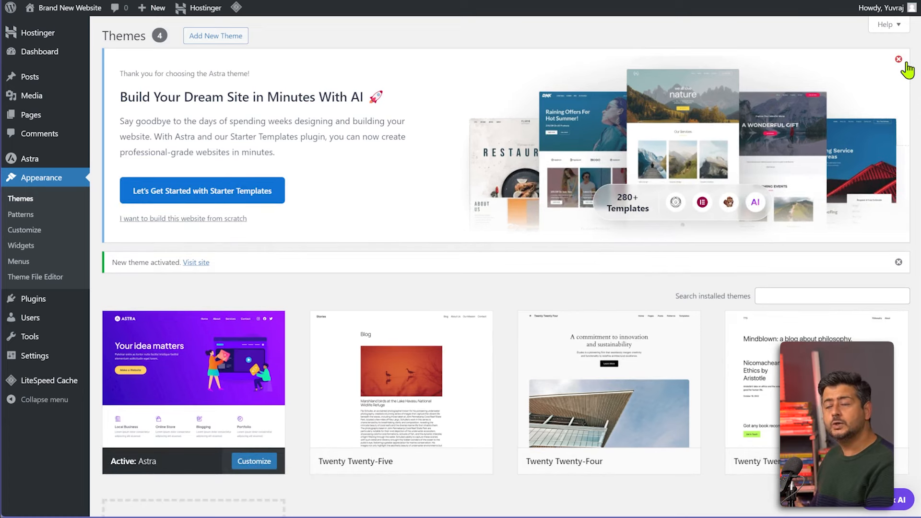
click(899, 60)
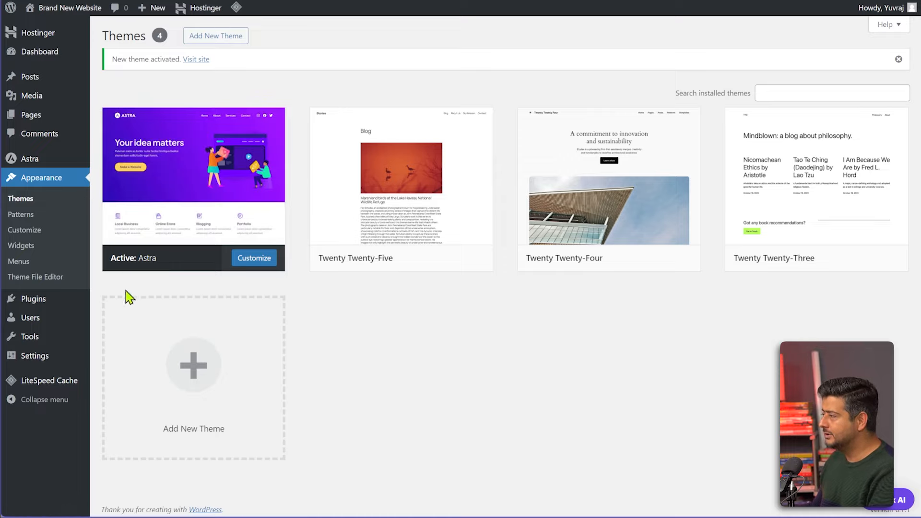
Find the plugin "starter templates", install and activate it, and dismiss the notices above the installed plugins
mouse_move(42, 303)
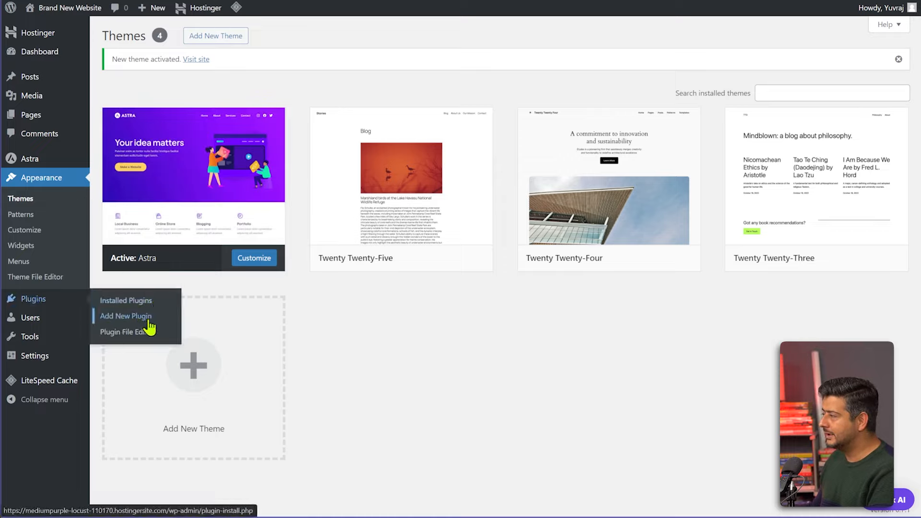
click(123, 314)
click(772, 67)
text(starter templates)
click(337, 129)
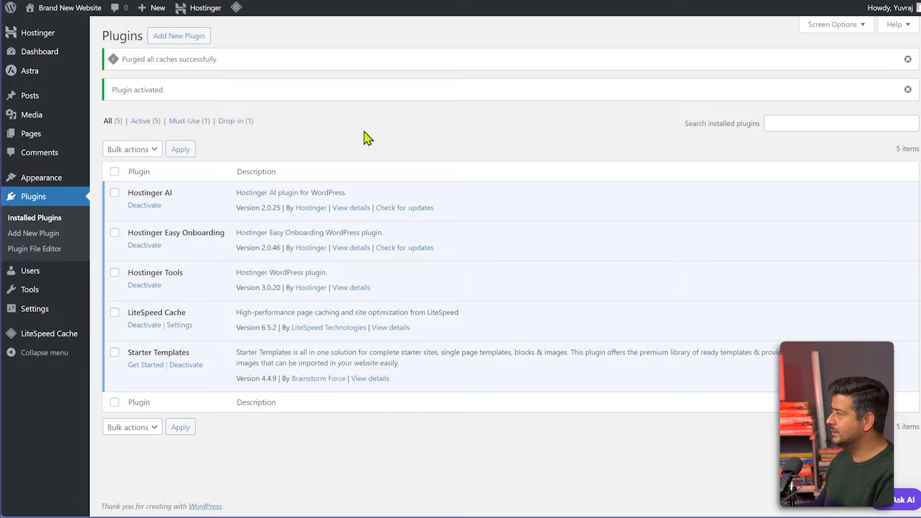
click(908, 59)
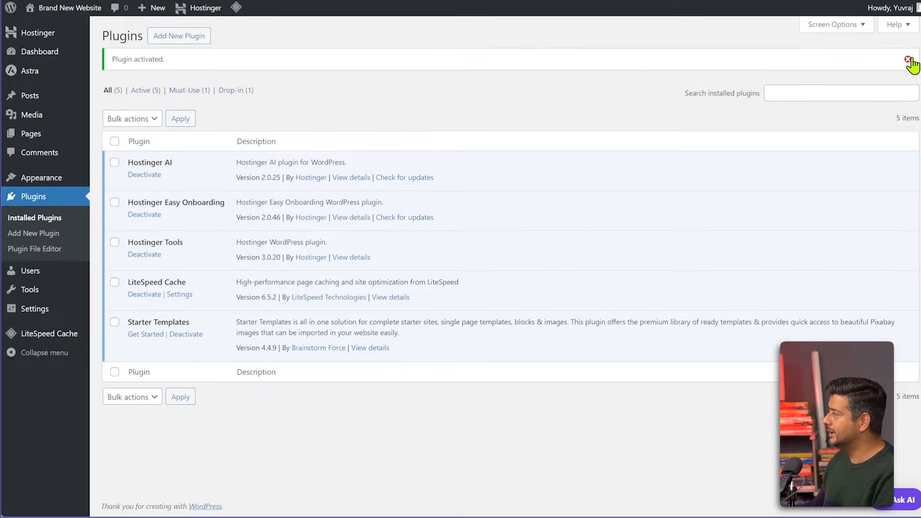
click(908, 60)
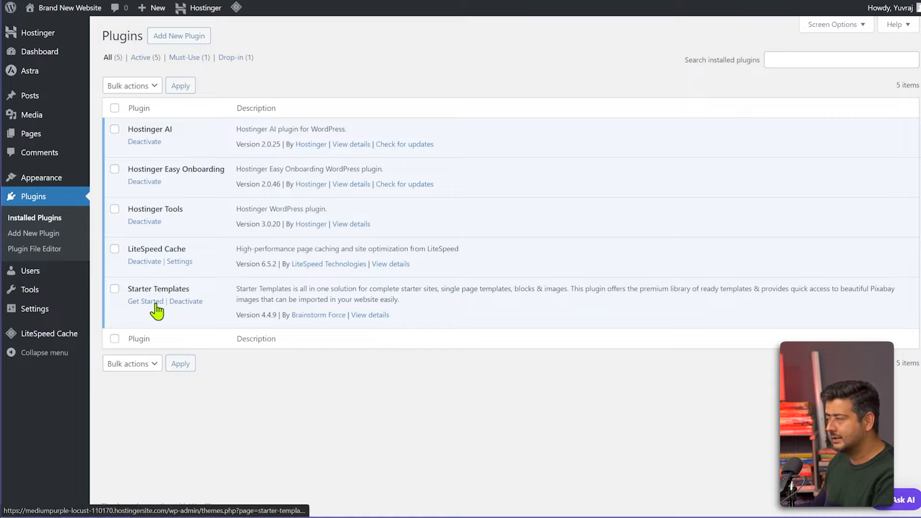
Start Starter Templates with the classic templates and the Block Editor as page builder, declining the AI builder offer
mouse_move(54, 178)
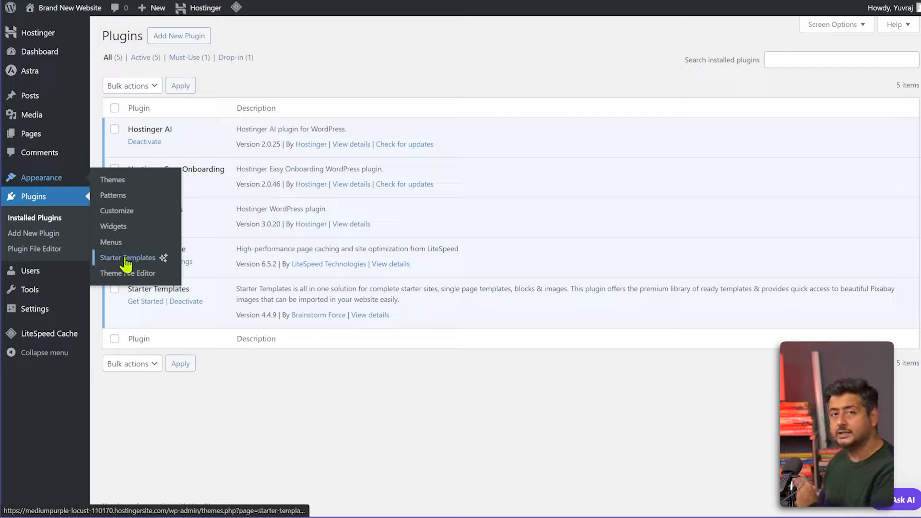
click(146, 303)
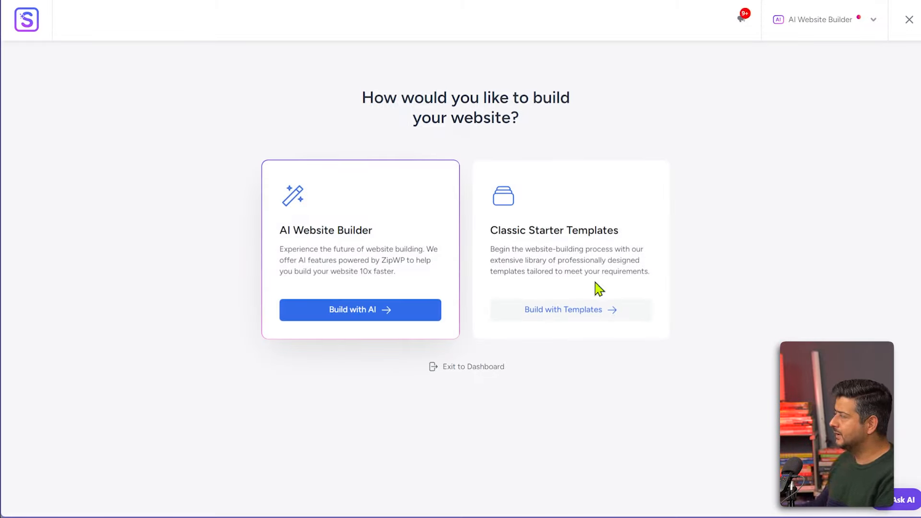
click(564, 315)
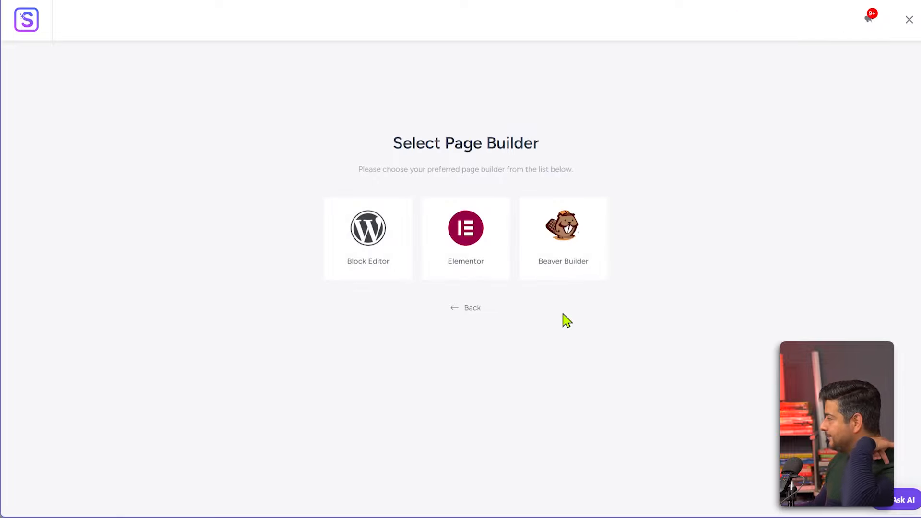
click(372, 249)
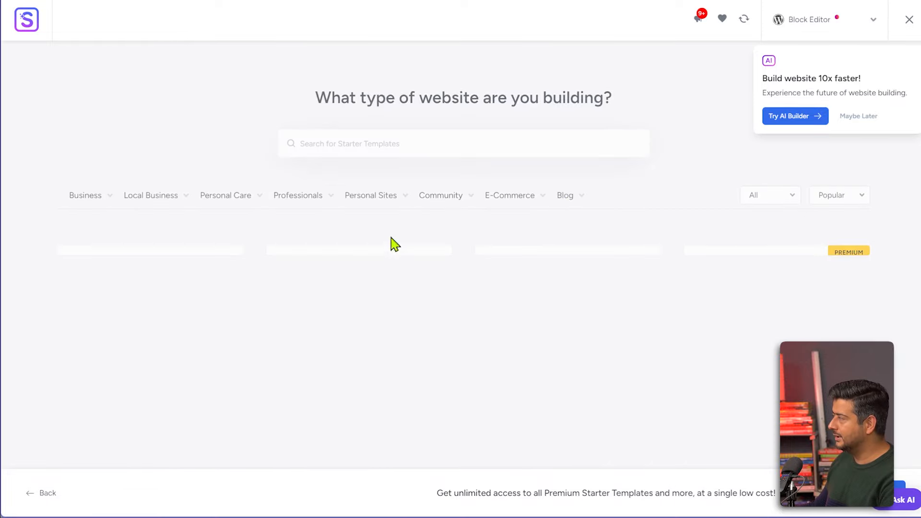
click(859, 117)
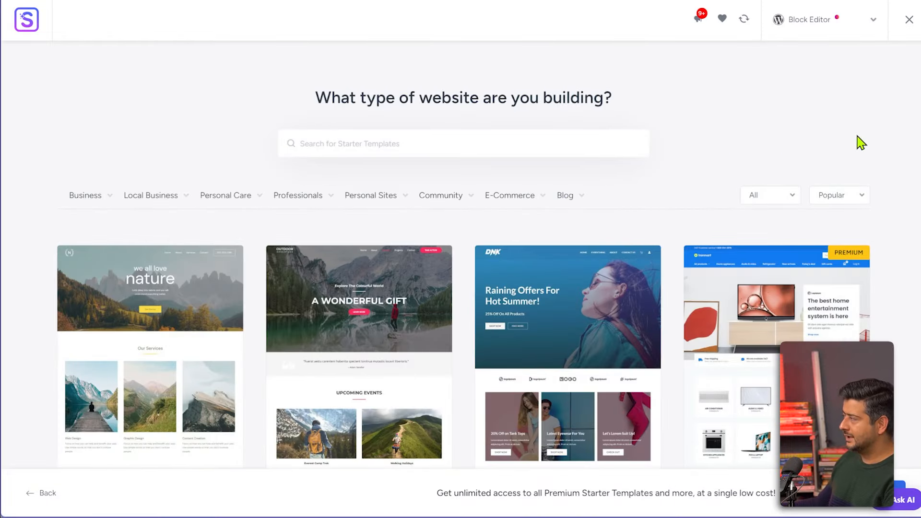
Look over the range of free and premium starter templates offered for the Block Editor
scroll(894, 175, down, 15)
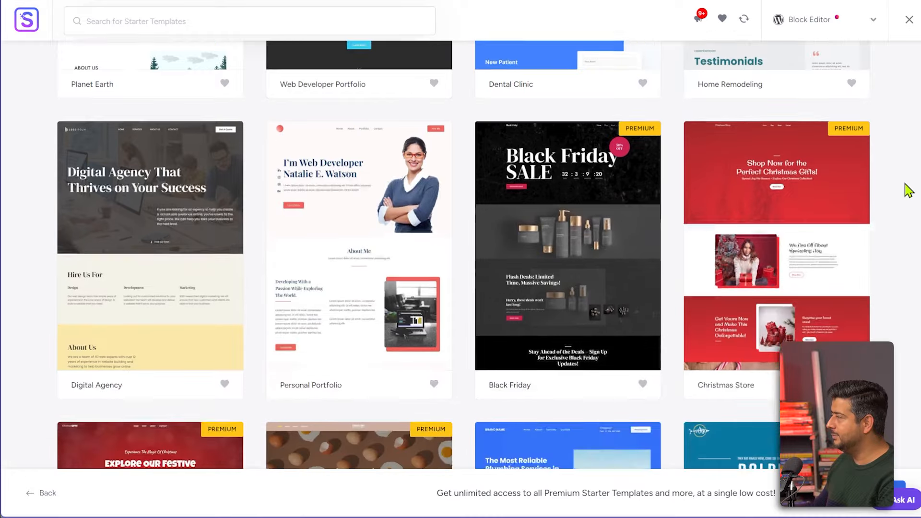
scroll(908, 190, down, 7)
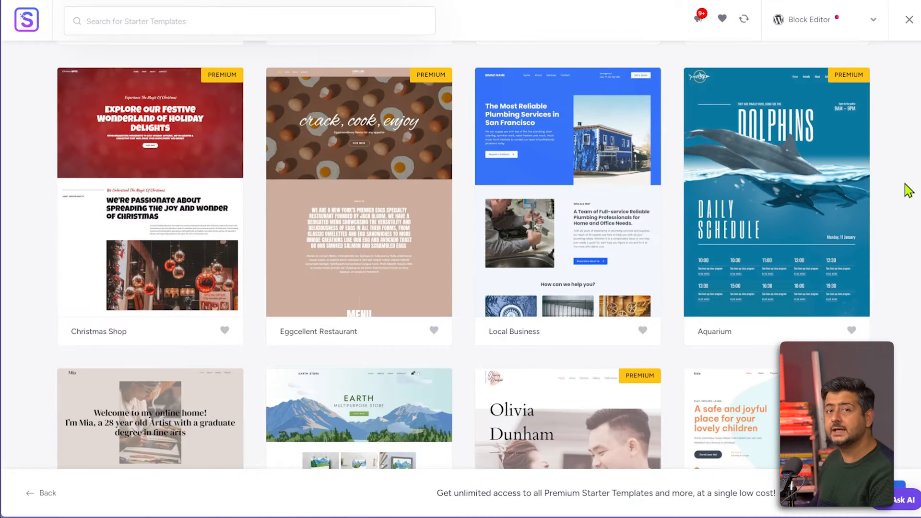
scroll(908, 190, down, 20)
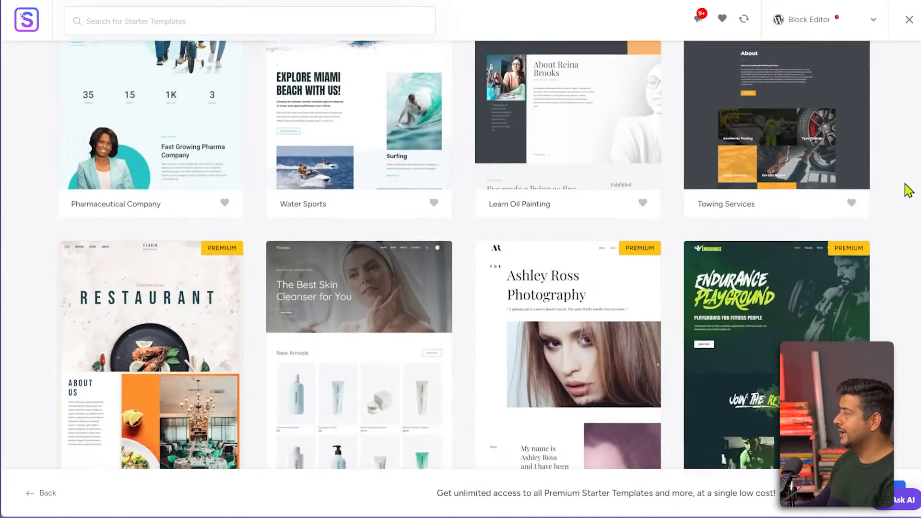
scroll(908, 190, down, 20)
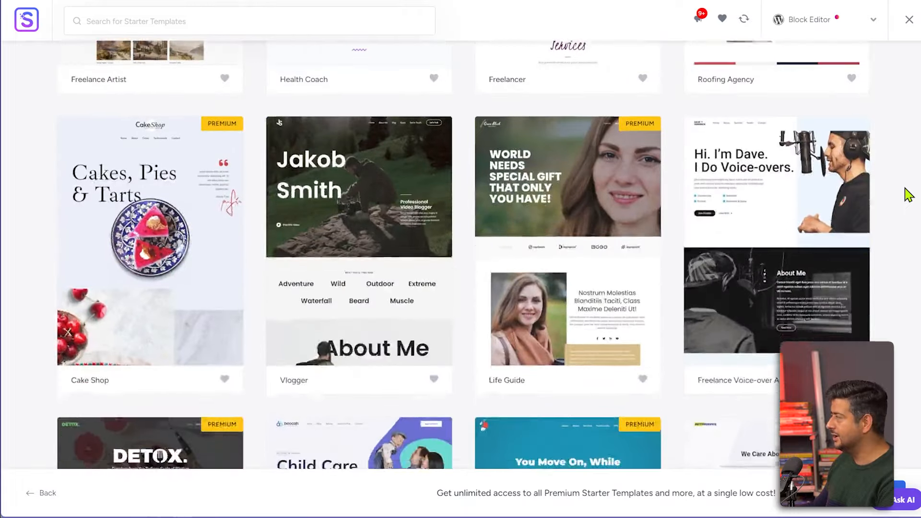
scroll(908, 190, up, 20)
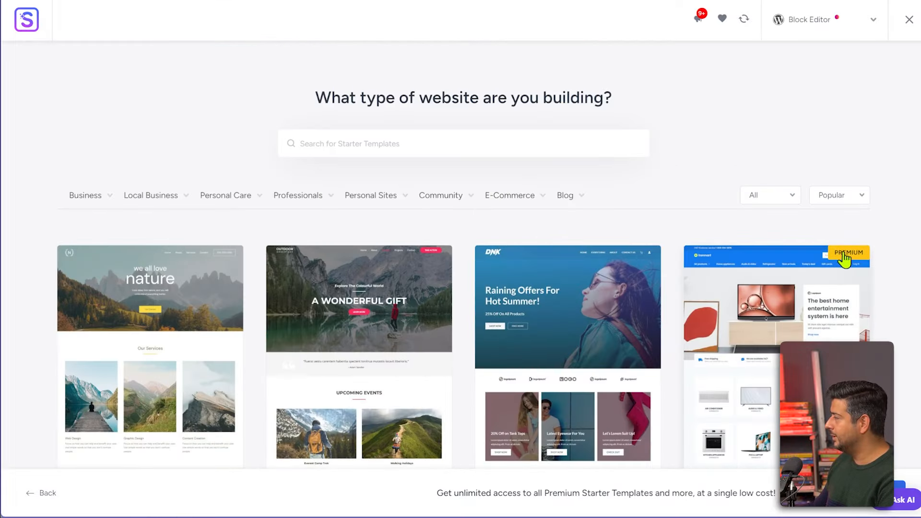
scroll(898, 237, down, 3)
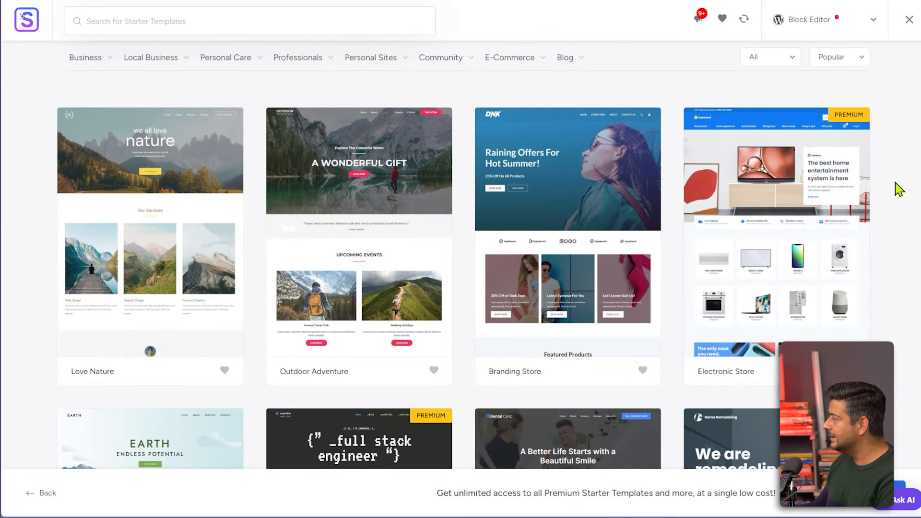
scroll(899, 257, down, 16)
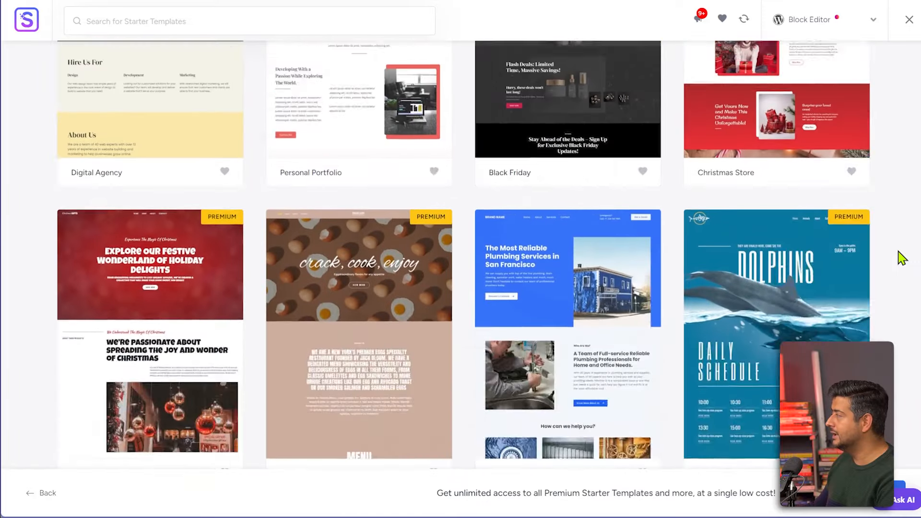
scroll(899, 258, up, 8)
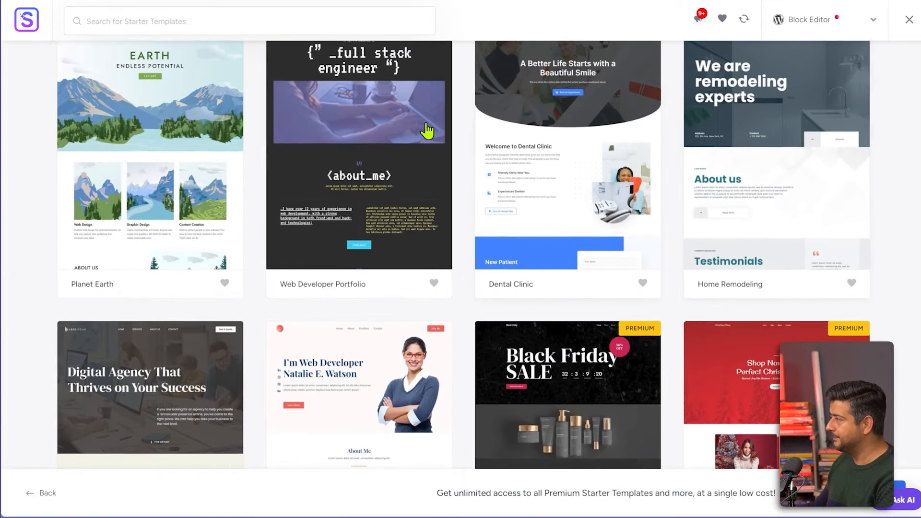
scroll(76, 181, up, 6)
scroll(59, 188, up, 5)
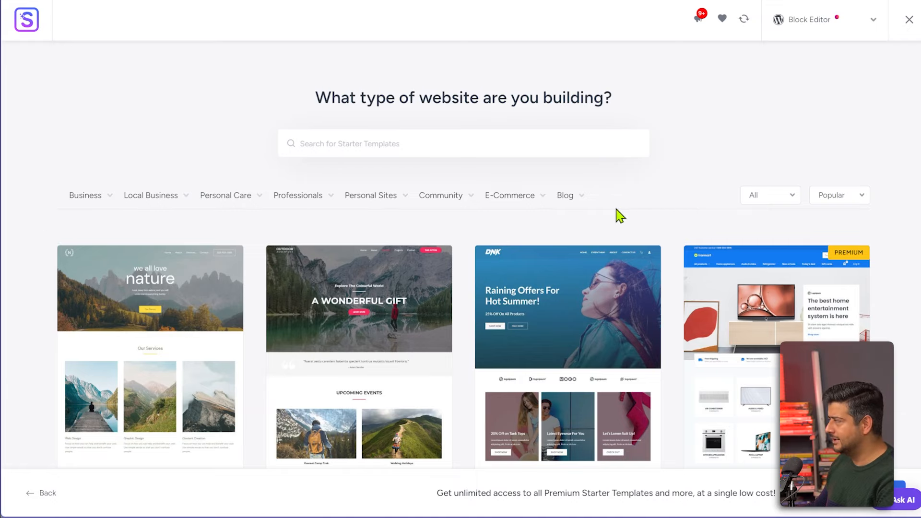
Compare the free starter templates and select the Digital Agency template
scroll(910, 203, down, 3)
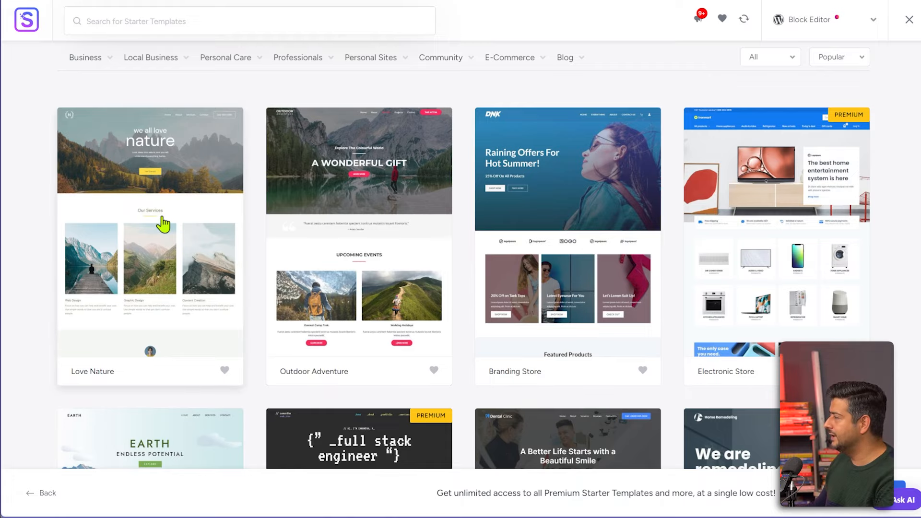
scroll(812, 236, down, 5)
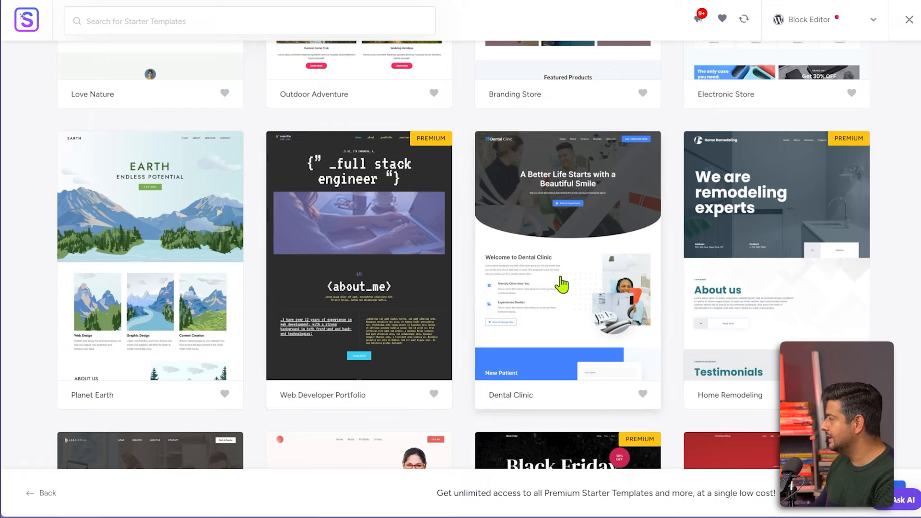
scroll(857, 288, down, 5)
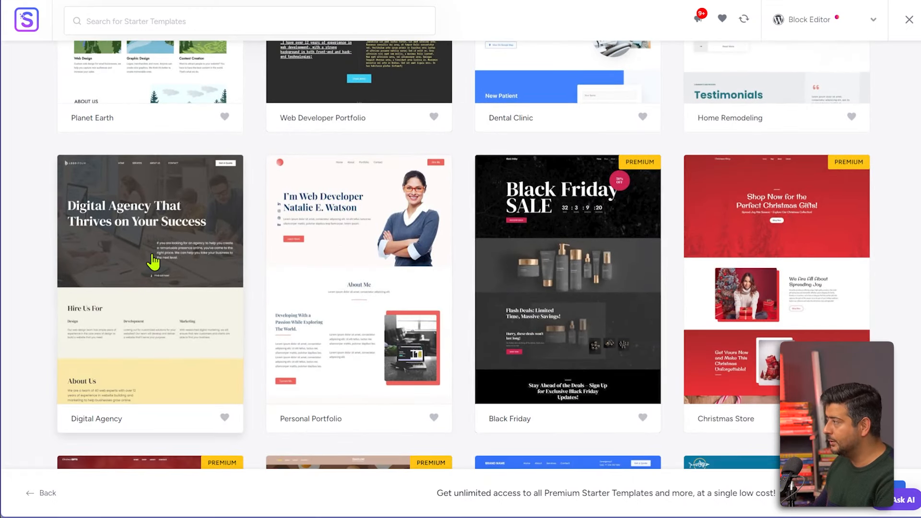
scroll(55, 209, down, 6)
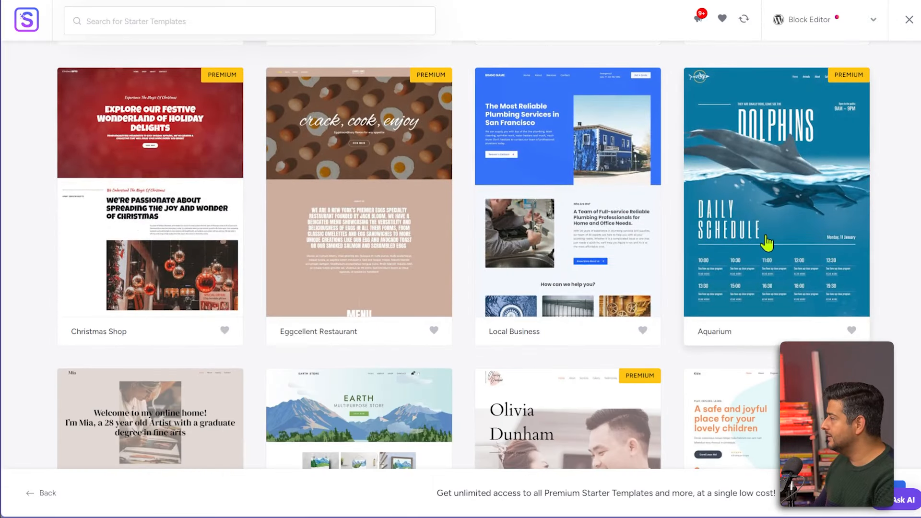
scroll(799, 247, down, 4)
scroll(798, 248, down, 1)
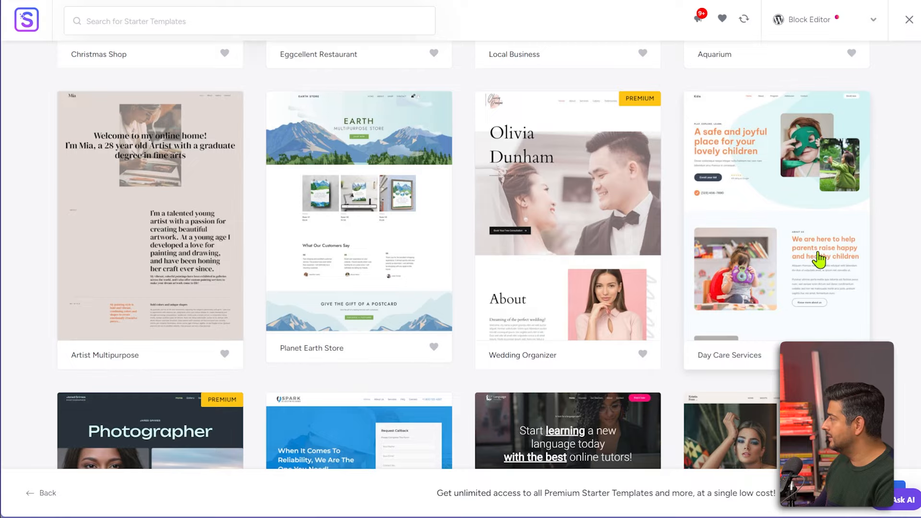
scroll(818, 257, down, 4)
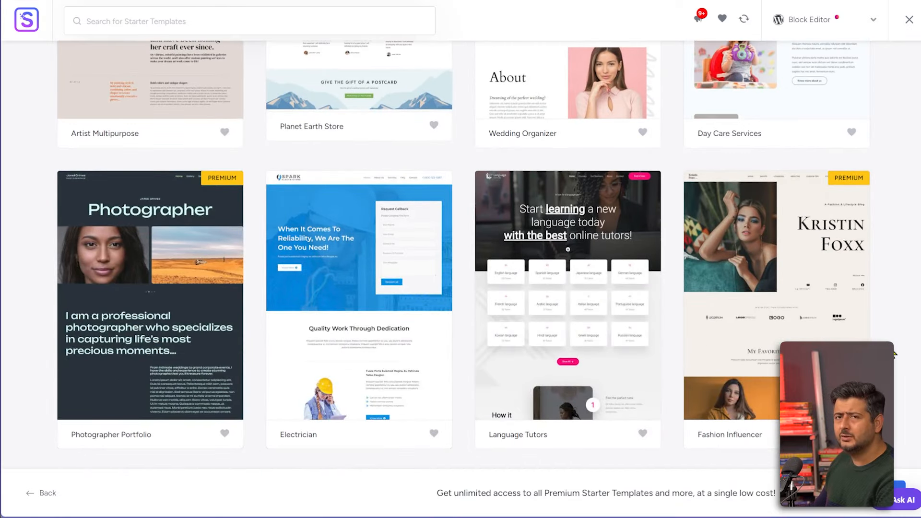
scroll(894, 354, up, 20)
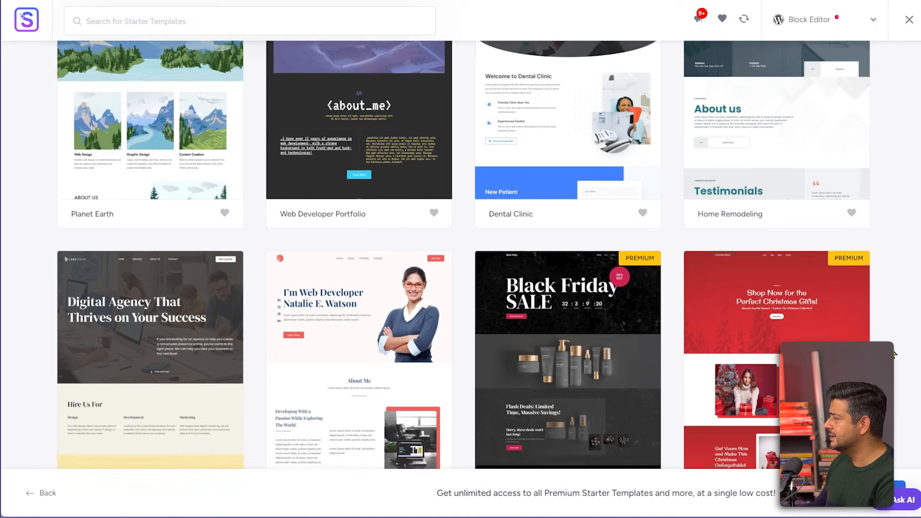
scroll(894, 354, down, 2)
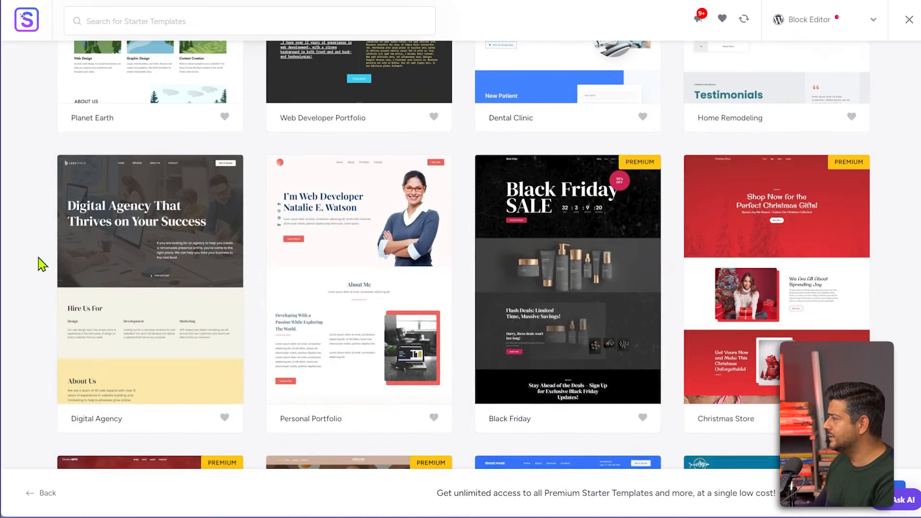
click(146, 233)
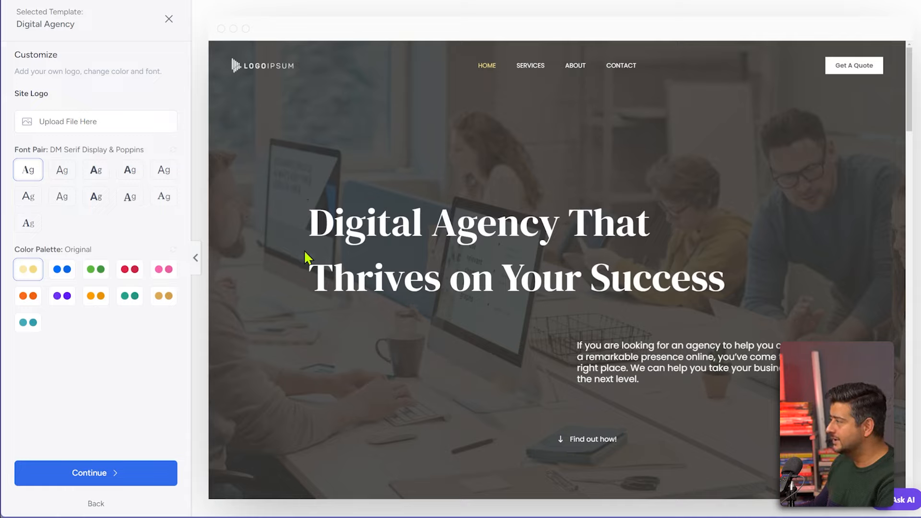
Compare the available font pairs on the Digital Agency template and choose Outfit & DM Sans
click(56, 180)
click(91, 179)
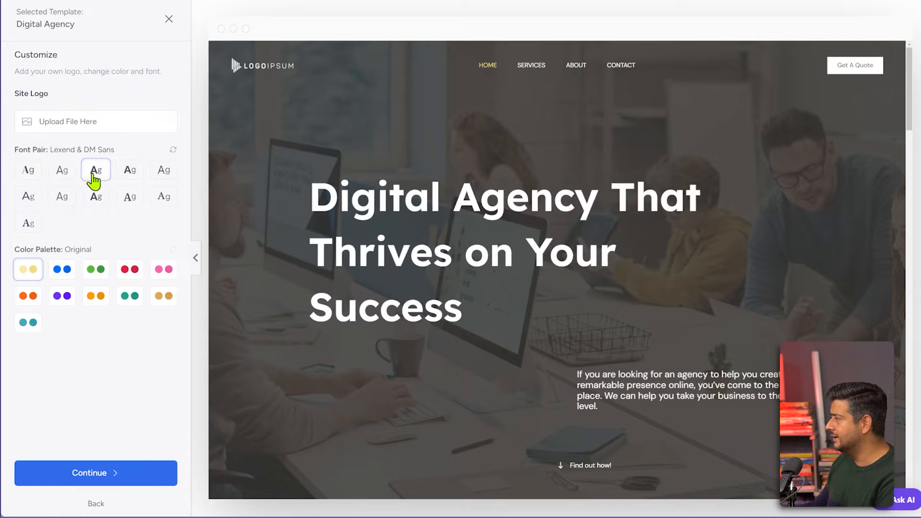
click(125, 182)
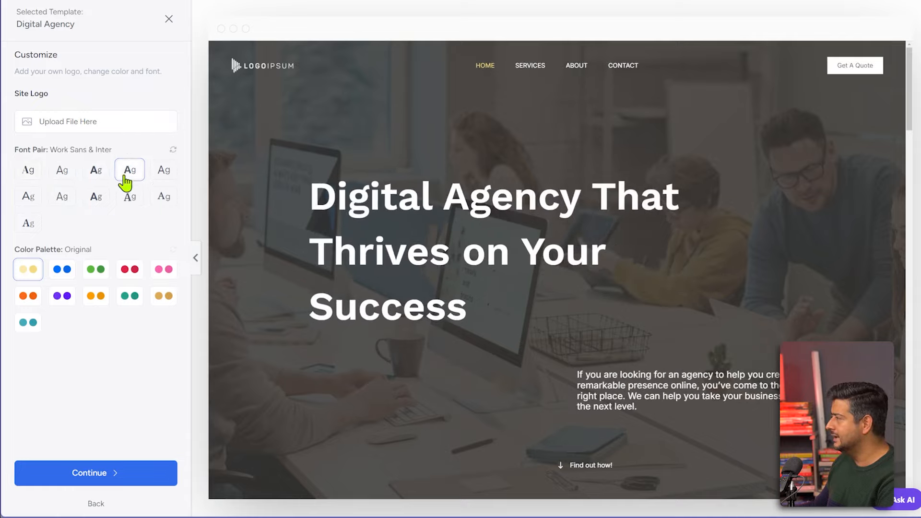
click(168, 178)
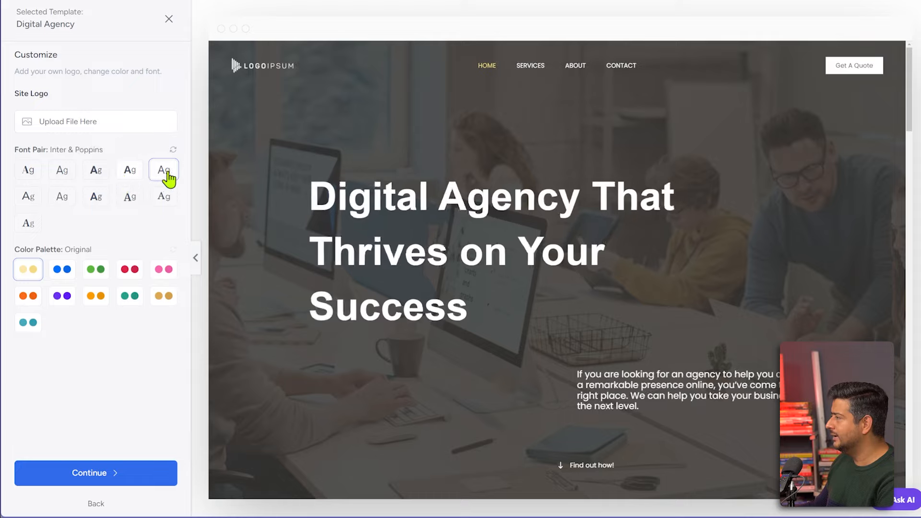
click(30, 199)
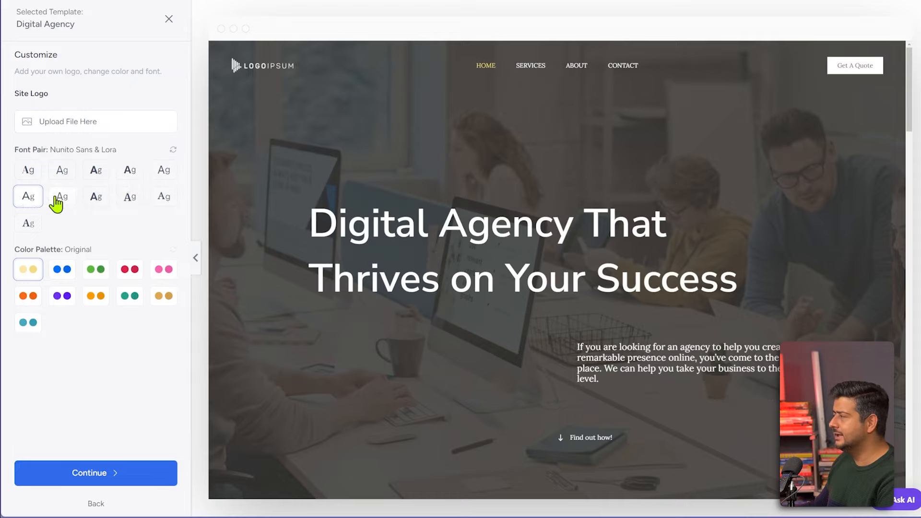
click(94, 207)
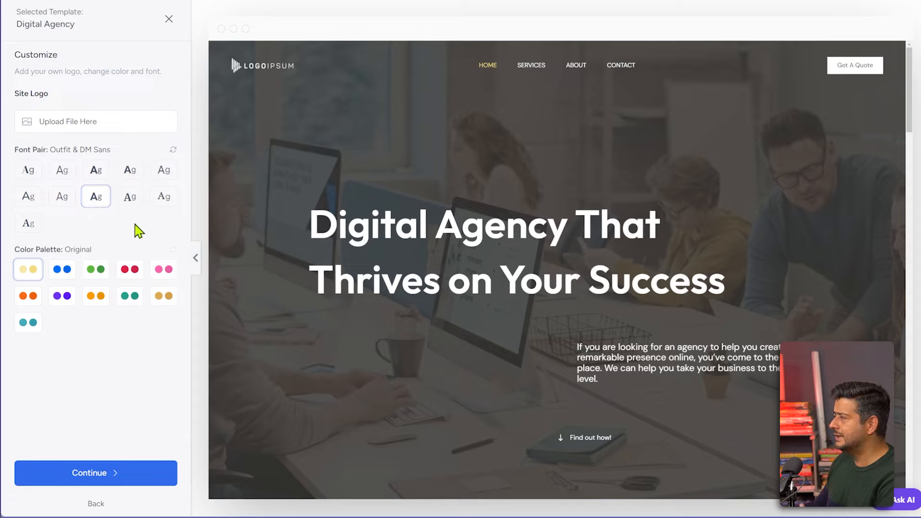
click(130, 203)
click(159, 202)
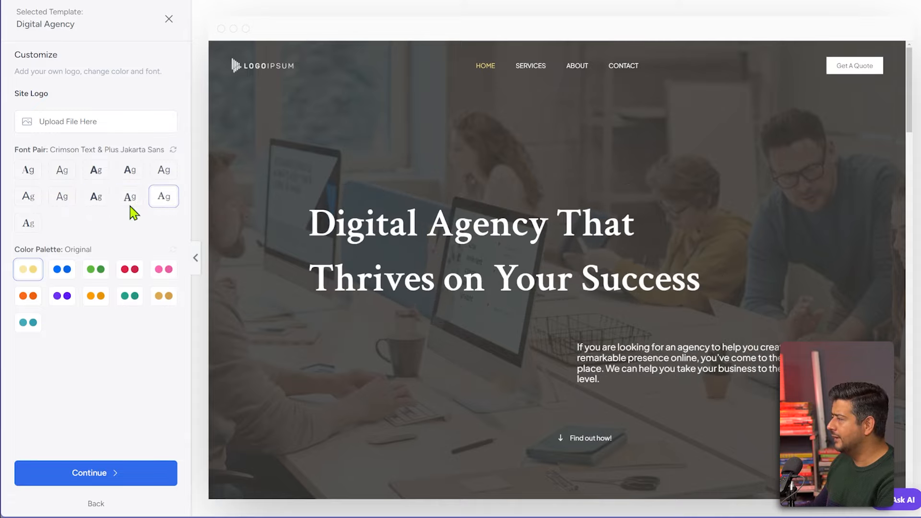
click(34, 229)
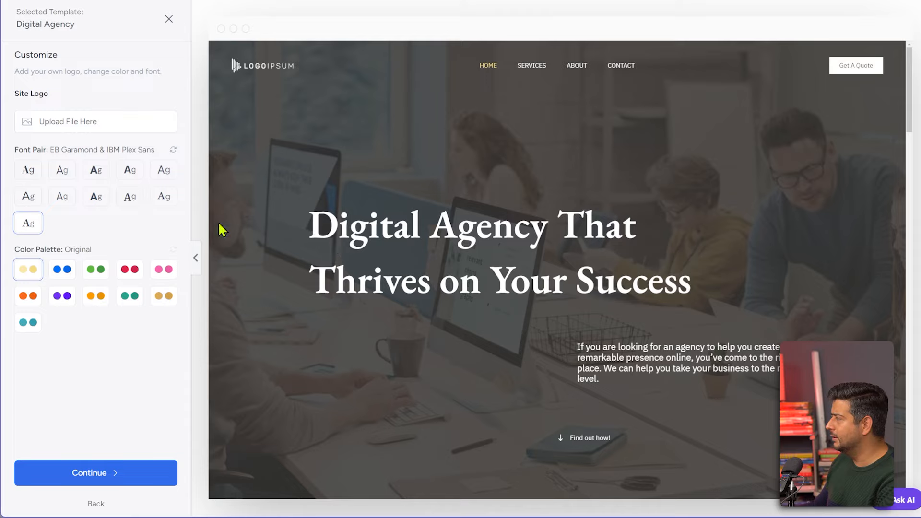
click(97, 198)
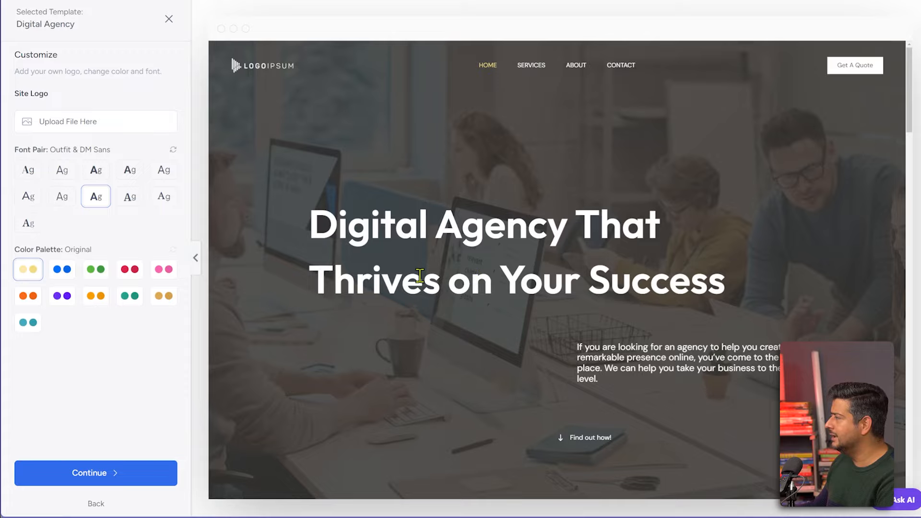
scroll(326, 271, down, 10)
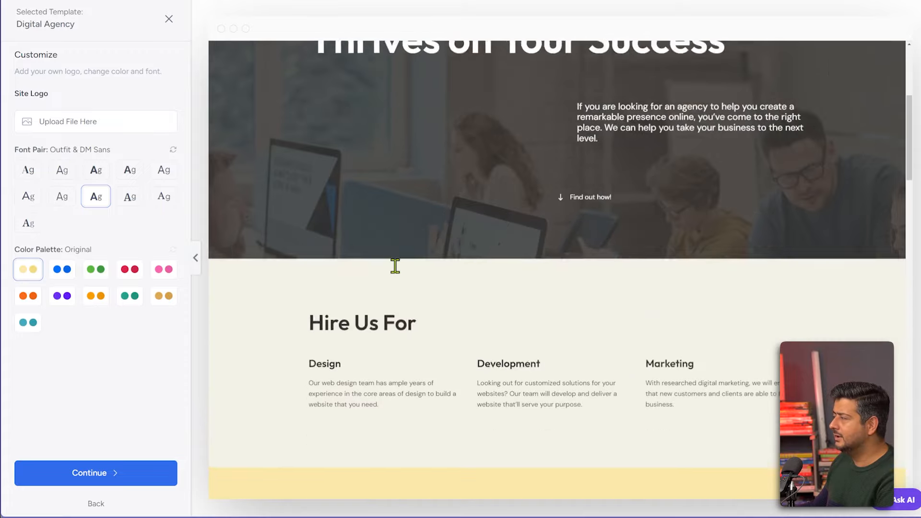
scroll(456, 287, down, 3)
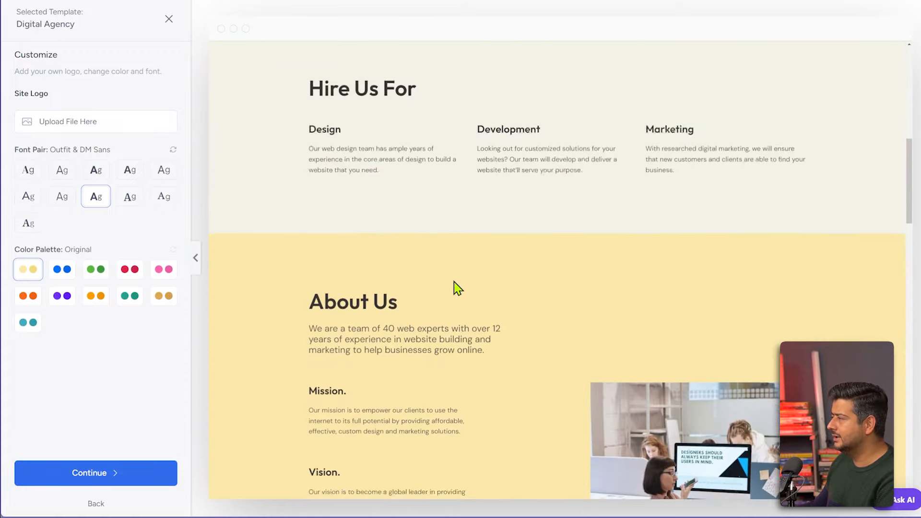
Preview the alternative color palettes on the template's home page and return to the Original palette
click(65, 273)
scroll(362, 310, up, 12)
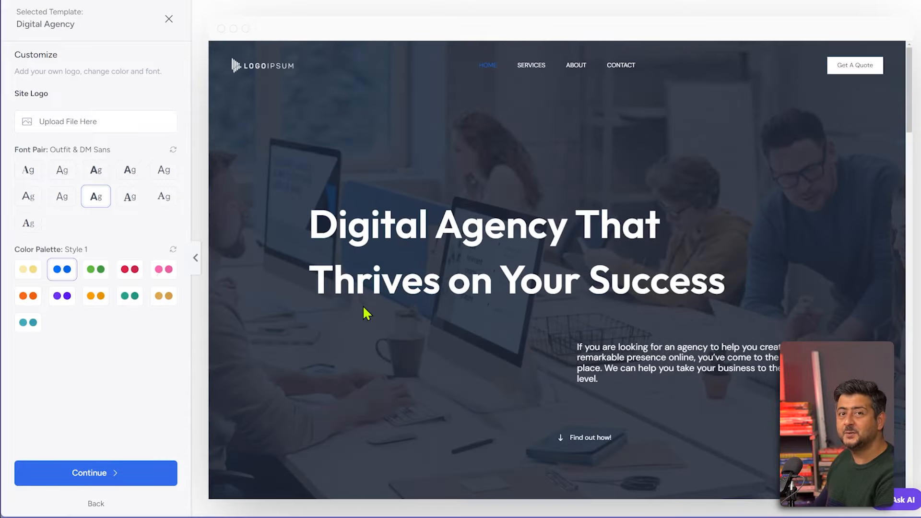
scroll(365, 313, down, 10)
scroll(380, 306, down, 3)
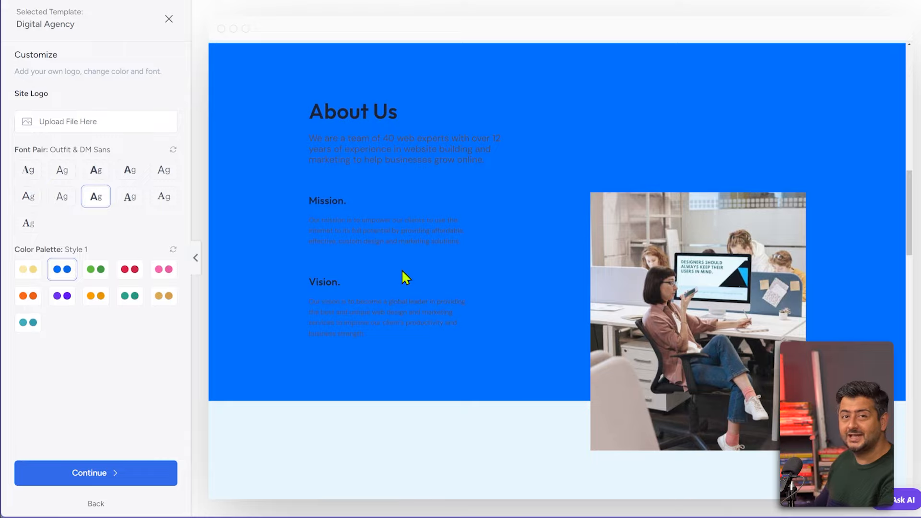
click(95, 270)
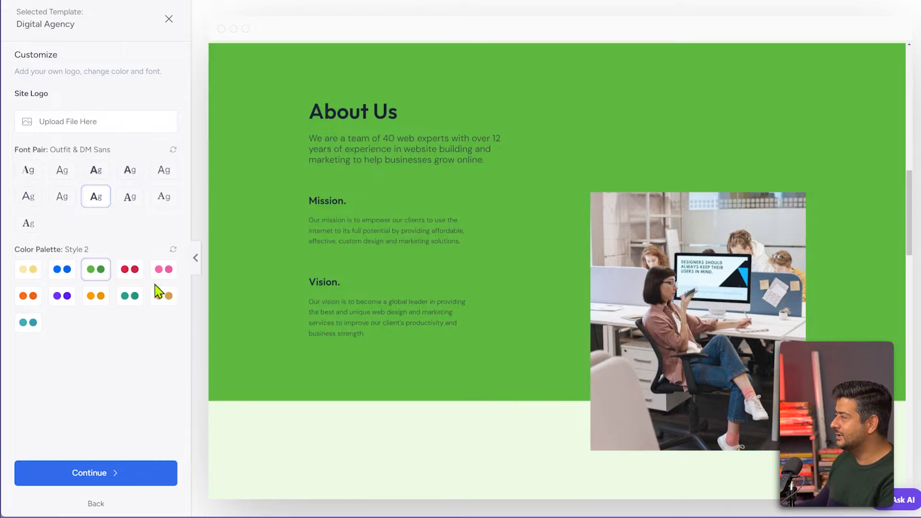
click(129, 270)
click(174, 272)
click(61, 296)
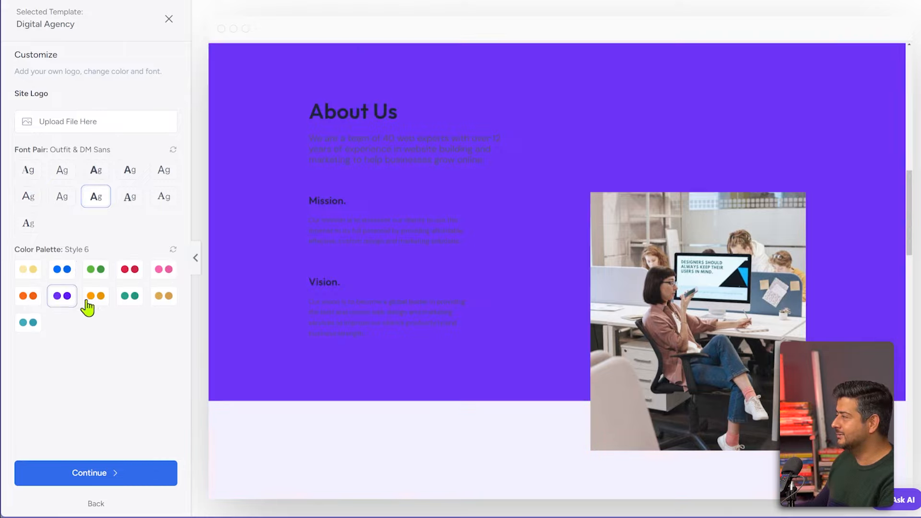
click(101, 300)
click(131, 299)
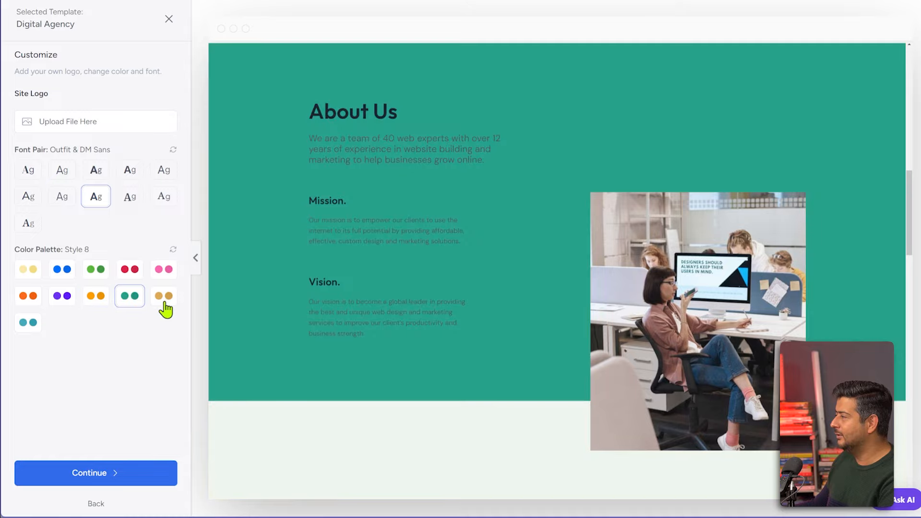
click(164, 301)
click(28, 324)
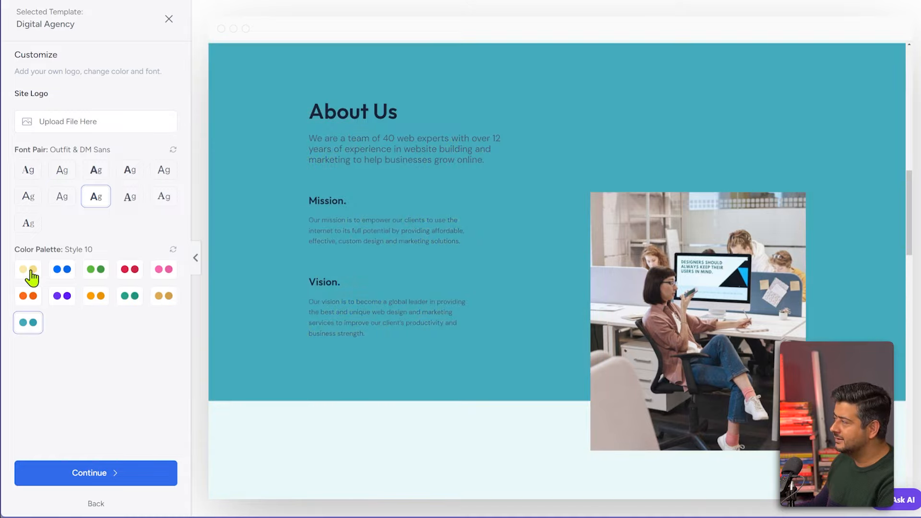
click(29, 271)
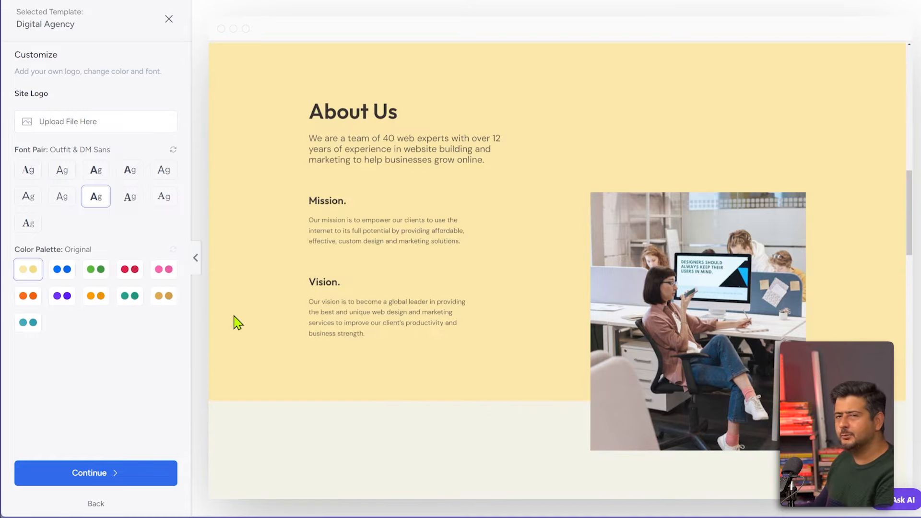
scroll(317, 310, up, 10)
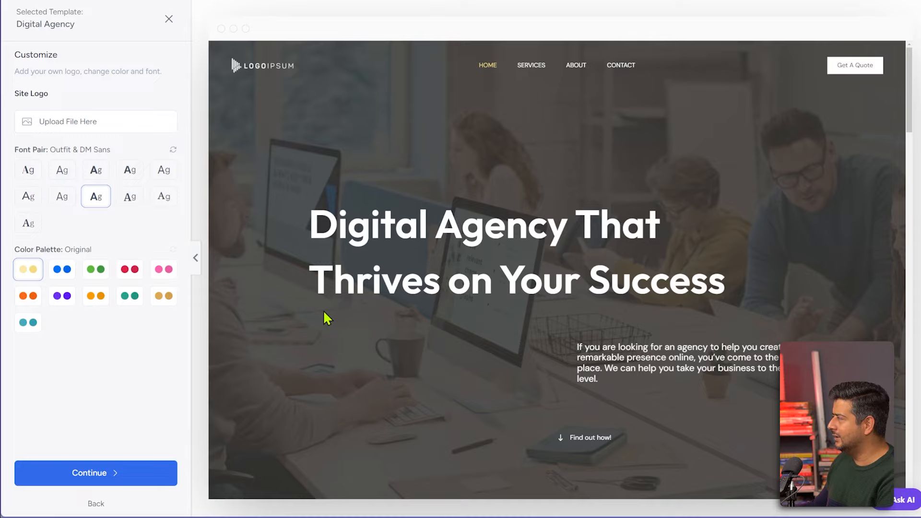
Skip the optional features and build the website with non-sensitive data sharing off, acknowledging the overwrite of site settings
click(113, 472)
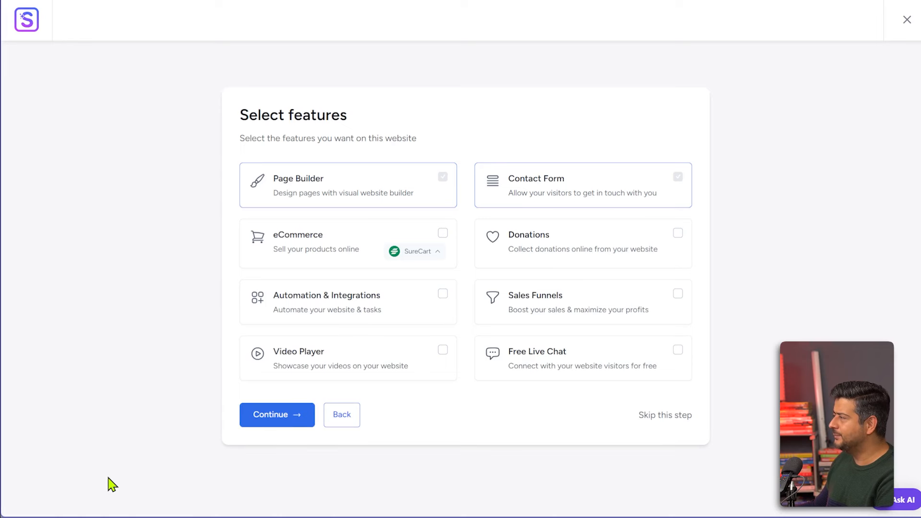
click(677, 177)
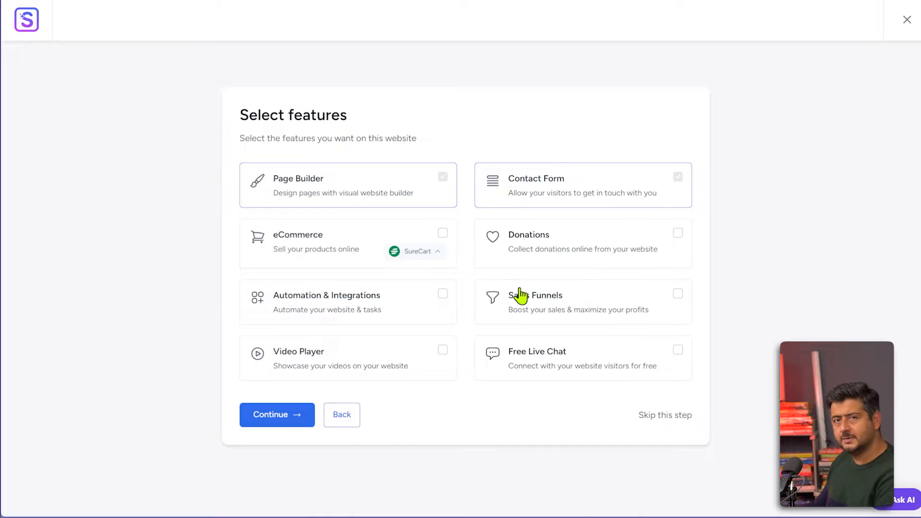
click(658, 416)
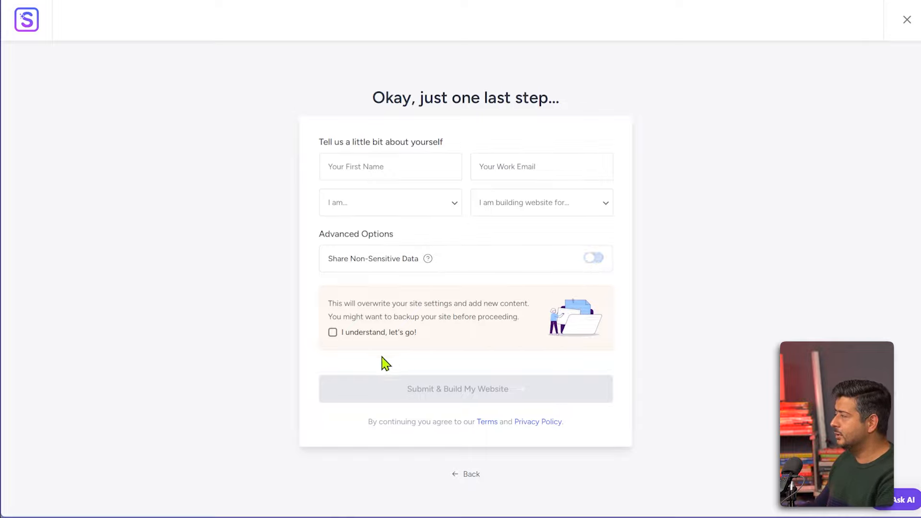
click(332, 333)
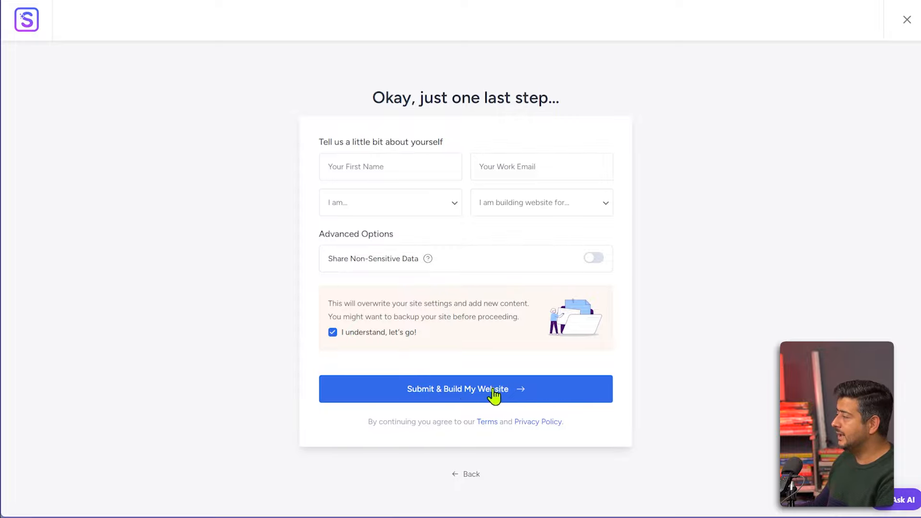
click(531, 393)
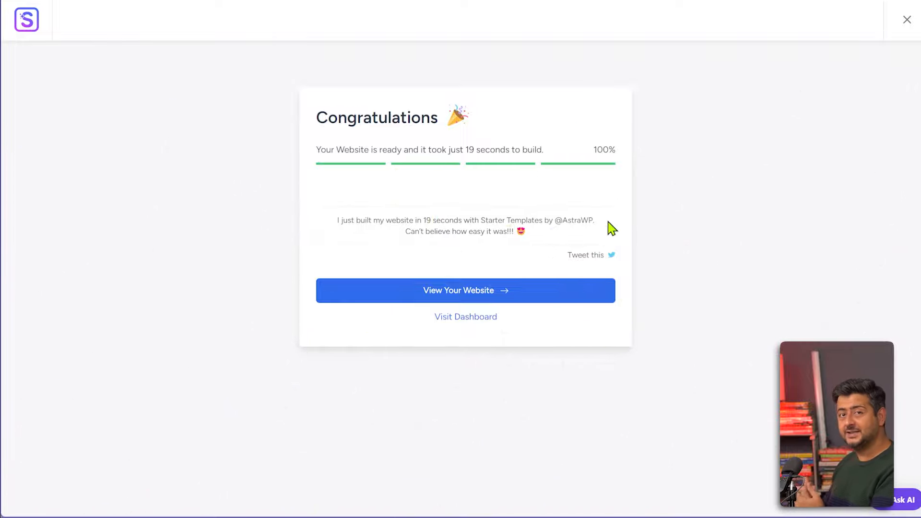
Open the newly built website and look over its home page from the hero section down to the footer
right_click(493, 294)
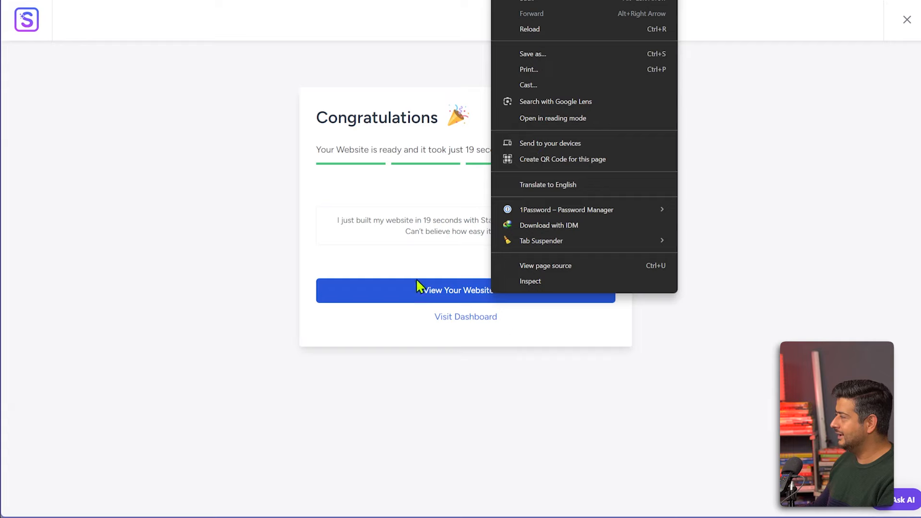
click(458, 290)
click(458, 290)
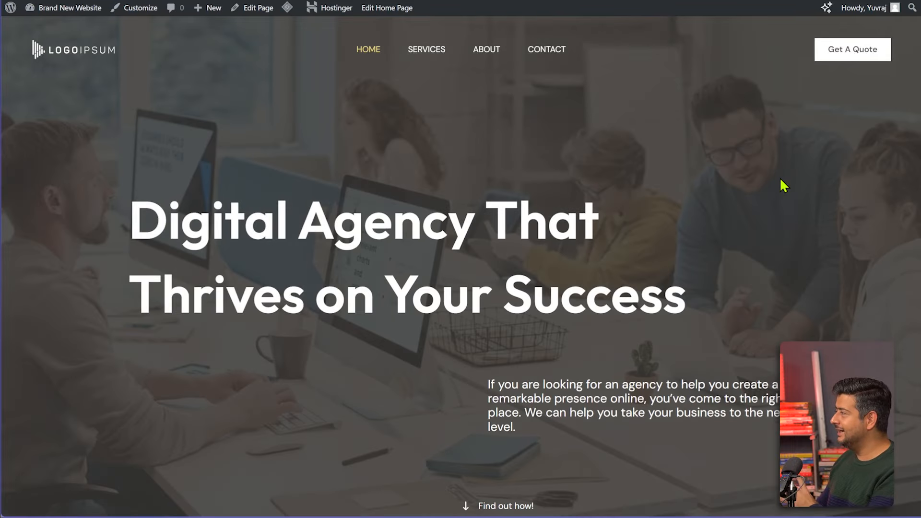
scroll(781, 180, down, 15)
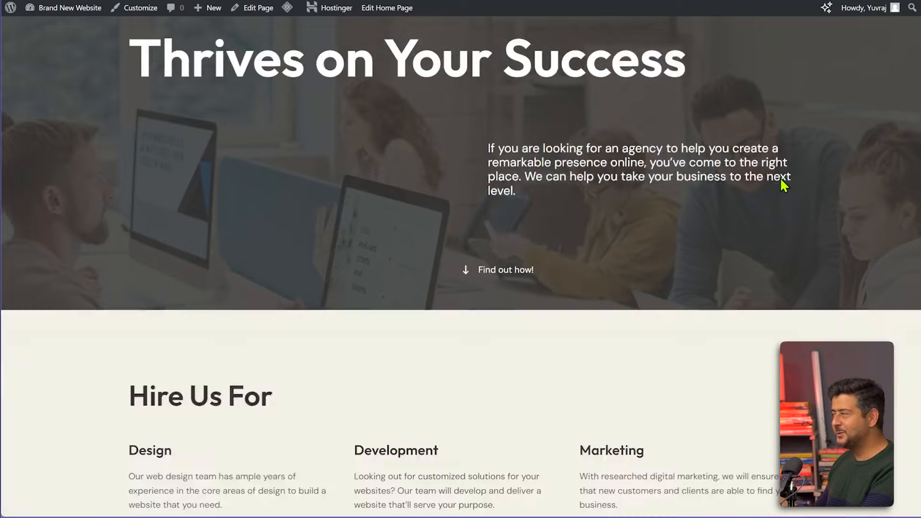
scroll(780, 186, down, 15)
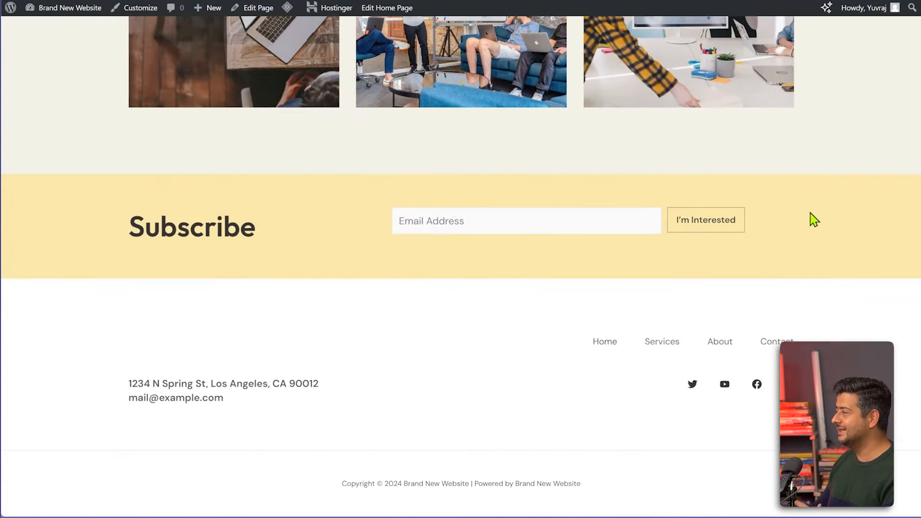
scroll(816, 223, up, 20)
scroll(821, 229, up, 8)
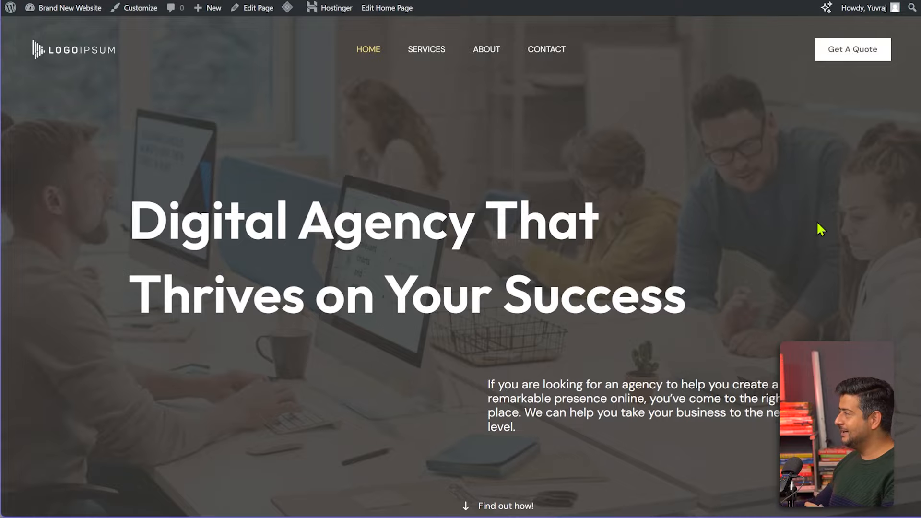
scroll(808, 219, down, 15)
scroll(767, 278, up, 5)
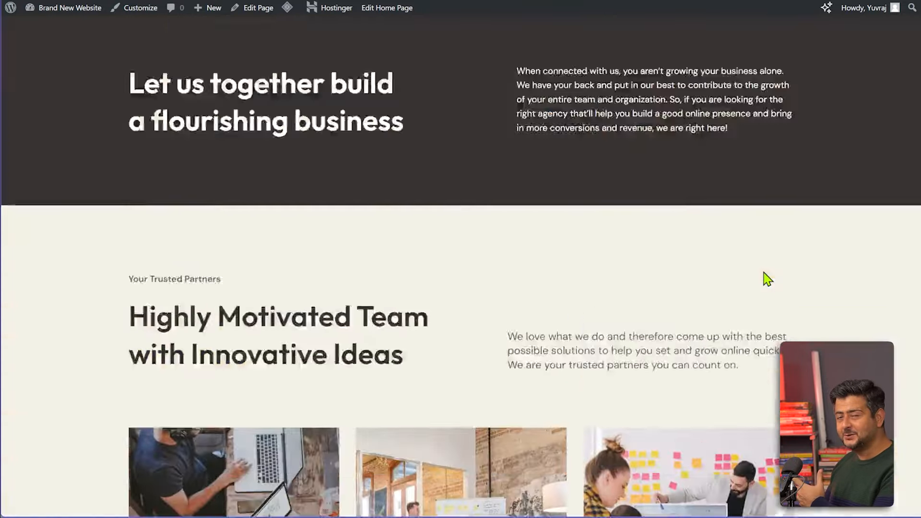
scroll(766, 278, up, 5)
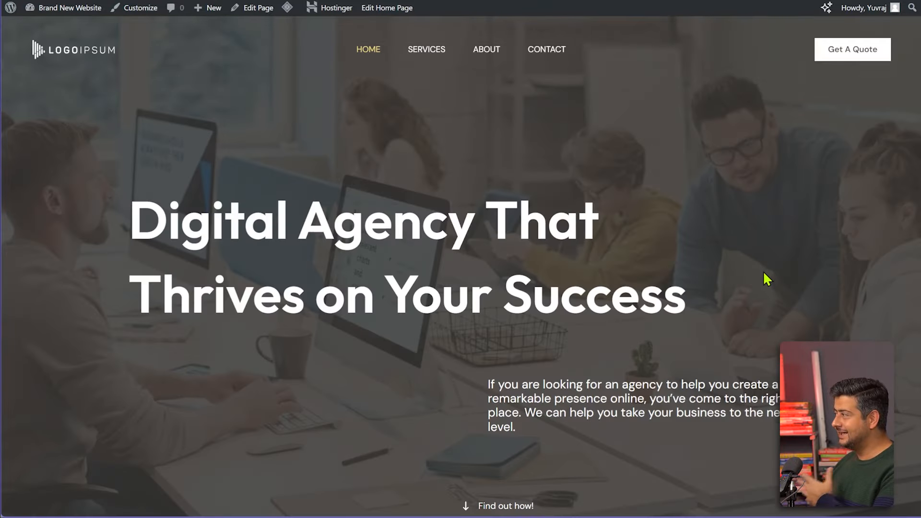
Look through the Services and About pages of the new website
click(441, 57)
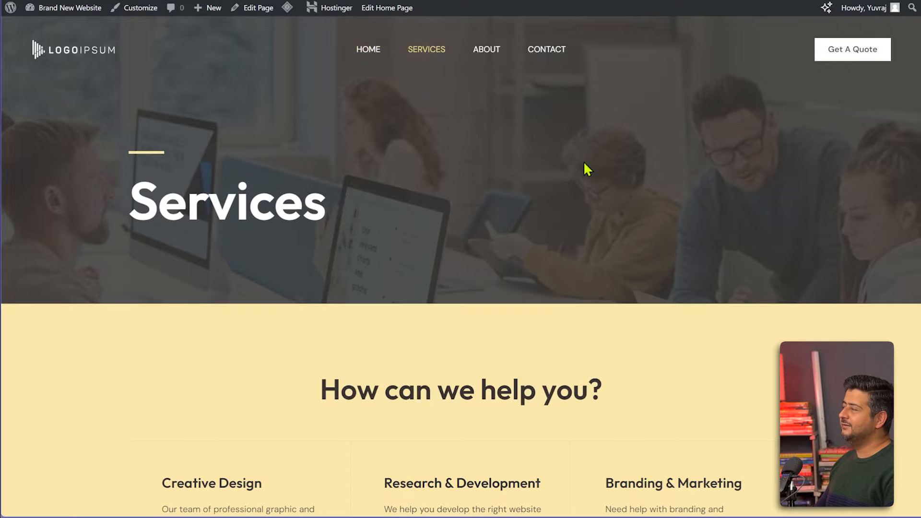
scroll(586, 169, down, 12)
scroll(552, 117, up, 15)
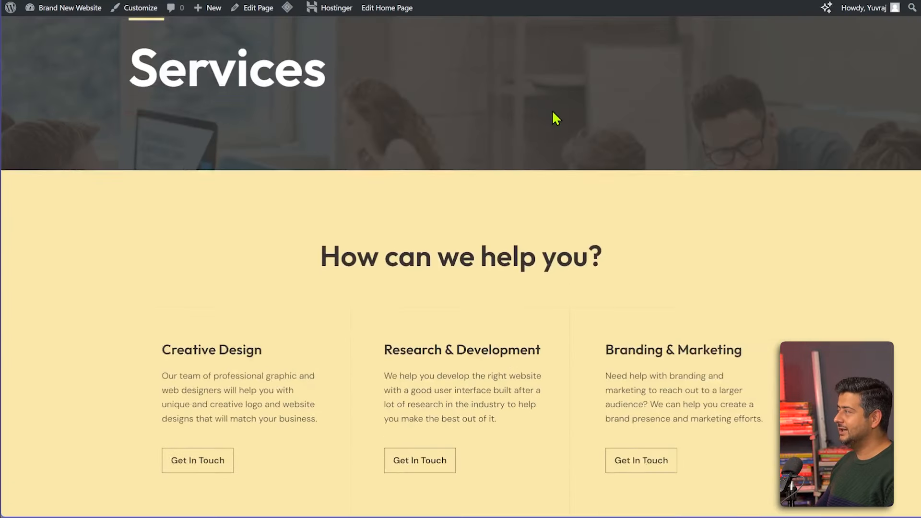
click(486, 49)
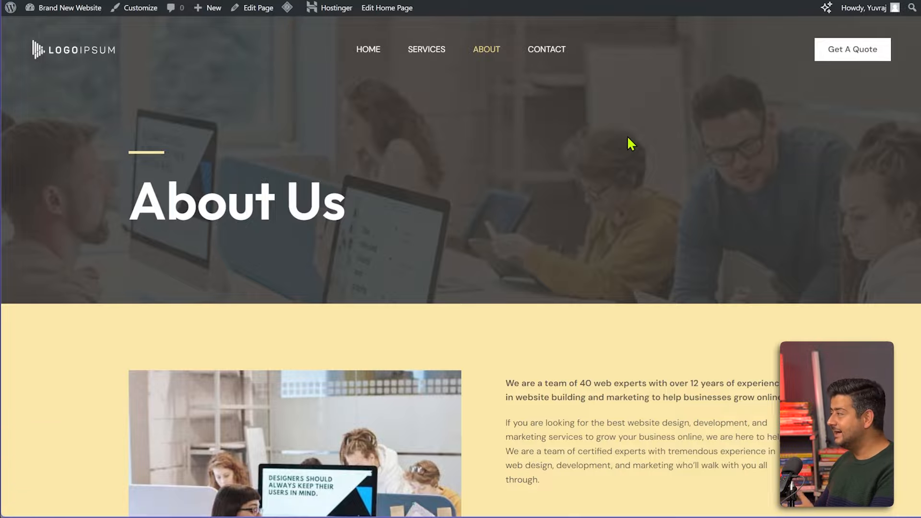
scroll(628, 138, down, 10)
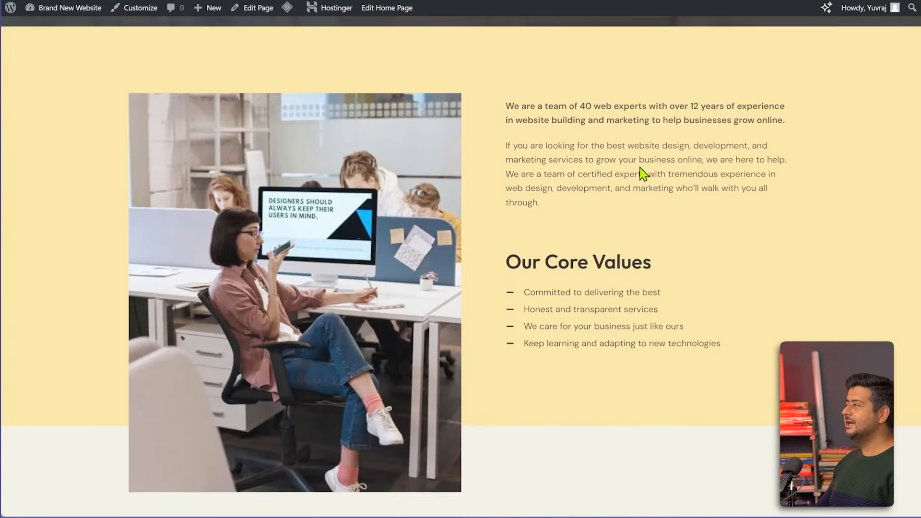
scroll(642, 172, up, 6)
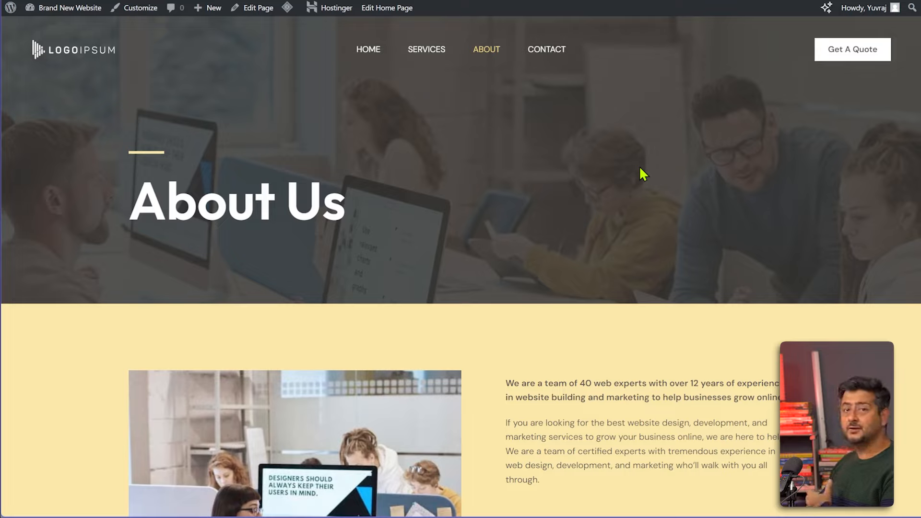
Return to the new website's home page
click(364, 50)
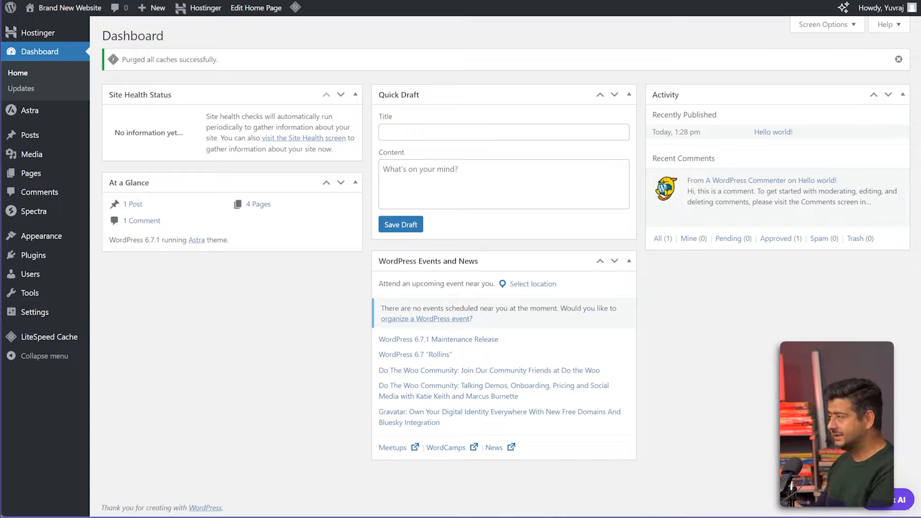
Search the new plugins for "AIOSEO" and install All in One SEO
mouse_move(39, 264)
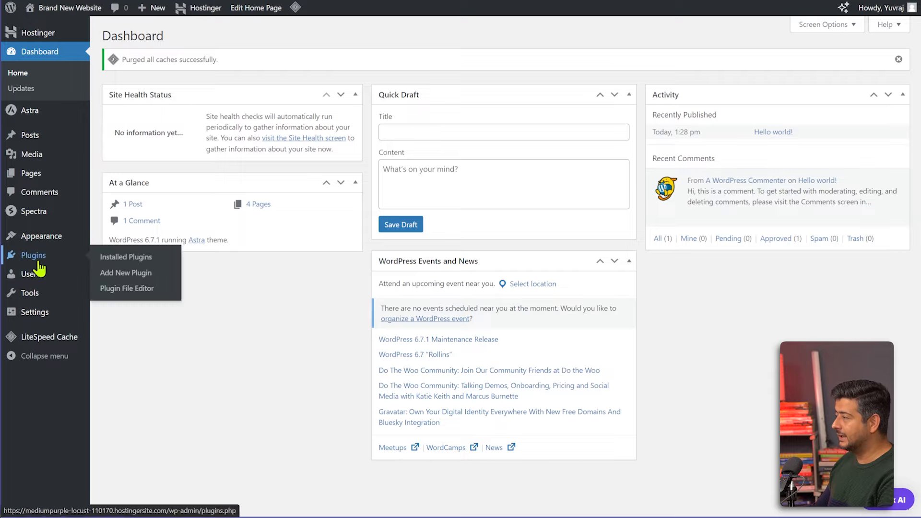
click(149, 273)
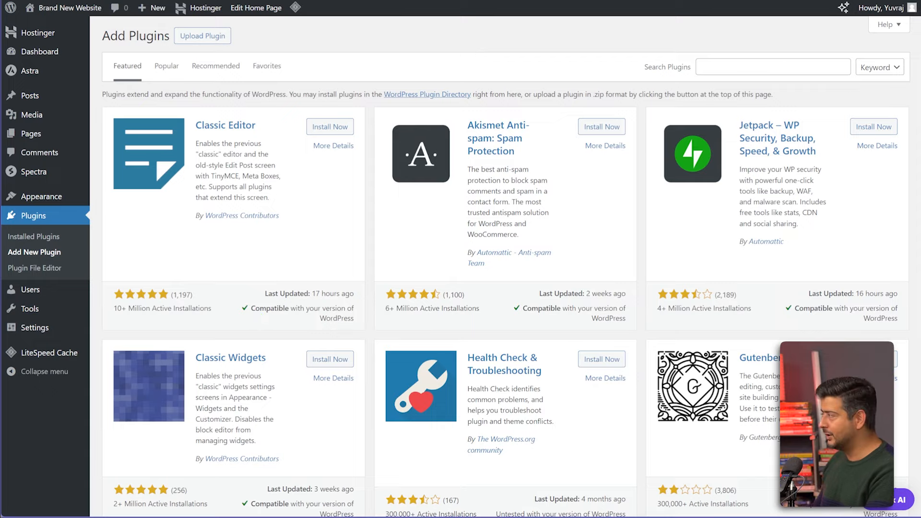
click(719, 66)
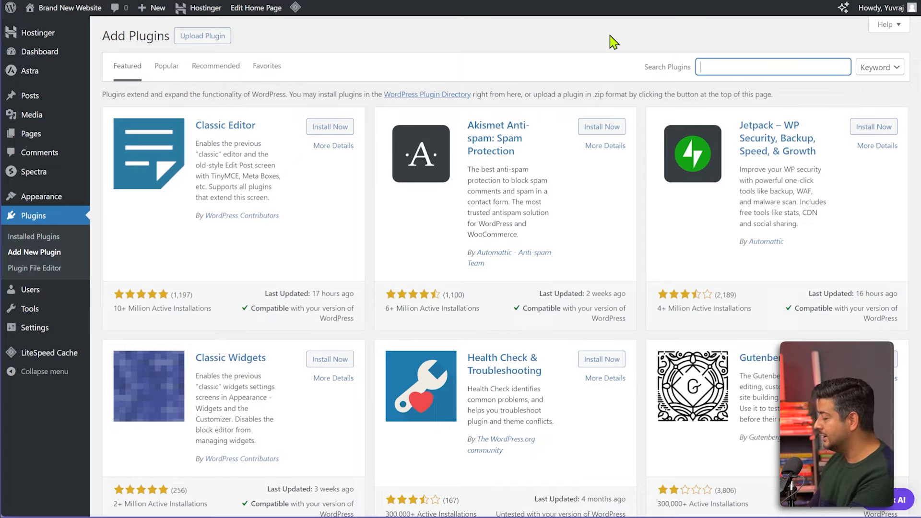
text(AIOSEO)
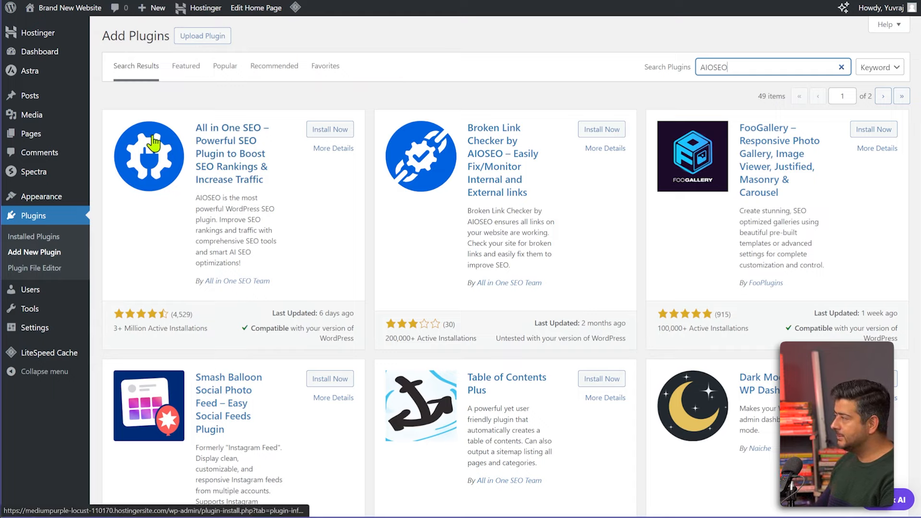
click(307, 130)
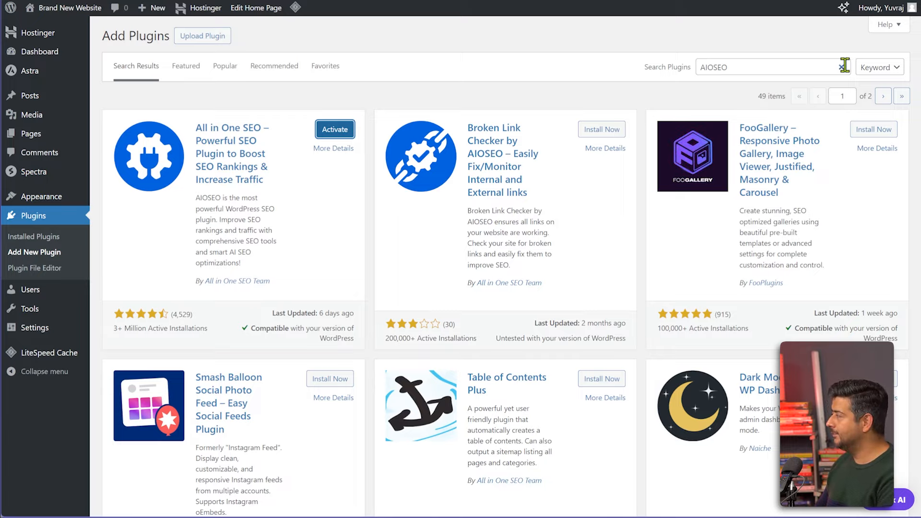
Search for "Duplicator" and install the Duplicator backups and migration plugin
click(848, 67)
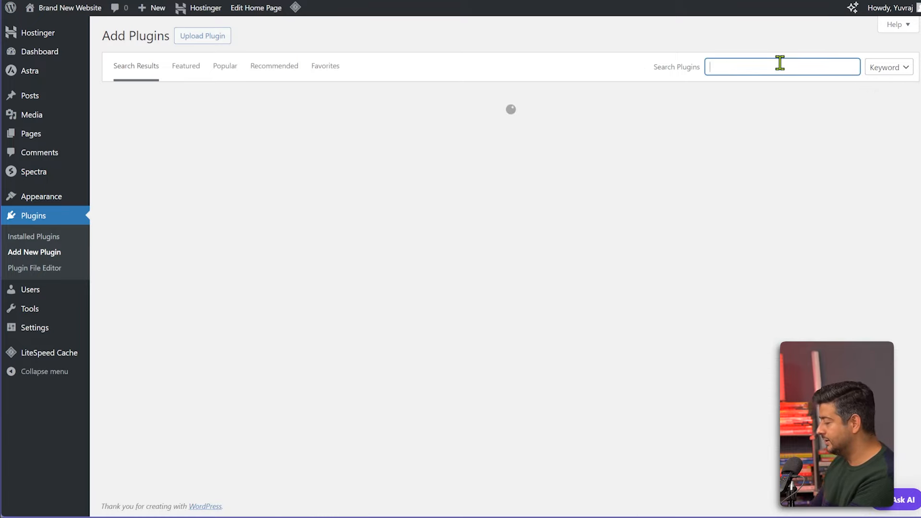
text(Duplicat)
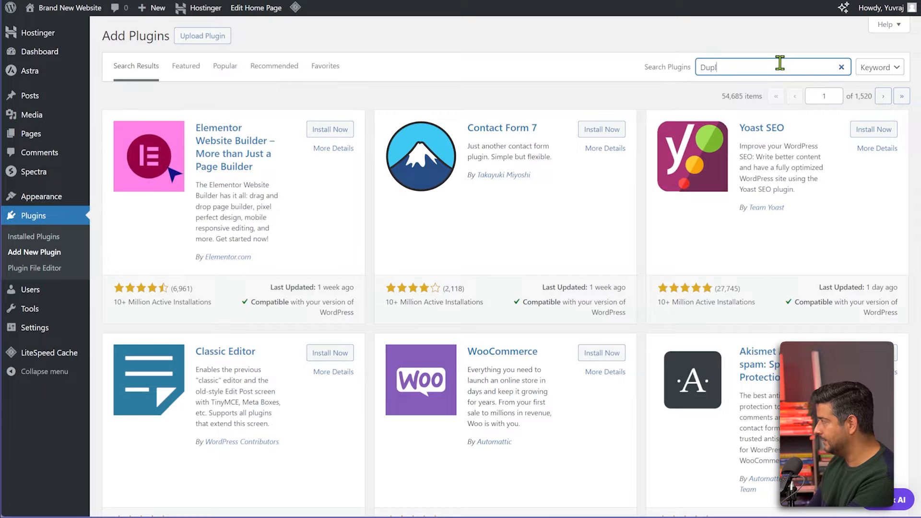
text(or)
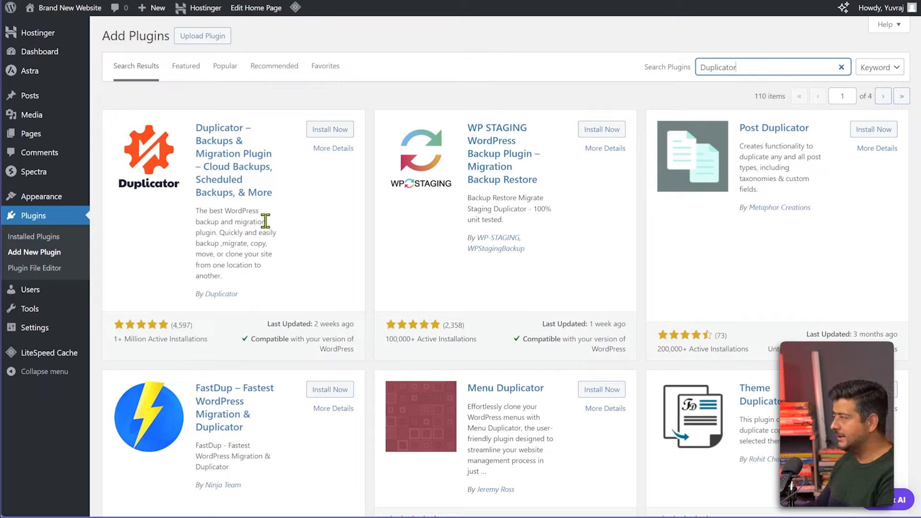
click(331, 129)
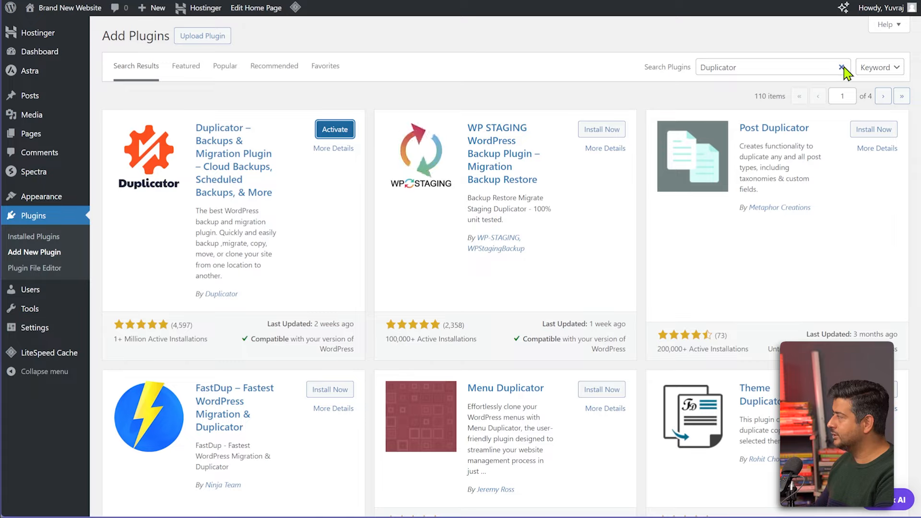
Search for "wpforms" and install both the WPForms form builder and WP Mail SMTP by WPForms
click(842, 67)
text(wpfo)
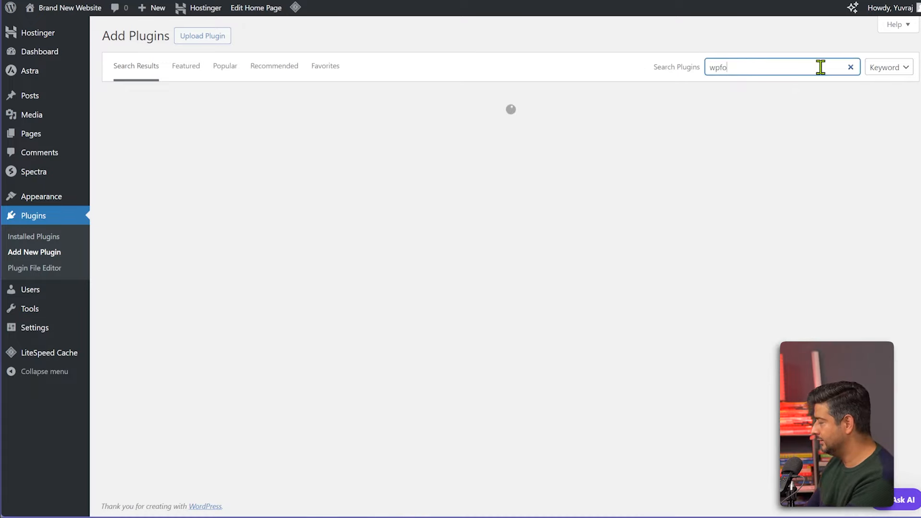
text(rms)
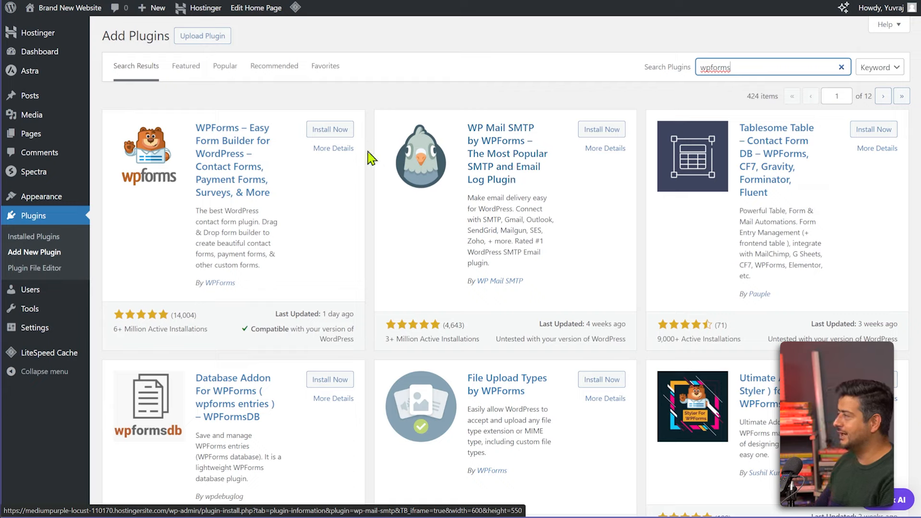
click(331, 131)
click(585, 135)
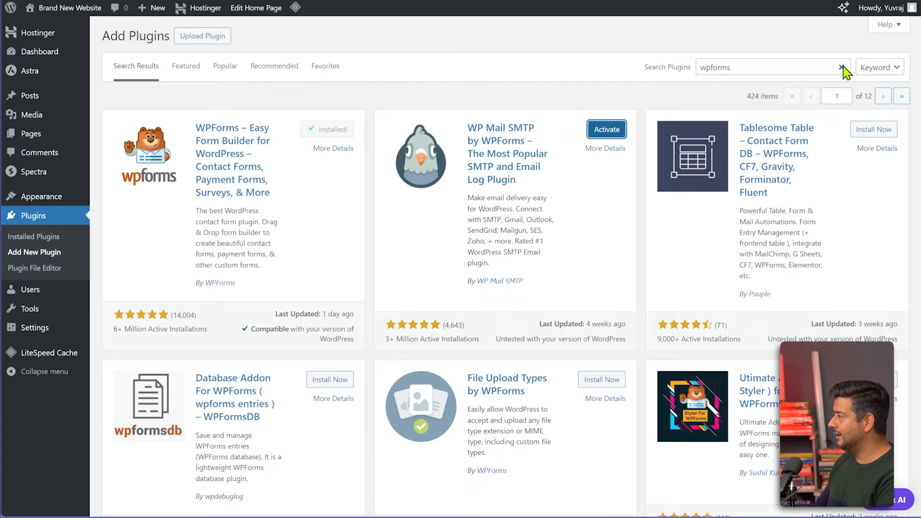
Search for "WPCode" and install the WPCode headers, footers and custom code snippets plugin
click(842, 68)
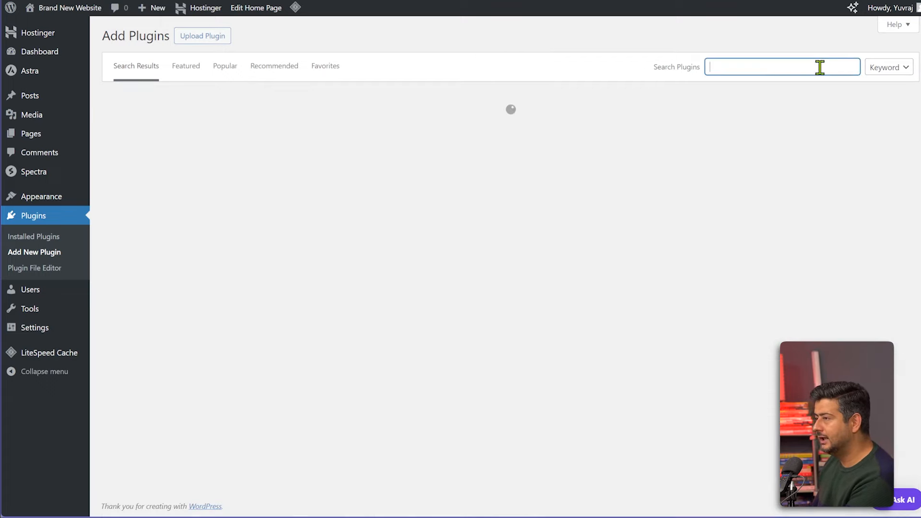
text(WO)
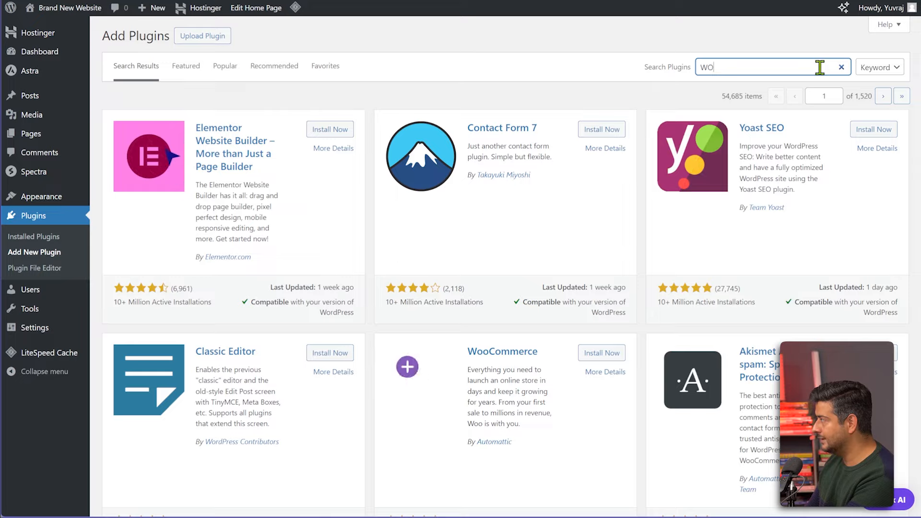
key(BackSpace)
text(P)
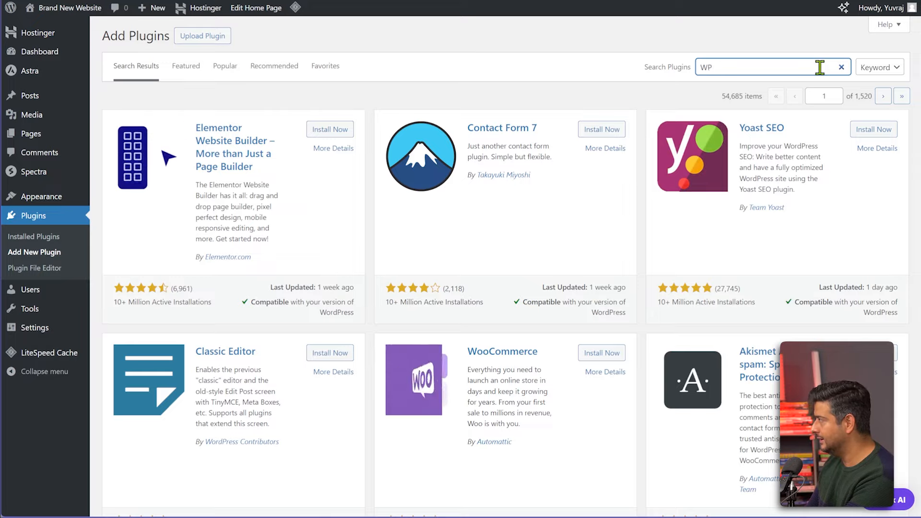
text(Code)
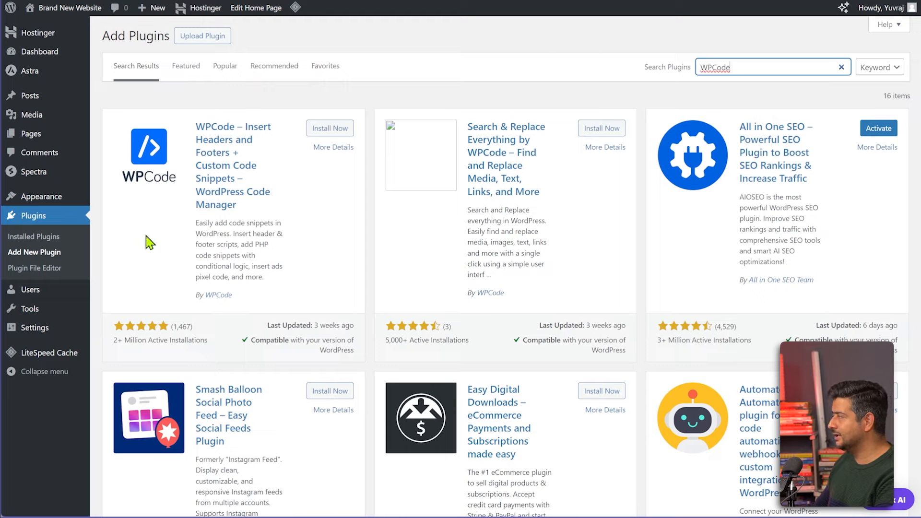
click(325, 133)
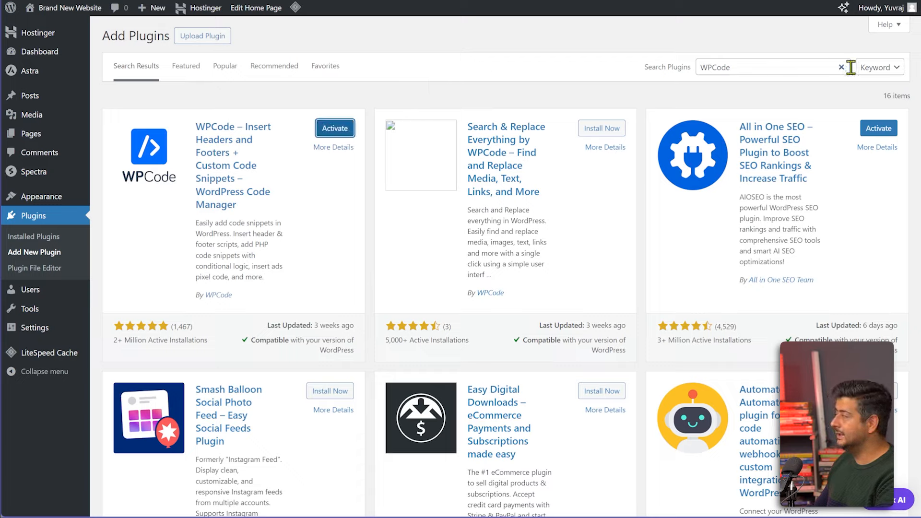
Search for "seedprod" and install Website Builder by SeedProd
click(846, 67)
text(seedp)
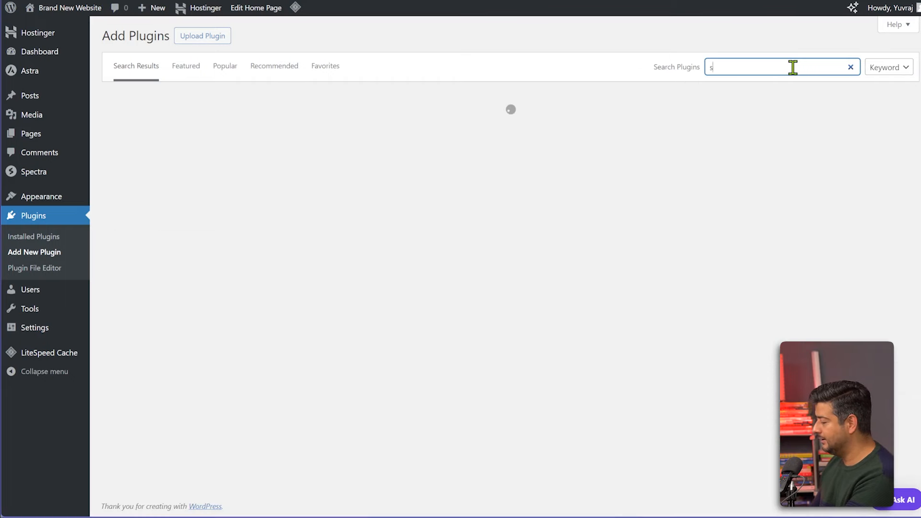
text(rod)
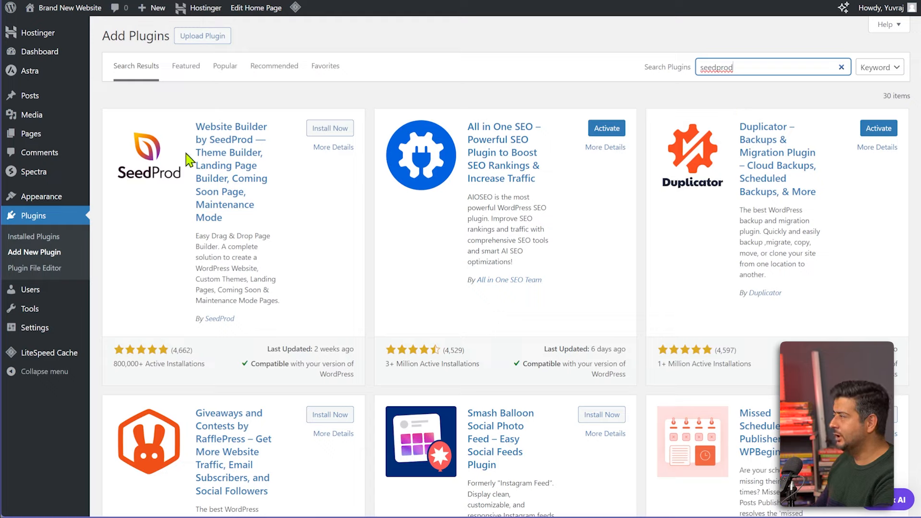
click(338, 129)
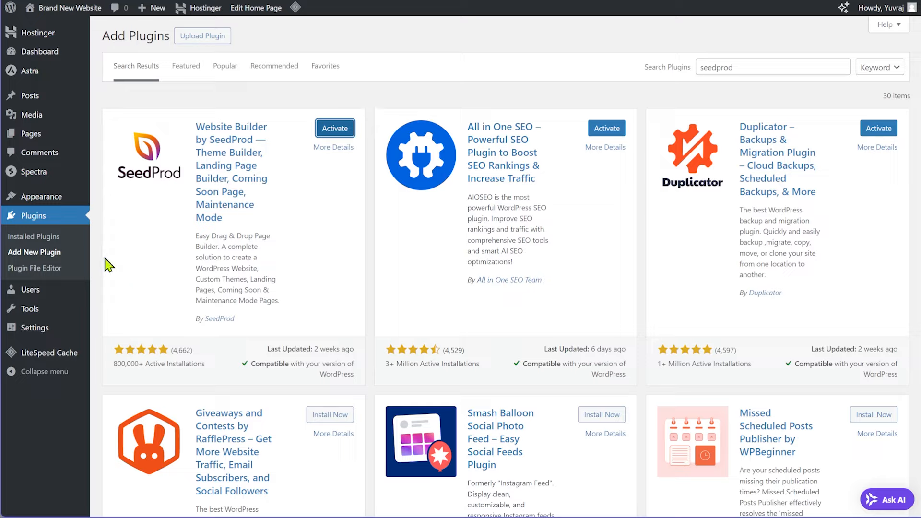
Open the list of installed plugins and look through it from start to end
click(40, 241)
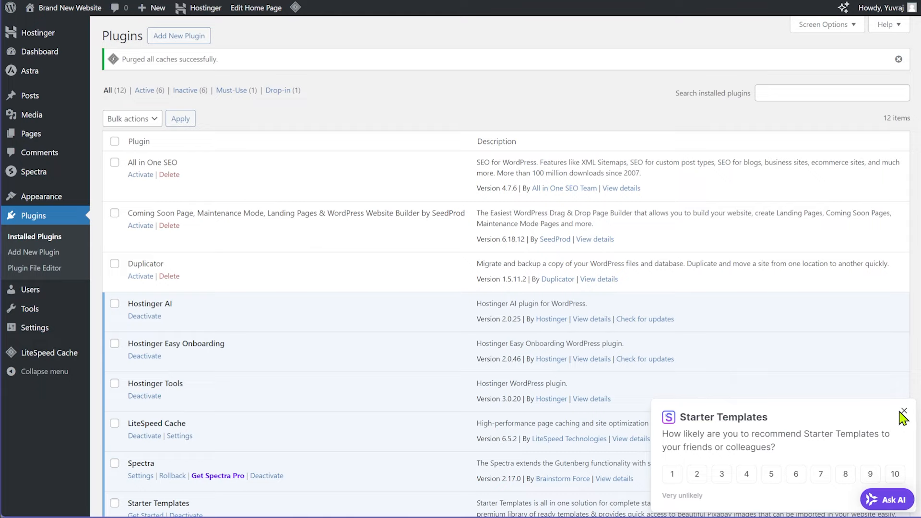
scroll(413, 182, down, 5)
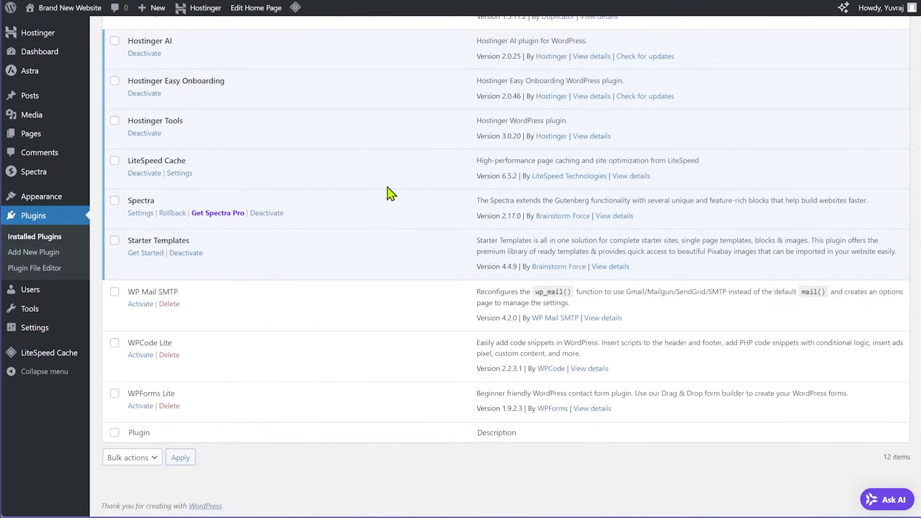
scroll(348, 291, up, 3)
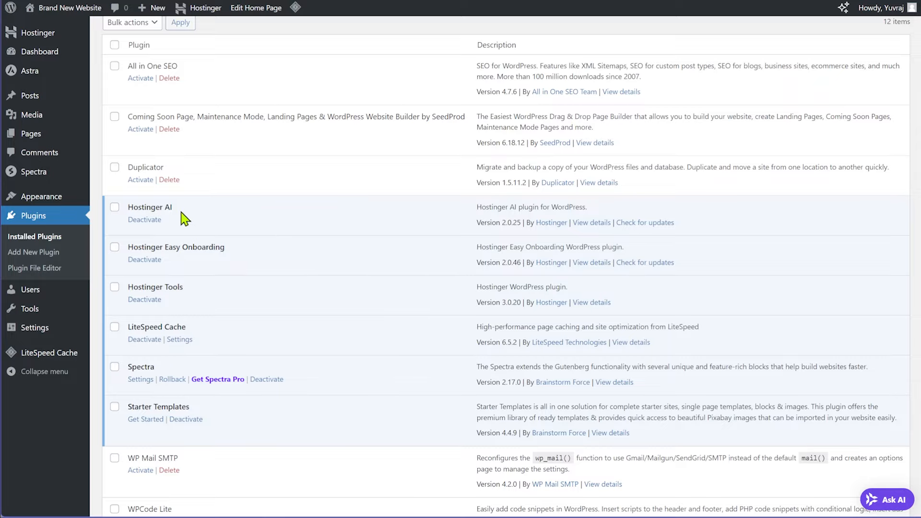
scroll(192, 225, up, 2)
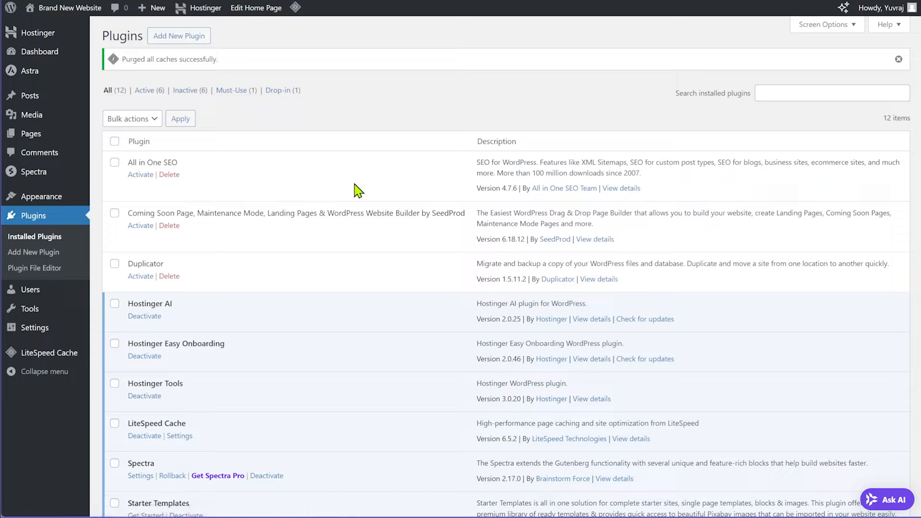
Bulk-activate All in One SEO, the SeedProd plugin, Duplicator, WP Mail SMTP, WPCode Lite and WPForms Lite
click(115, 163)
click(115, 213)
click(115, 264)
scroll(265, 252, down, 2)
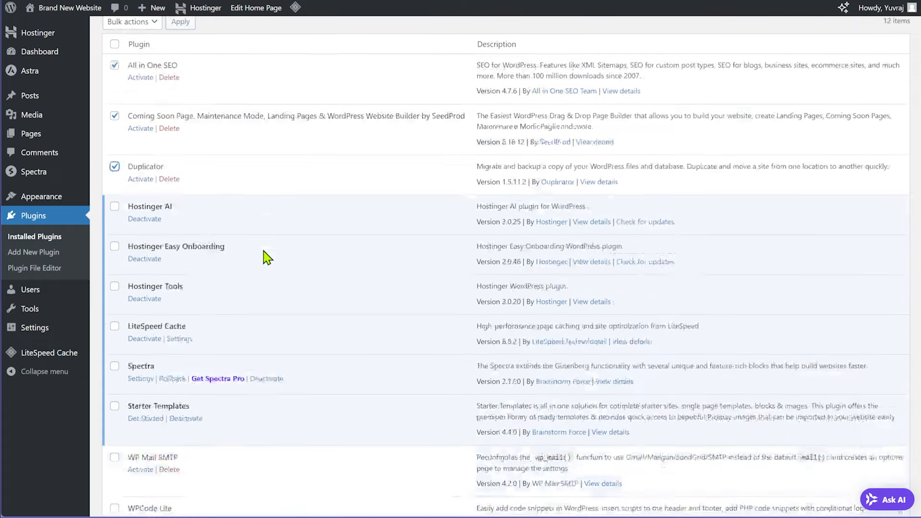
scroll(267, 258, down, 3)
click(114, 292)
click(114, 342)
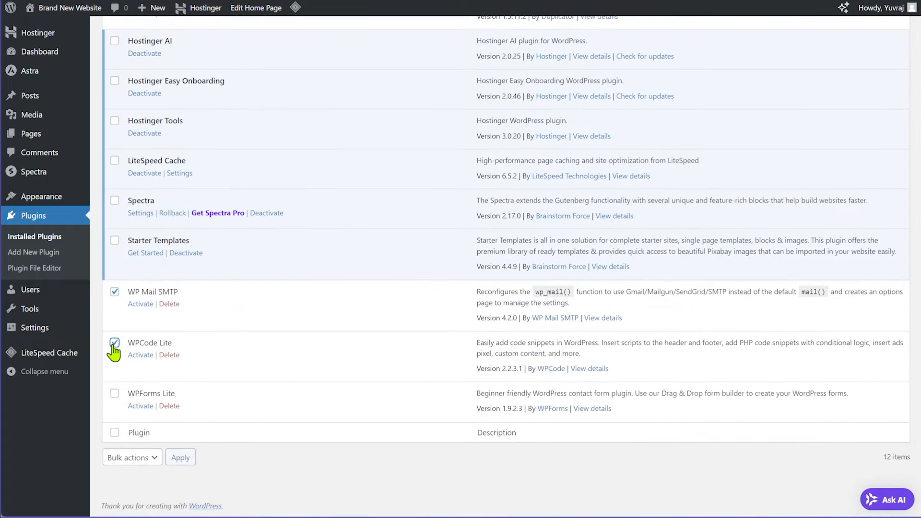
click(114, 393)
scroll(259, 327, up, 5)
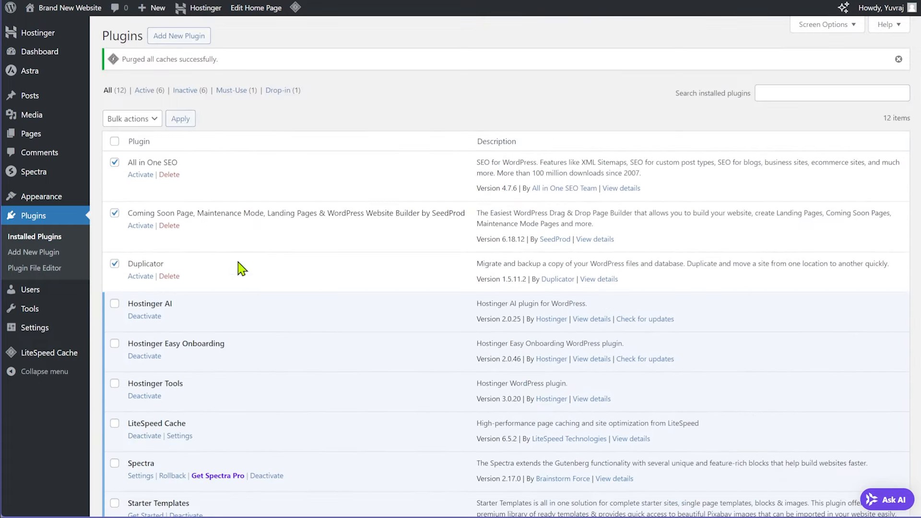
click(143, 120)
click(139, 149)
click(183, 121)
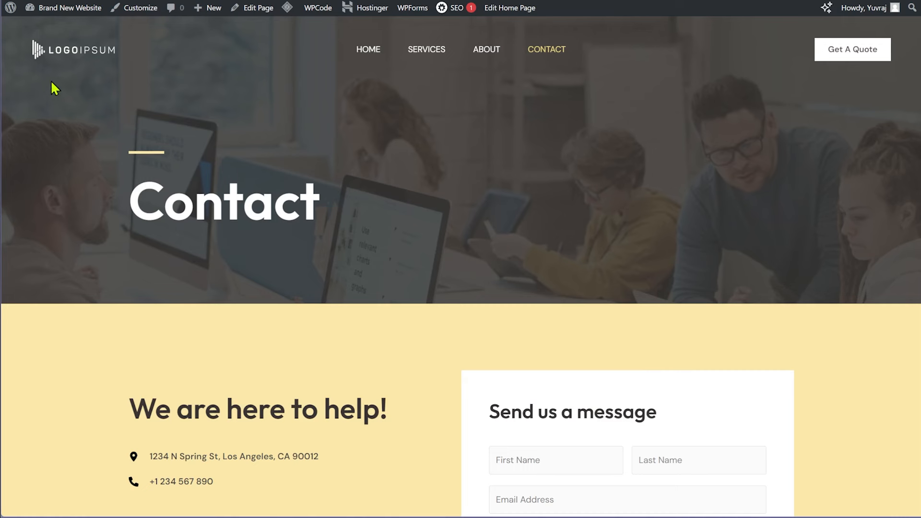
Go from the website's Contact page to the home page and view its hero and Hire Us For sections
click(60, 54)
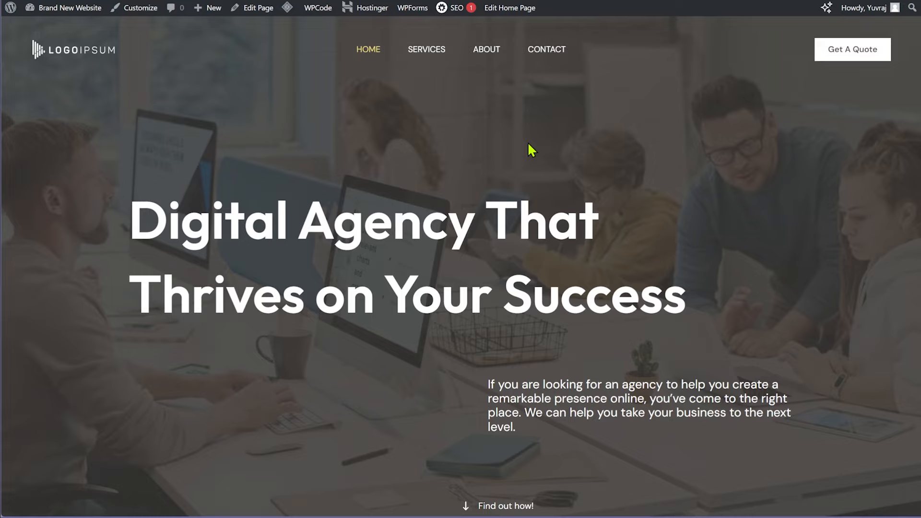
scroll(619, 199, down, 4)
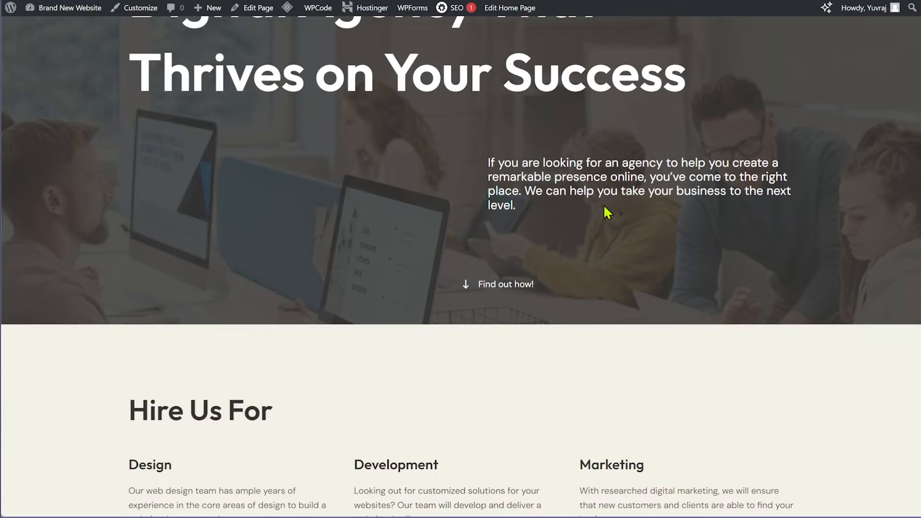
scroll(604, 207, up, 5)
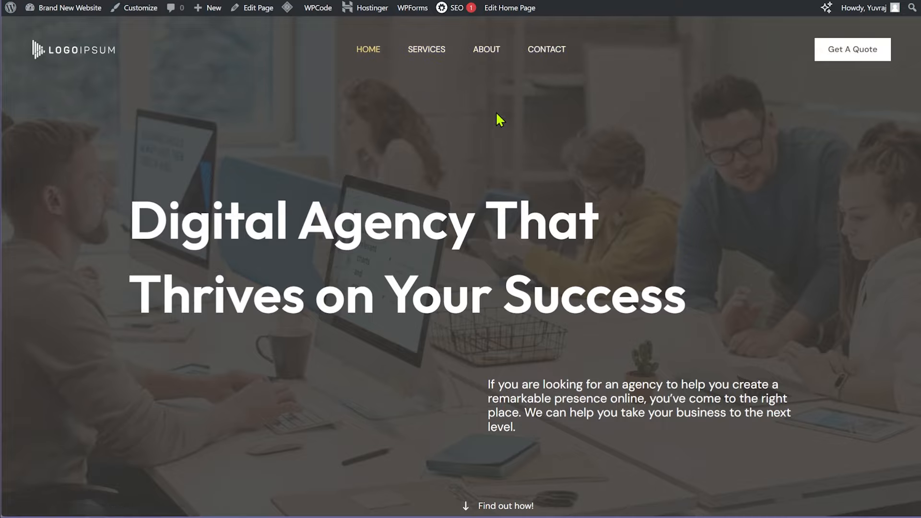
scroll(487, 218, down, 5)
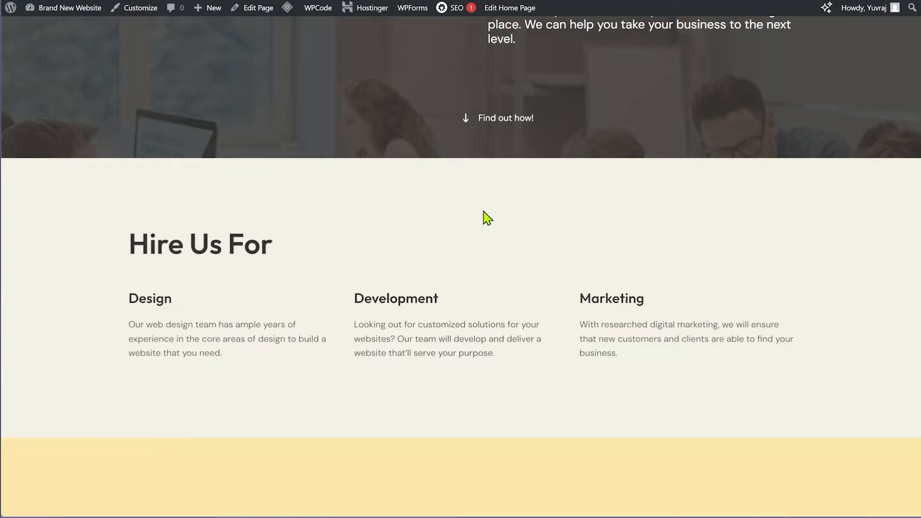
scroll(488, 218, up, 5)
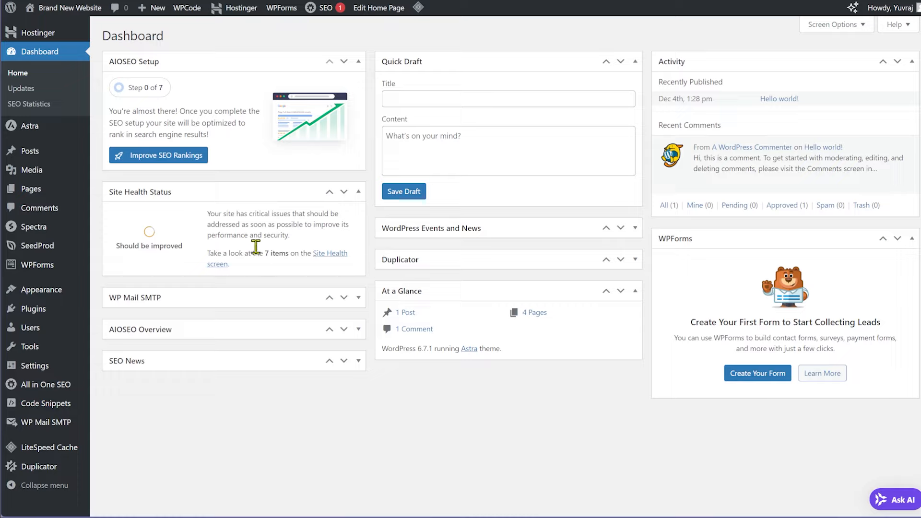
Open the list of all pages and the list of all posts to see what each contains
mouse_move(48, 156)
mouse_move(45, 198)
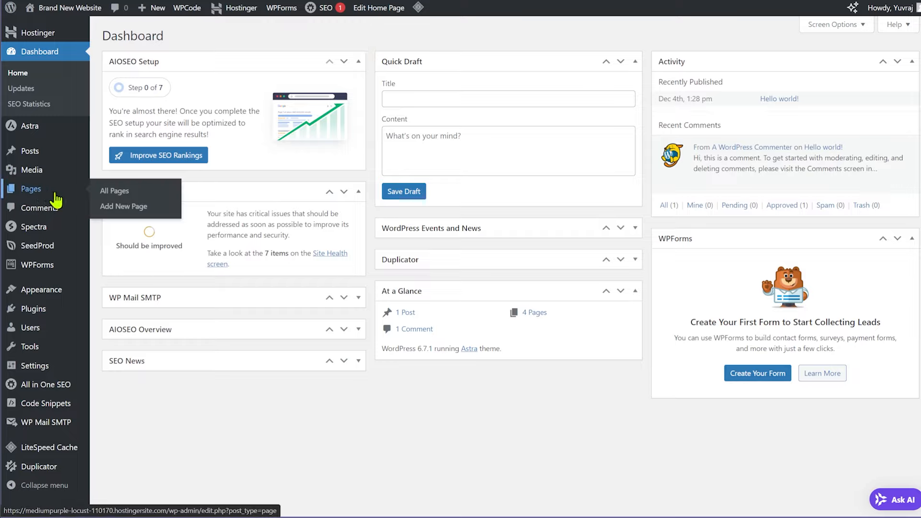
click(123, 192)
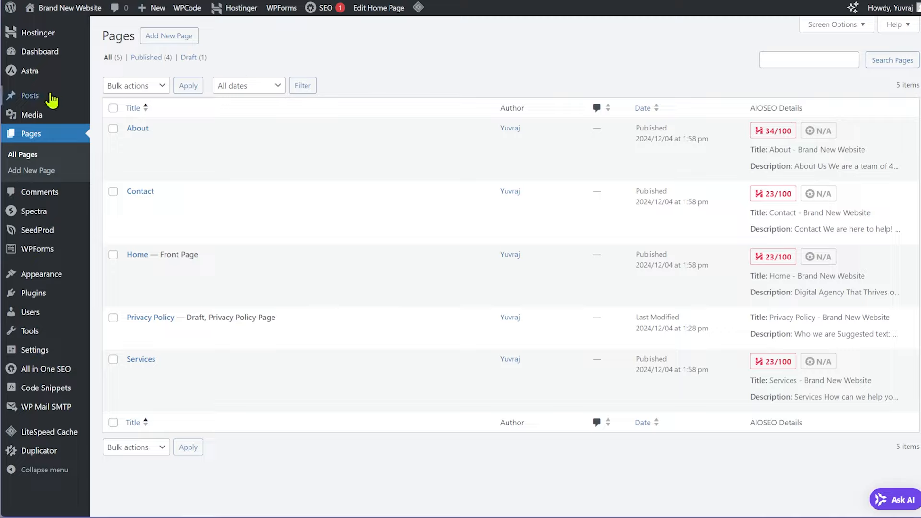
mouse_move(43, 99)
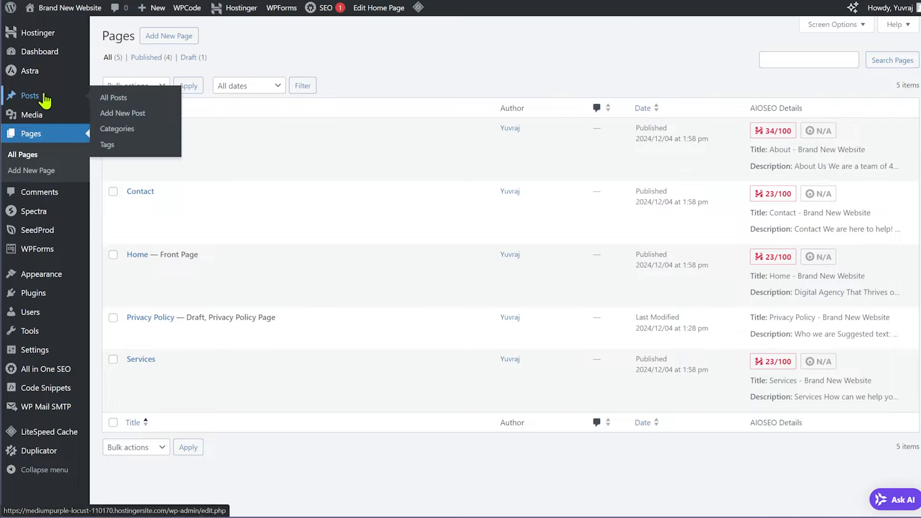
click(141, 98)
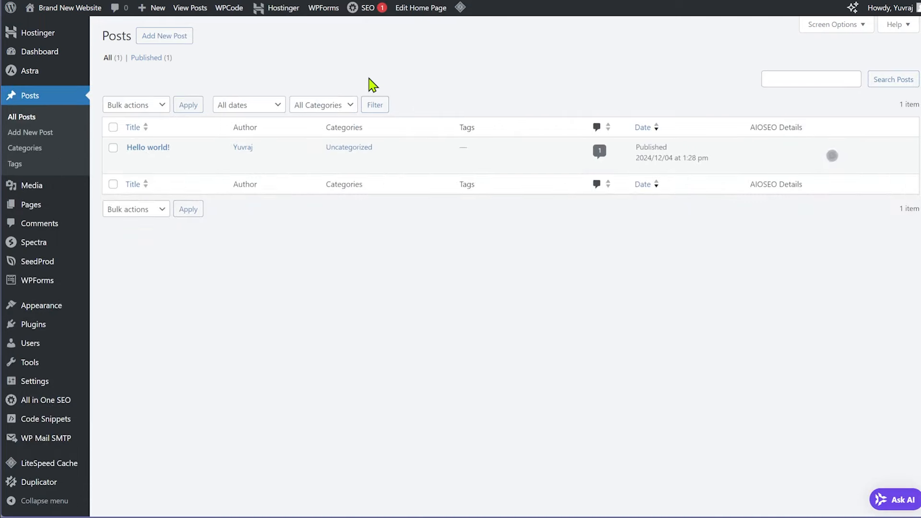
mouse_move(137, 154)
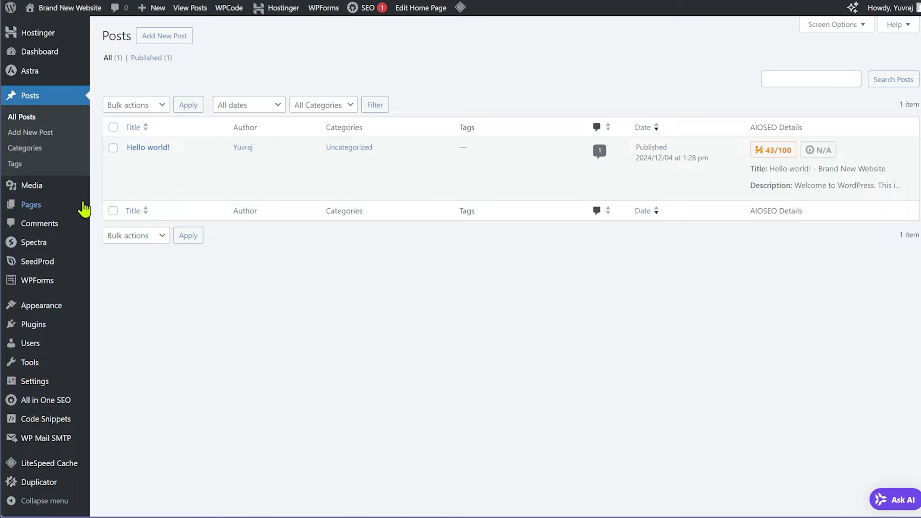
Return to the list of all pages, view the live Home page and come back to its Front Page entry
mouse_move(32, 211)
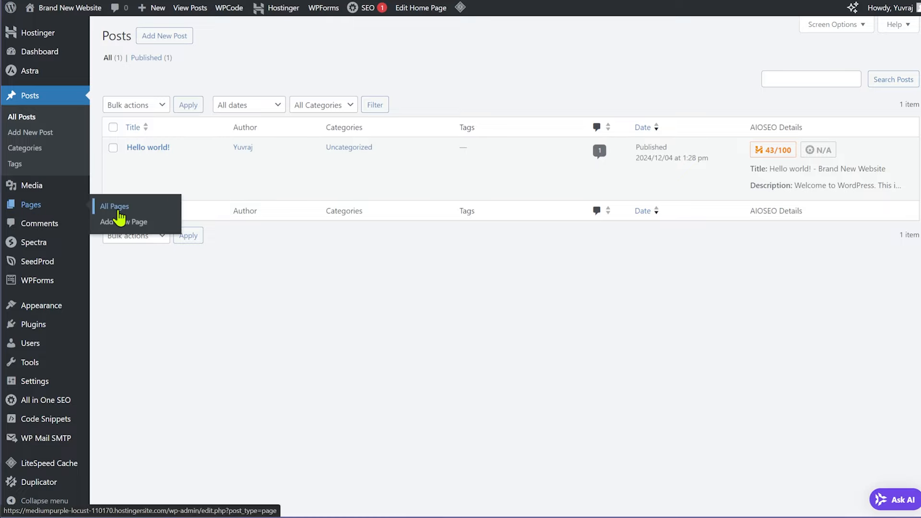
click(118, 212)
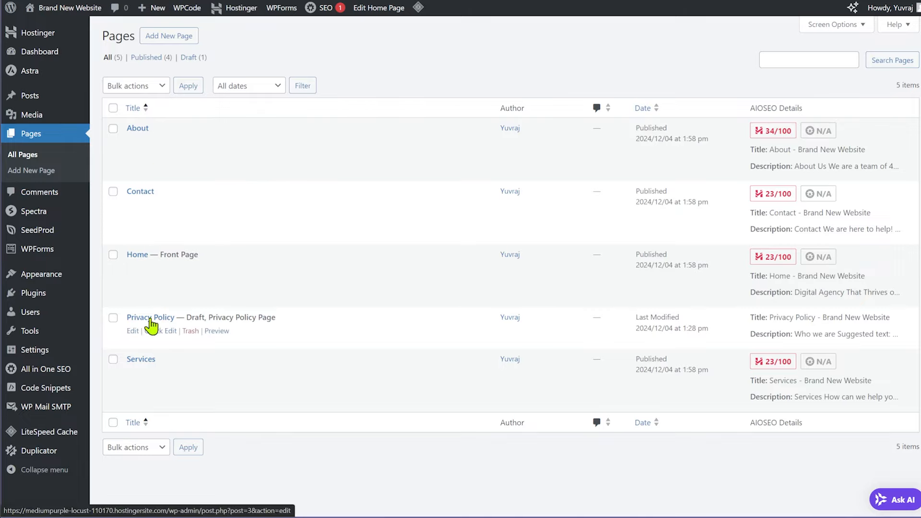
click(212, 265)
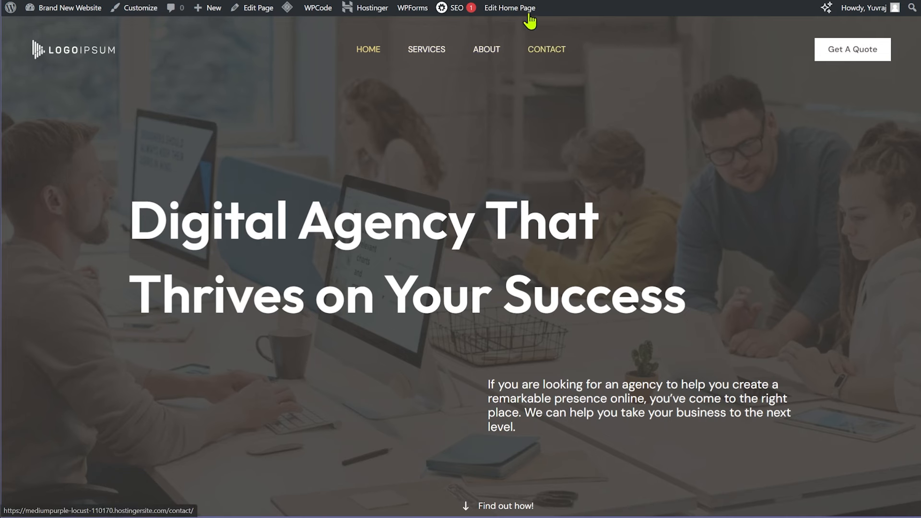
key(alt+Left)
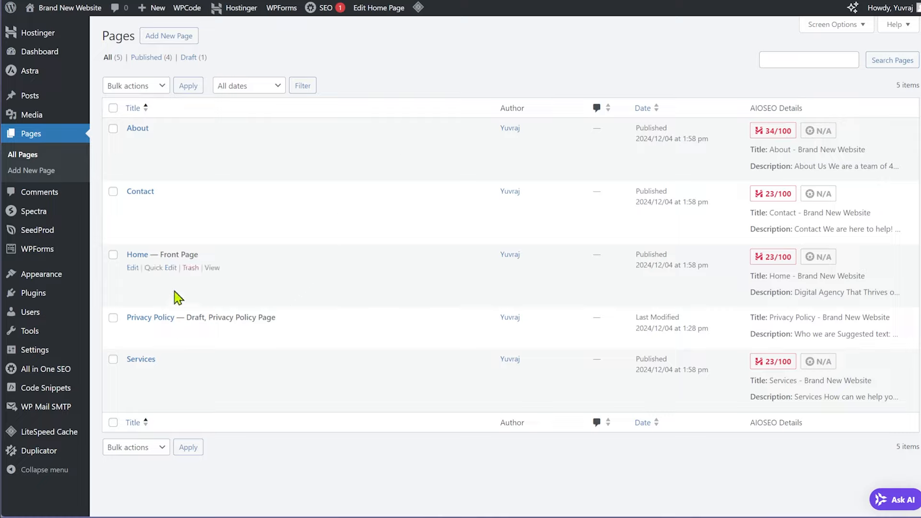
drag(161, 255, 214, 257)
click(232, 259)
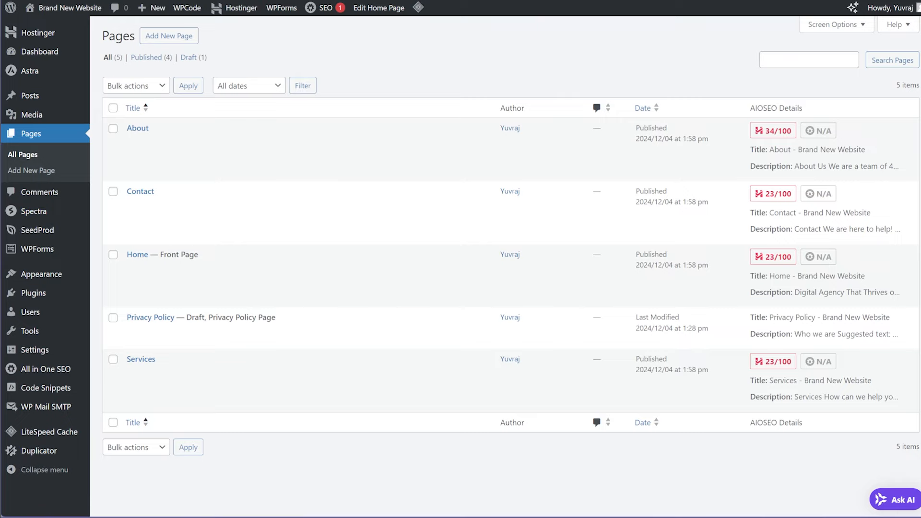
Look through the live home page from the hero heading past the About Us section and back up
click(368, 1)
click(576, 1)
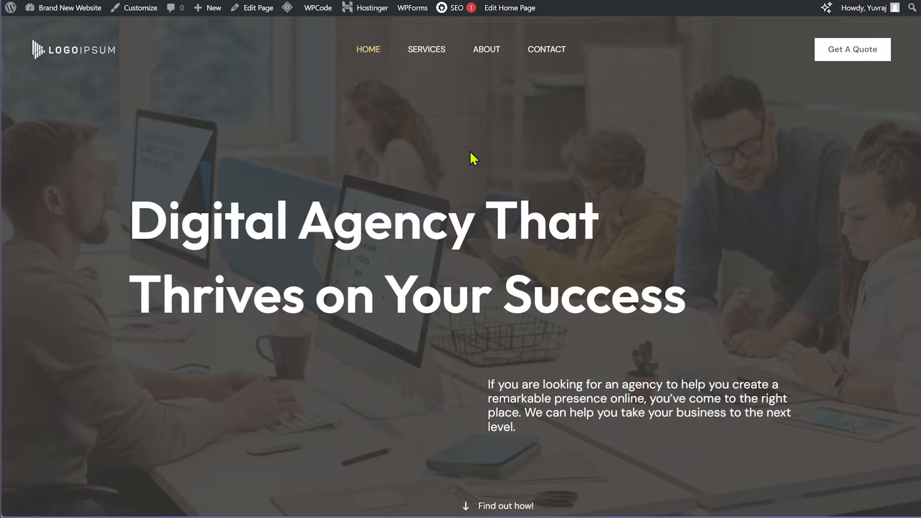
scroll(470, 159, down, 5)
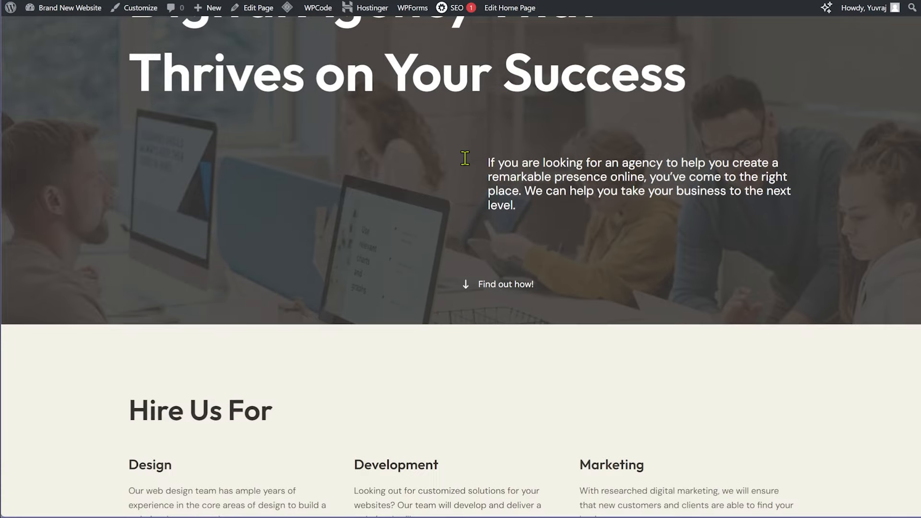
scroll(463, 177, up, 5)
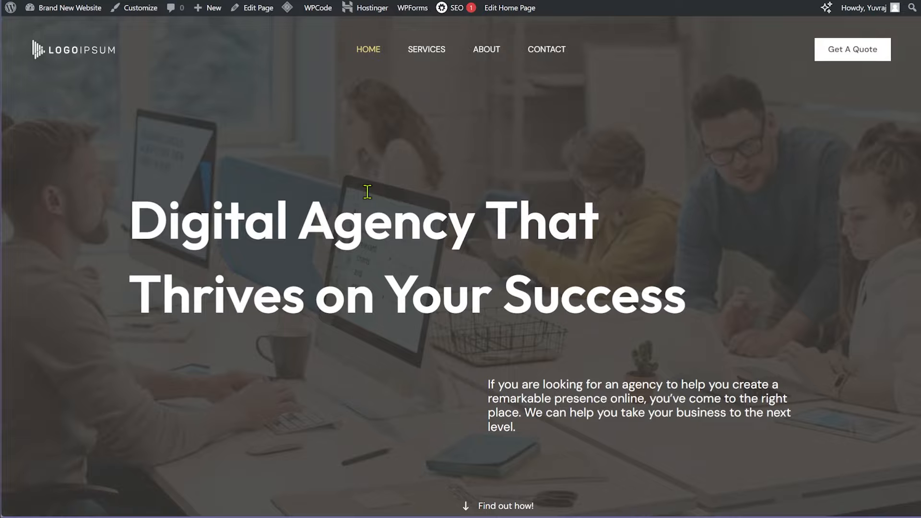
drag(190, 225, 589, 300)
click(589, 301)
scroll(756, 296, down, 8)
scroll(306, 278, down, 5)
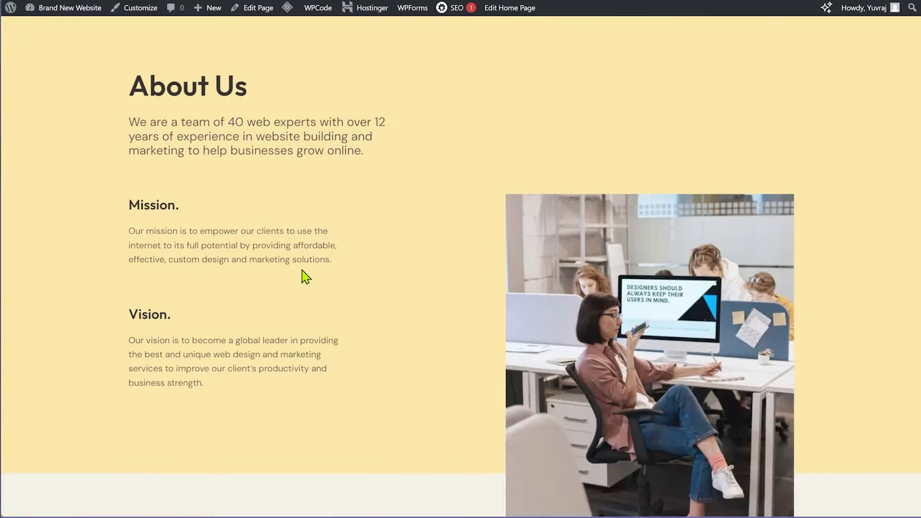
scroll(304, 283, down, 10)
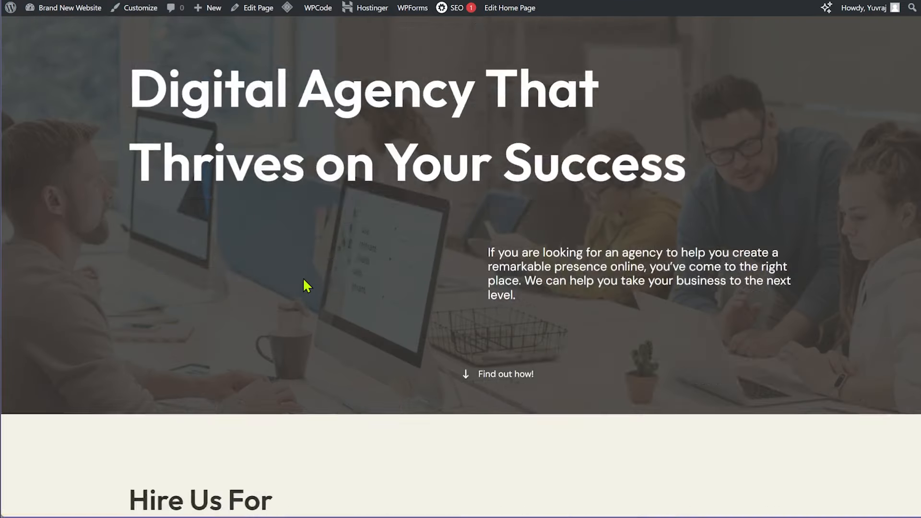
scroll(304, 281, up, 3)
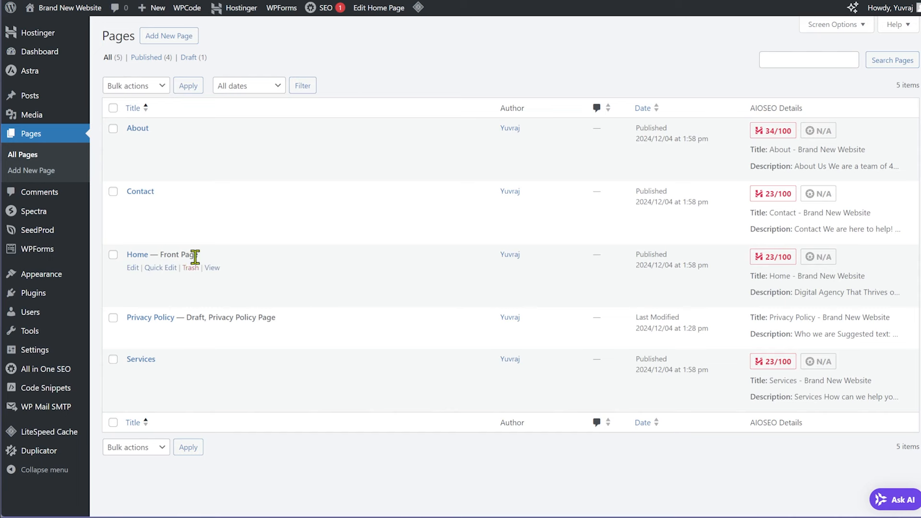
Open the Home page for editing and dismiss the autosave notice
click(133, 269)
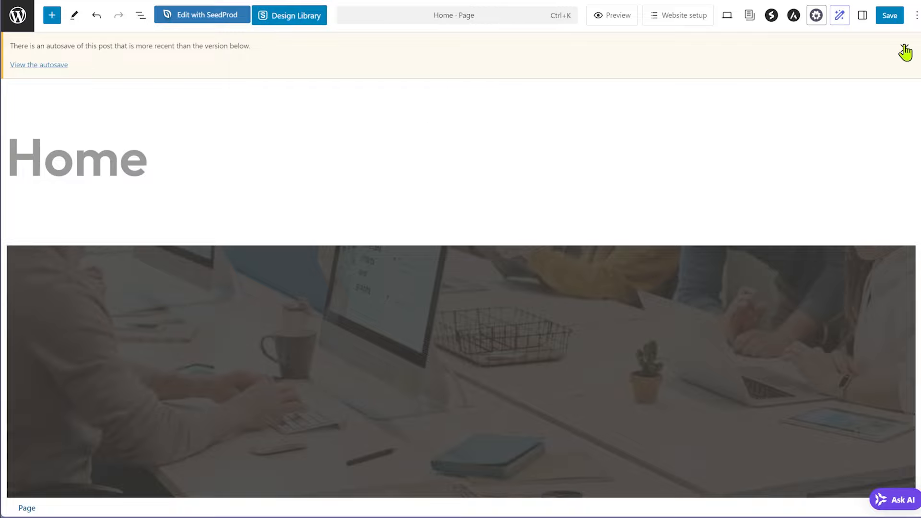
click(904, 48)
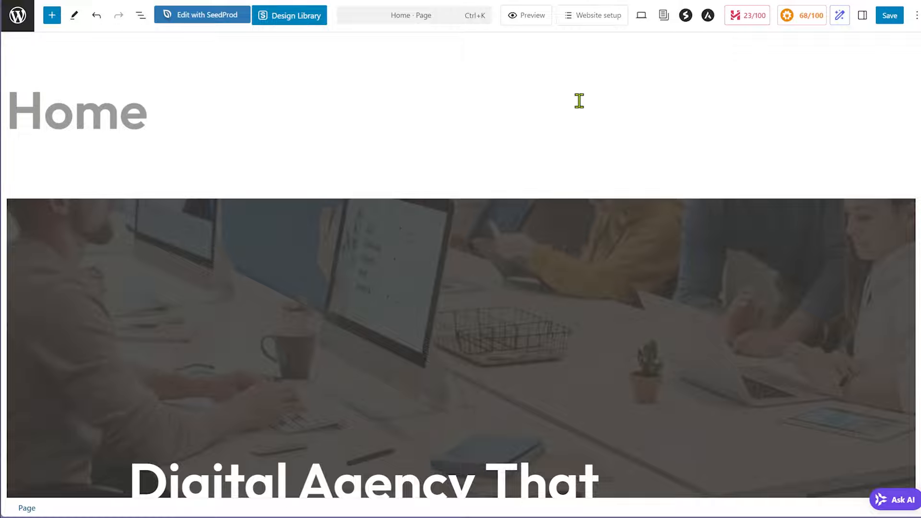
Compare the Home page content in the editor with the live page, from the hero section down to the Subscribe section and footer
scroll(579, 101, down, 12)
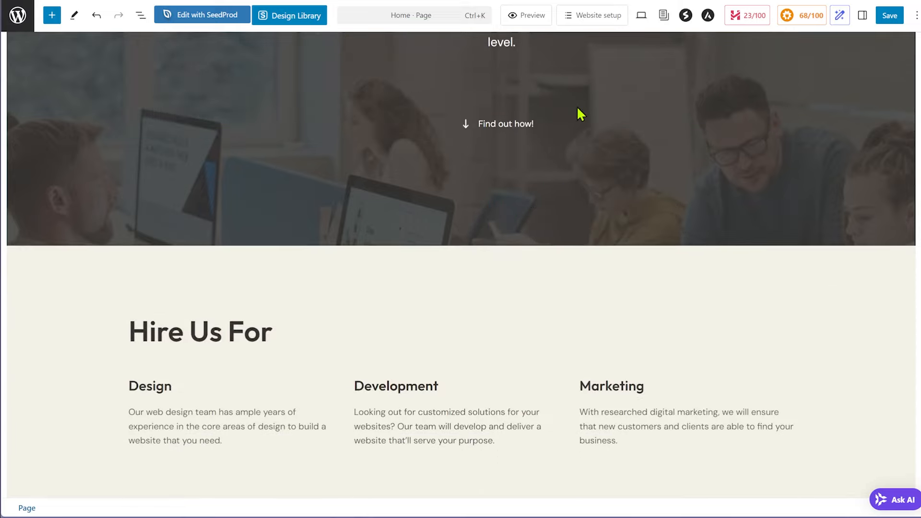
scroll(577, 109, down, 10)
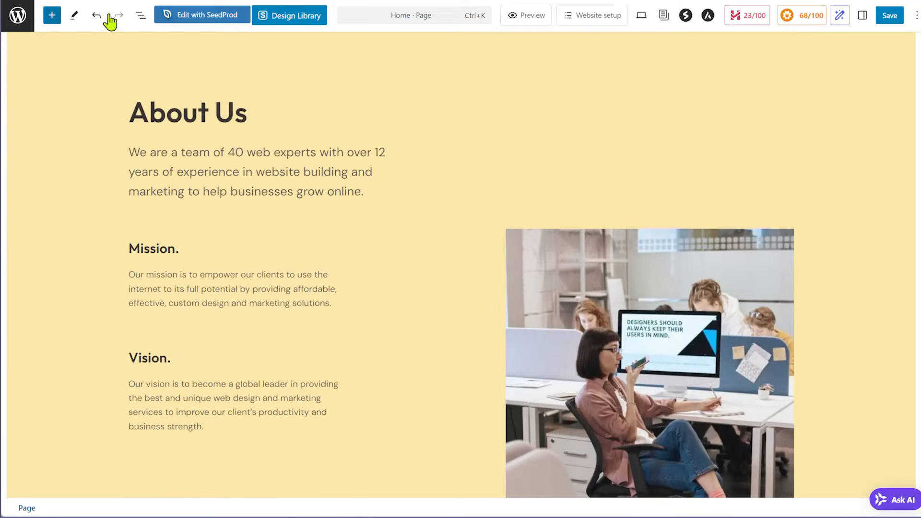
scroll(671, 230, down, 3)
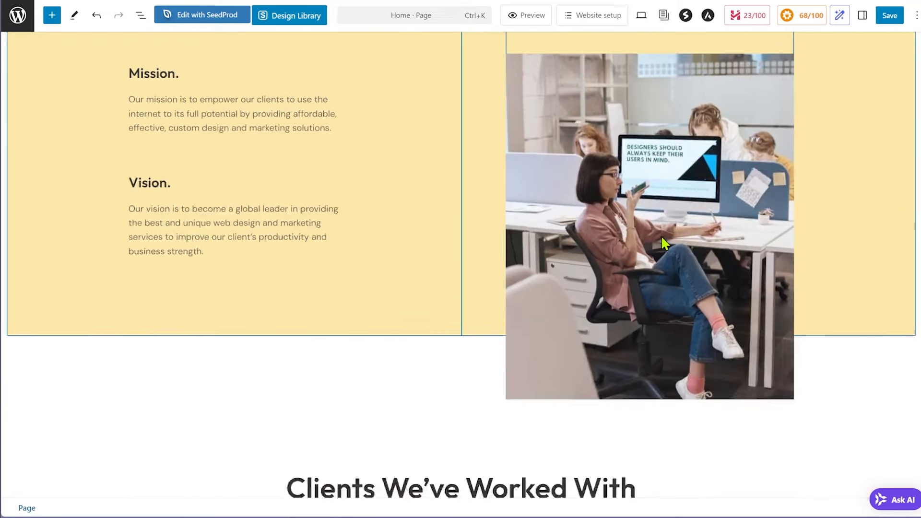
scroll(662, 238, down, 15)
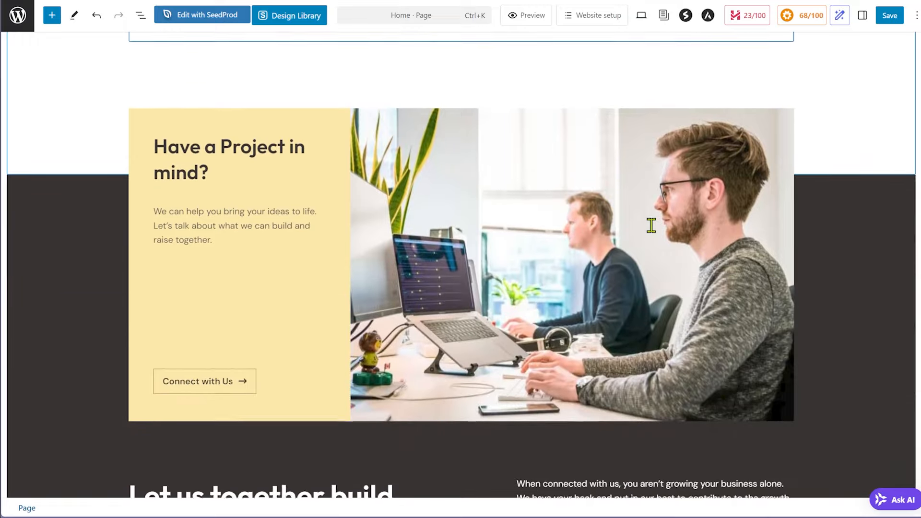
scroll(651, 225, down, 15)
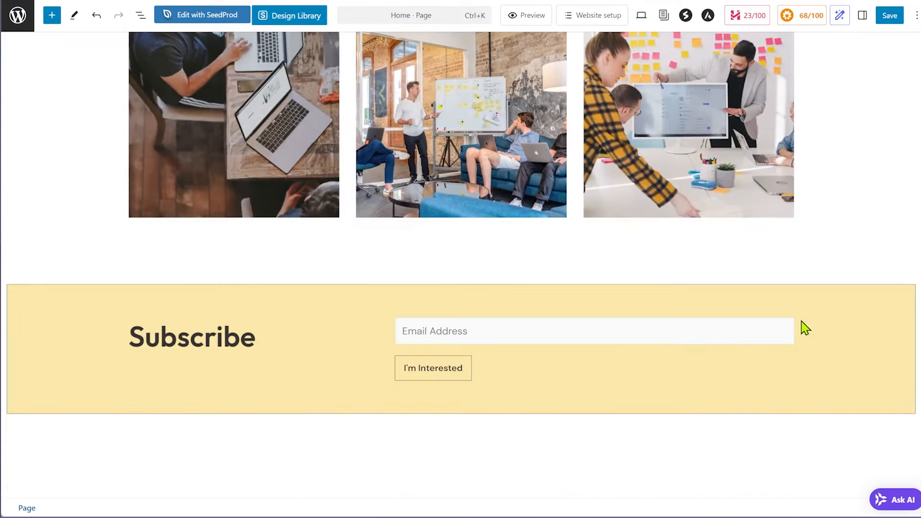
scroll(803, 327, down, 3)
scroll(797, 316, up, 20)
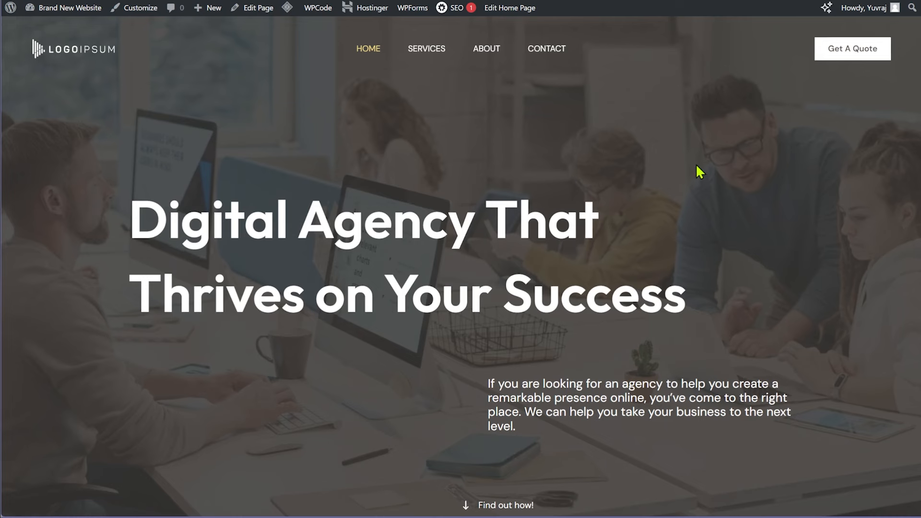
scroll(705, 215, down, 10)
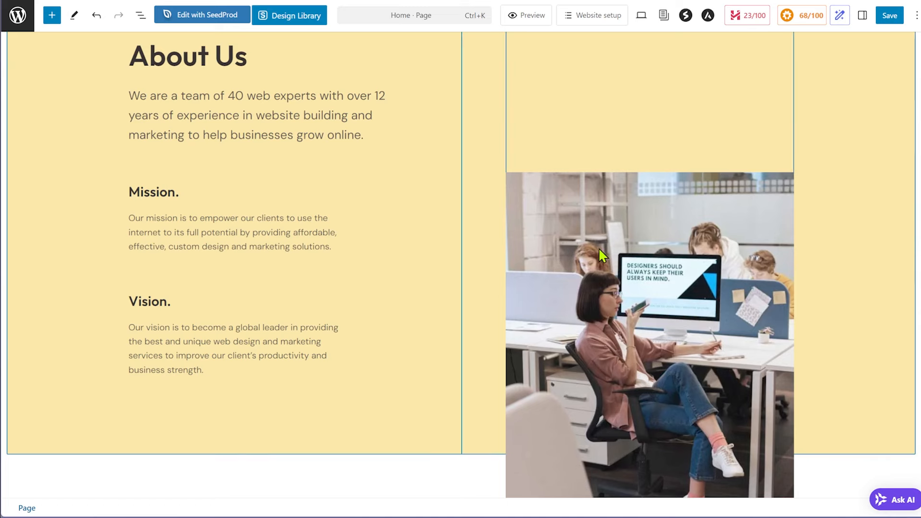
scroll(600, 250, up, 10)
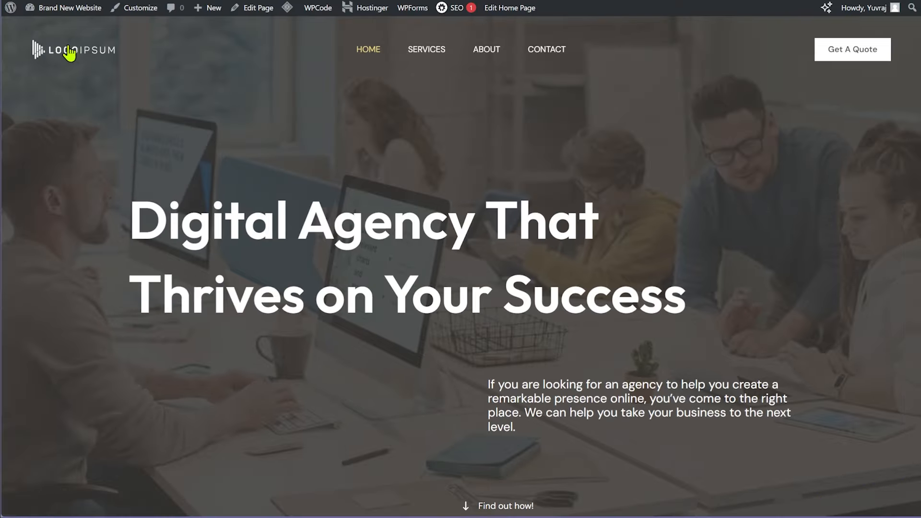
scroll(746, 96, down, 10)
scroll(745, 158, down, 10)
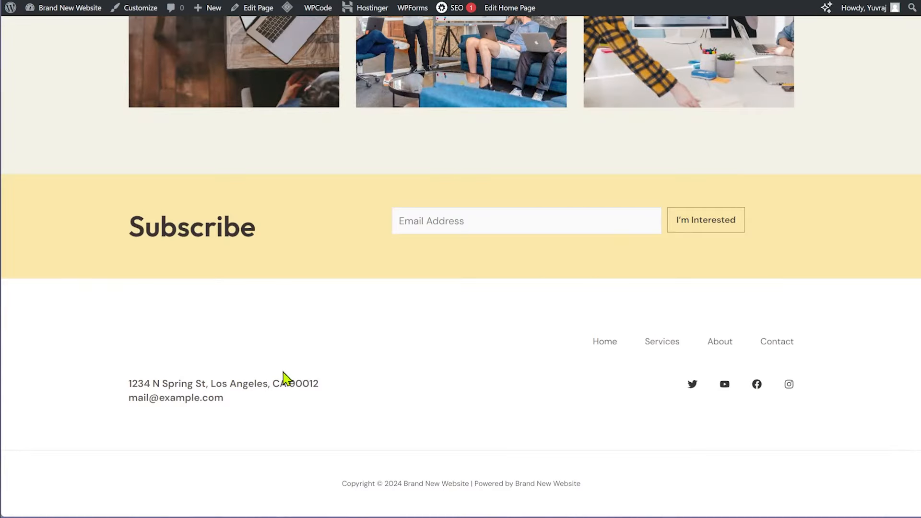
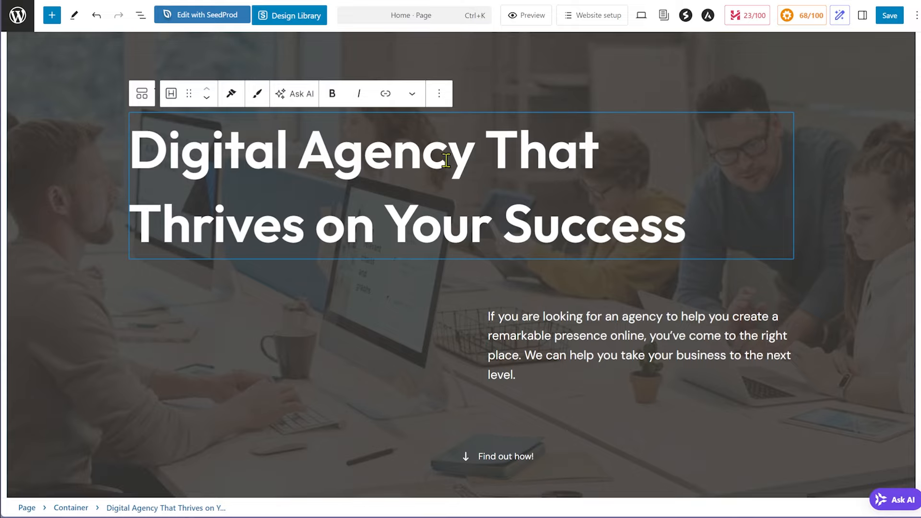
Replace the word "Thrives" with "Relies" in the hero heading so it reads "Digital Agency That Relies on Your Success"
double_click(232, 219)
text(RElies)
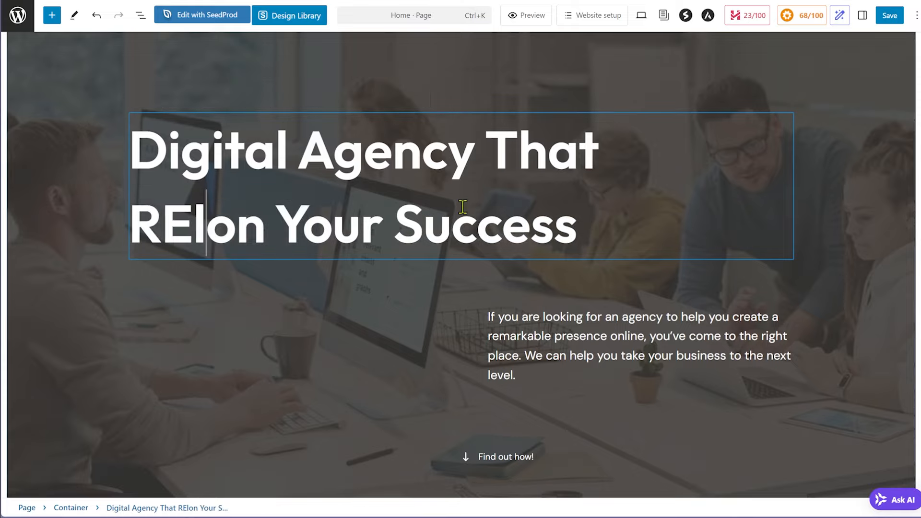
key(Left)
key(Left)
key(Left)
key(Left)
key(Left)
key(Left)
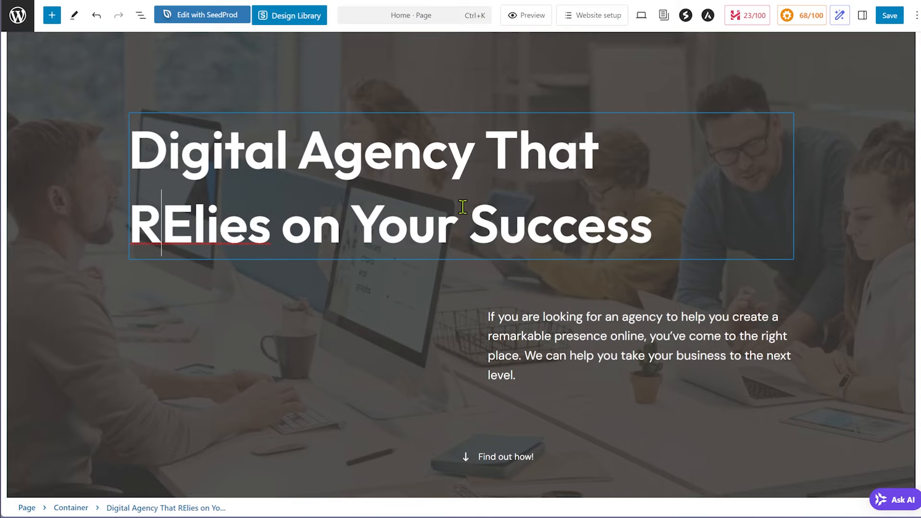
key(Delete)
text(e)
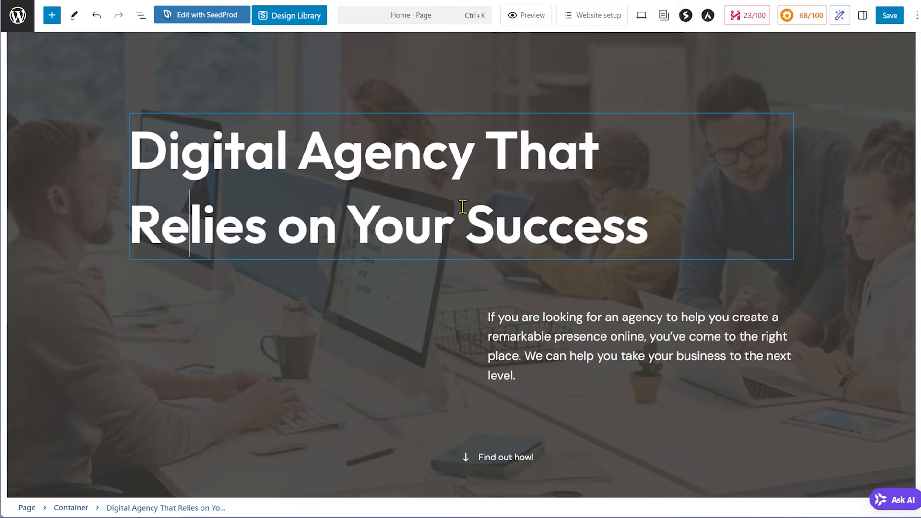
click(854, 177)
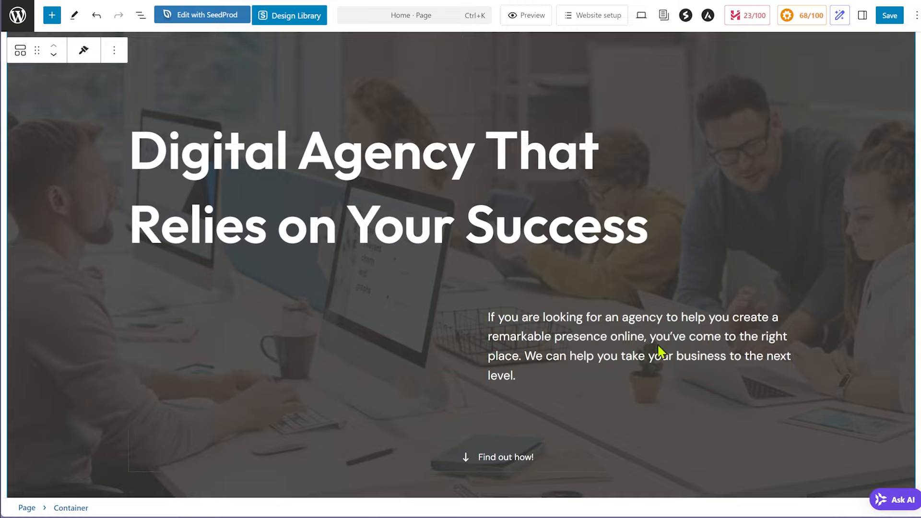
Change the hero's "Find out how!" link text to "Find out more!"
scroll(662, 341, down, 3)
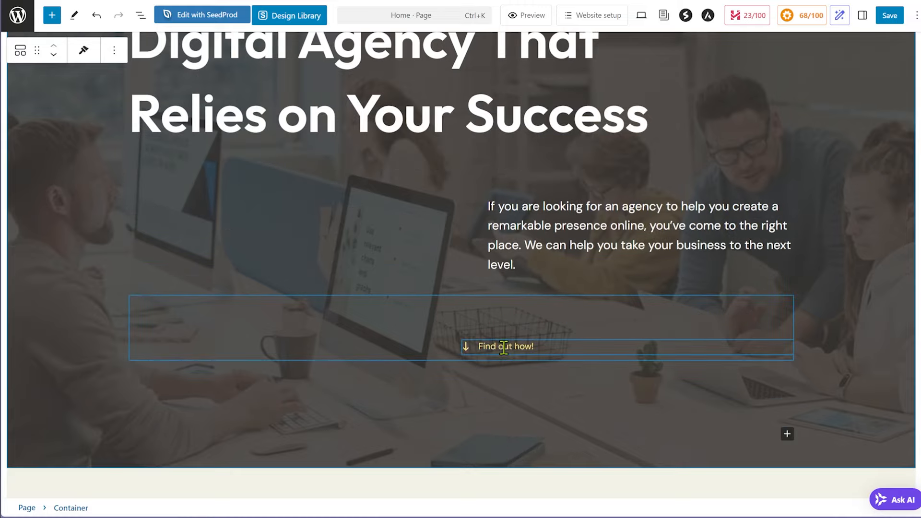
click(506, 346)
double_click(523, 347)
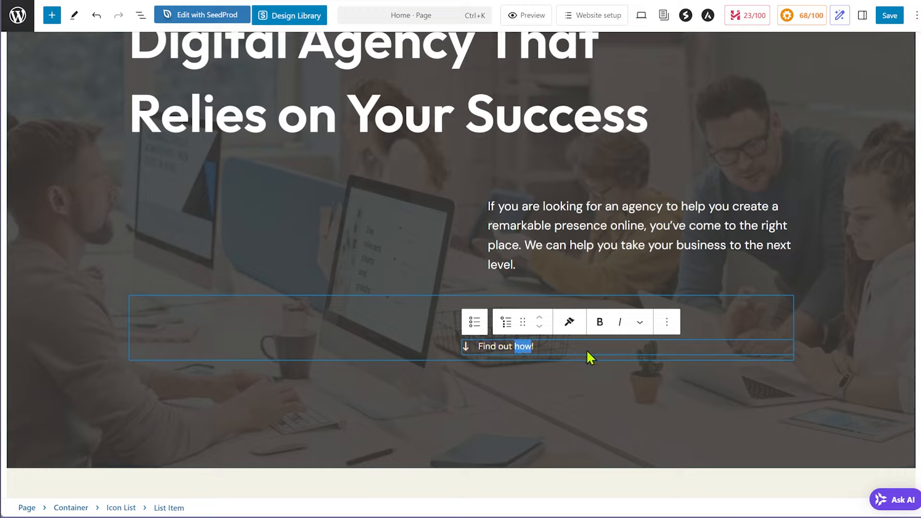
text(more)
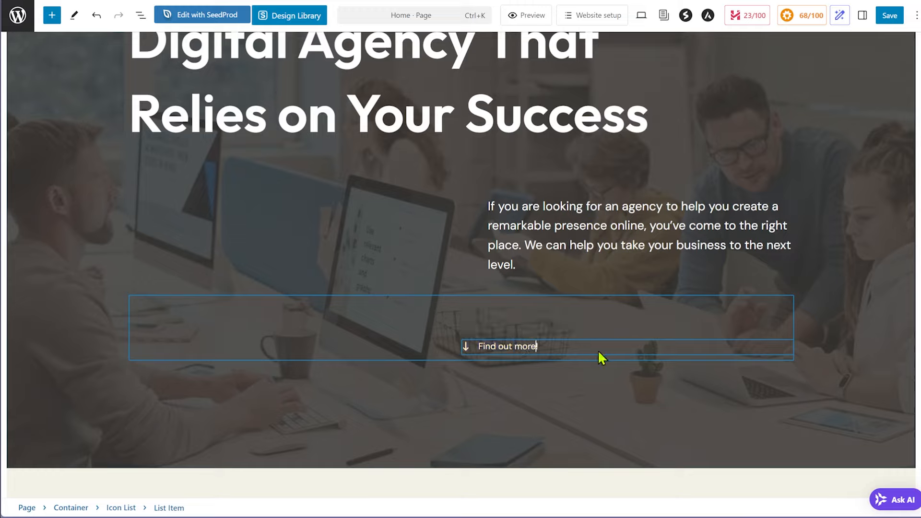
Select the hero's introductory paragraph and the surrounding hero container to inspect how the section is built
click(499, 241)
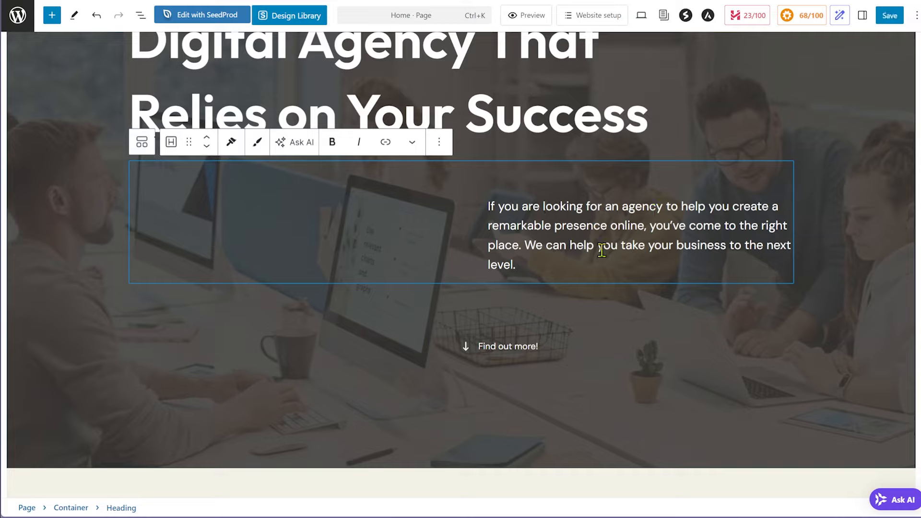
scroll(642, 302, up, 5)
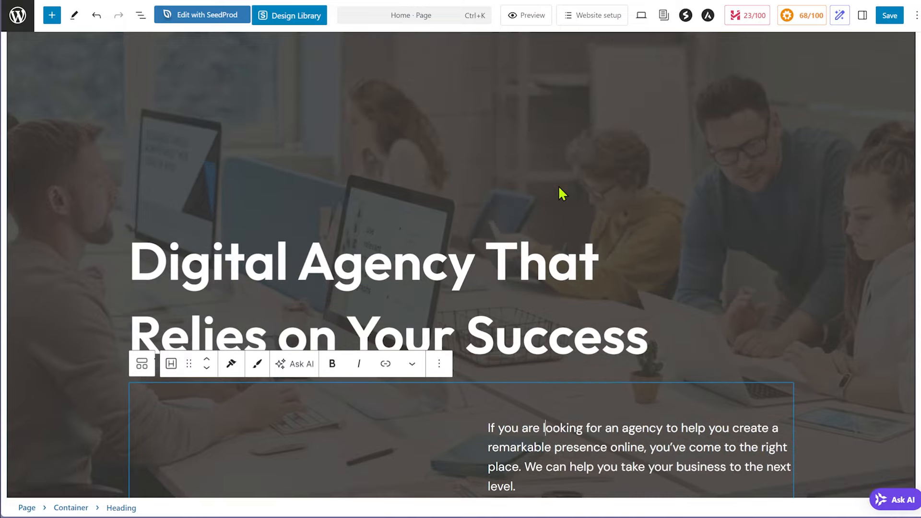
scroll(559, 192, up, 5)
scroll(519, 261, down, 5)
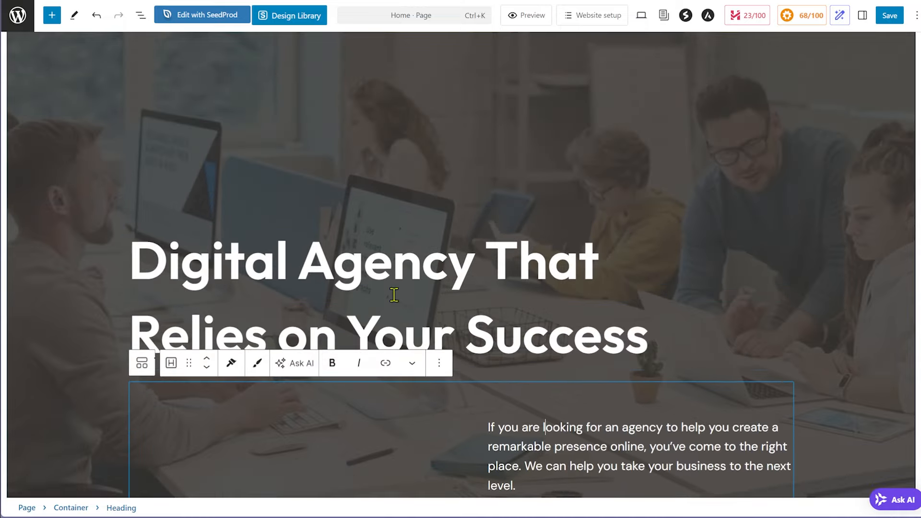
click(756, 152)
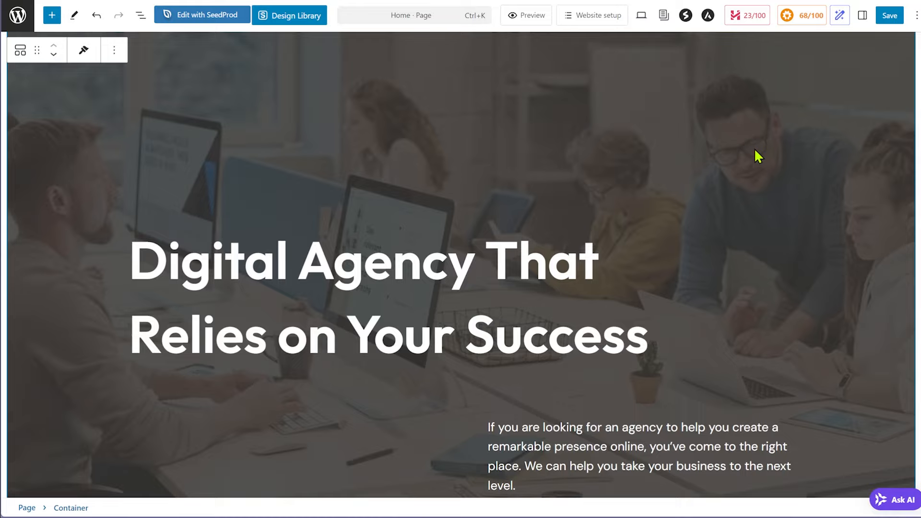
scroll(736, 148, down, 3)
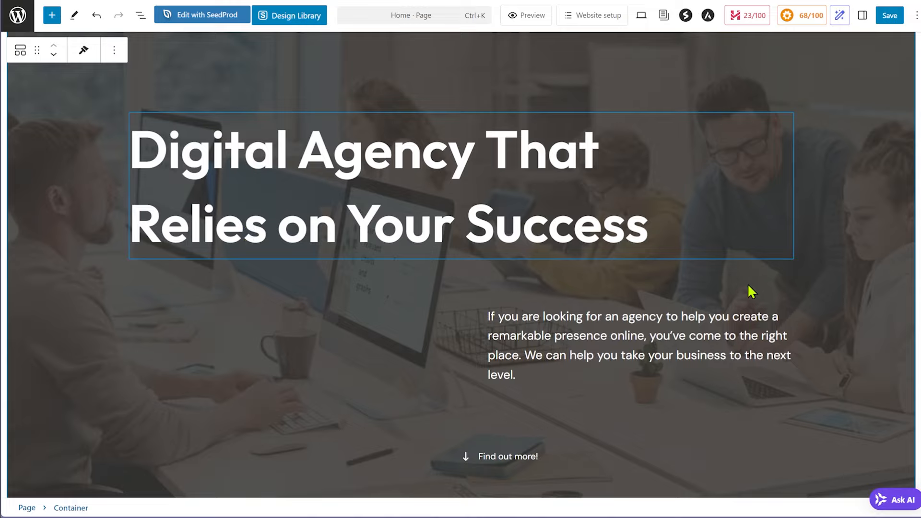
Inspect the blocks further down the page by selecting the "Hire Us For" heading and the Mission info box in About Us
scroll(734, 298, down, 4)
scroll(619, 264, down, 5)
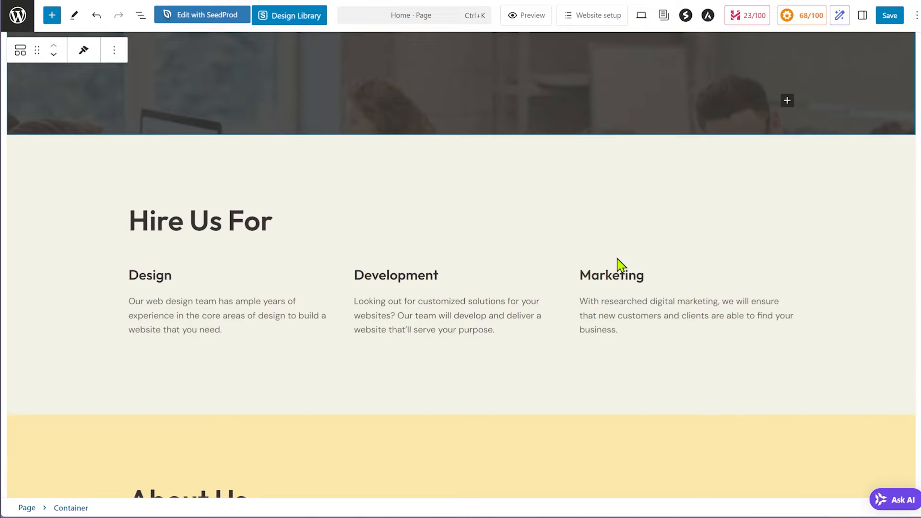
click(209, 226)
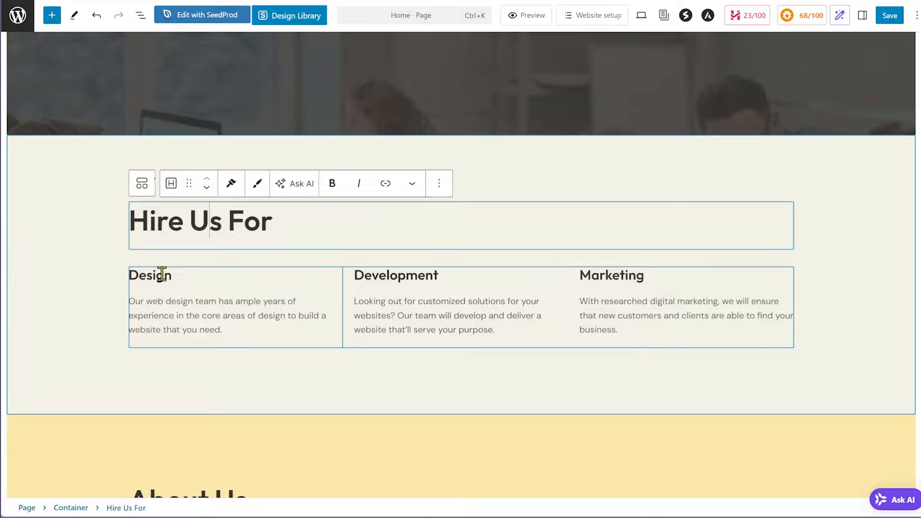
scroll(448, 293, down, 4)
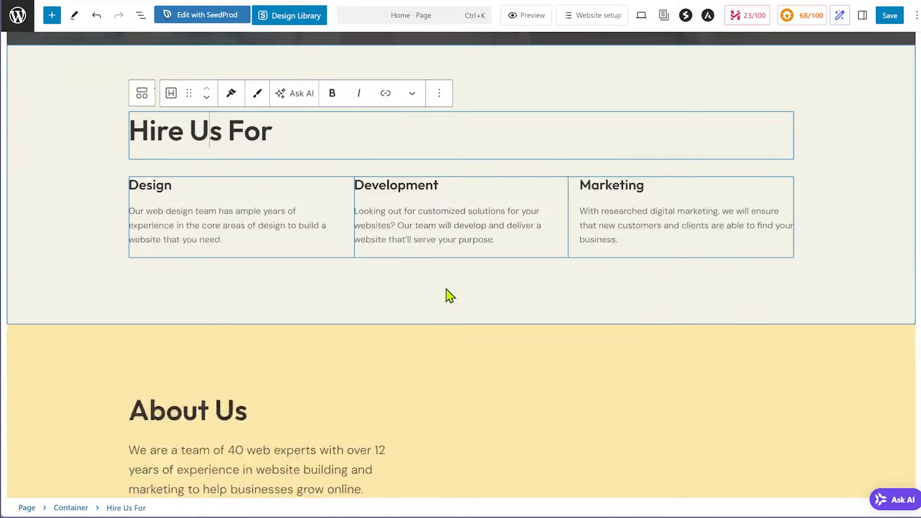
scroll(446, 289, down, 6)
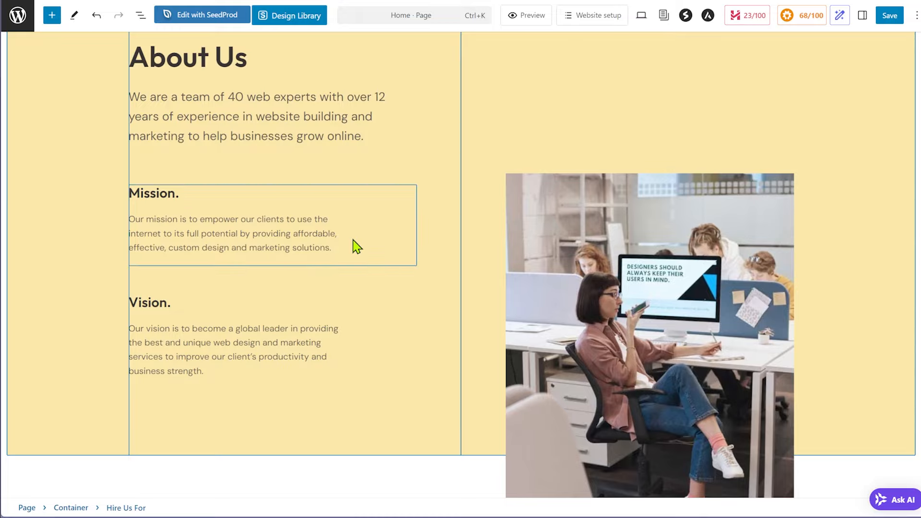
click(229, 191)
scroll(289, 214, down, 6)
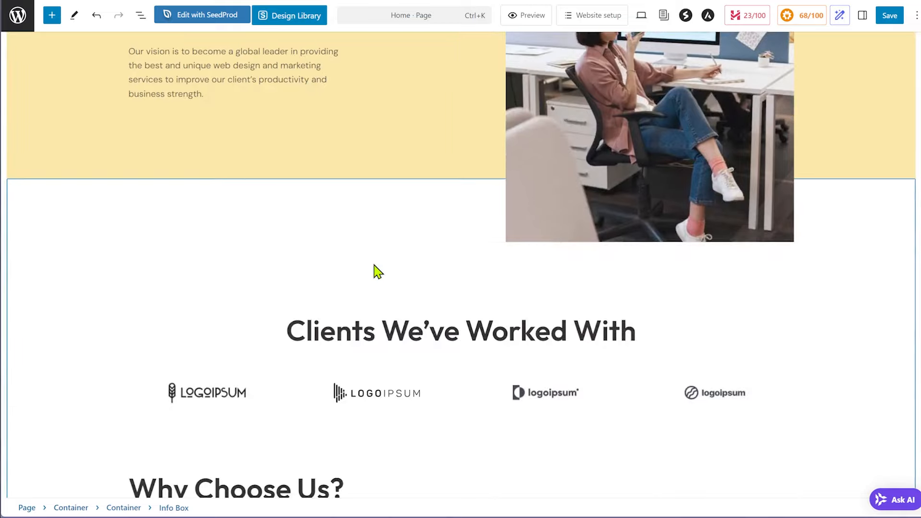
Review the Home page's section layout from the page title through the hero, Hire Us For, About Us, Clients and Why Choose Us sections
scroll(374, 266, up, 20)
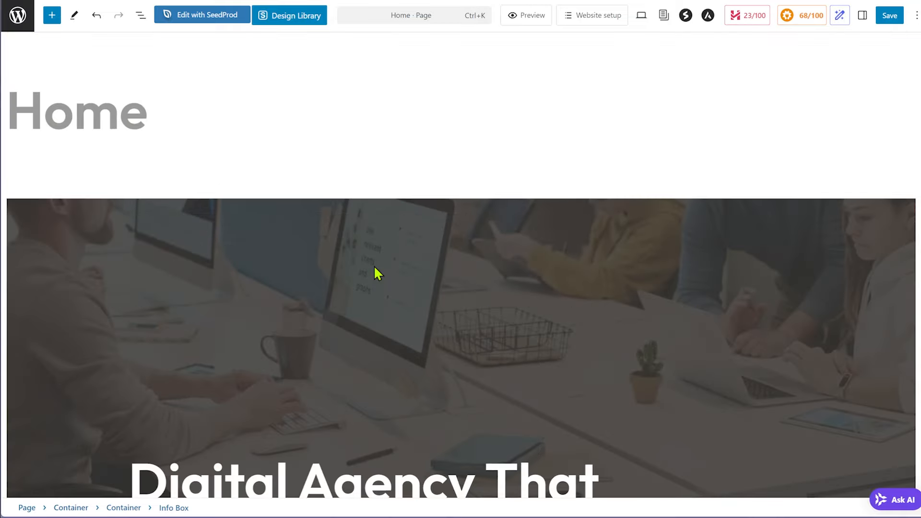
scroll(374, 267, down, 4)
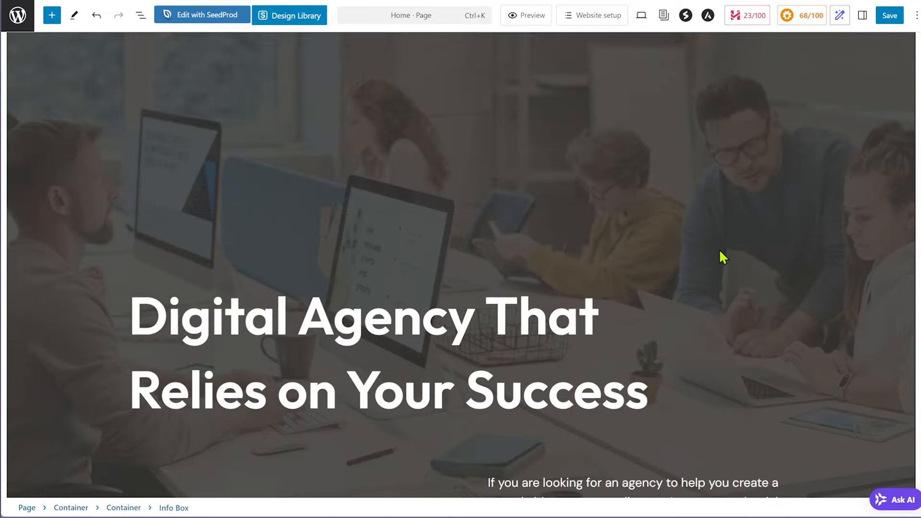
scroll(720, 251, down, 15)
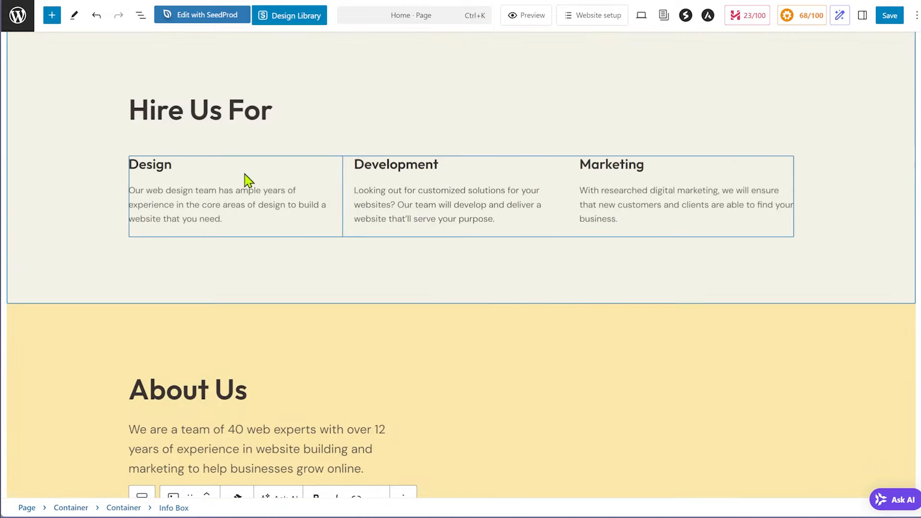
scroll(593, 195, down, 10)
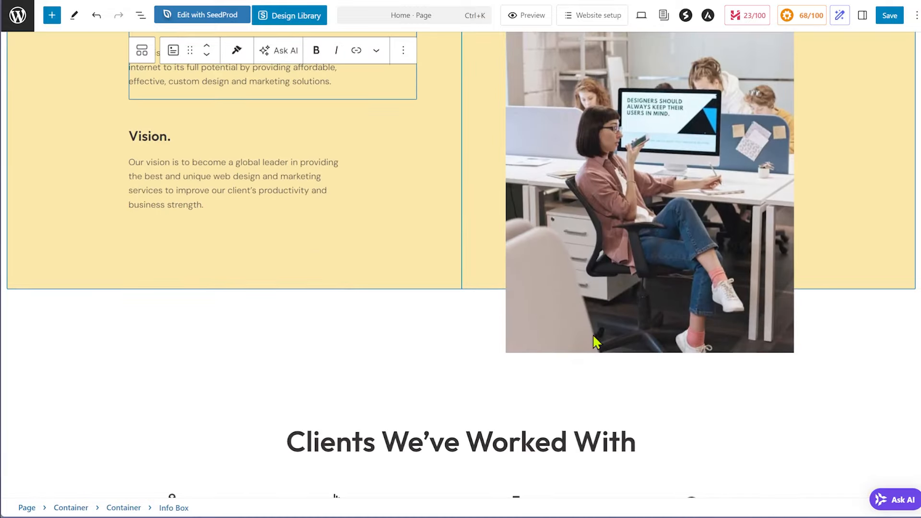
scroll(595, 342, down, 7)
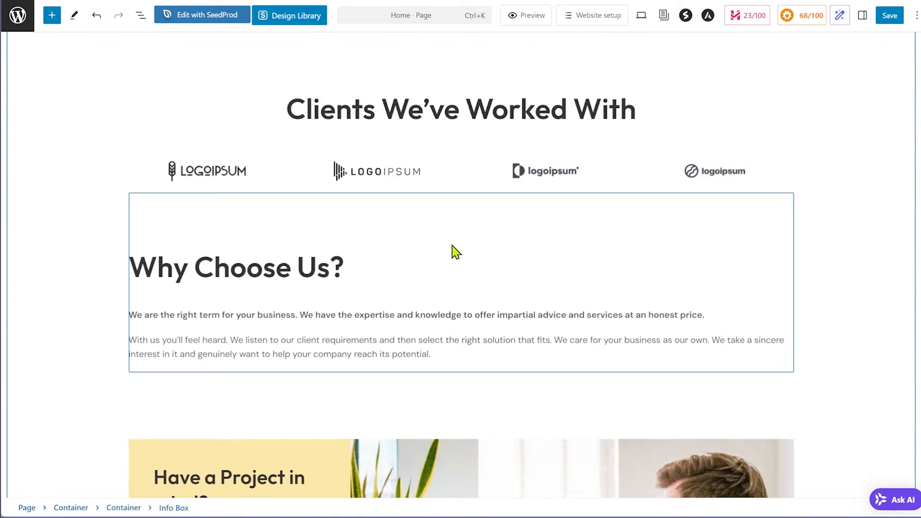
scroll(483, 251, down, 6)
scroll(617, 309, up, 20)
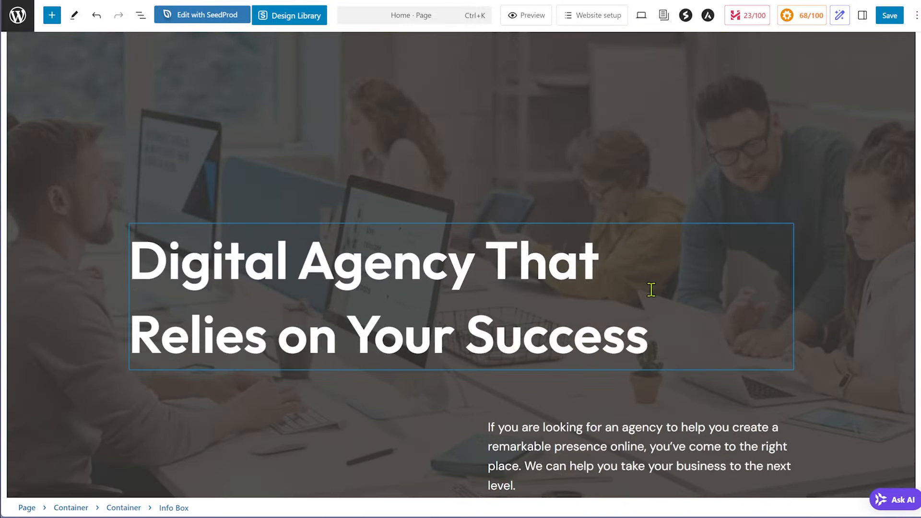
scroll(651, 290, up, 5)
scroll(631, 287, down, 4)
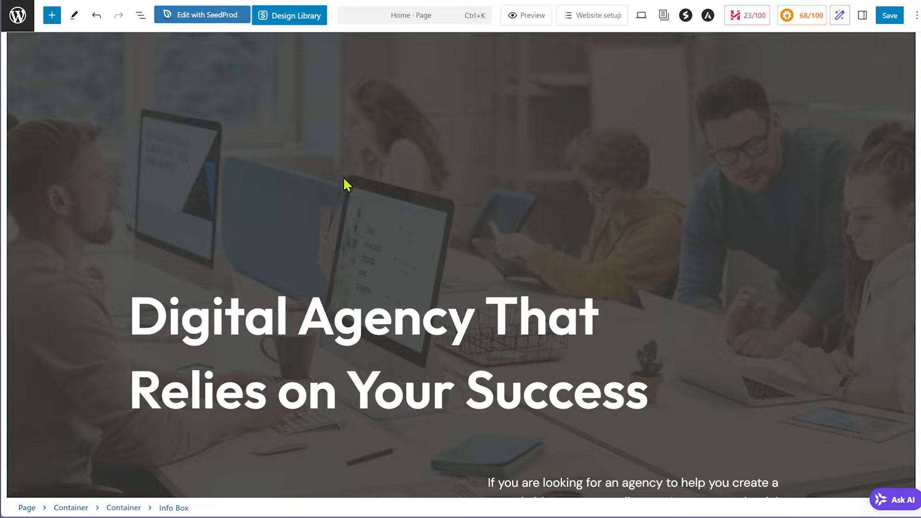
Show the page's block List View, check the document Outline, and collapse the expanded About Us container in the list
click(140, 16)
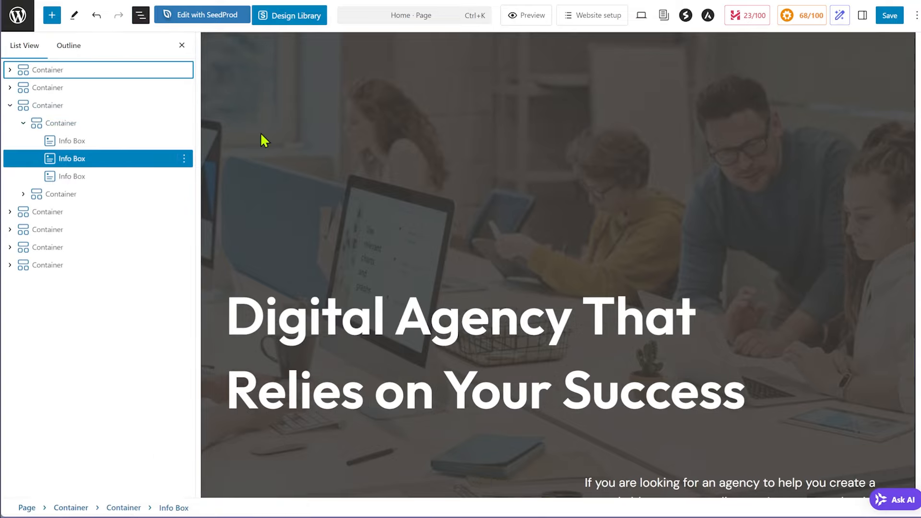
click(9, 106)
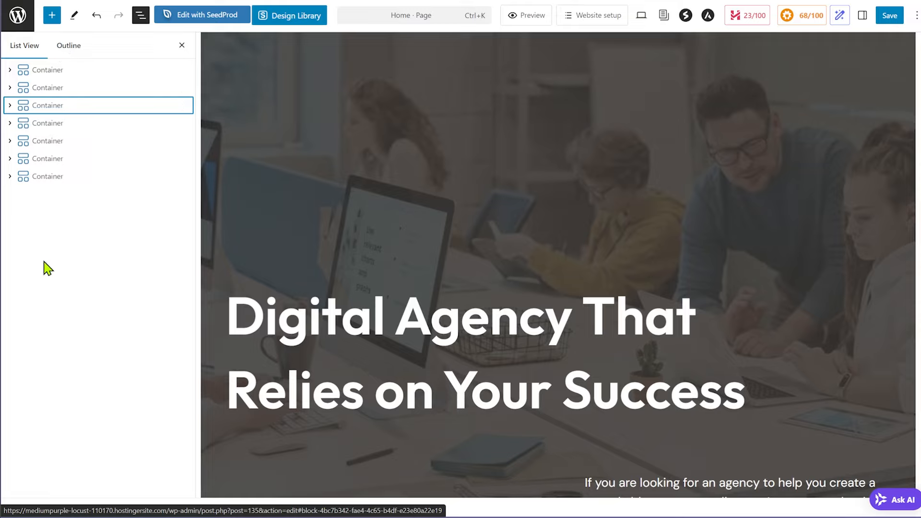
click(71, 52)
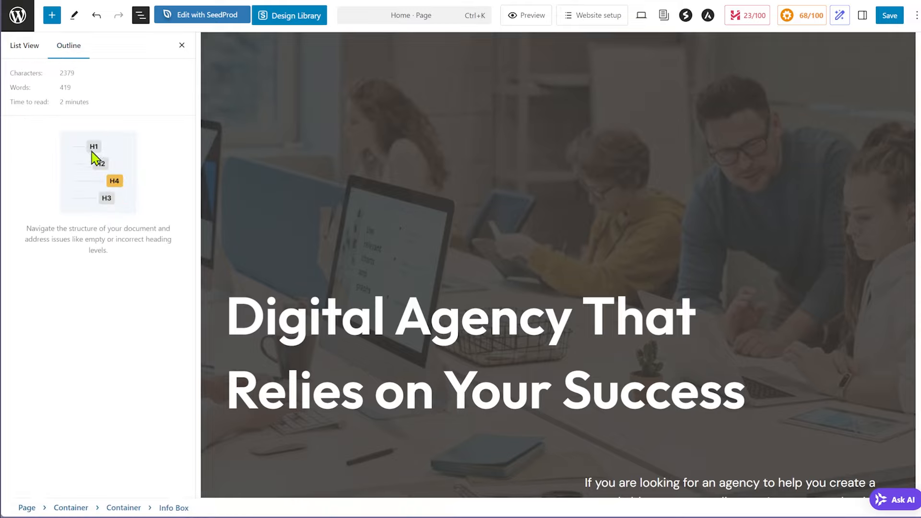
click(27, 48)
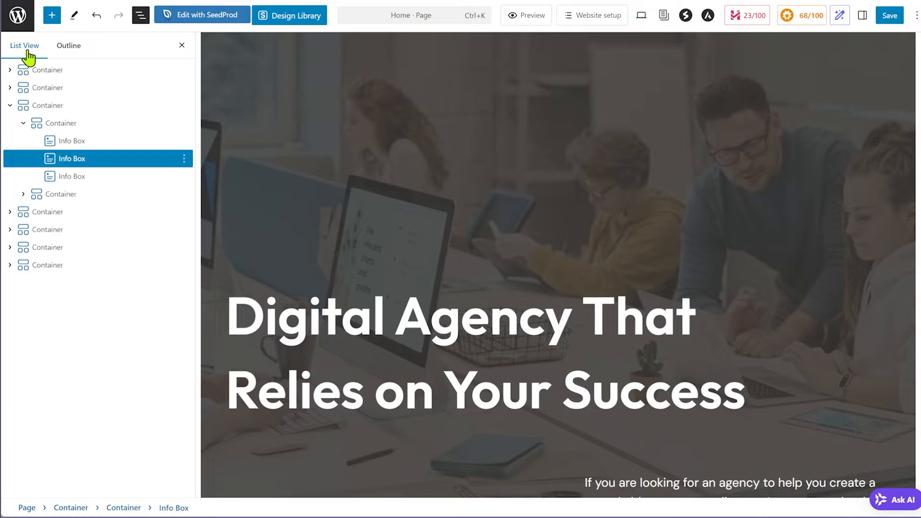
click(10, 106)
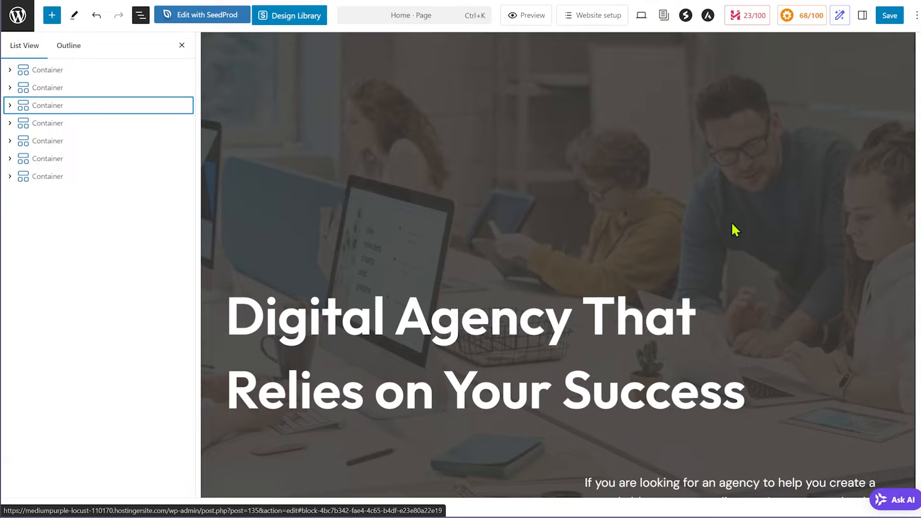
Select the hero container in the List View, examine the section it covers, and expand it to show its nested blocks
scroll(797, 217, down, 7)
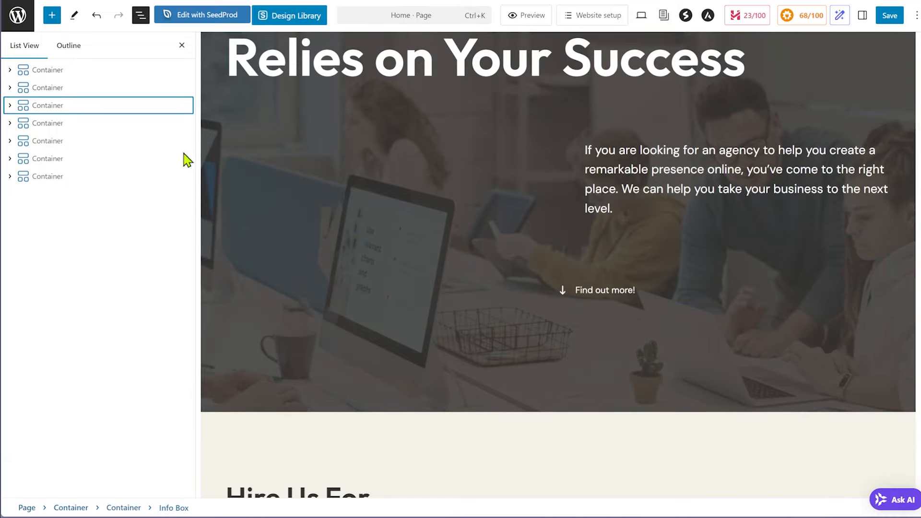
click(53, 71)
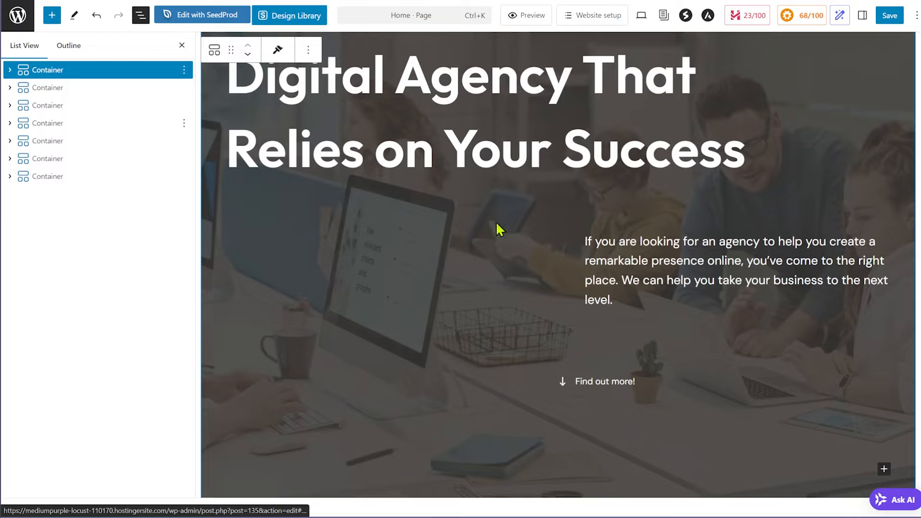
scroll(725, 290, up, 6)
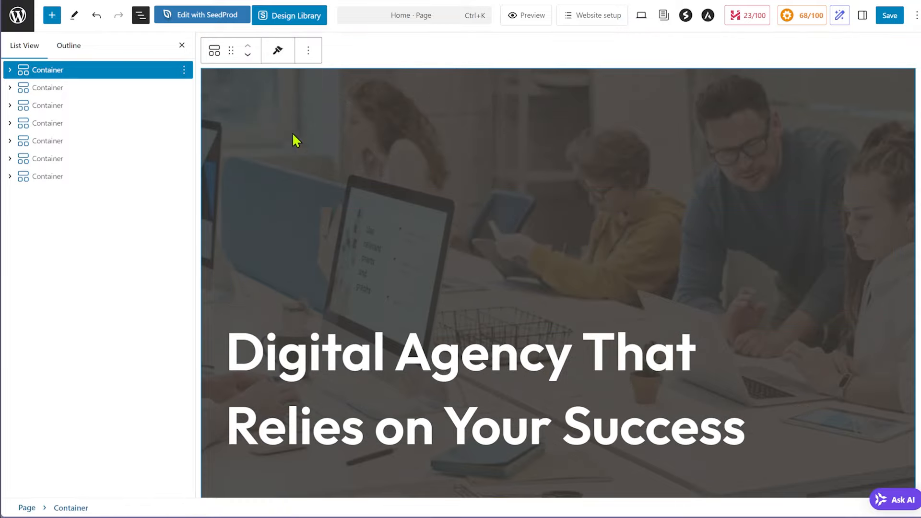
scroll(775, 108, down, 5)
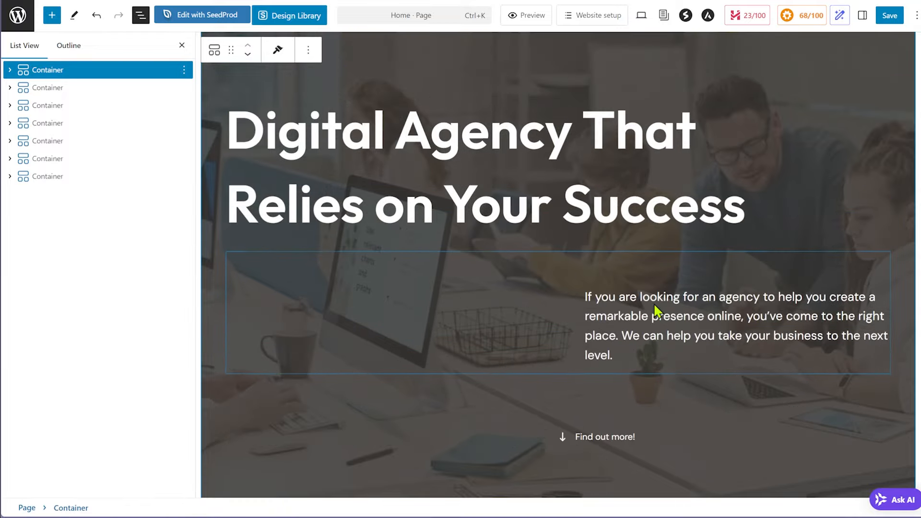
scroll(571, 374, down, 5)
scroll(664, 288, up, 5)
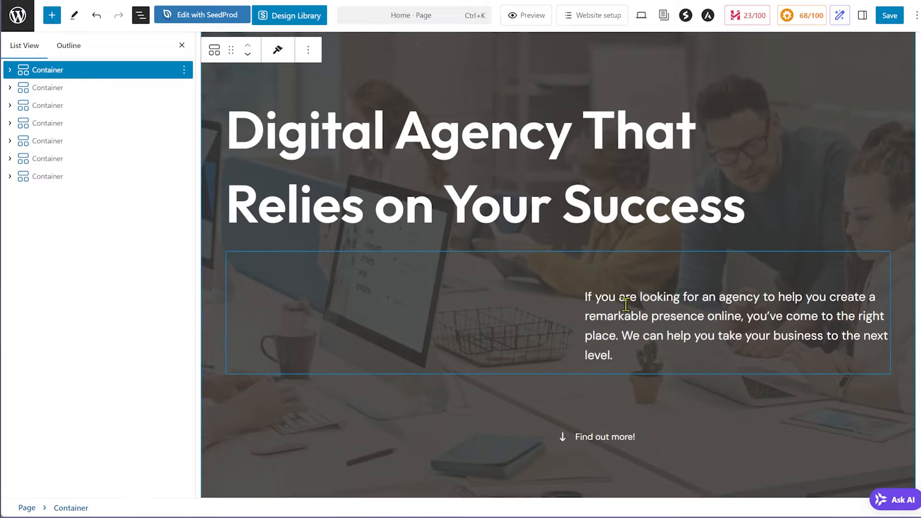
scroll(628, 344, down, 2)
scroll(628, 341, down, 1)
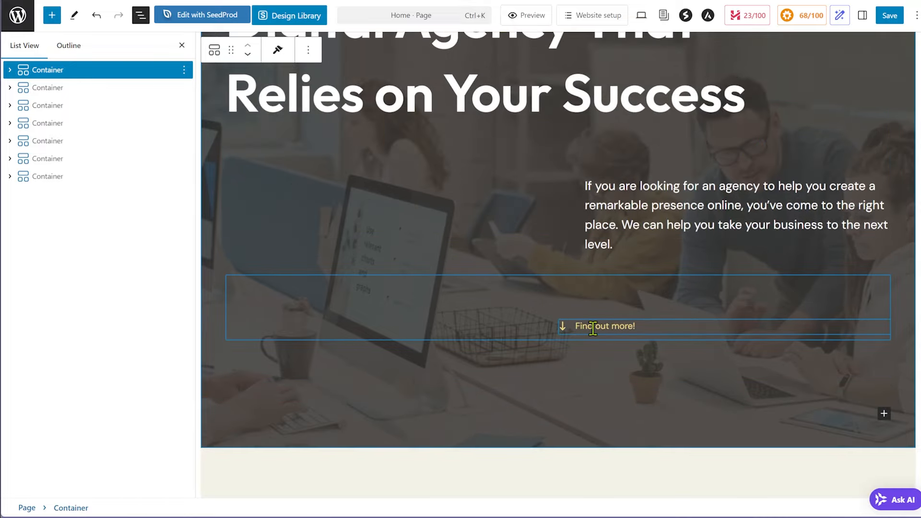
click(10, 70)
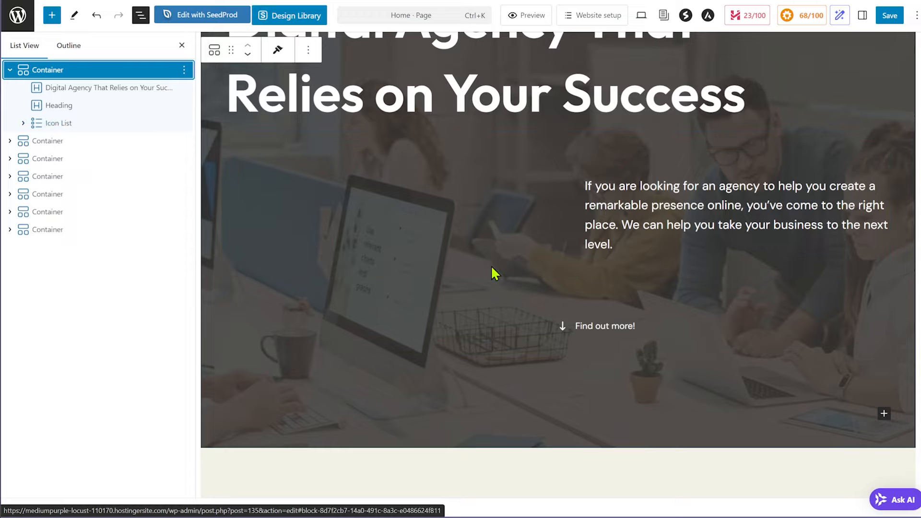
Select the Hire Us For container, expand it down to its Info Box blocks with the hero container collapsed, and show its block settings
click(48, 141)
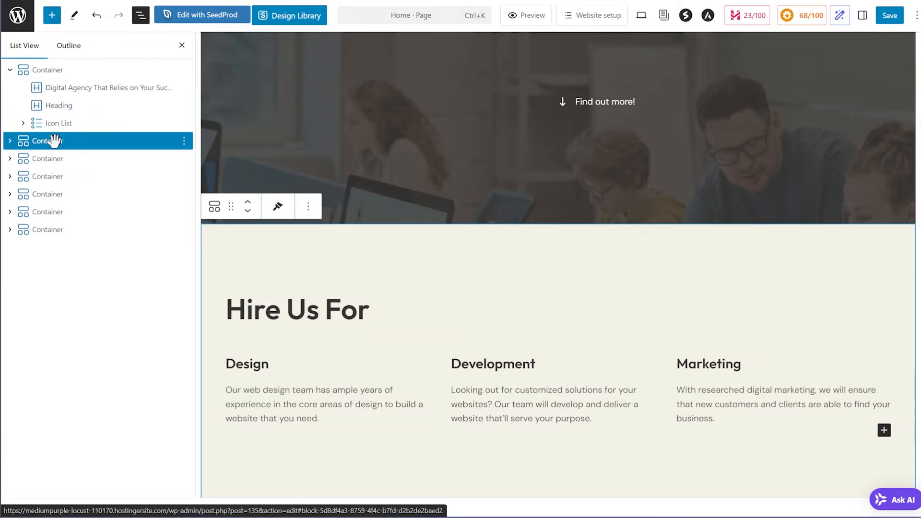
scroll(336, 151, down, 3)
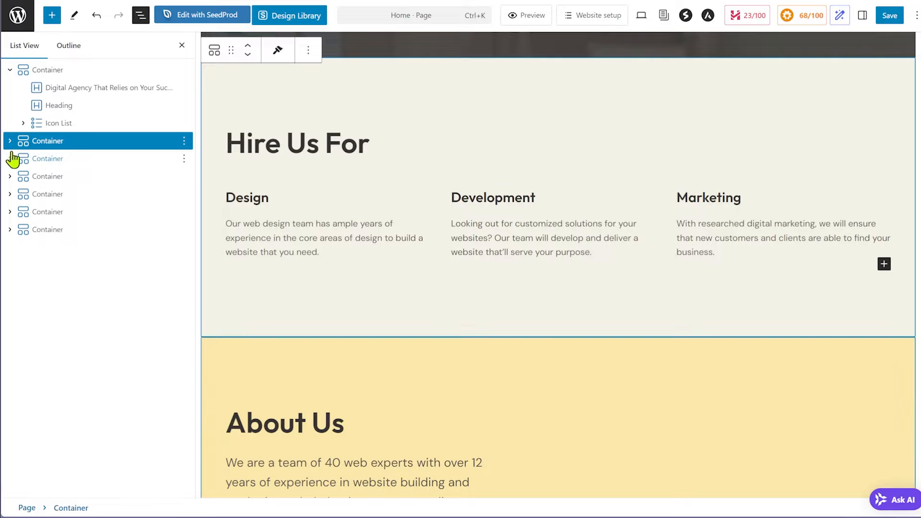
click(9, 70)
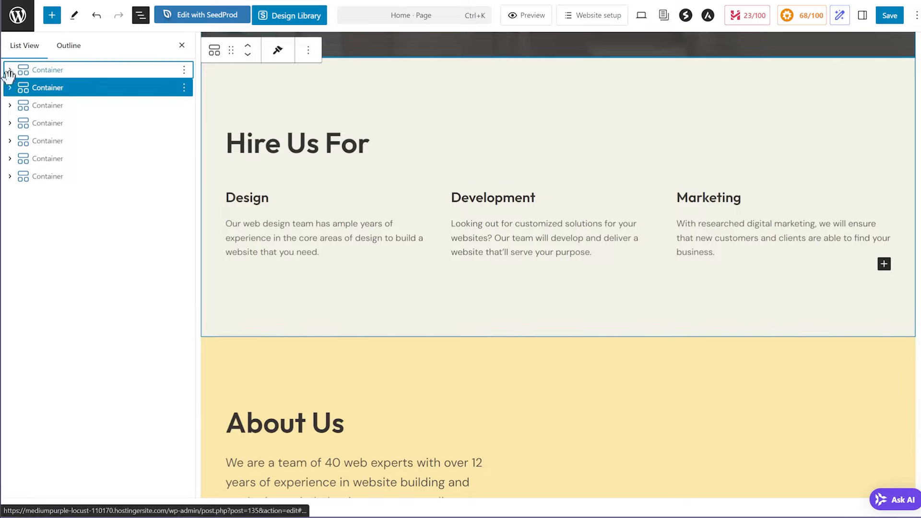
click(10, 88)
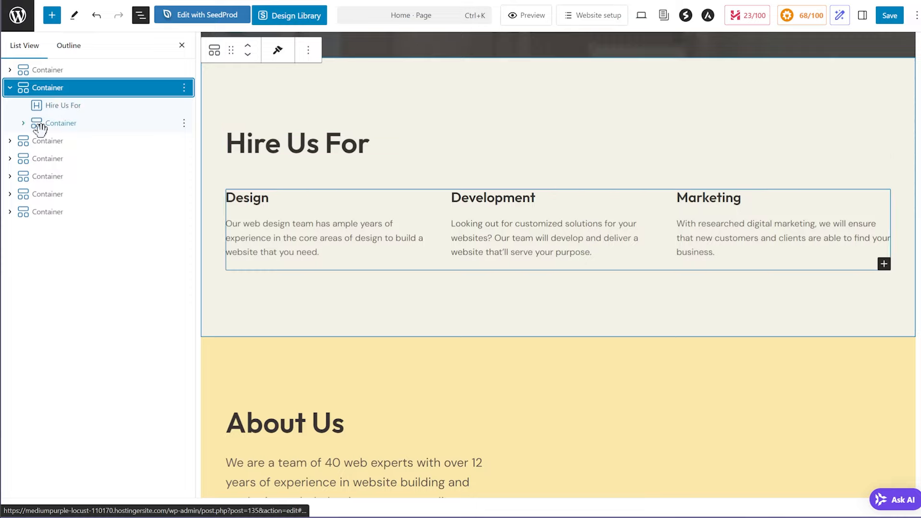
click(23, 123)
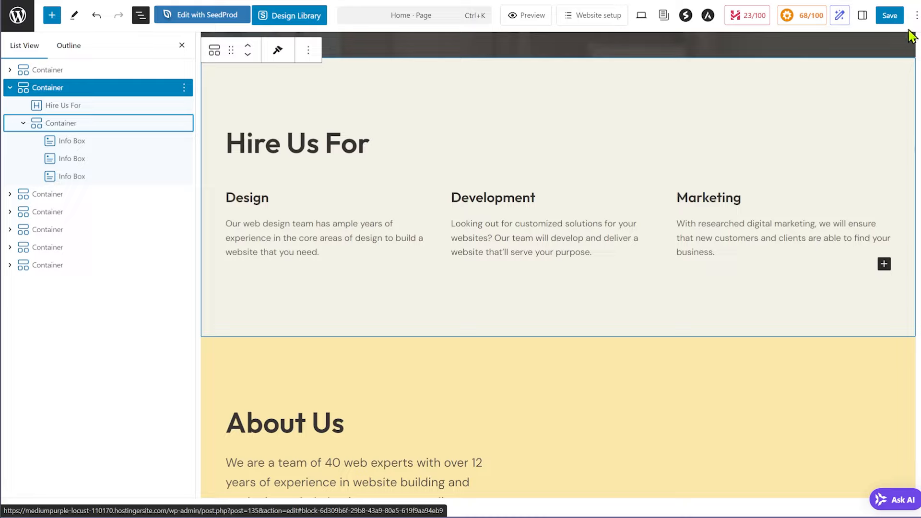
click(862, 15)
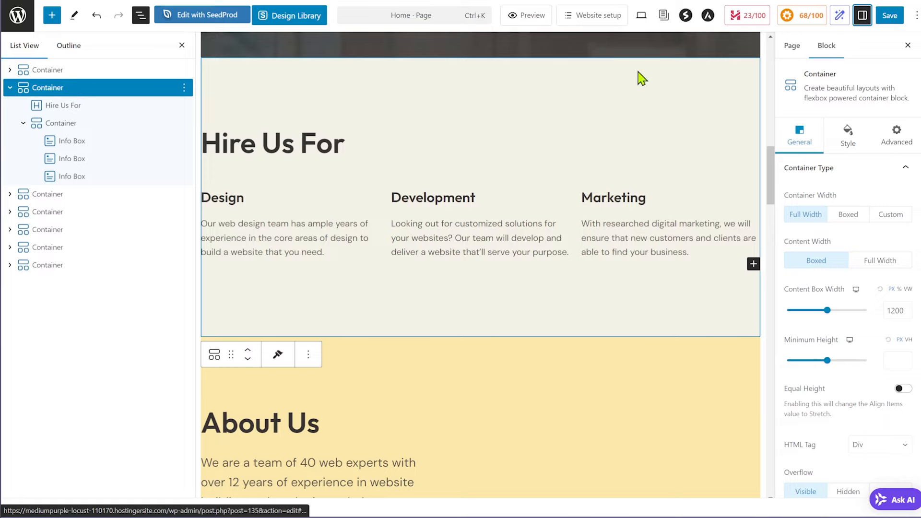
Inspect the block settings of the Hire Us For heading and the Design Info Box, then review the Home page's own settings
click(146, 106)
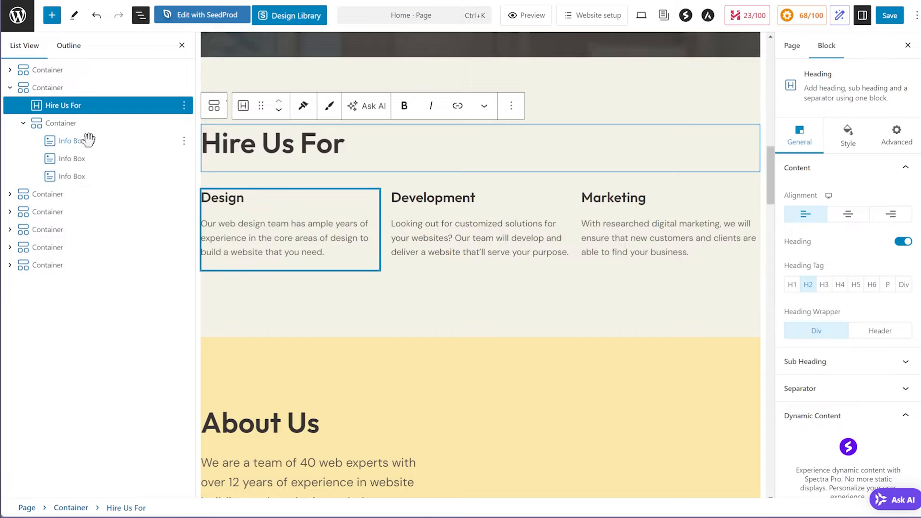
click(74, 140)
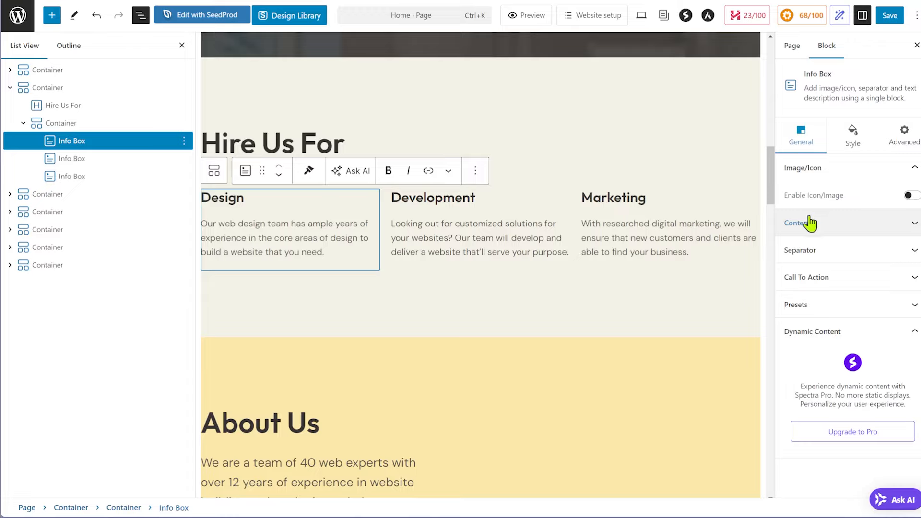
click(793, 45)
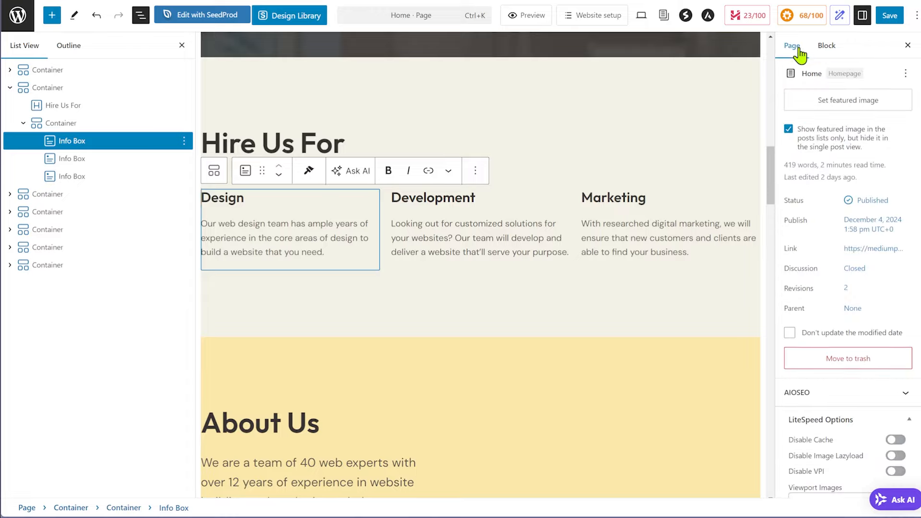
scroll(803, 158, down, 5)
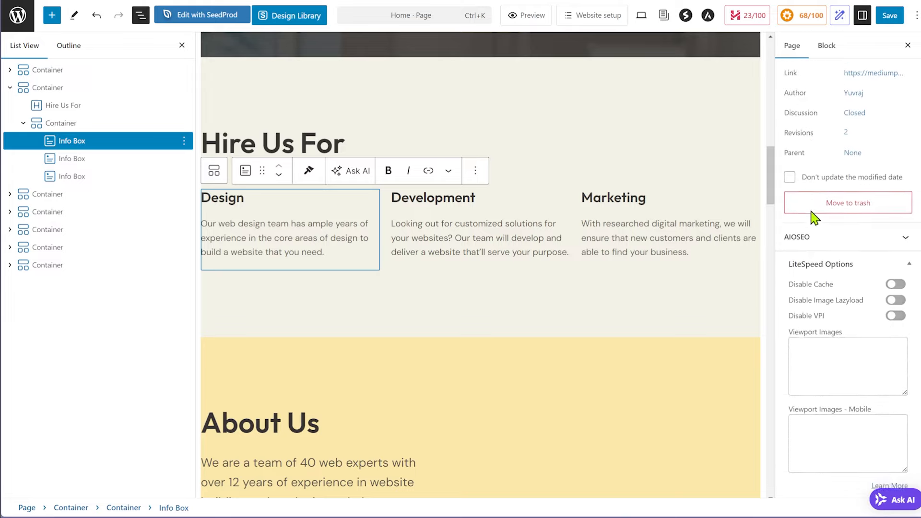
scroll(816, 311, up, 5)
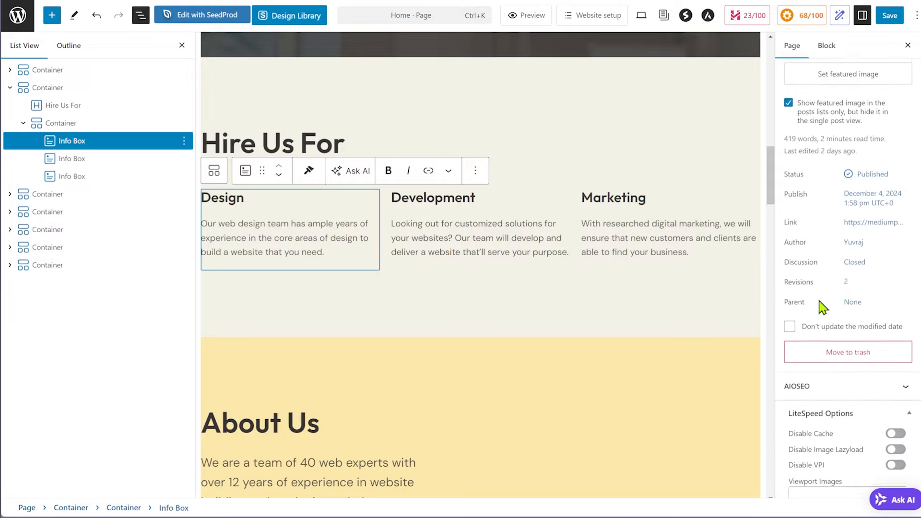
click(895, 398)
click(901, 400)
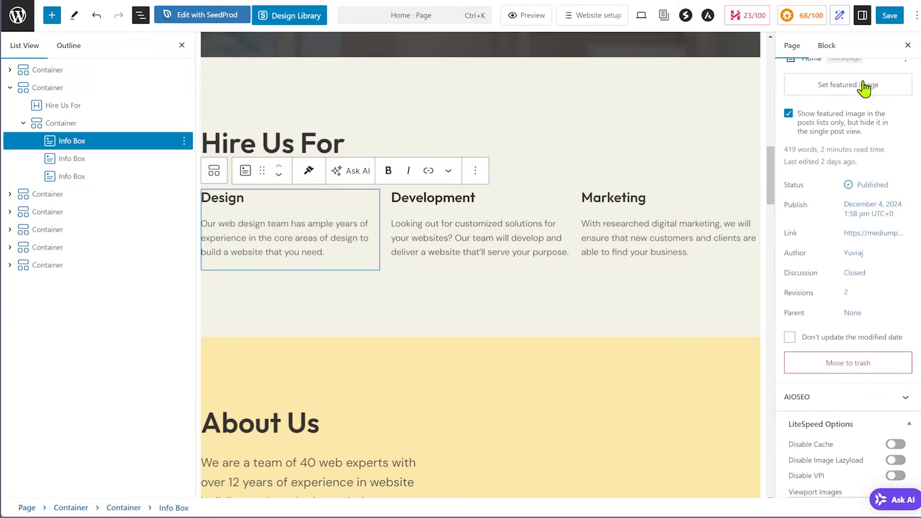
scroll(845, 72, up, 1)
click(821, 45)
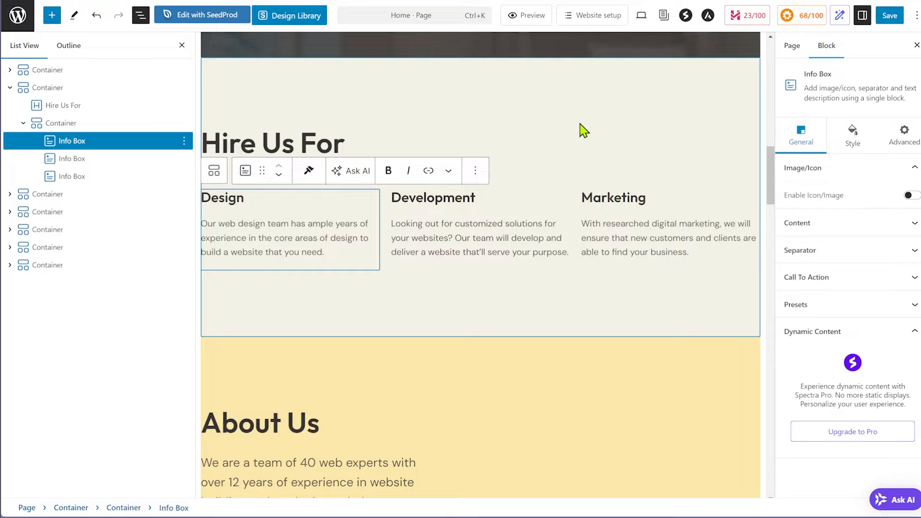
Hide the List View and the block settings, look over the hero section, and show the block settings again
click(182, 45)
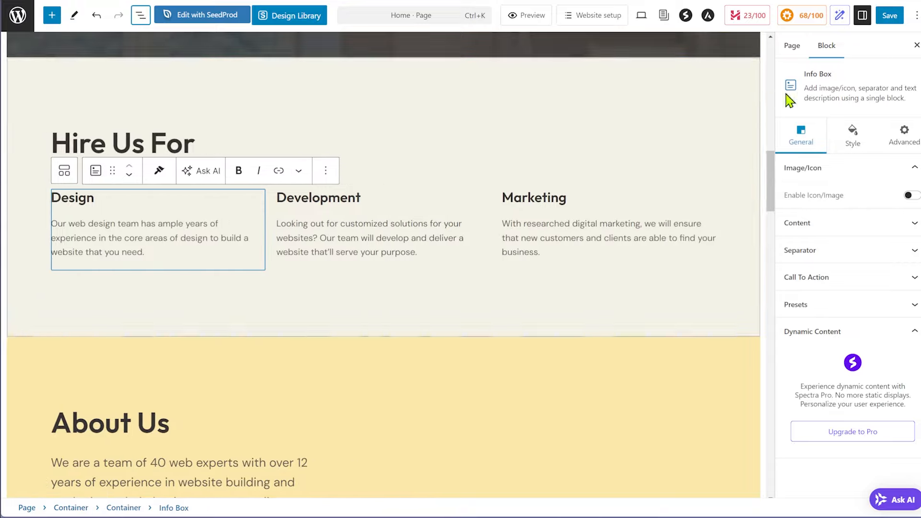
click(916, 45)
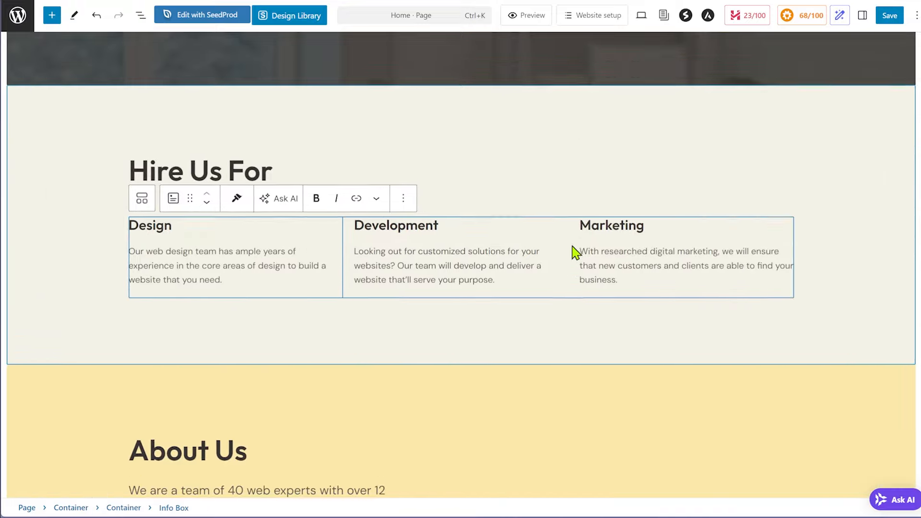
scroll(573, 245, up, 10)
scroll(572, 245, down, 4)
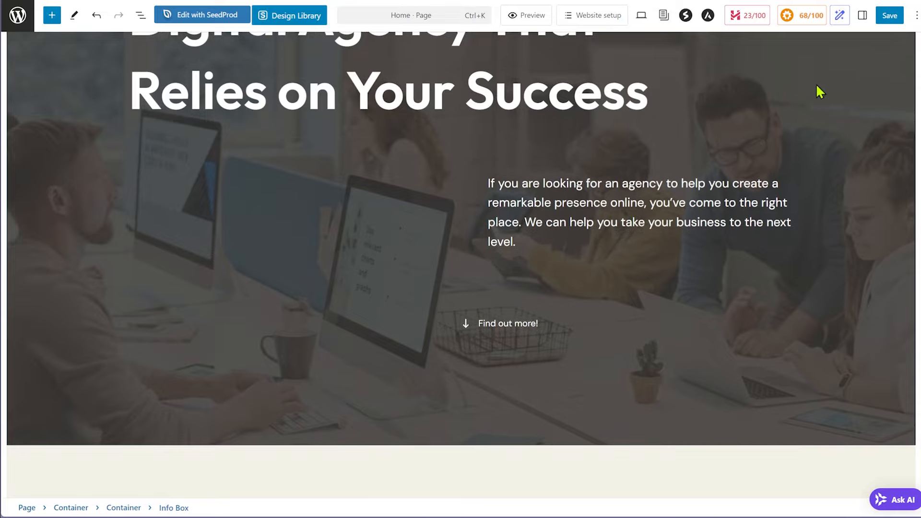
click(862, 15)
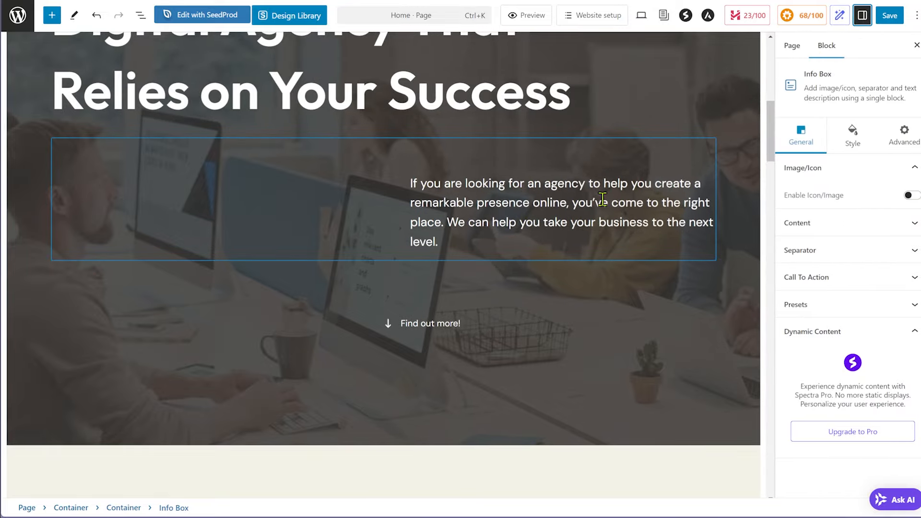
scroll(496, 164, down, 7)
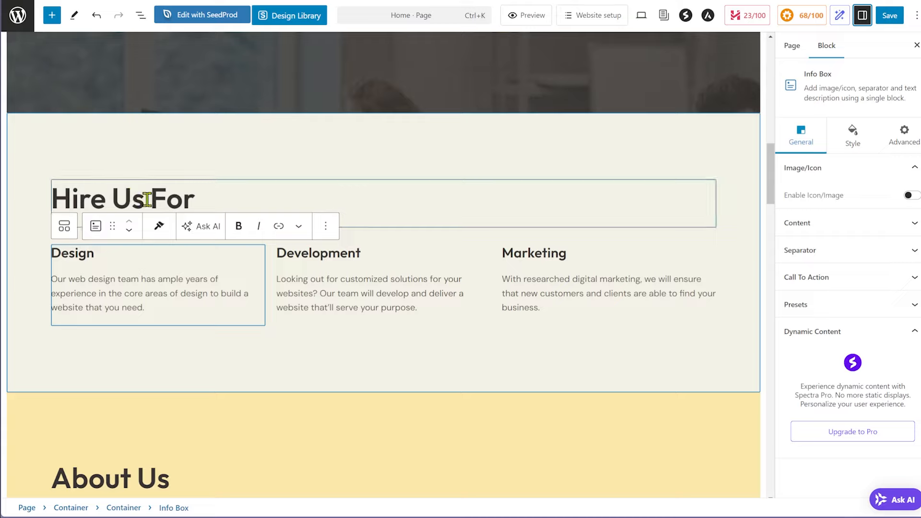
Select the Hire Us For container, review its general settings, and set its background color to E6E4DC
click(558, 145)
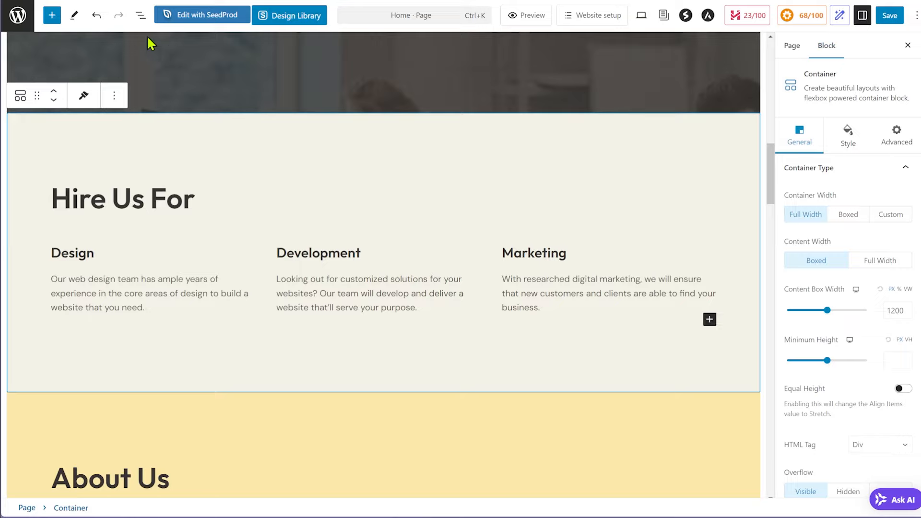
click(141, 15)
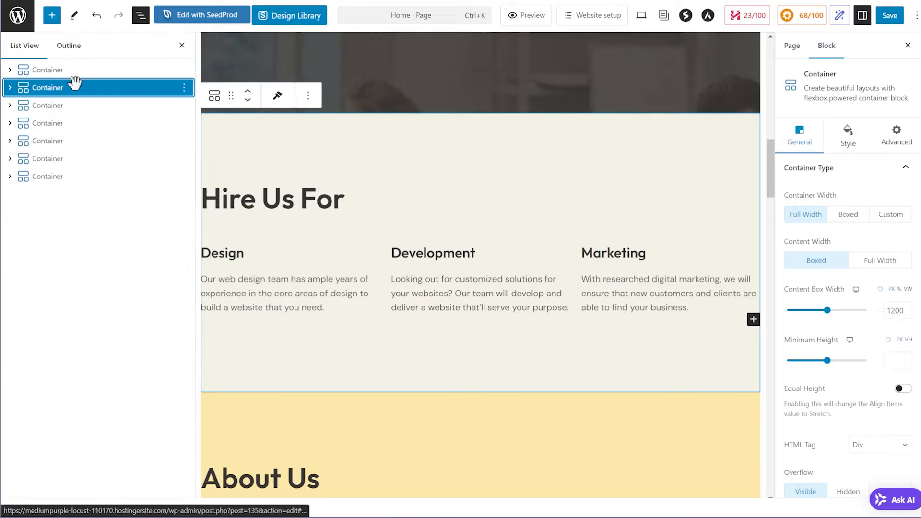
click(182, 46)
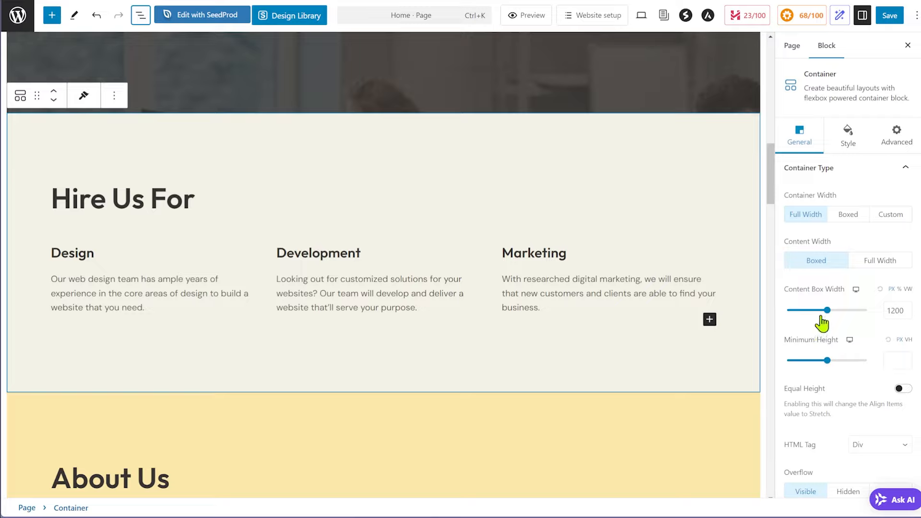
scroll(868, 306, down, 2)
scroll(866, 307, down, 2)
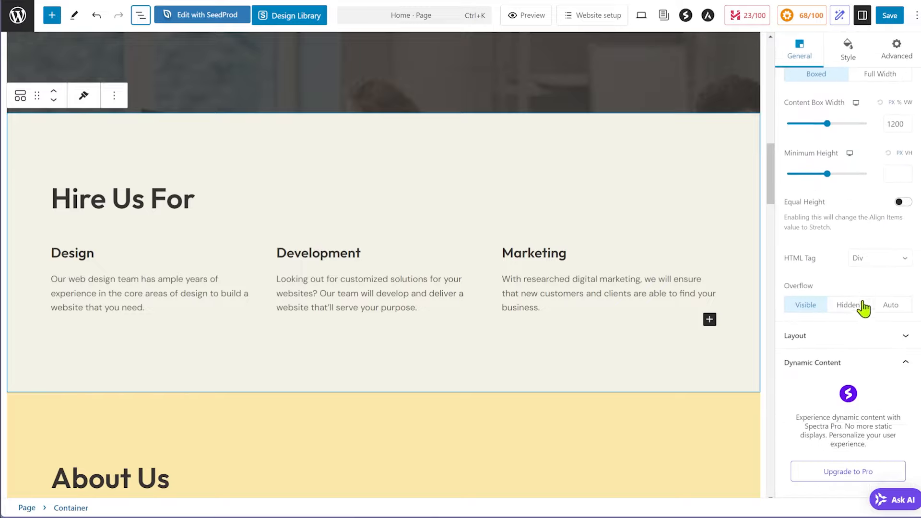
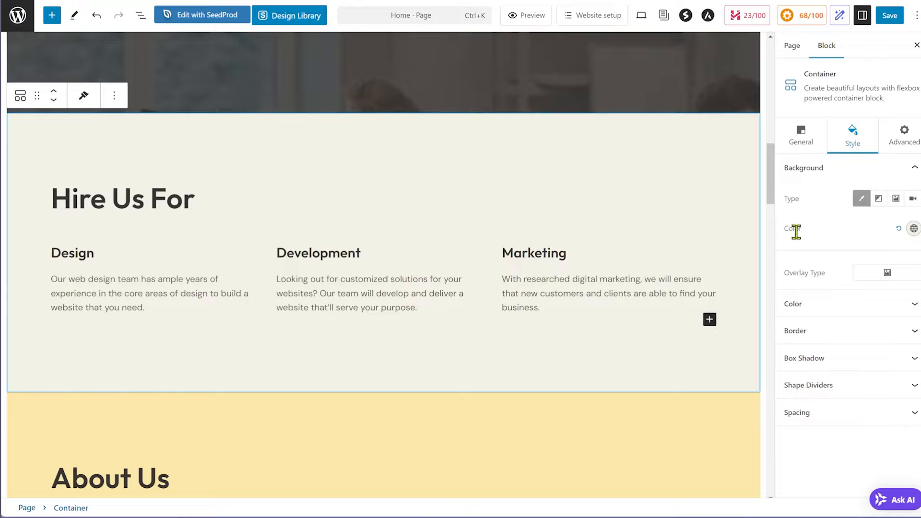
click(913, 229)
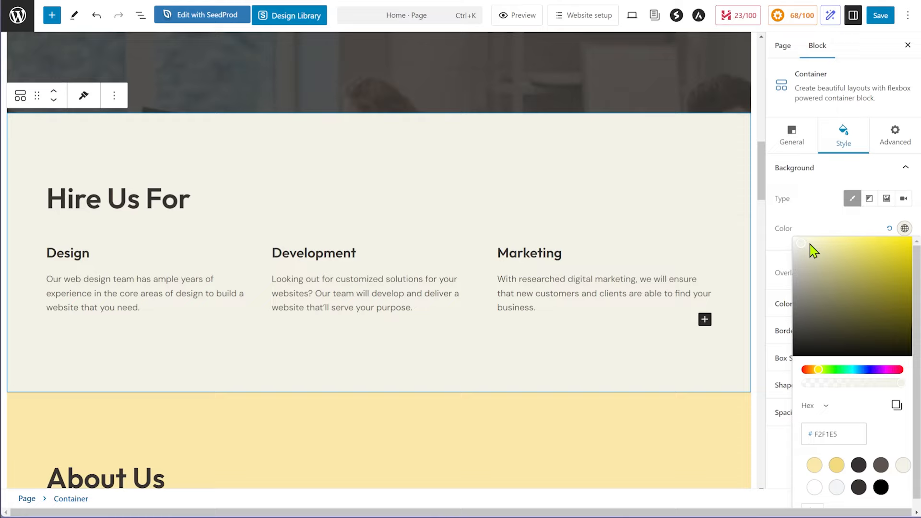
click(814, 245)
drag(814, 245, 820, 245)
drag(812, 243, 803, 250)
drag(800, 252, 800, 254)
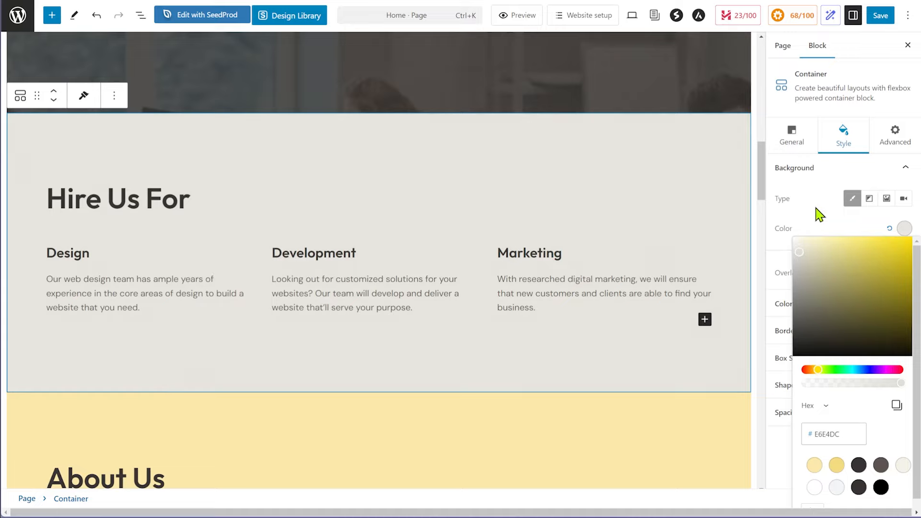
click(802, 270)
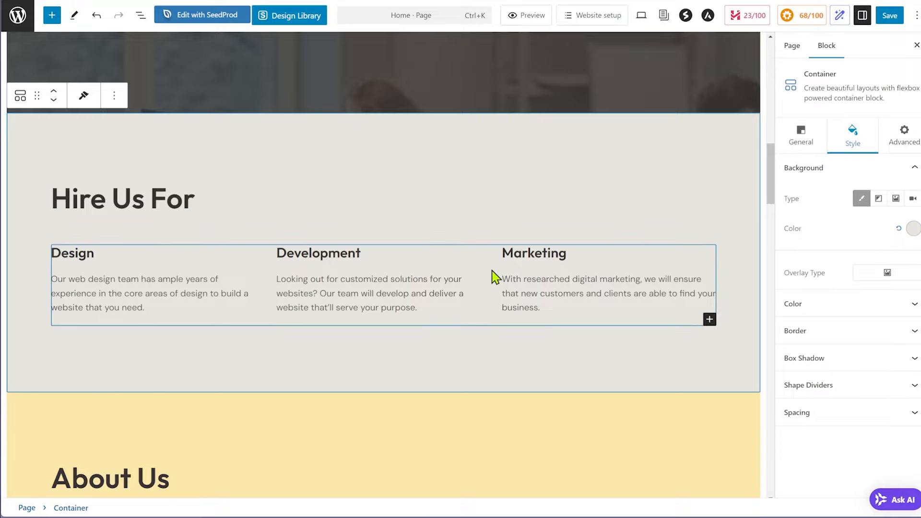
Check the style settings of the About Us section's inner text container and select its outer parent container in the List View
scroll(494, 278, down, 5)
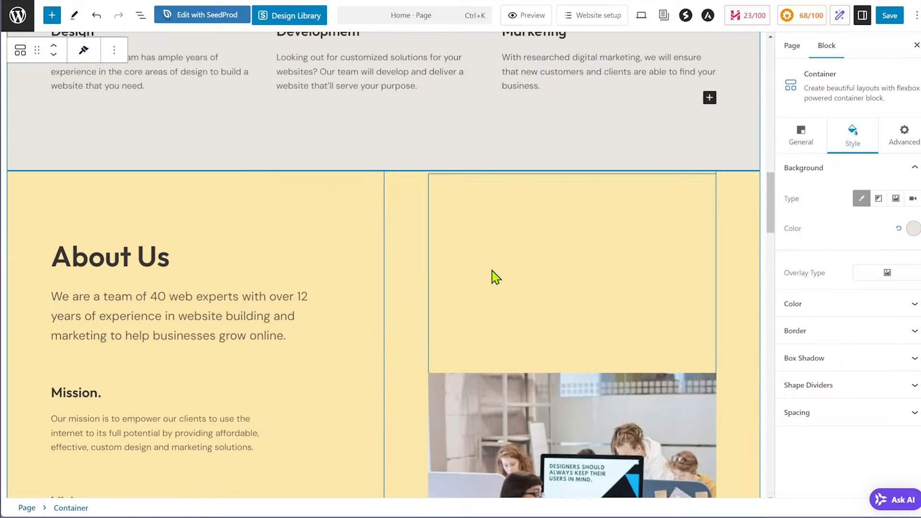
scroll(526, 260, down, 3)
scroll(512, 257, up, 3)
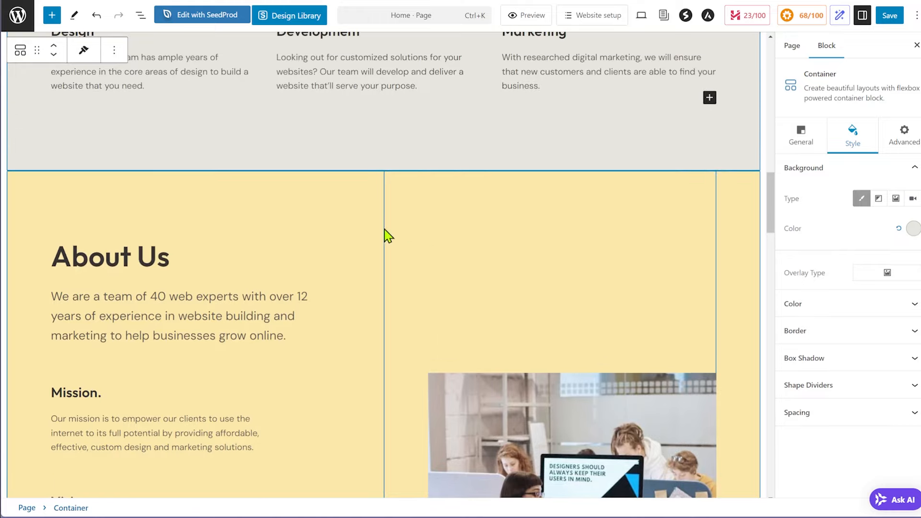
click(259, 211)
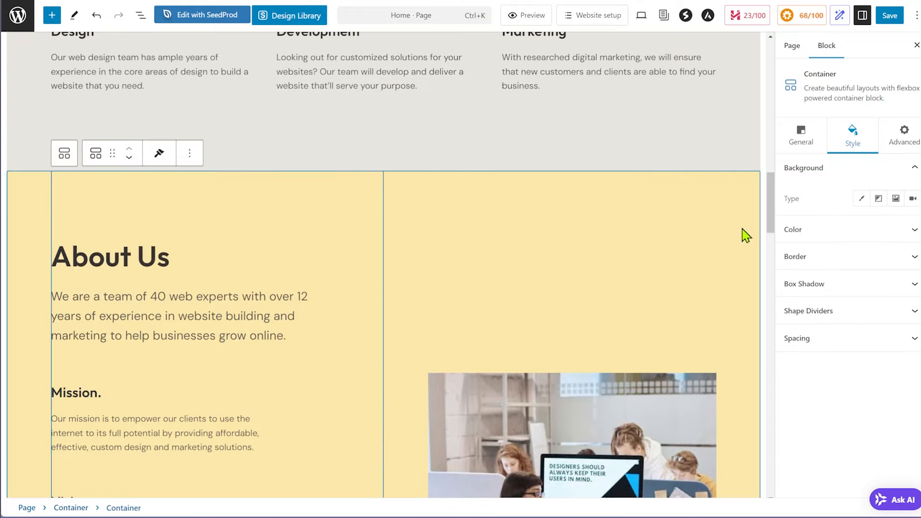
scroll(746, 235, down, 3)
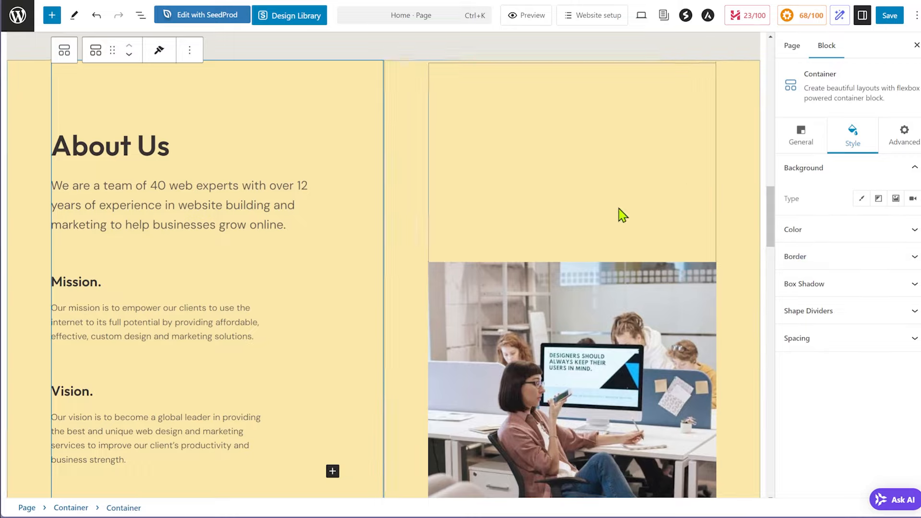
click(141, 20)
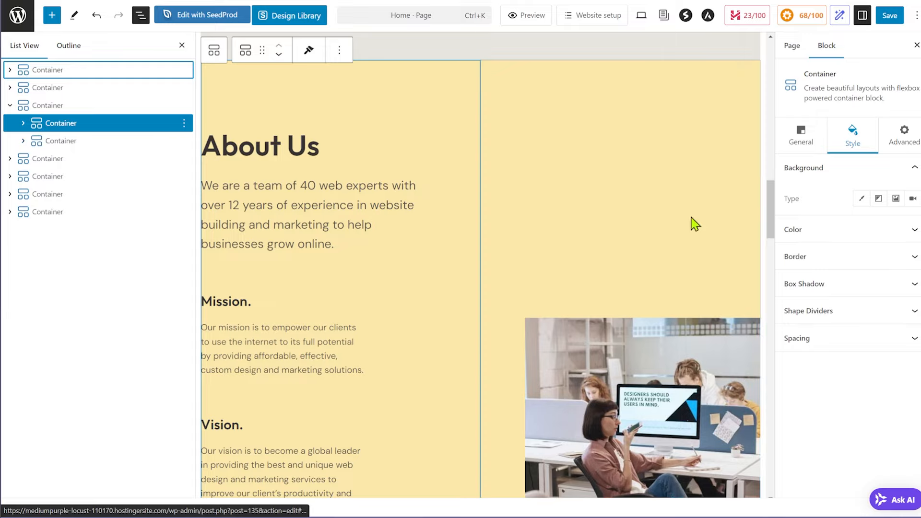
click(899, 232)
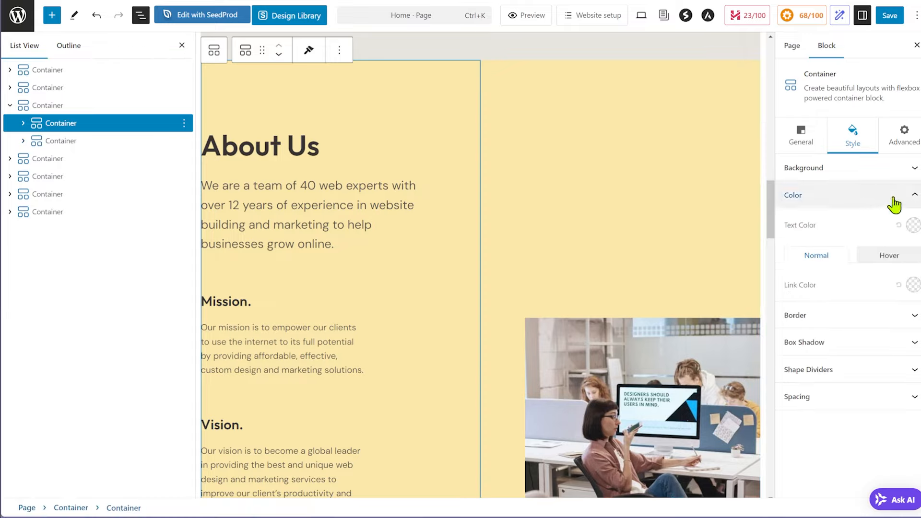
click(912, 197)
click(911, 175)
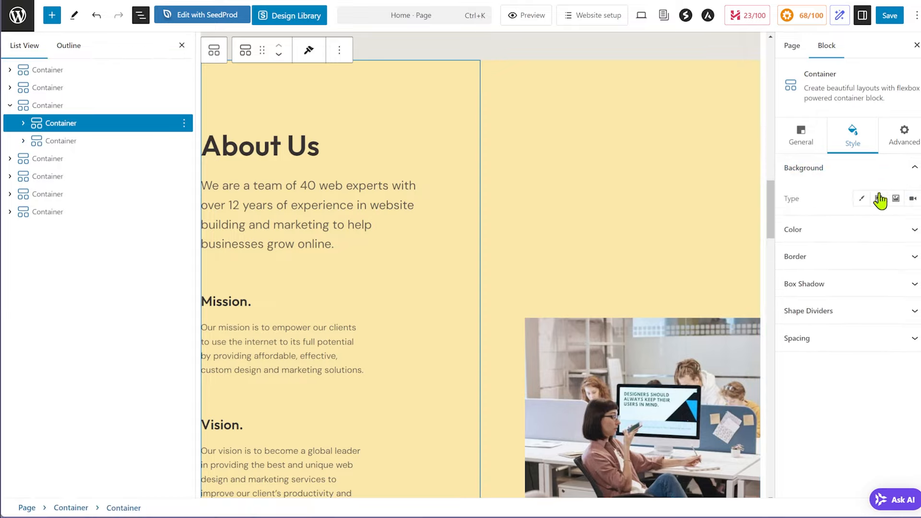
click(56, 105)
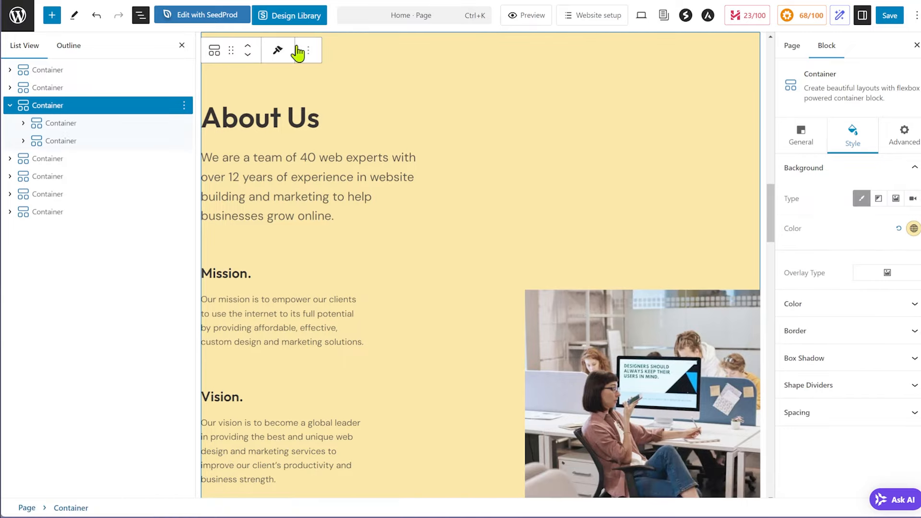
Stay on the page with the edits, set the outer About Us container's background color to FDE58E, and review the section
click(182, 45)
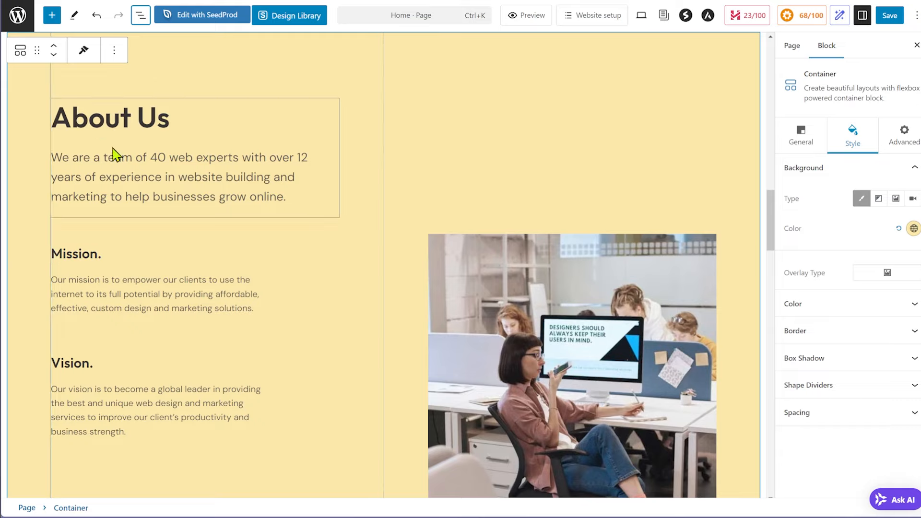
scroll(699, 273, up, 3)
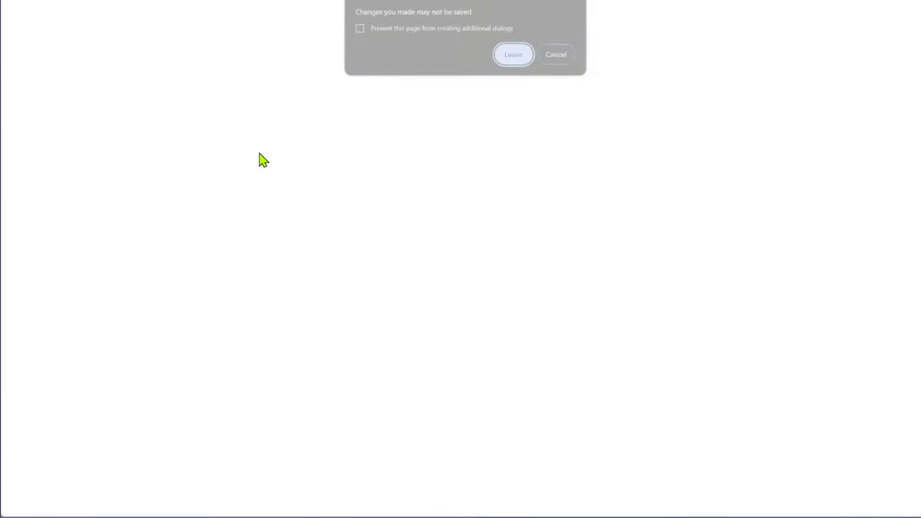
click(557, 57)
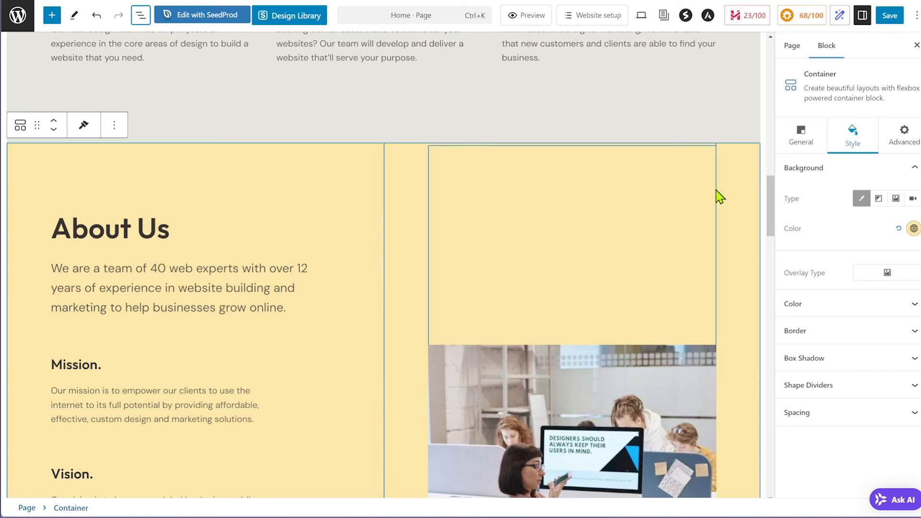
click(913, 229)
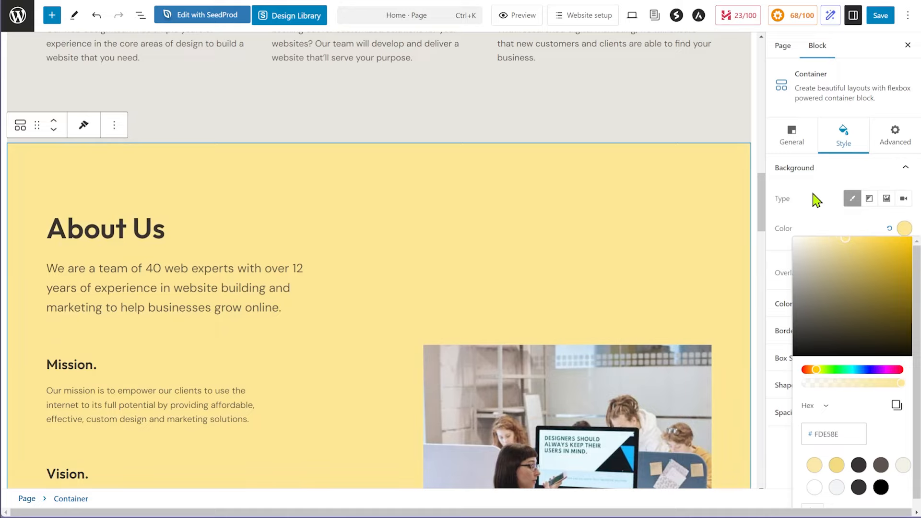
click(785, 245)
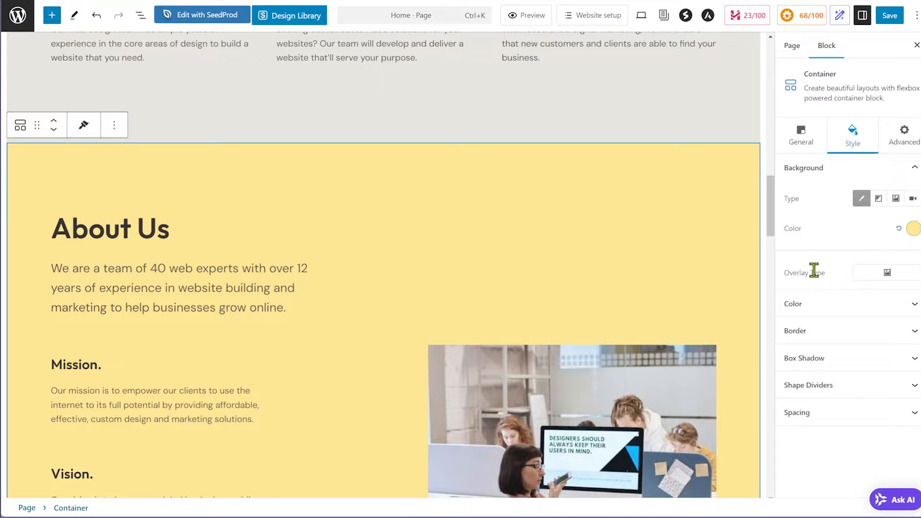
scroll(693, 280, down, 5)
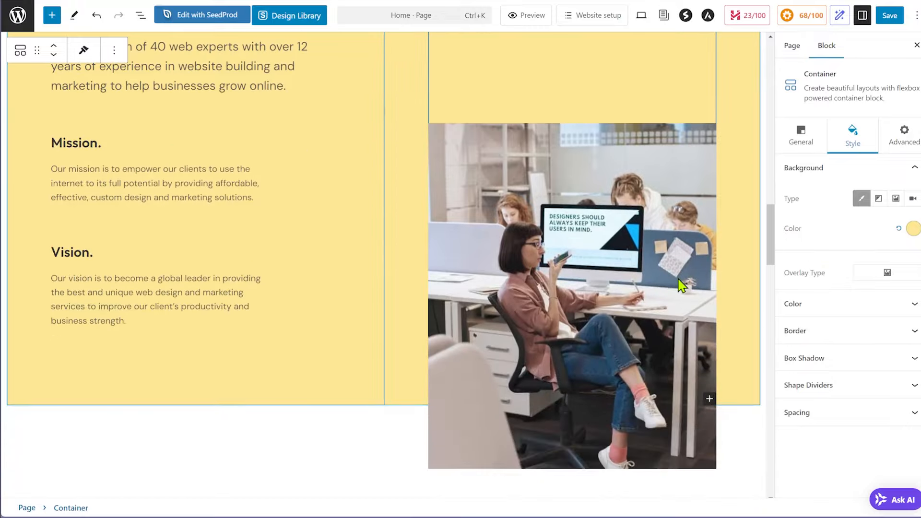
scroll(682, 286, up, 6)
scroll(682, 286, up, 5)
scroll(473, 243, down, 12)
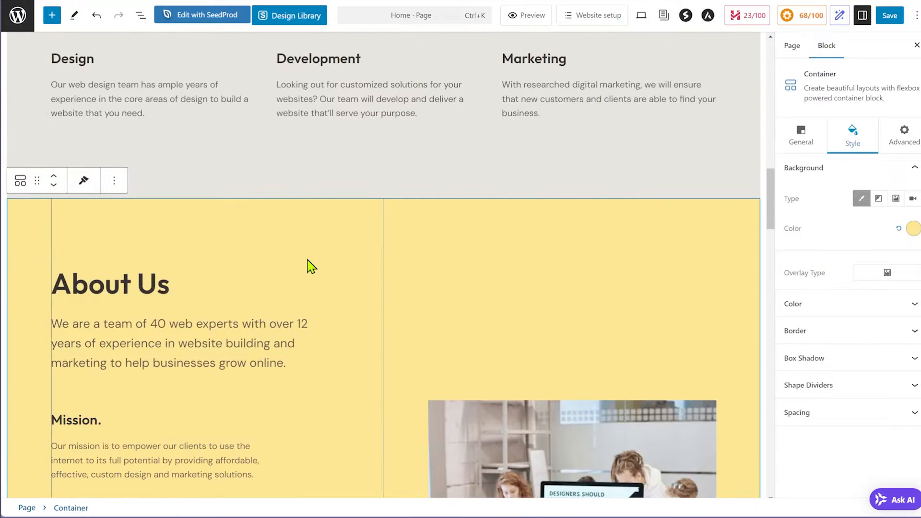
Look over the About Us section, select the hero section's outer container in the List View, and hide the List View
scroll(451, 288, down, 5)
scroll(466, 274, up, 12)
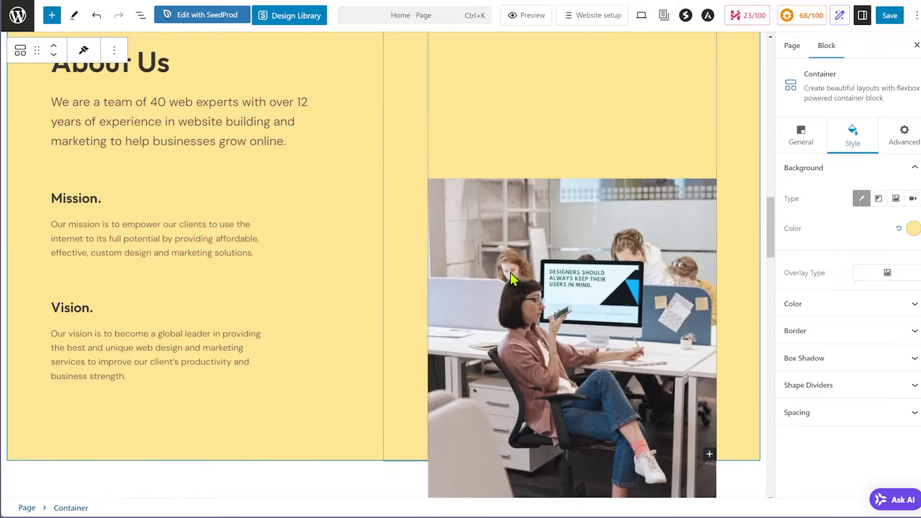
scroll(502, 273, up, 10)
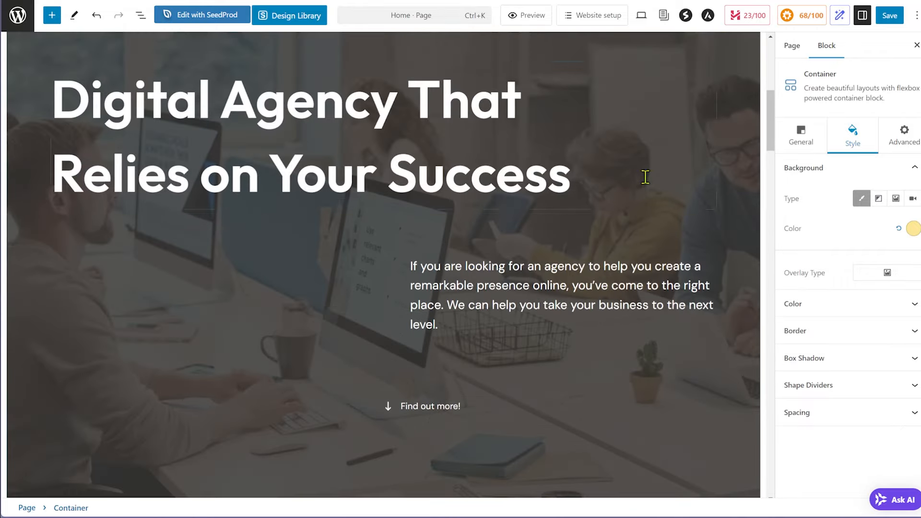
click(138, 17)
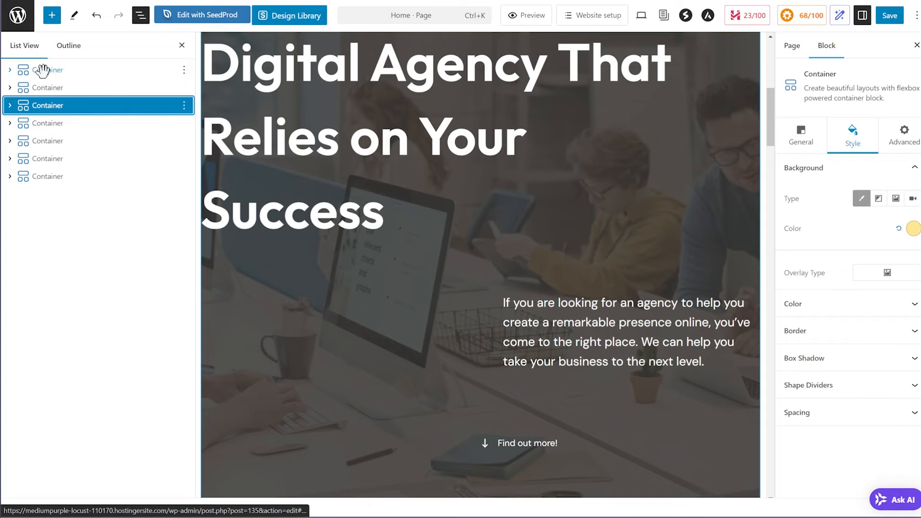
click(44, 70)
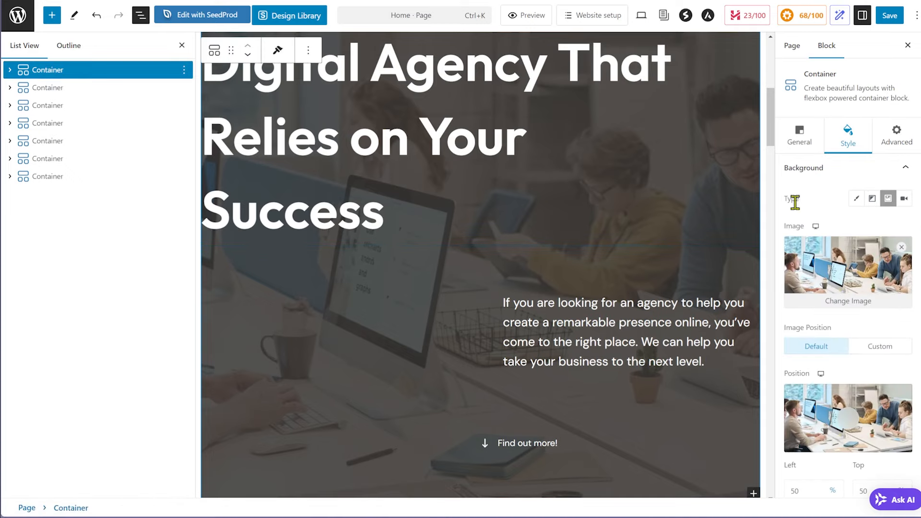
click(183, 46)
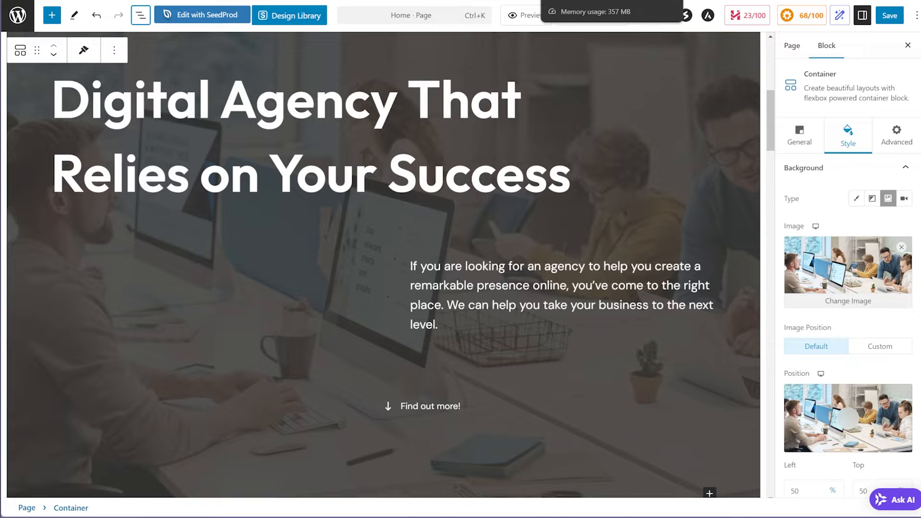
Open Unsplash in a new browser tab and search its photos for "team"
key(ctrl+t)
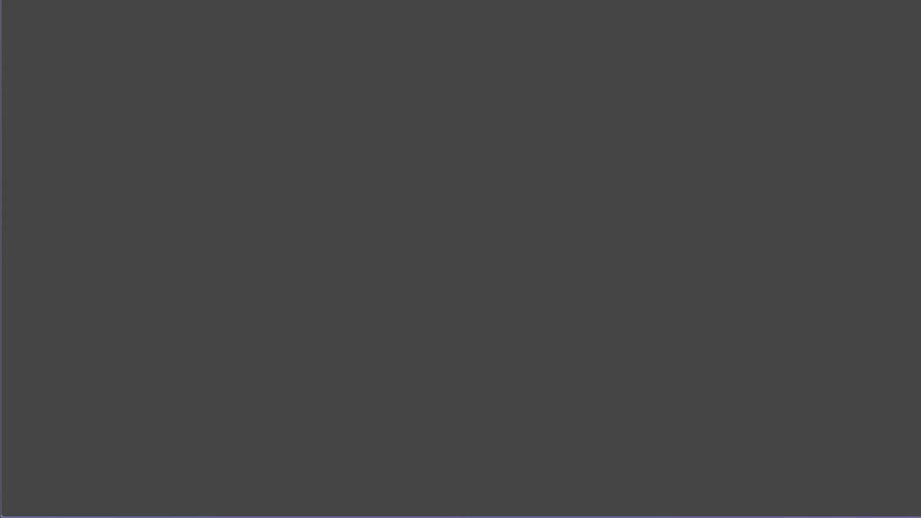
text(un)
key(Return)
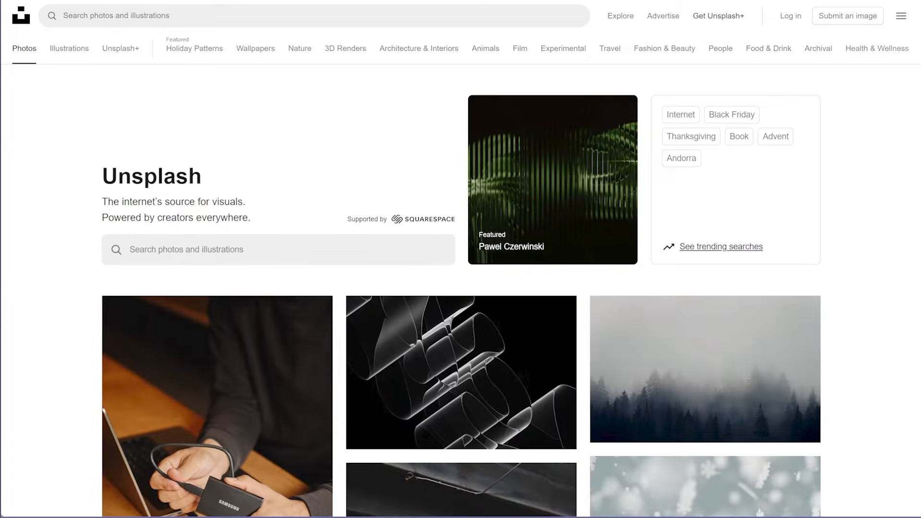
click(355, 19)
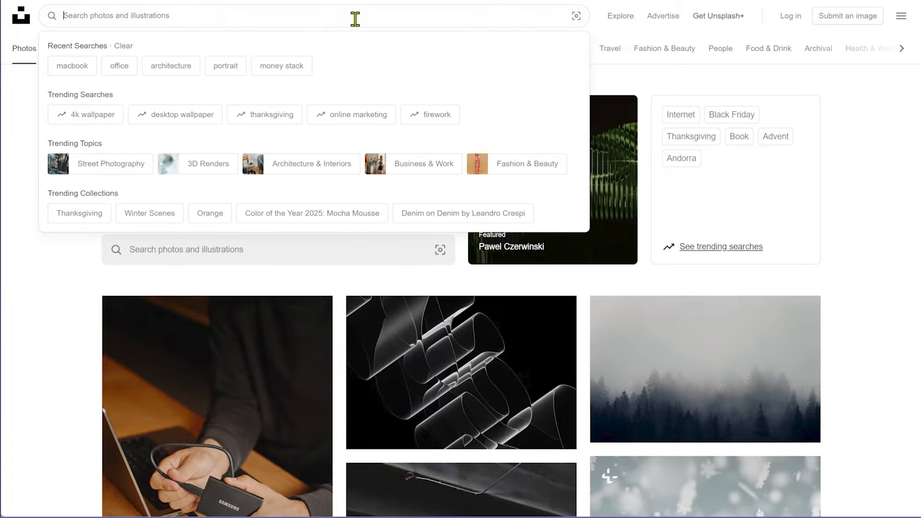
text(team)
key(Return)
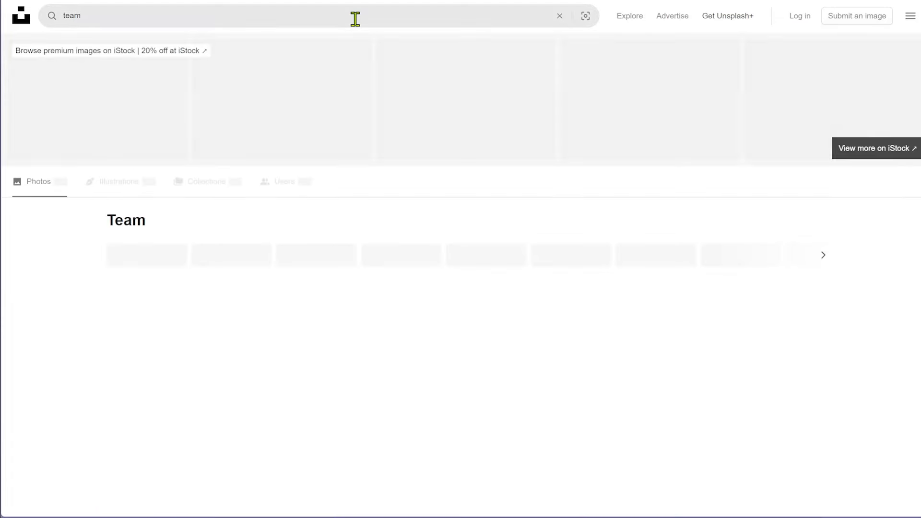
Filter the team photo results to landscape orientation
scroll(899, 202, down, 3)
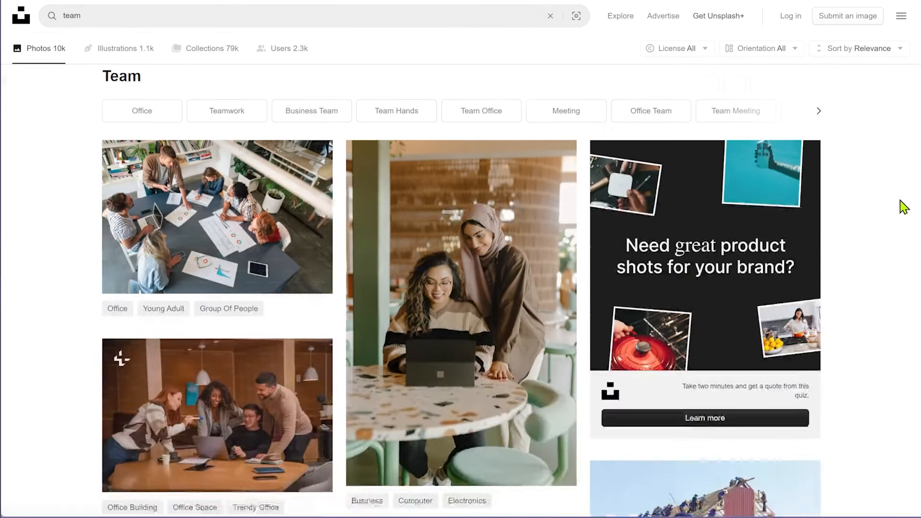
scroll(897, 203, up, 3)
click(772, 181)
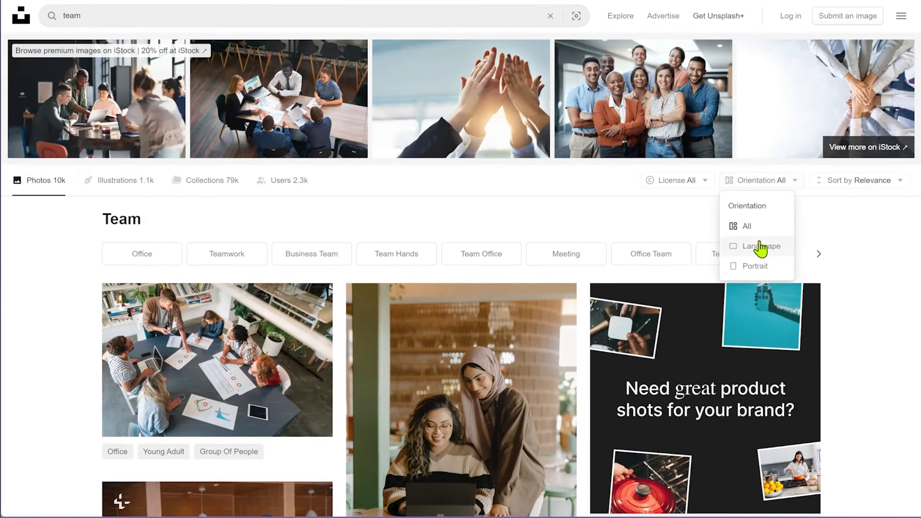
click(779, 251)
Browse the landscape team photos for a suitable hero background image
scroll(860, 264, down, 3)
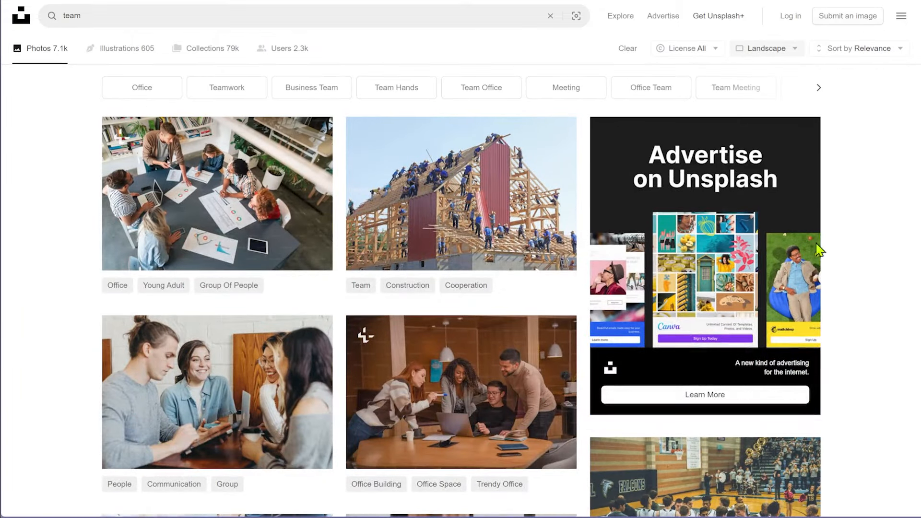
scroll(302, 209, down, 4)
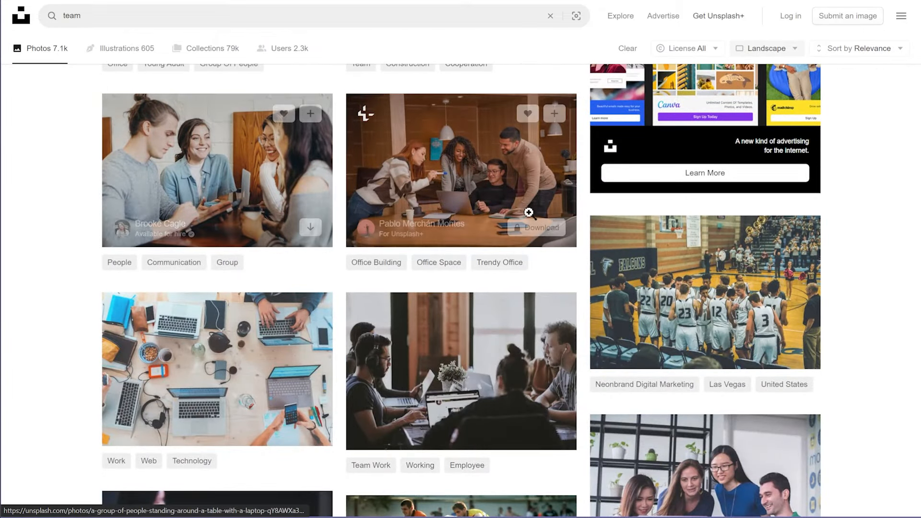
scroll(807, 217, down, 3)
scroll(873, 233, down, 2)
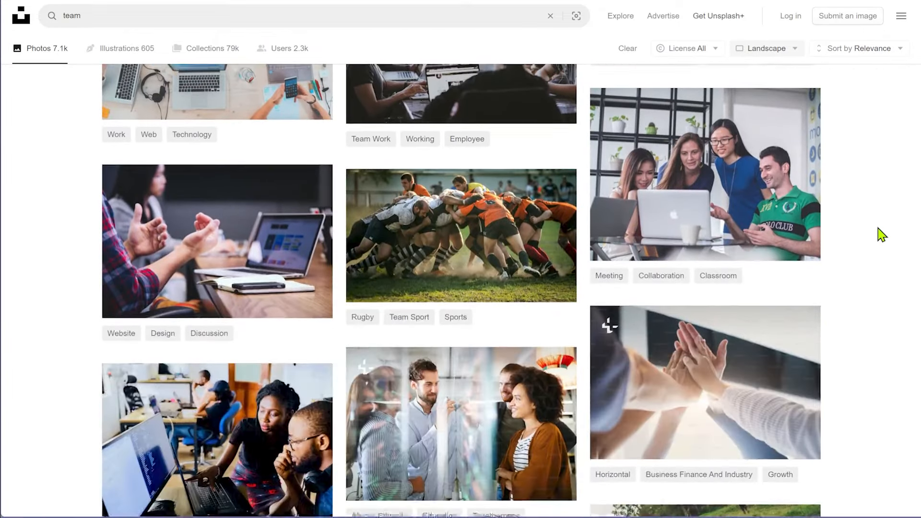
scroll(879, 229, down, 4)
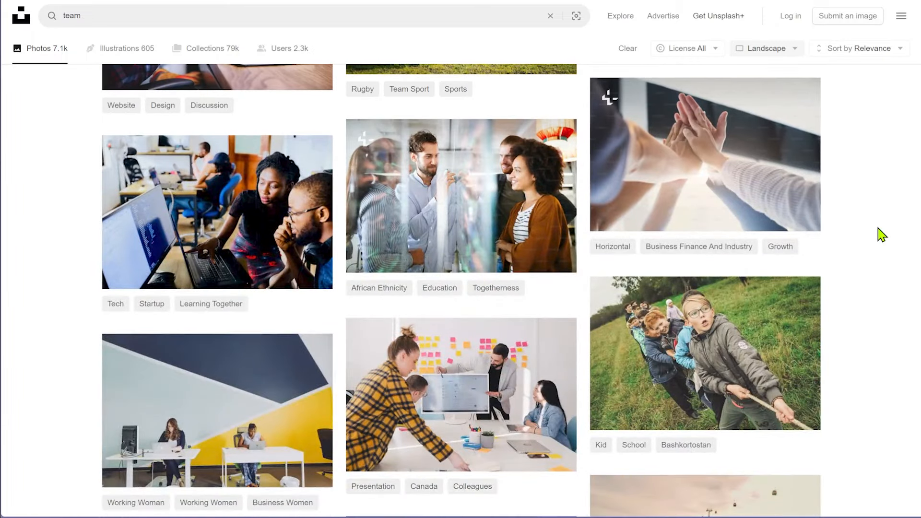
scroll(882, 235, down, 3)
scroll(878, 233, down, 2)
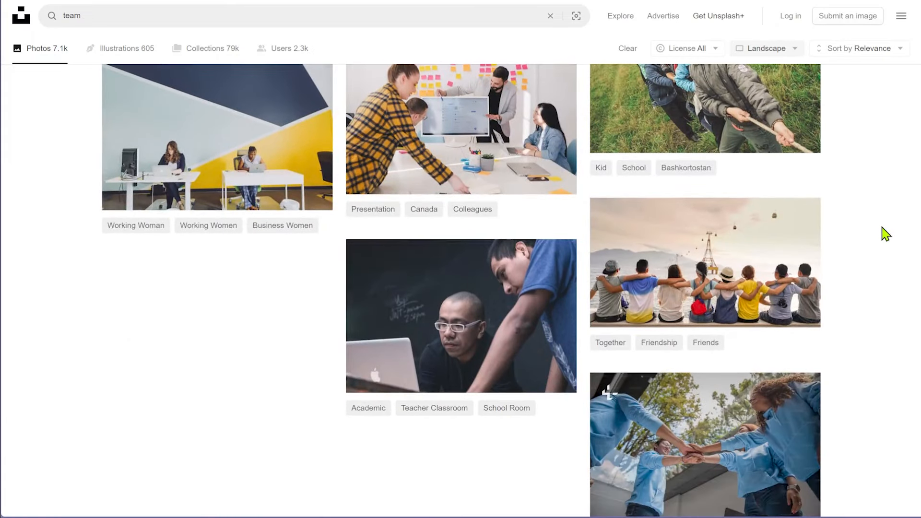
scroll(885, 234, down, 8)
click(646, 347)
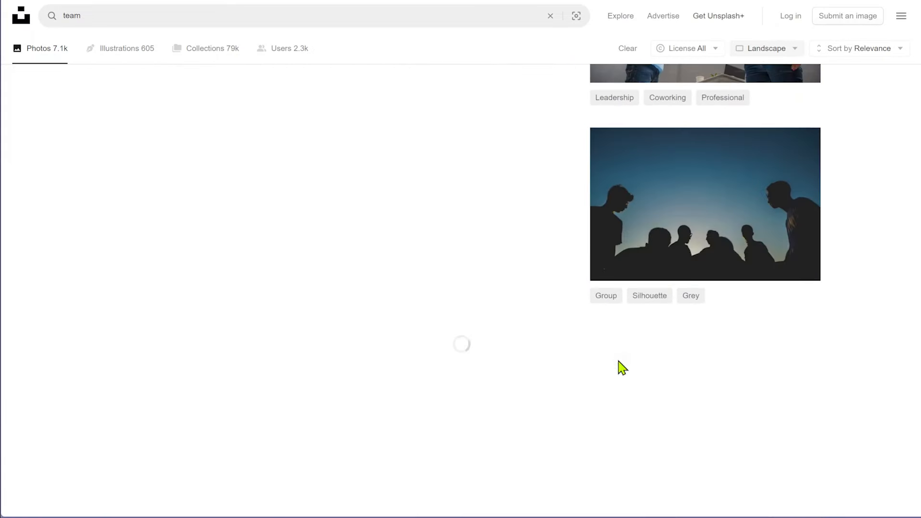
scroll(875, 285, down, 5)
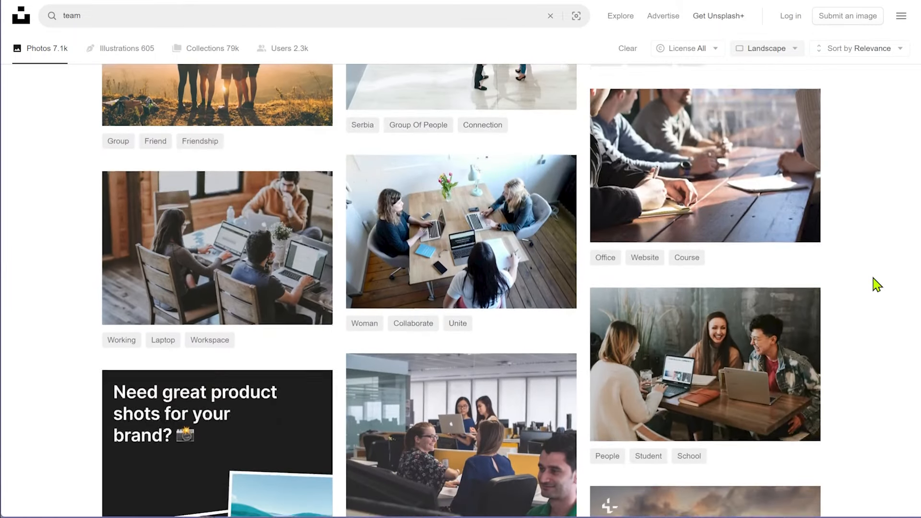
scroll(877, 285, down, 3)
scroll(877, 285, up, 2)
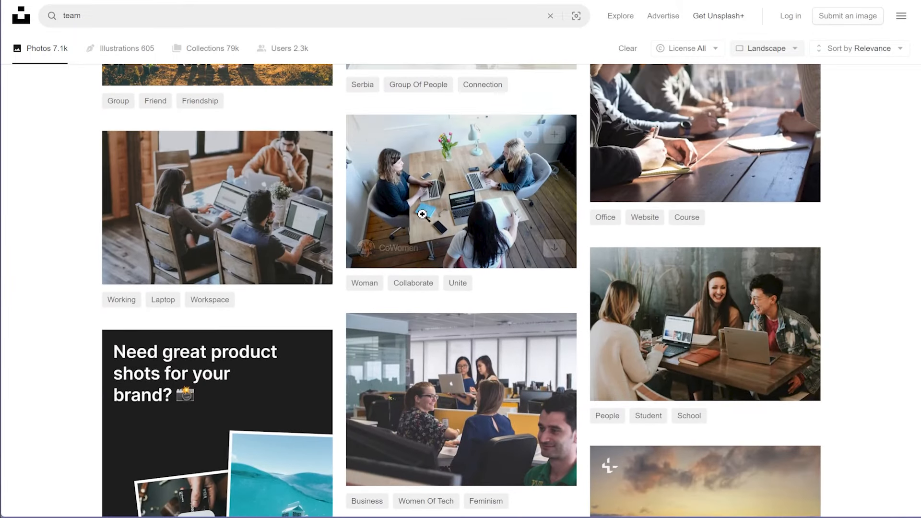
scroll(906, 269, down, 3)
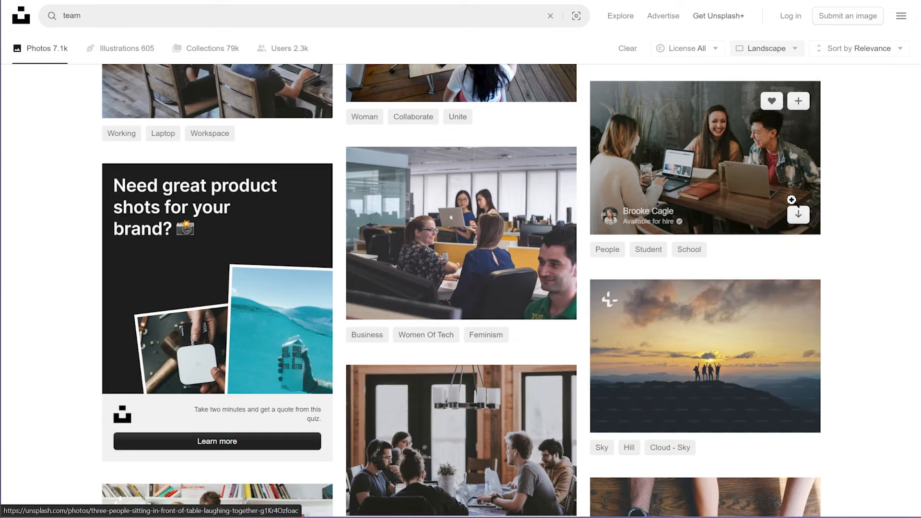
Download the photo of three people laughing at a table with laptops, check it in the image viewer, and close the viewer
click(798, 216)
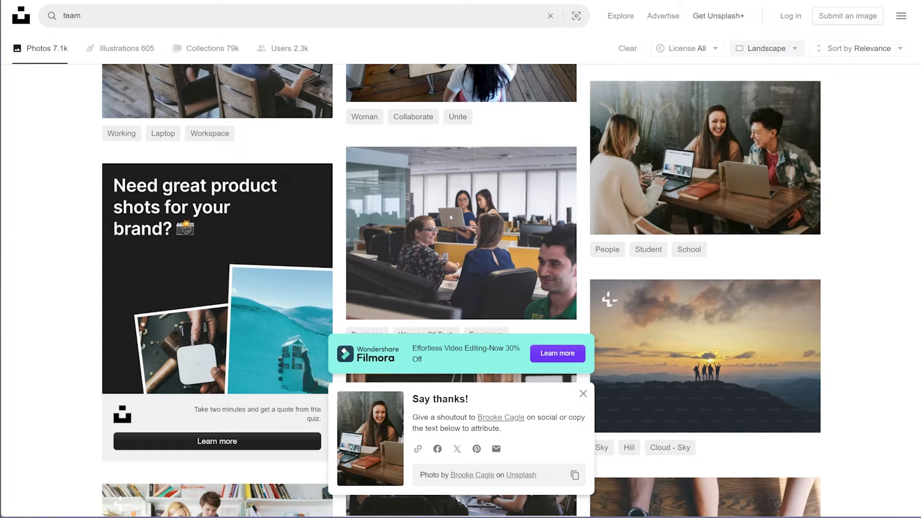
drag(0, 1, 500, 2)
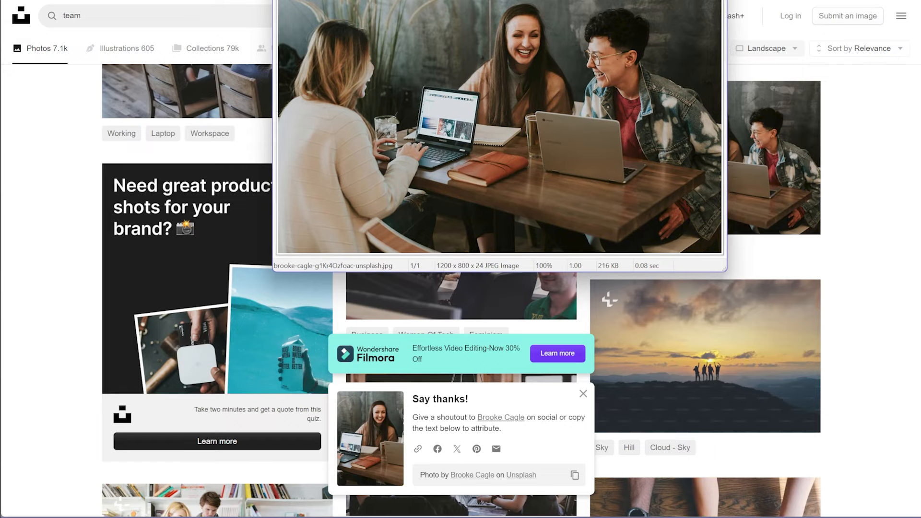
key(Escape)
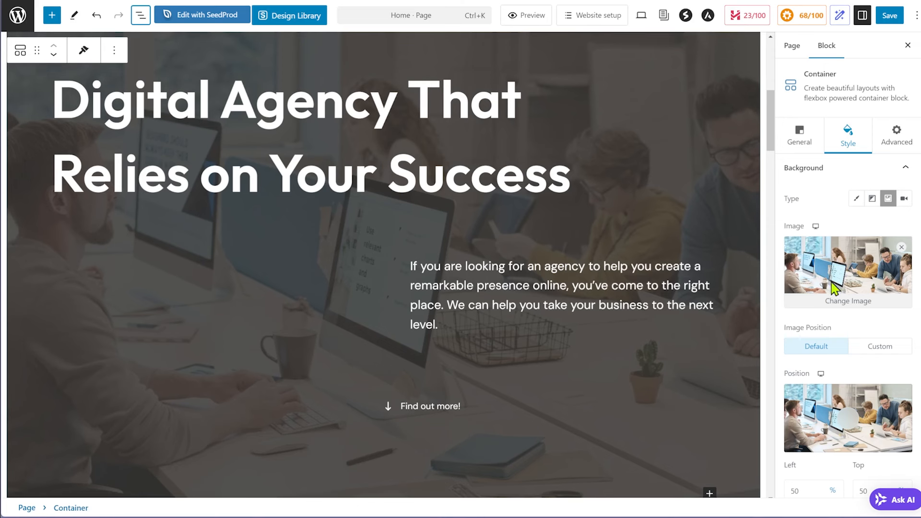
Replace the hero container's background image in the WordPress editor with the downloaded team photo and review the hero section
click(861, 307)
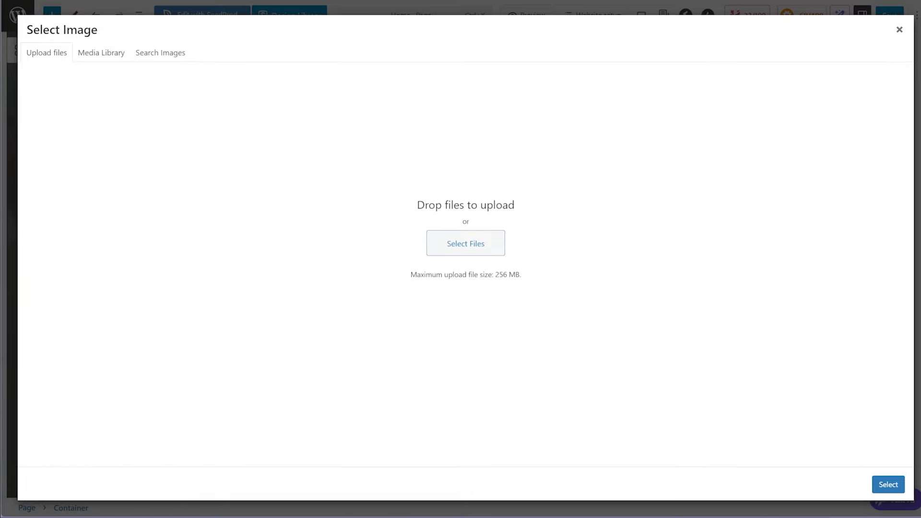
drag(278, 82, 370, 208)
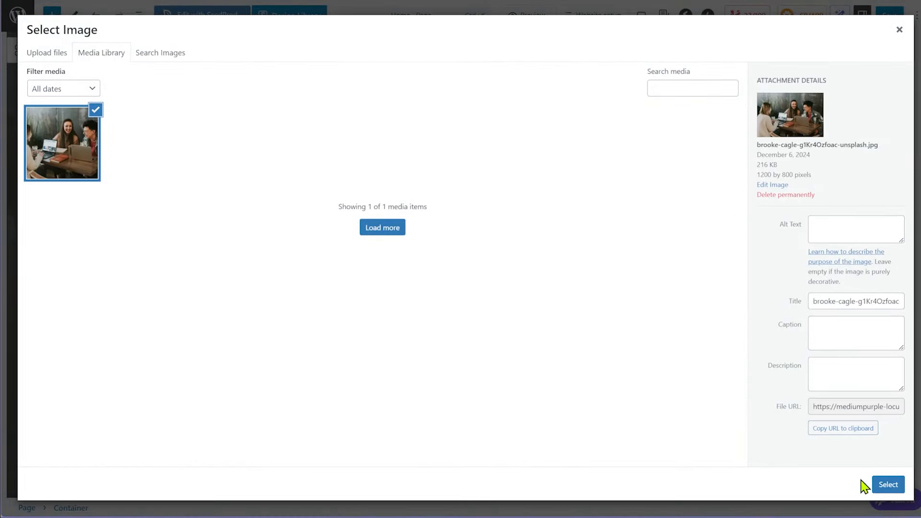
click(887, 486)
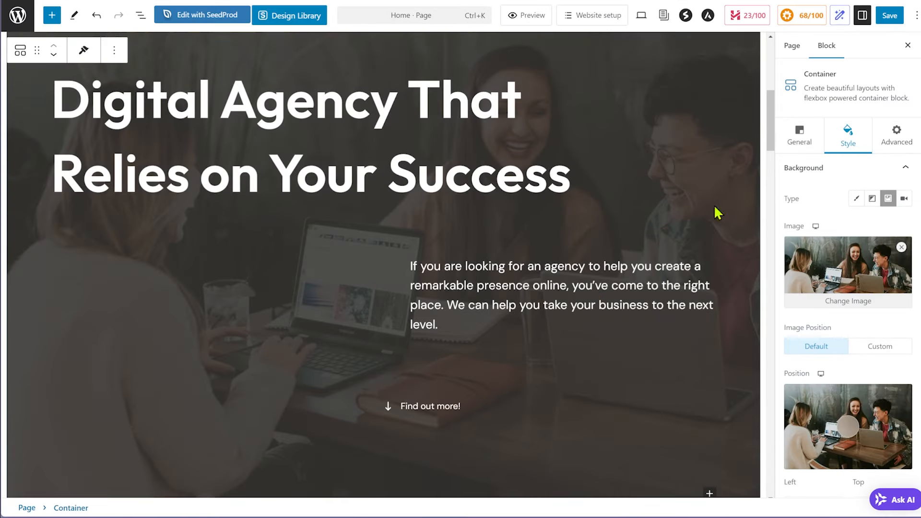
scroll(617, 235, up, 5)
scroll(618, 233, up, 3)
scroll(574, 192, down, 4)
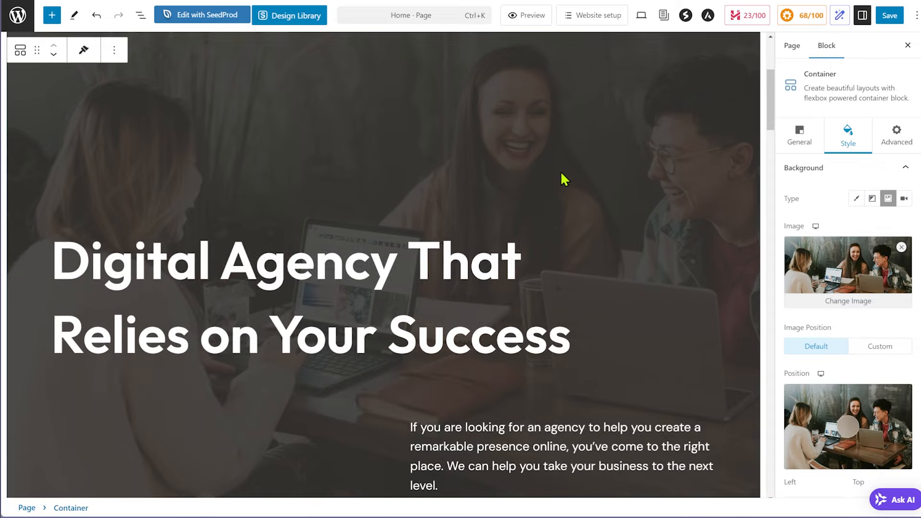
Review the hero container's background settings and set its image overlay opacity to 0.65
scroll(814, 214, down, 1)
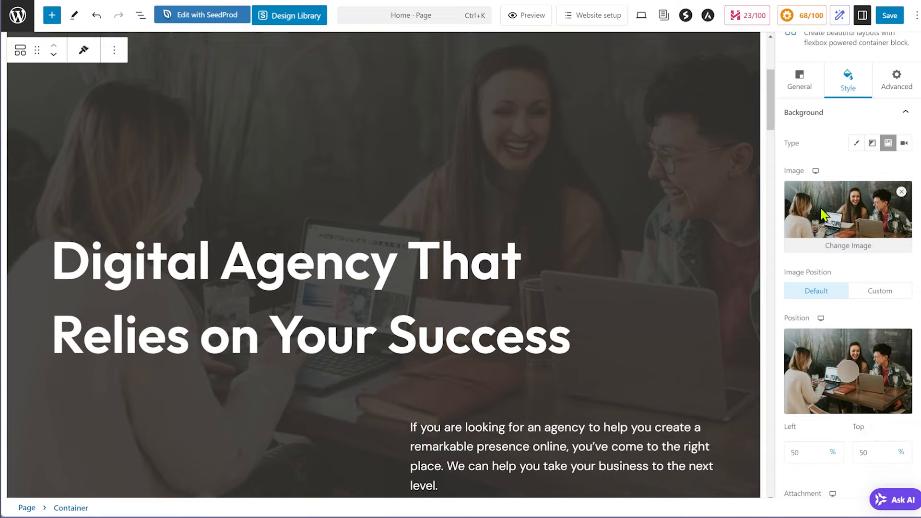
scroll(844, 272, down, 2)
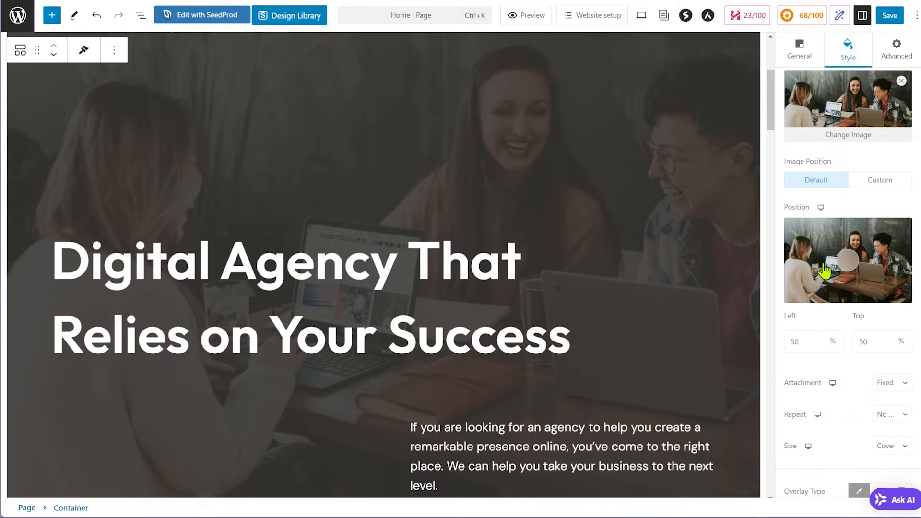
scroll(842, 213, down, 2)
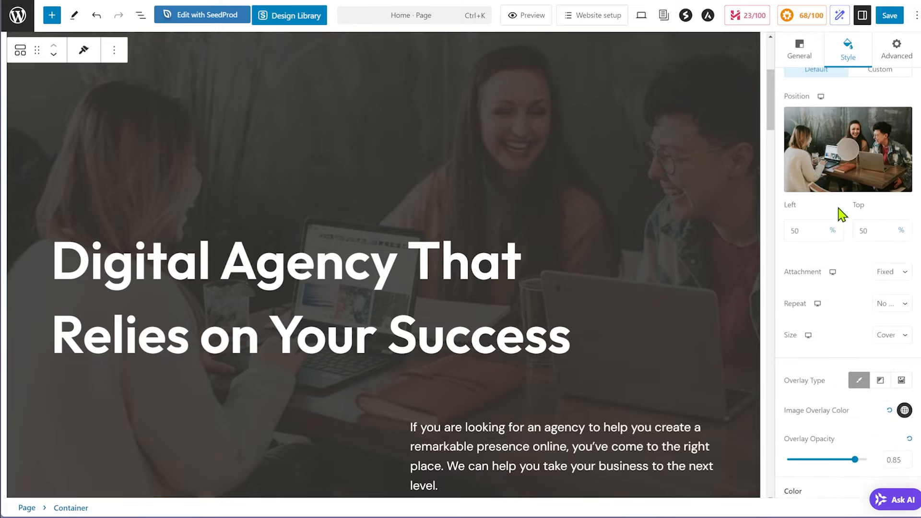
scroll(854, 235, down, 1)
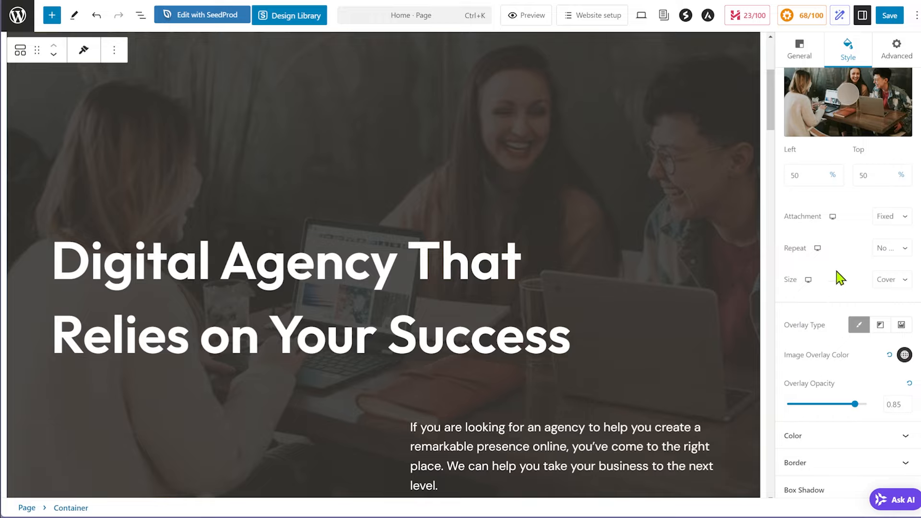
scroll(837, 276, up, 2)
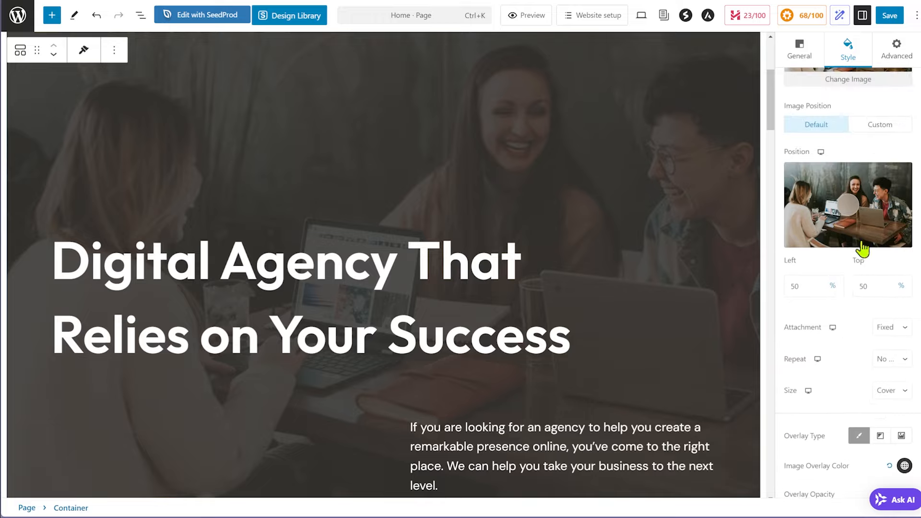
scroll(862, 273, down, 3)
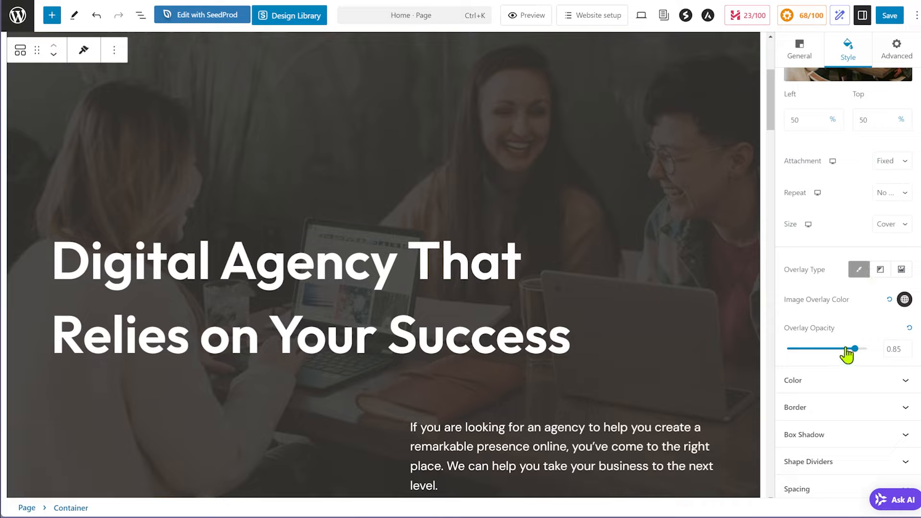
drag(854, 349, 839, 355)
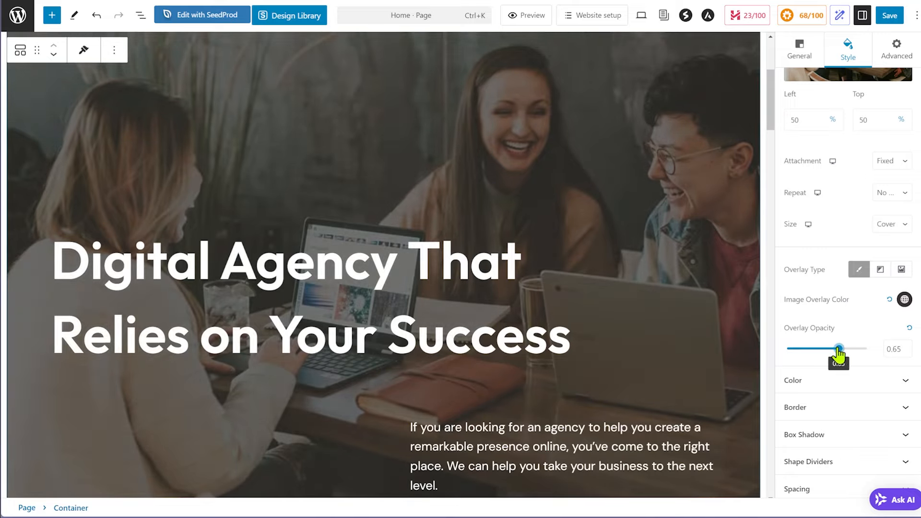
scroll(614, 218, up, 5)
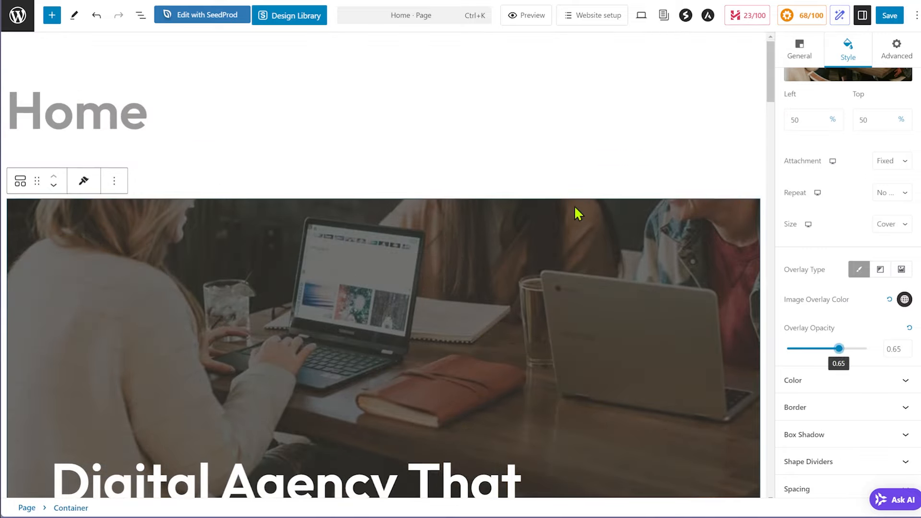
Review the hero section and move its background image's focal position to 62% left and 35% top
scroll(574, 205, down, 5)
scroll(548, 136, down, 1)
scroll(592, 168, up, 1)
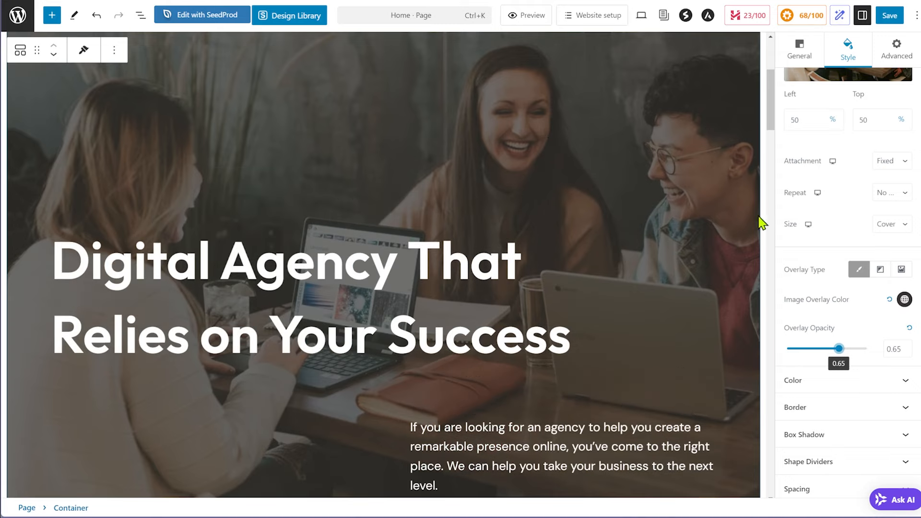
scroll(811, 255, up, 3)
drag(849, 207, 864, 192)
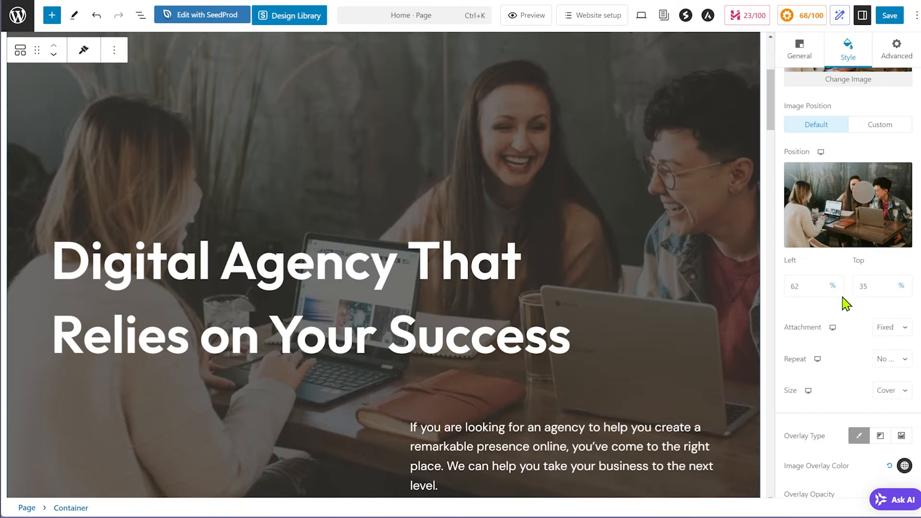
Try a yellow F3D97A image overlay at 0.15 opacity on the hero container and review the result
scroll(845, 303, down, 4)
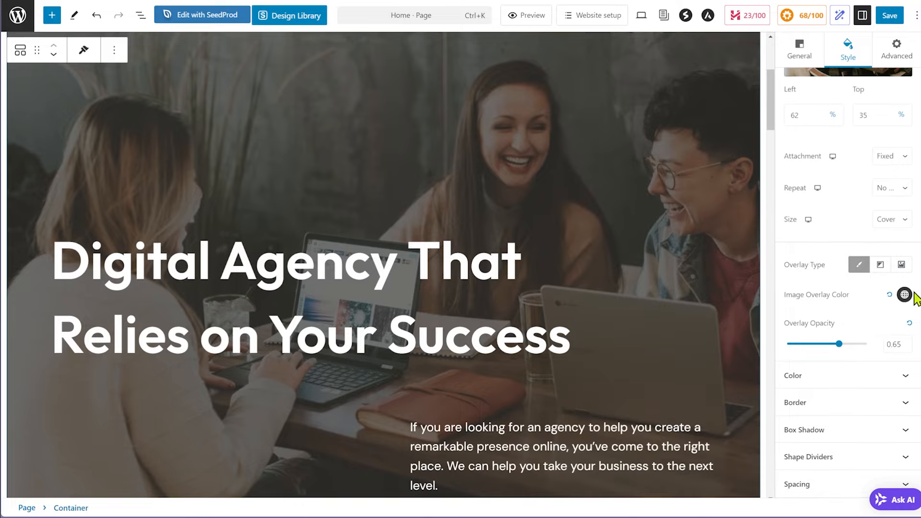
click(905, 296)
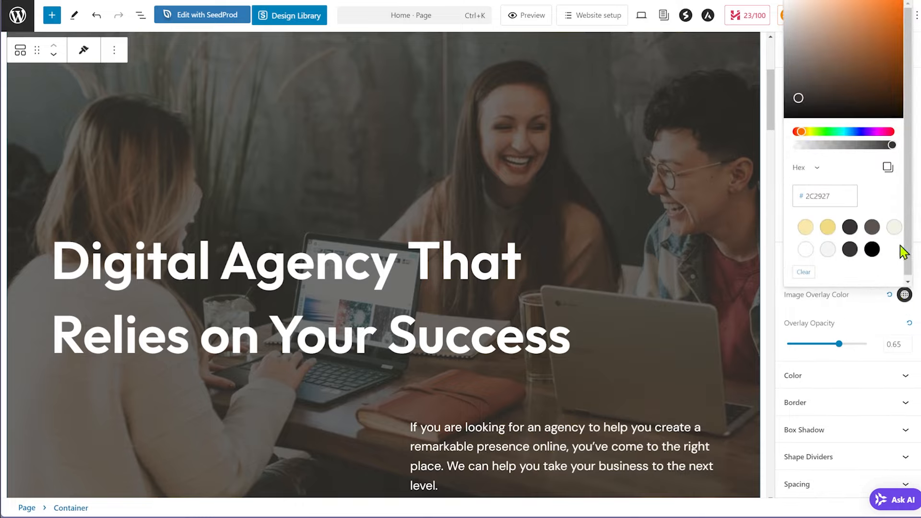
click(828, 227)
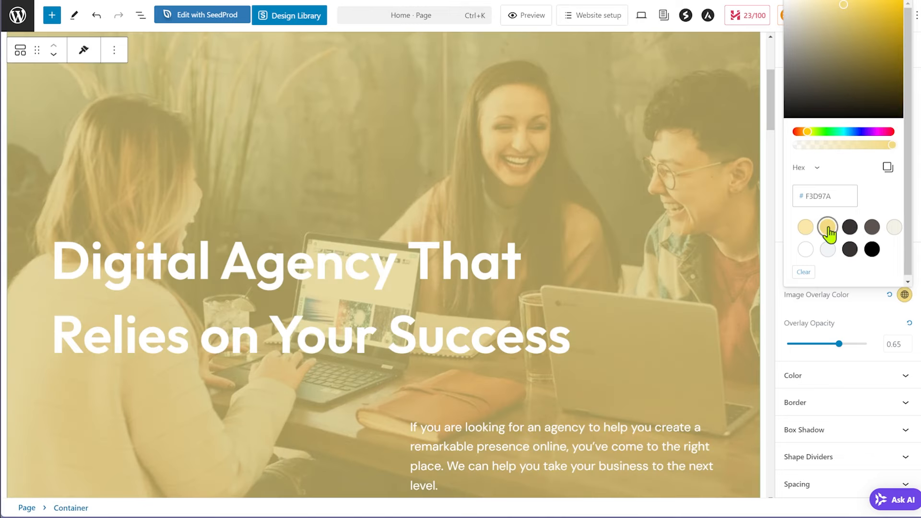
click(850, 309)
click(807, 344)
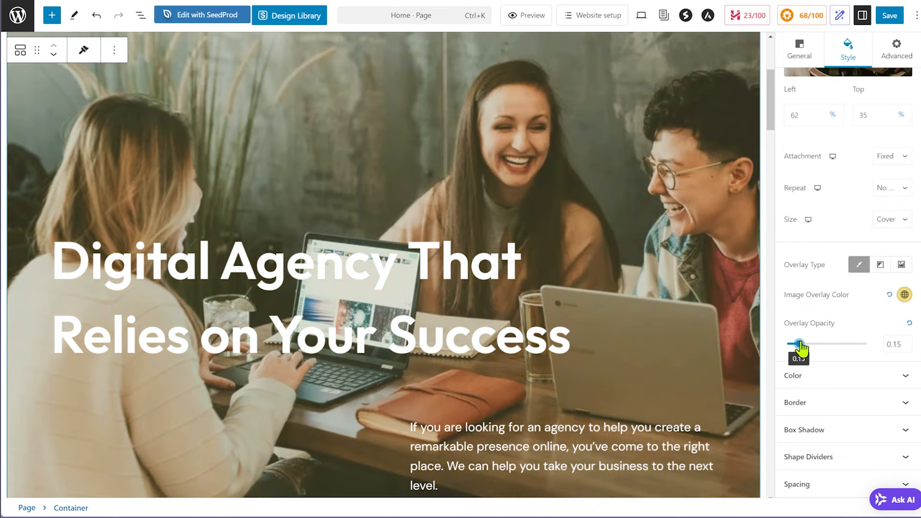
click(800, 344)
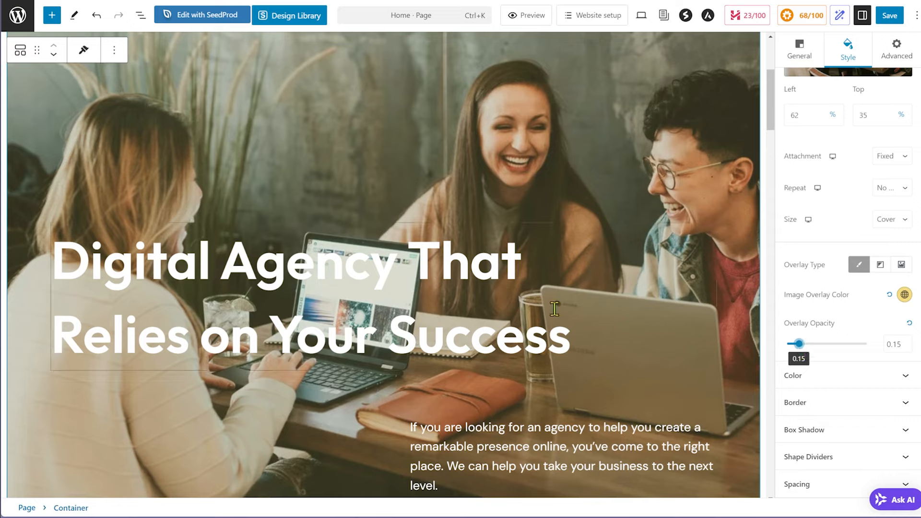
scroll(459, 222, down, 1)
scroll(459, 221, up, 2)
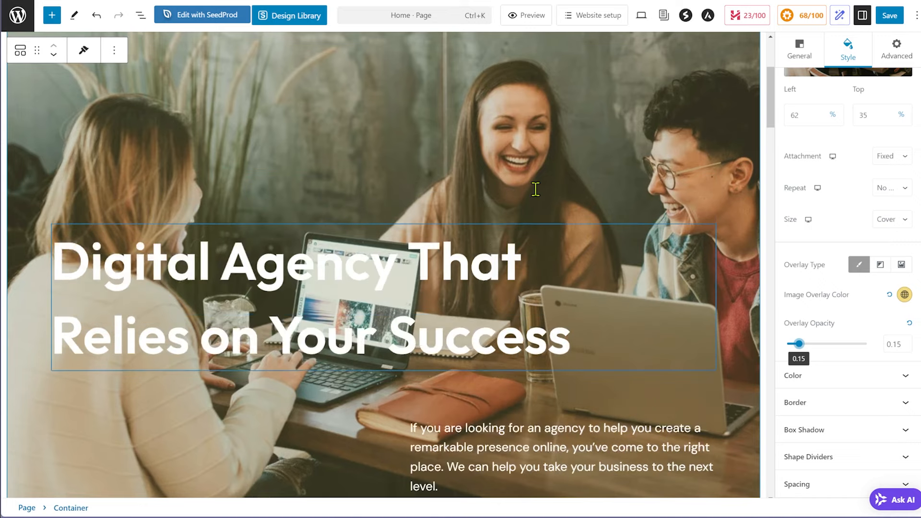
scroll(460, 170, down, 1)
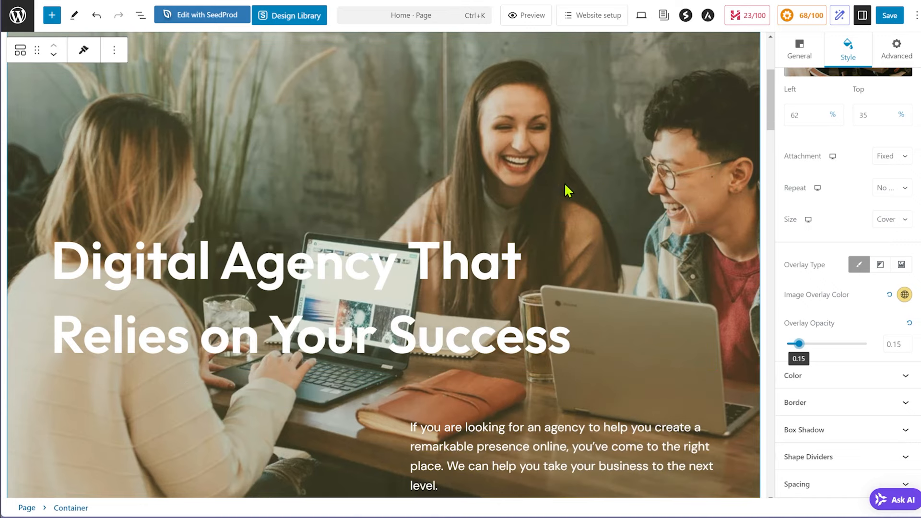
Try the dark 2C2927 text colour on the hero heading and check how it reads over the background photo
click(462, 265)
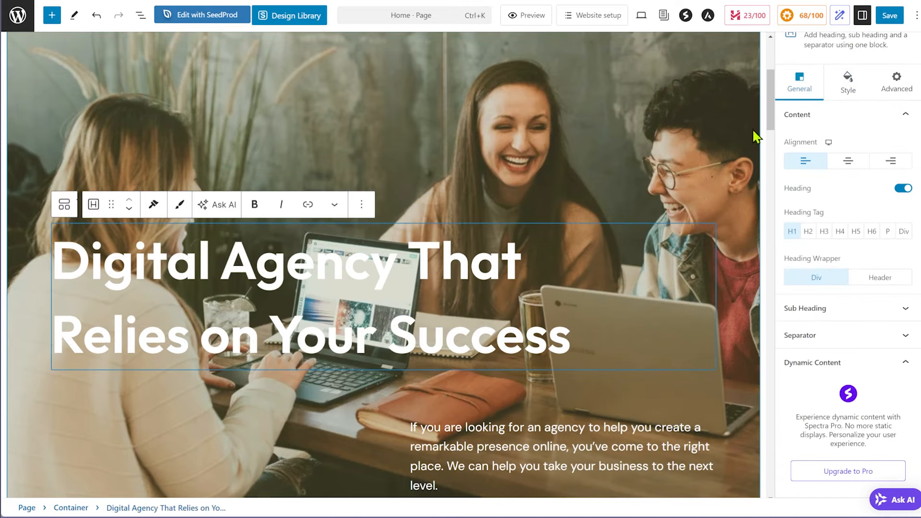
click(851, 89)
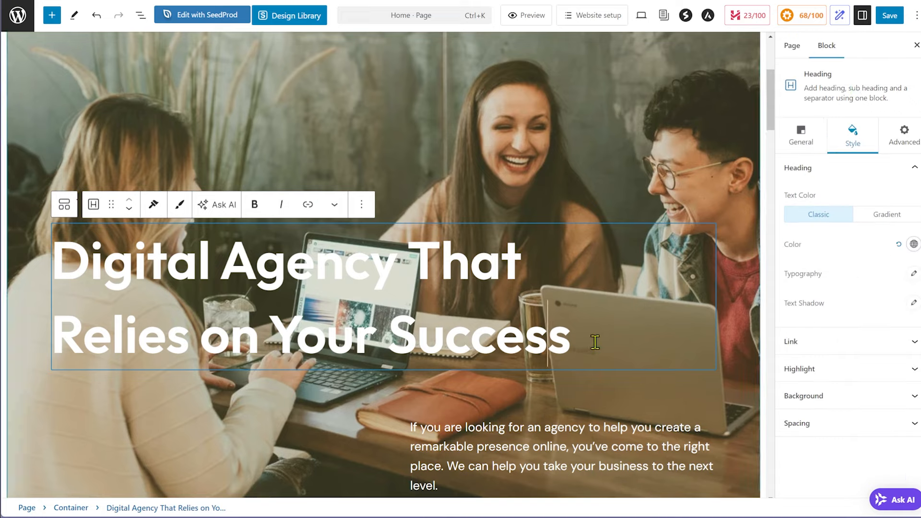
drag(594, 342, 68, 264)
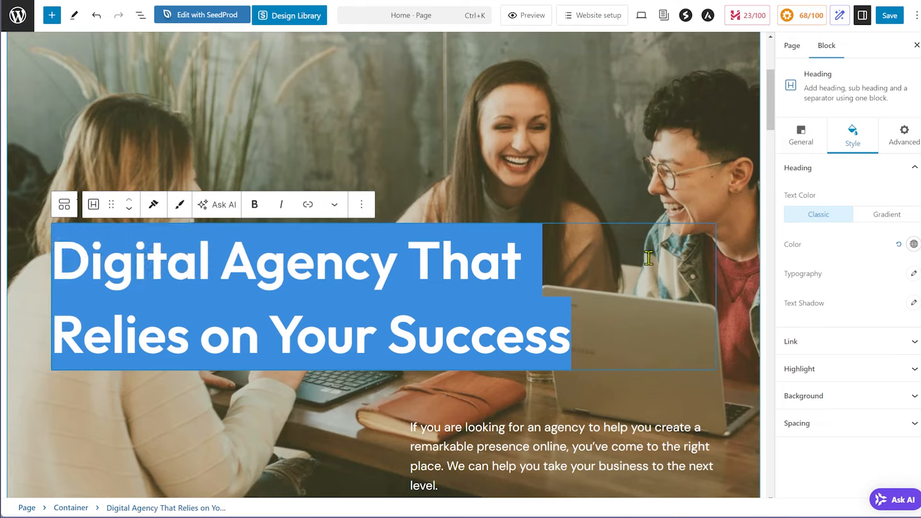
click(914, 244)
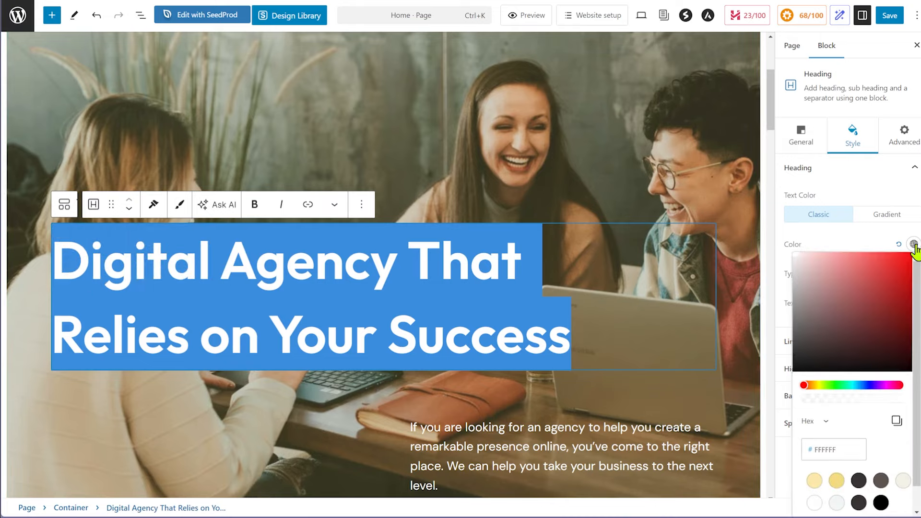
click(859, 480)
click(870, 181)
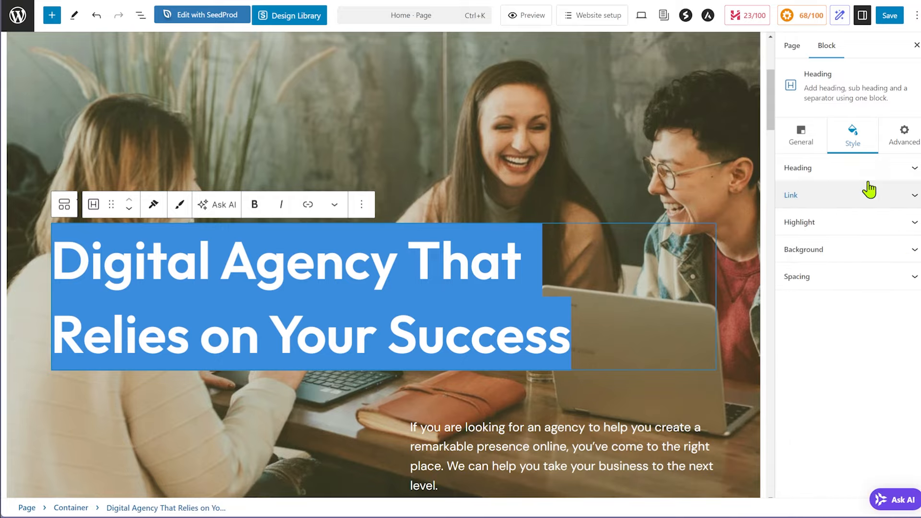
click(591, 295)
scroll(591, 295, down, 3)
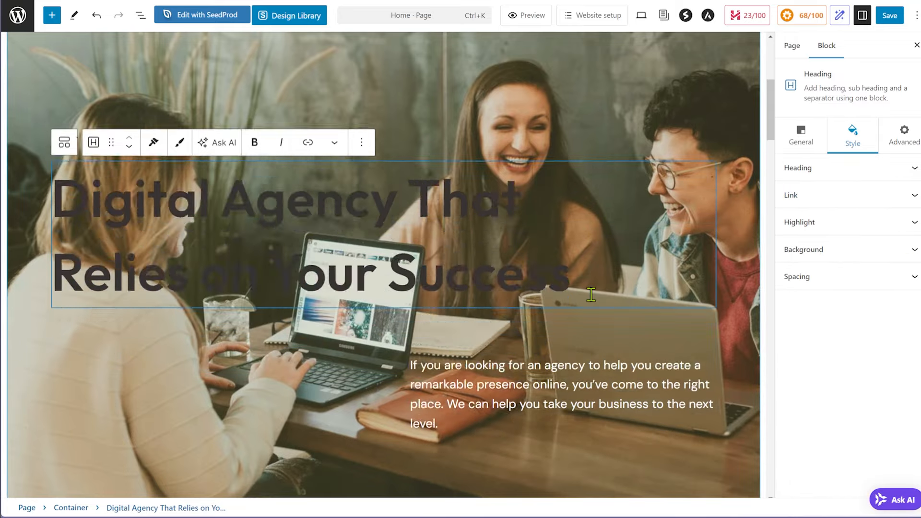
scroll(473, 251, up, 2)
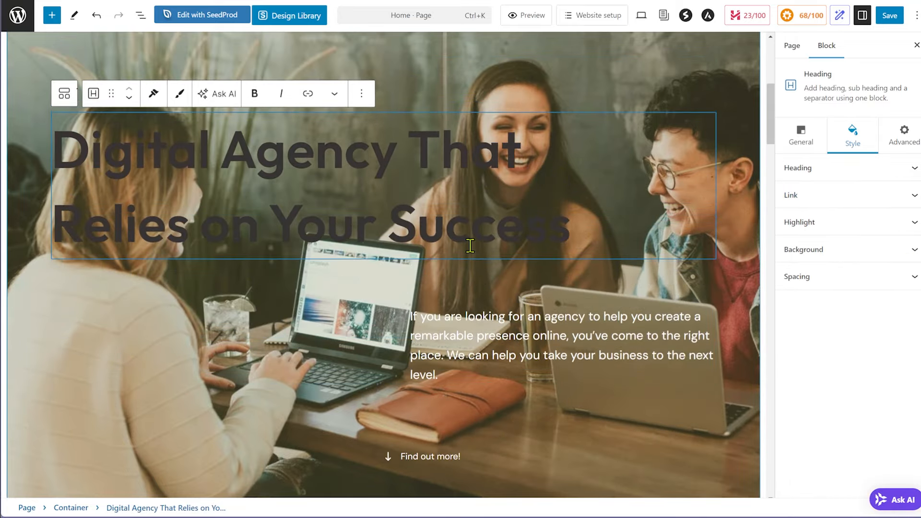
scroll(507, 249, up, 3)
scroll(502, 263, down, 5)
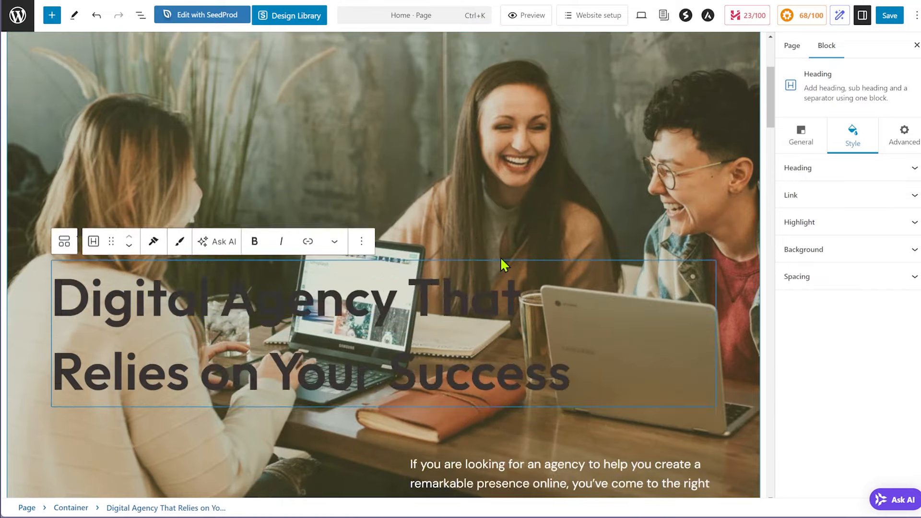
scroll(379, 158, down, 2)
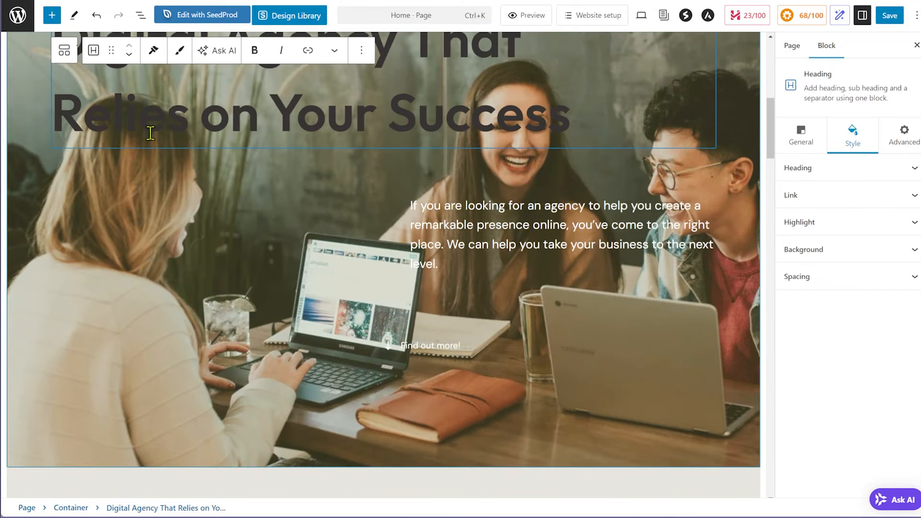
scroll(394, 192, up, 3)
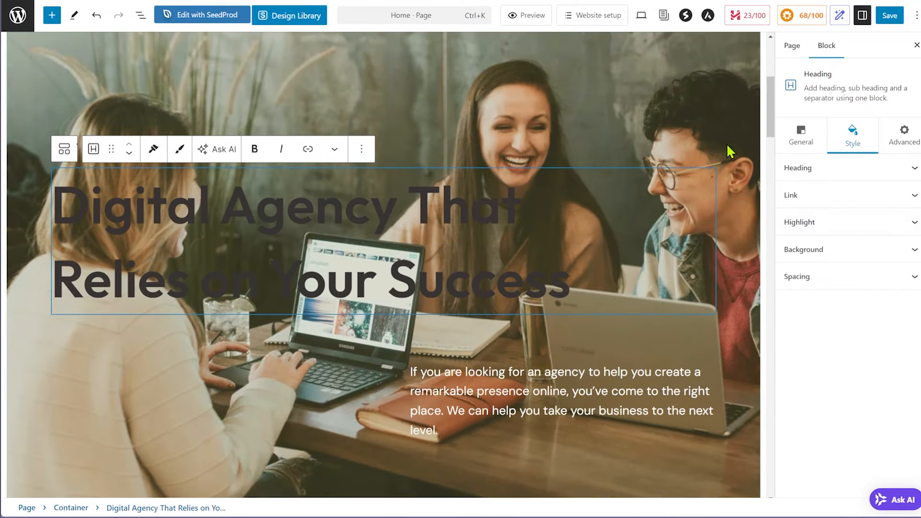
Set the hero container's image overlay colour to dark 2C2927 and its overlay opacity to 0.65
click(291, 69)
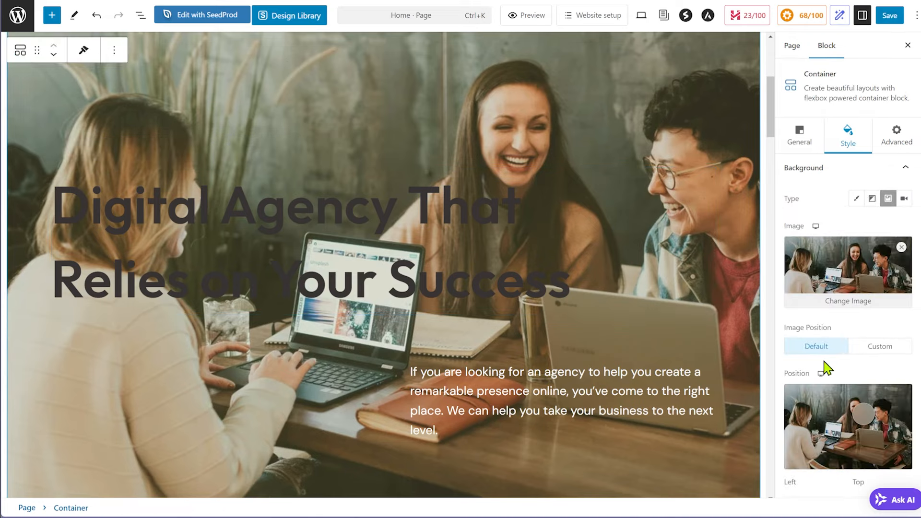
scroll(826, 367, down, 5)
scroll(858, 380, down, 3)
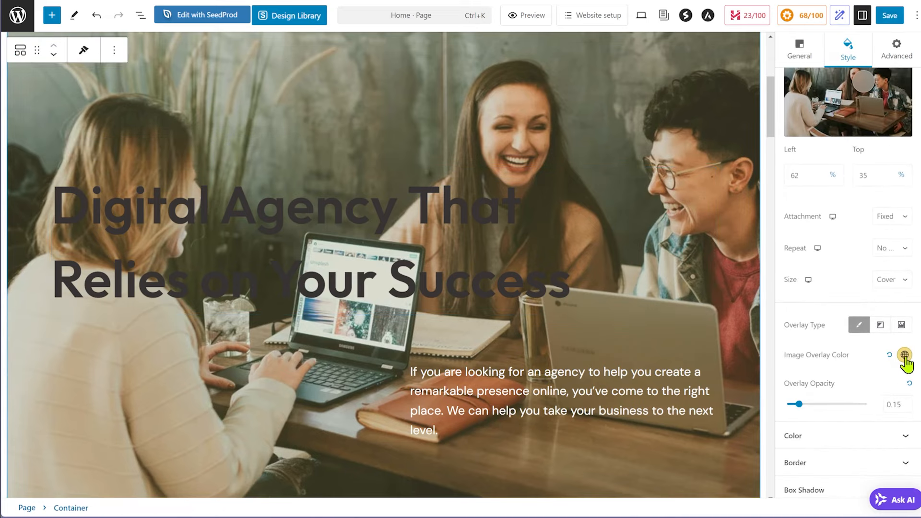
click(903, 355)
click(859, 284)
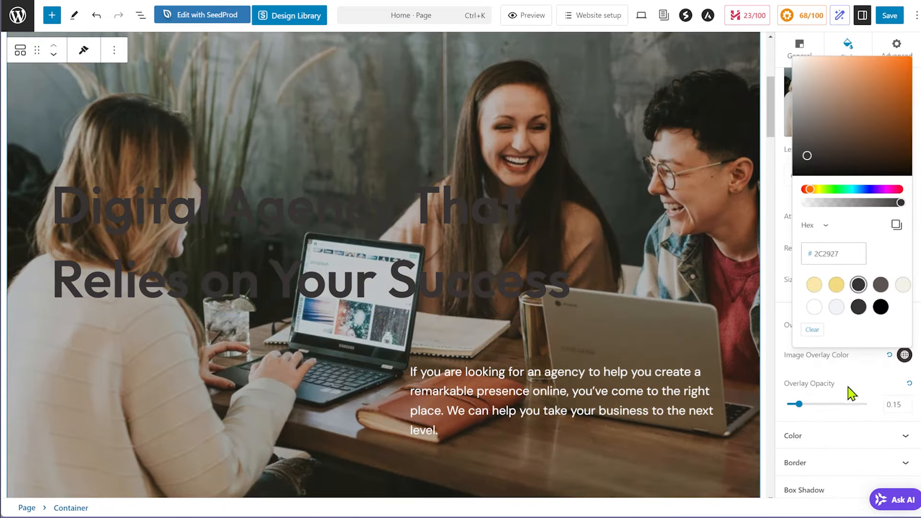
click(822, 405)
drag(823, 405, 839, 404)
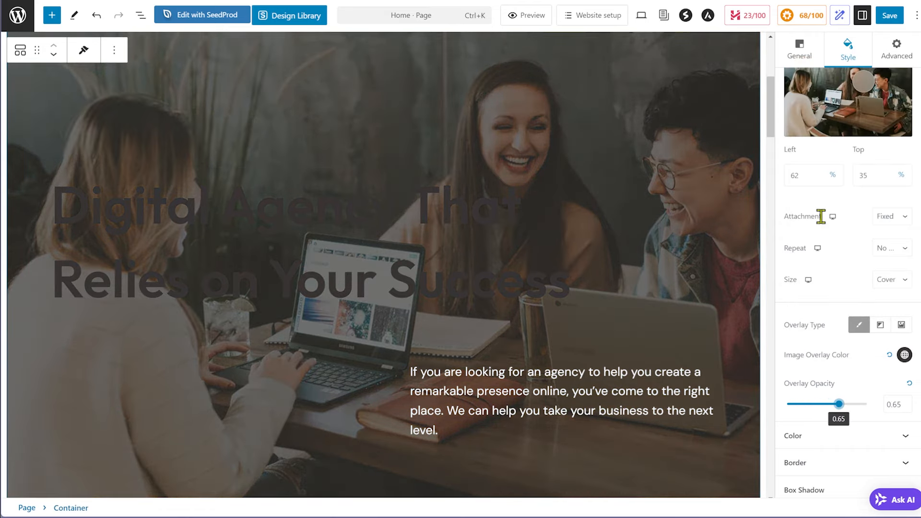
Set the hero heading's text colour to white FFFFFF and select the hero container again
click(421, 254)
triple_click(450, 210)
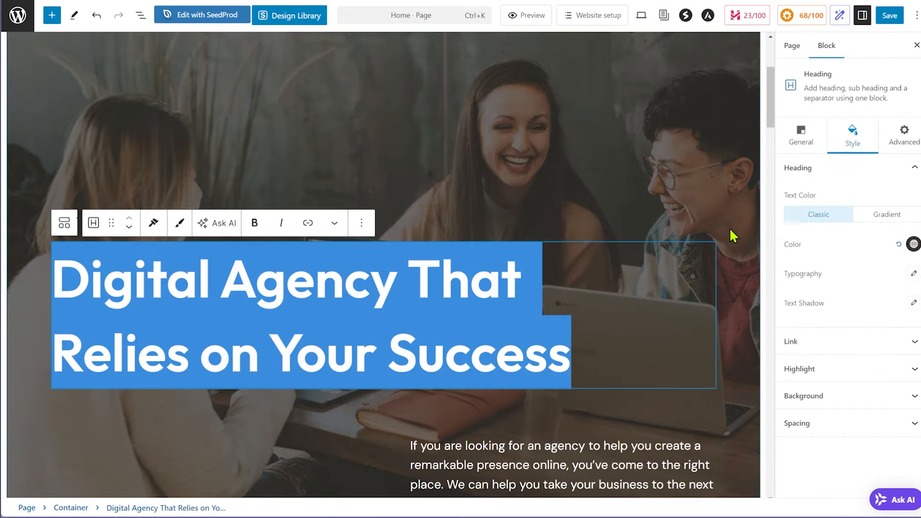
click(914, 245)
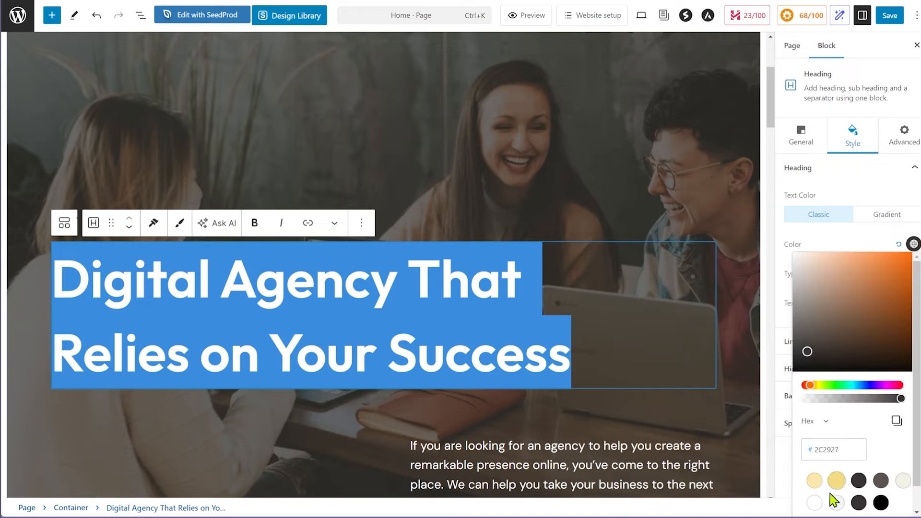
click(818, 507)
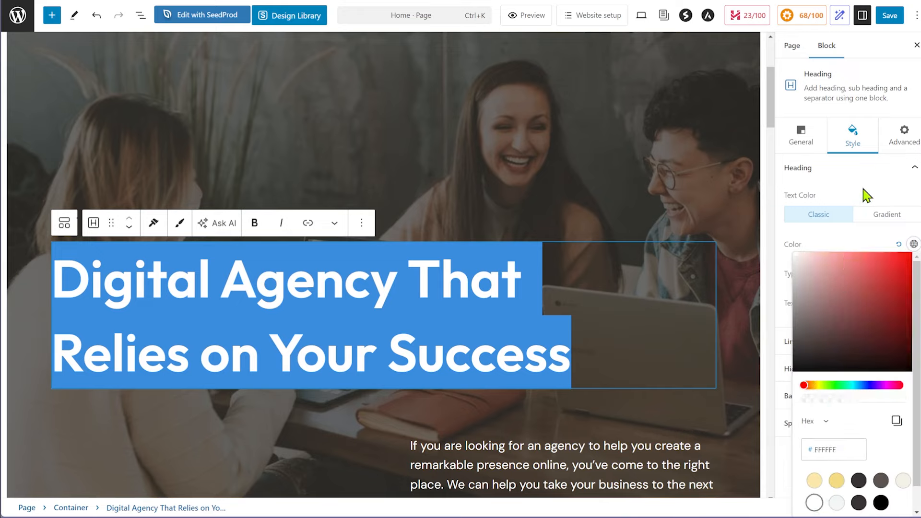
click(864, 192)
click(661, 166)
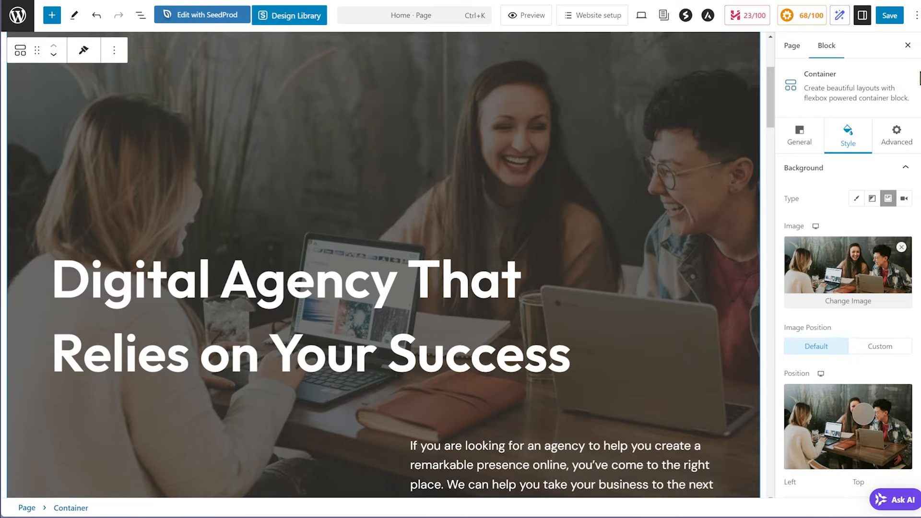
Examine the hero container's general settings and review the "Hire Us For" and "About Us" sections further down the page
scroll(592, 184, down, 5)
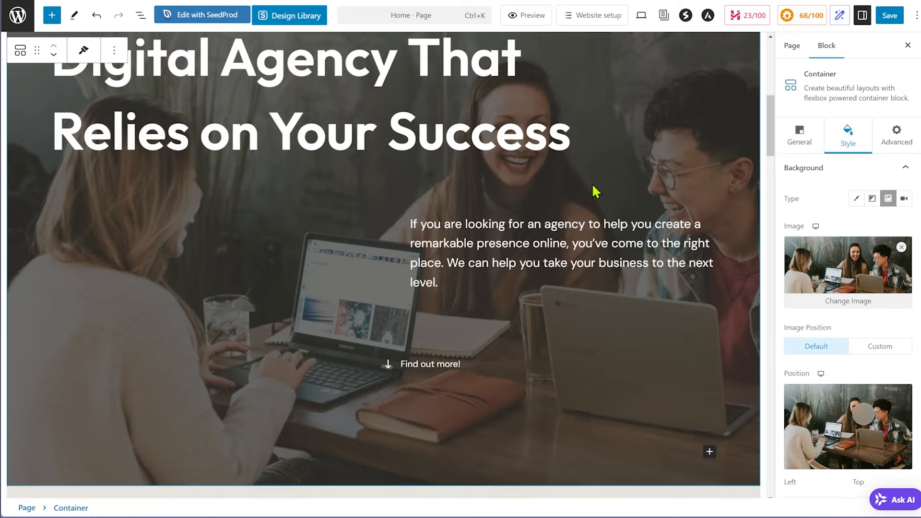
click(804, 138)
scroll(835, 221, down, 3)
scroll(837, 226, down, 1)
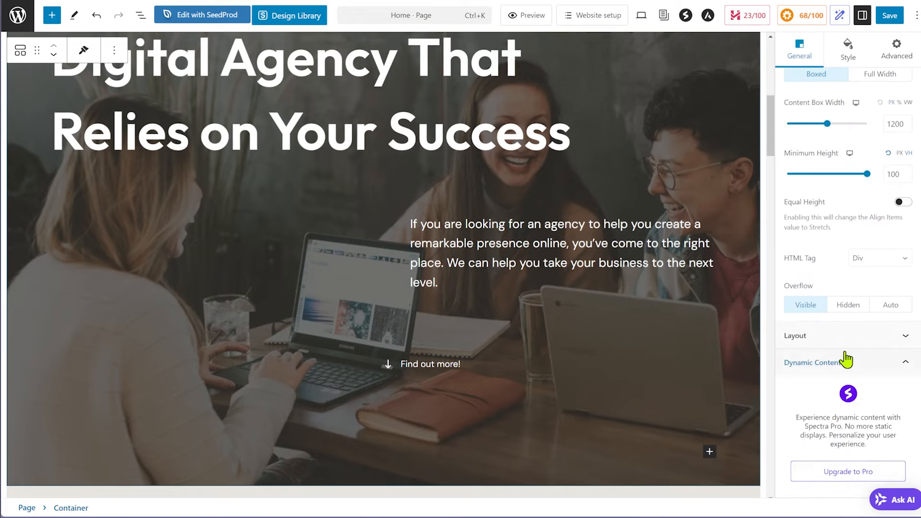
scroll(663, 168, down, 5)
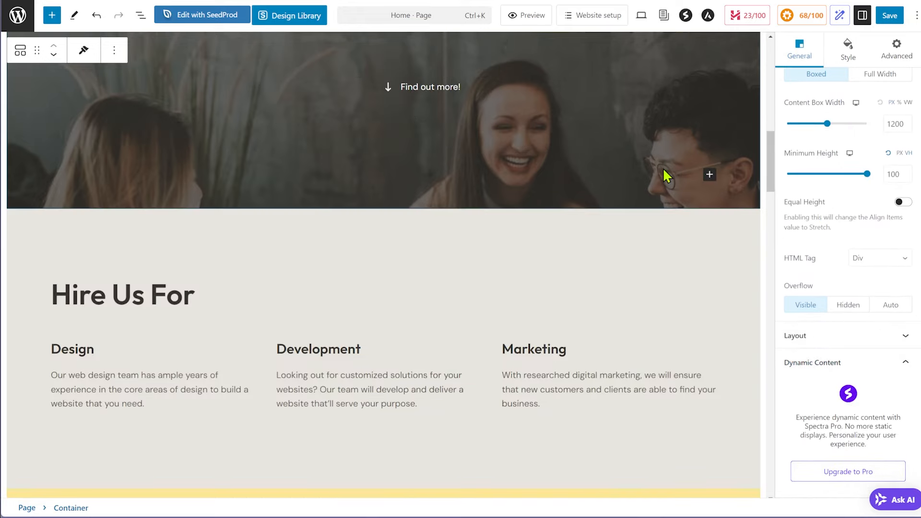
click(151, 286)
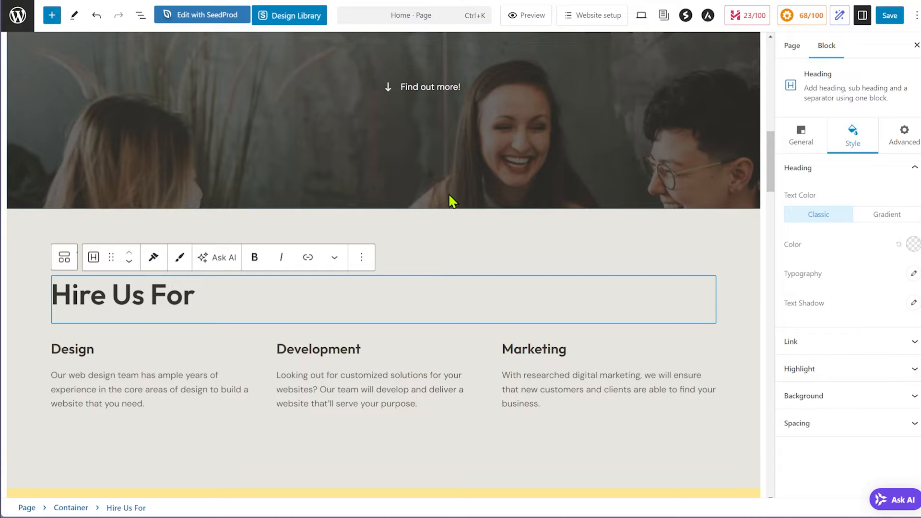
scroll(451, 201, down, 7)
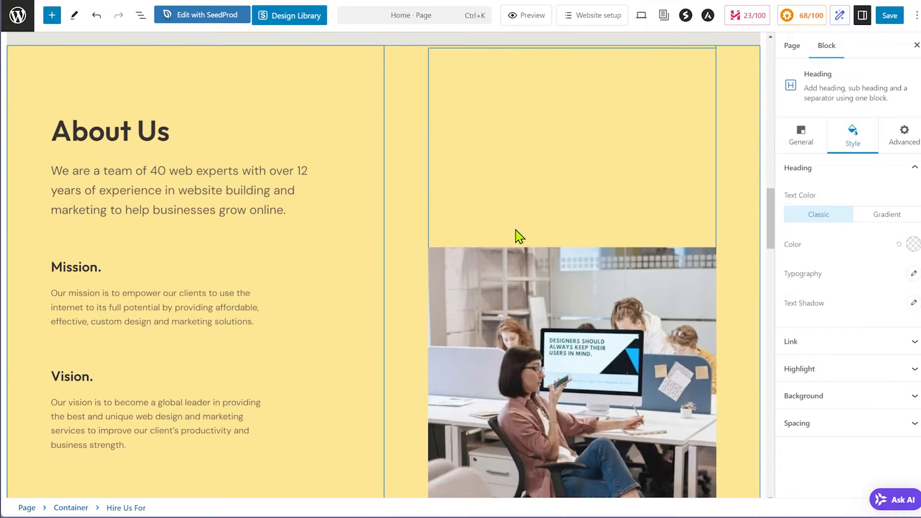
scroll(508, 231, up, 4)
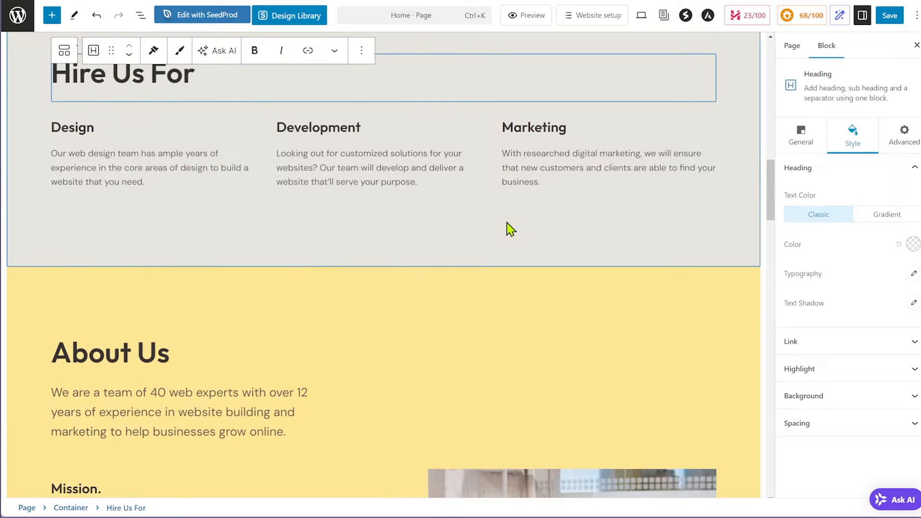
scroll(315, 199, up, 2)
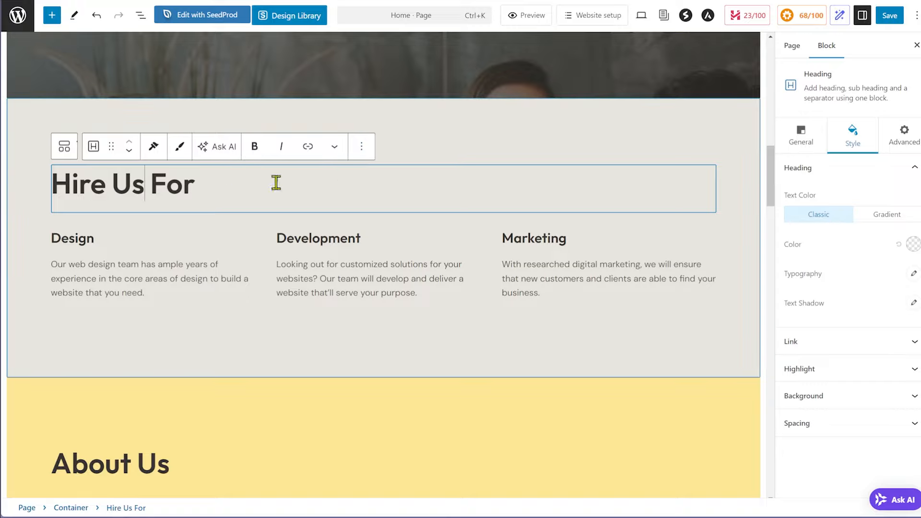
Delete the "Hire Us For" heading block from its section
click(218, 182)
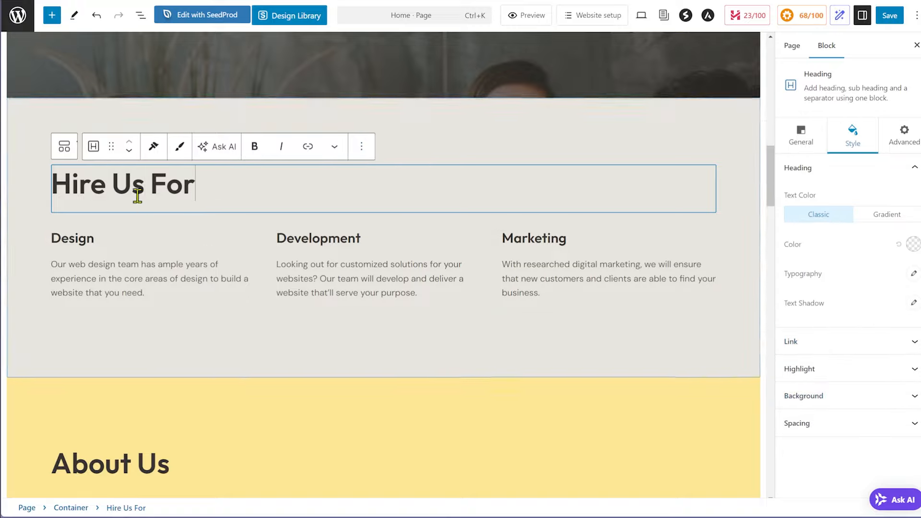
click(362, 147)
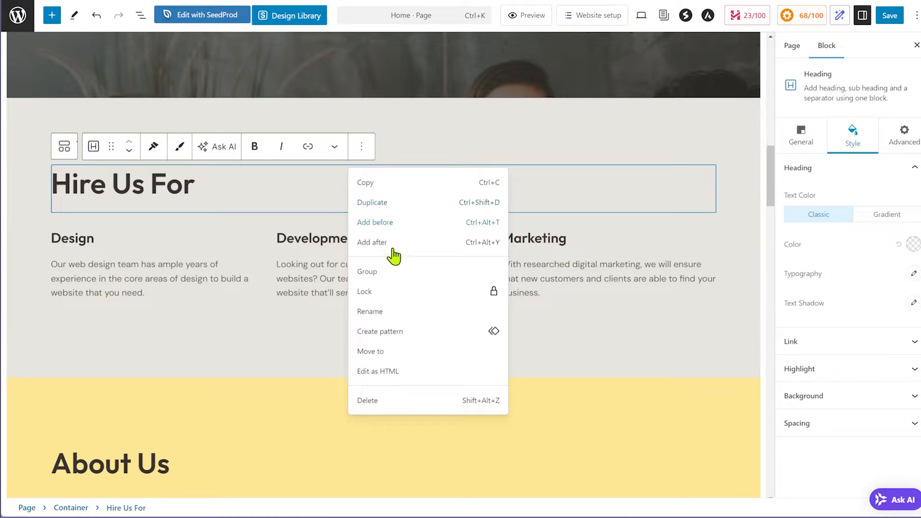
click(388, 405)
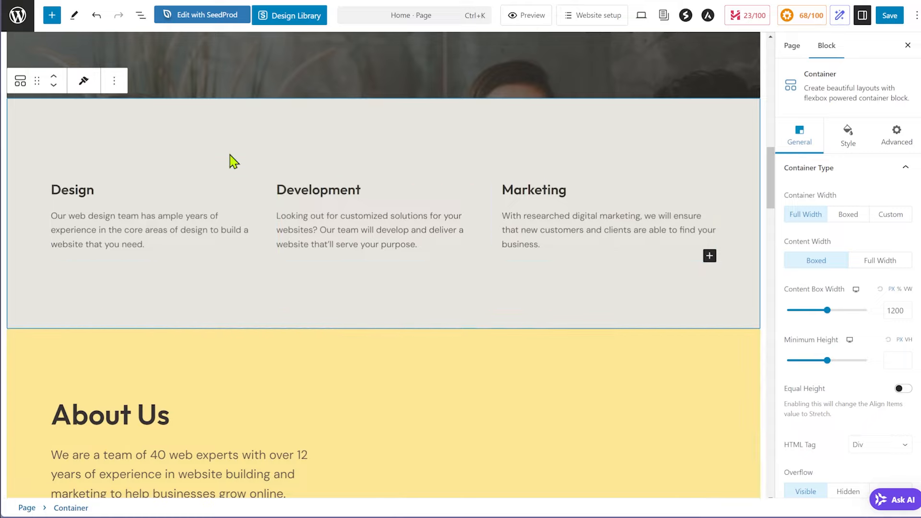
Undo the heading's deletion and open the block options of the restored "Hire Us For" heading
click(97, 17)
scroll(401, 261, down, 5)
scroll(402, 261, down, 4)
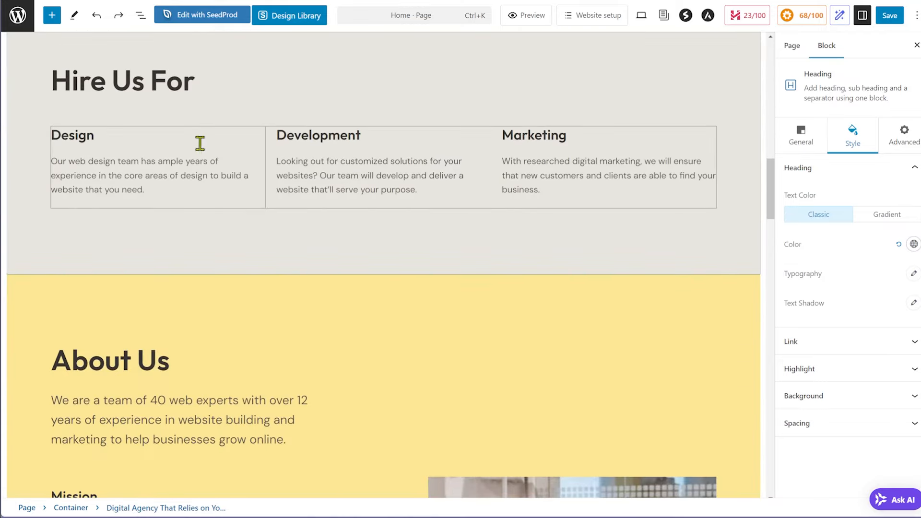
click(166, 82)
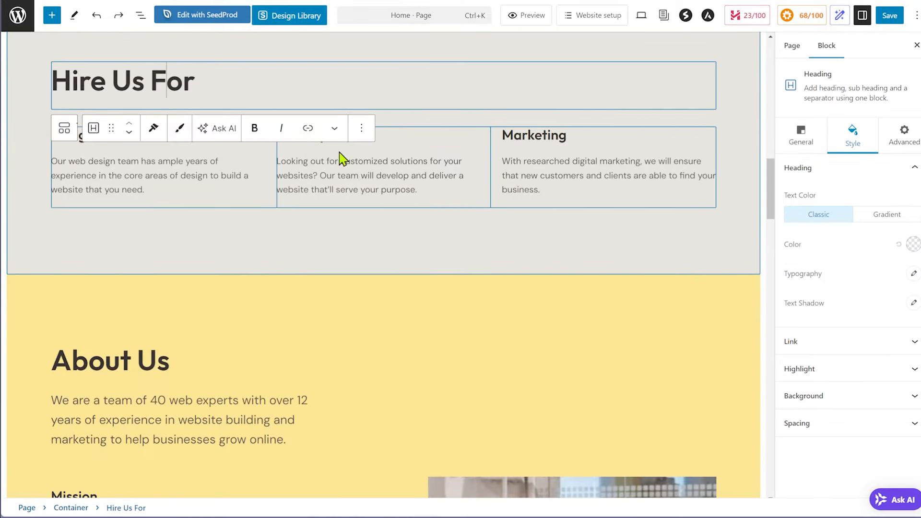
scroll(431, 233, up, 3)
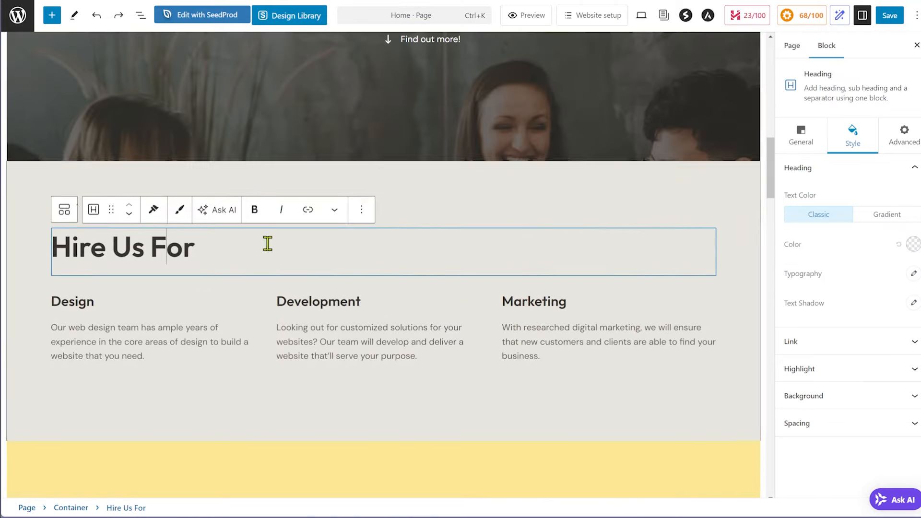
click(390, 207)
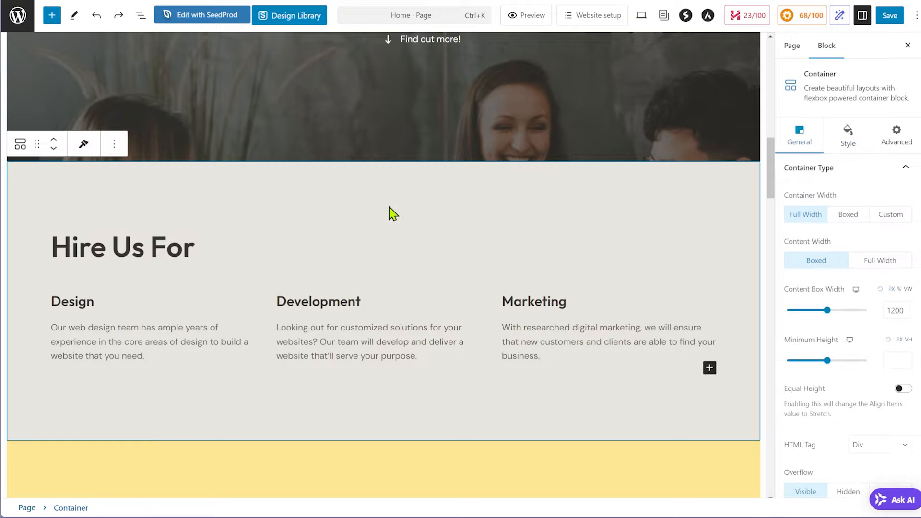
click(227, 246)
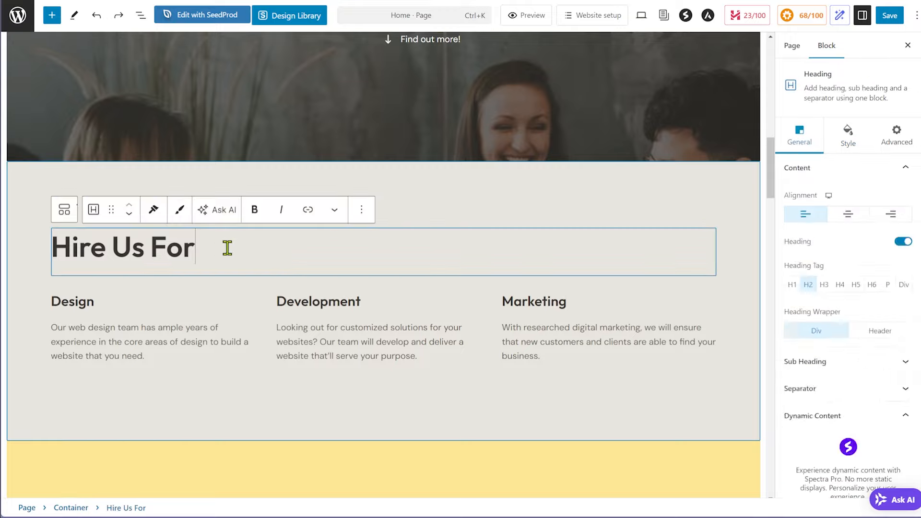
click(362, 211)
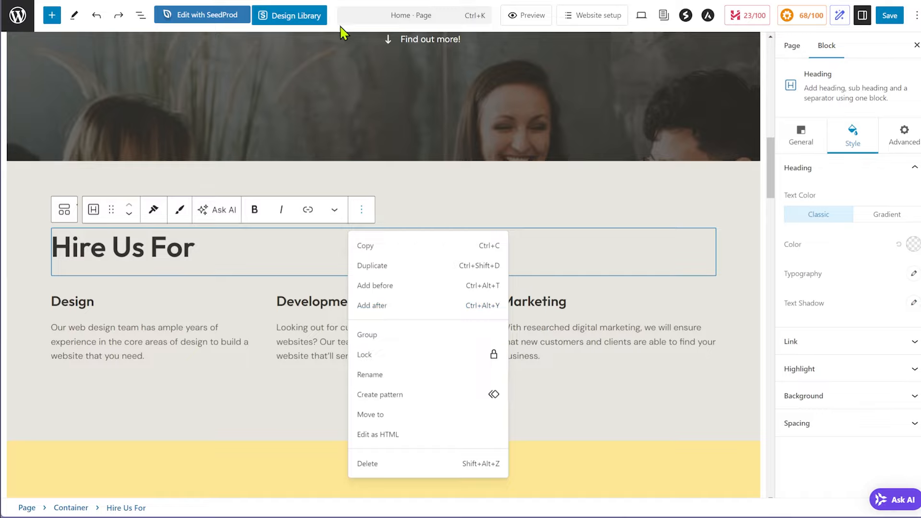
Open the block inserter and look through the available Spectra, Text, Media, Design and Widgets blocks
click(53, 15)
click(53, 16)
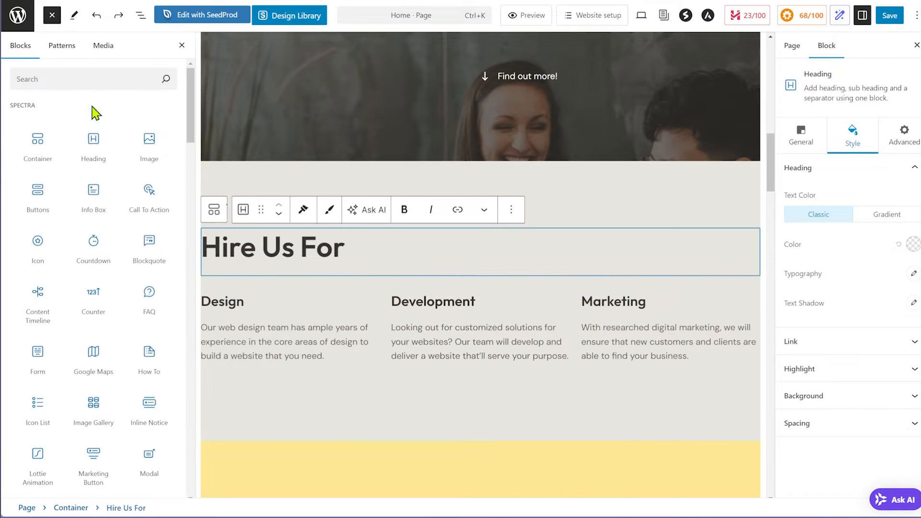
scroll(96, 163, down, 6)
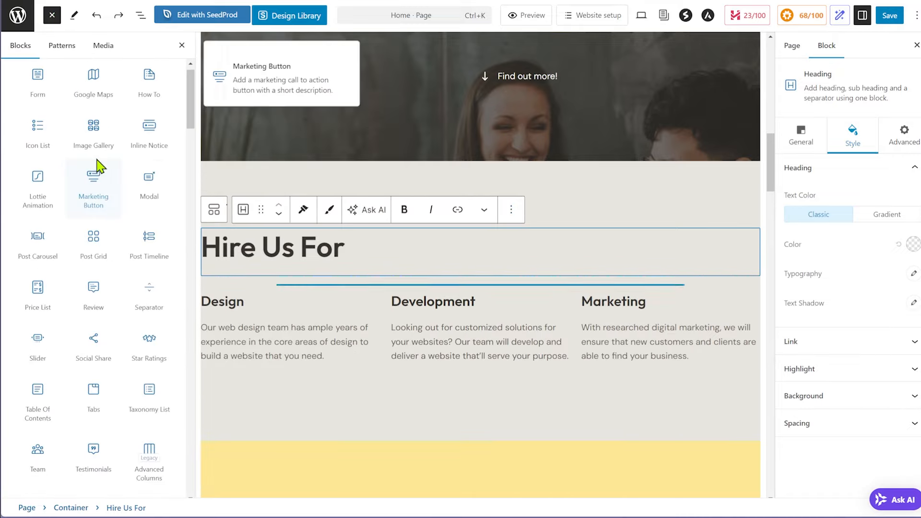
scroll(98, 164, up, 6)
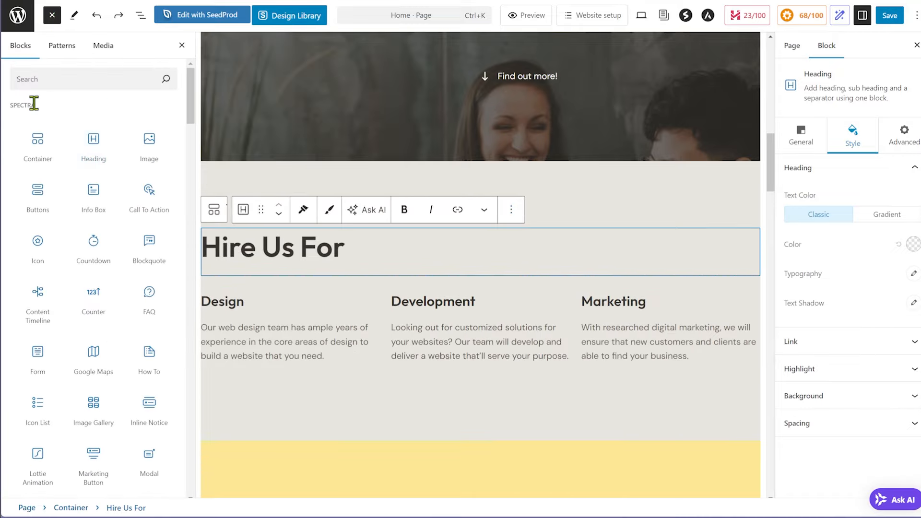
scroll(87, 144, down, 8)
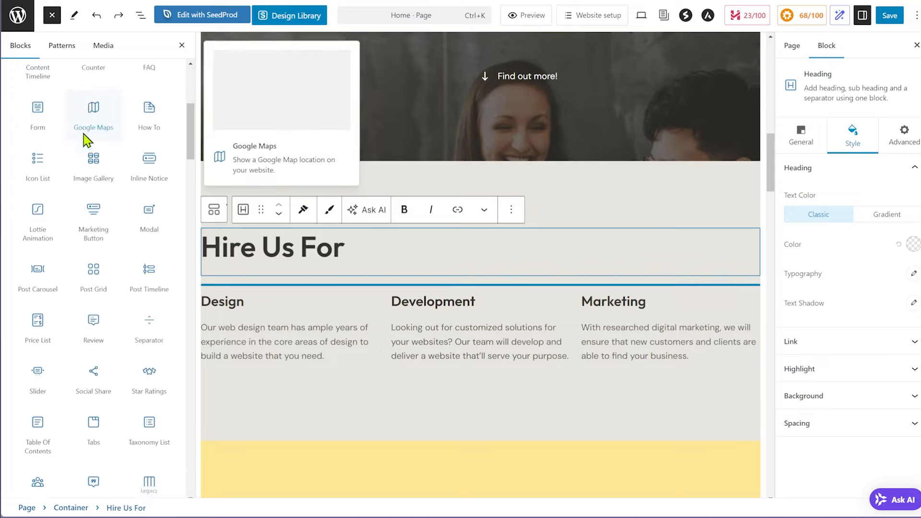
scroll(81, 158, down, 2)
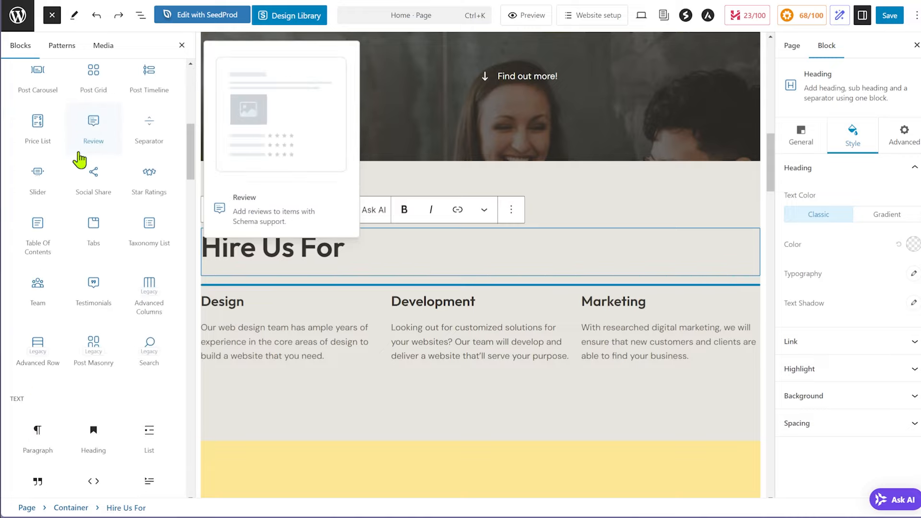
scroll(80, 192, down, 5)
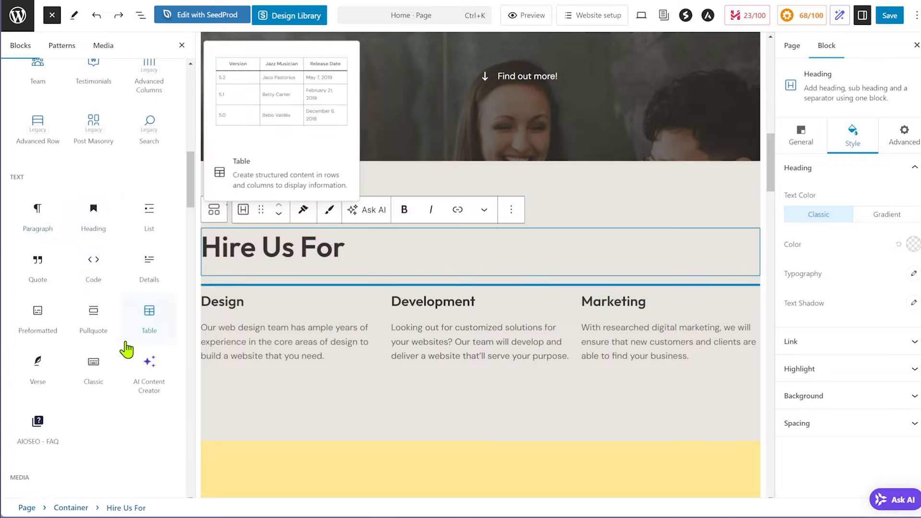
scroll(117, 312, down, 3)
scroll(115, 306, down, 3)
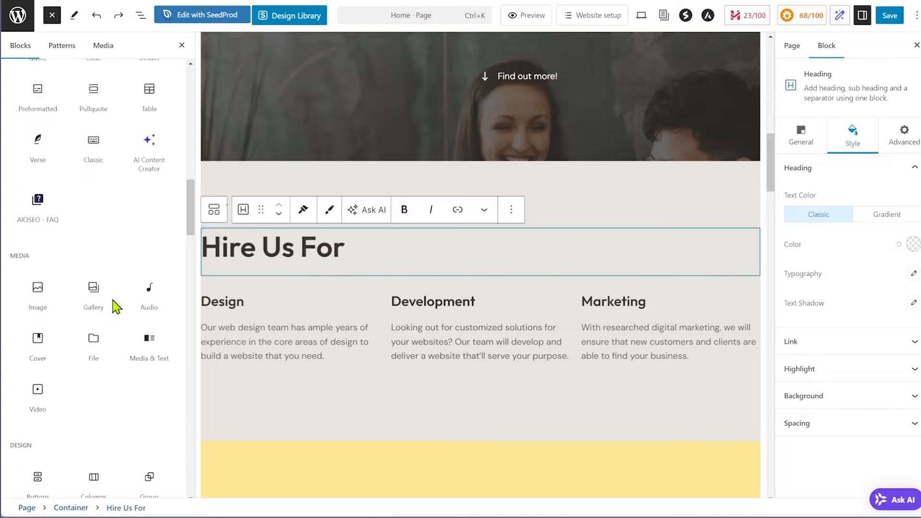
scroll(60, 275, down, 3)
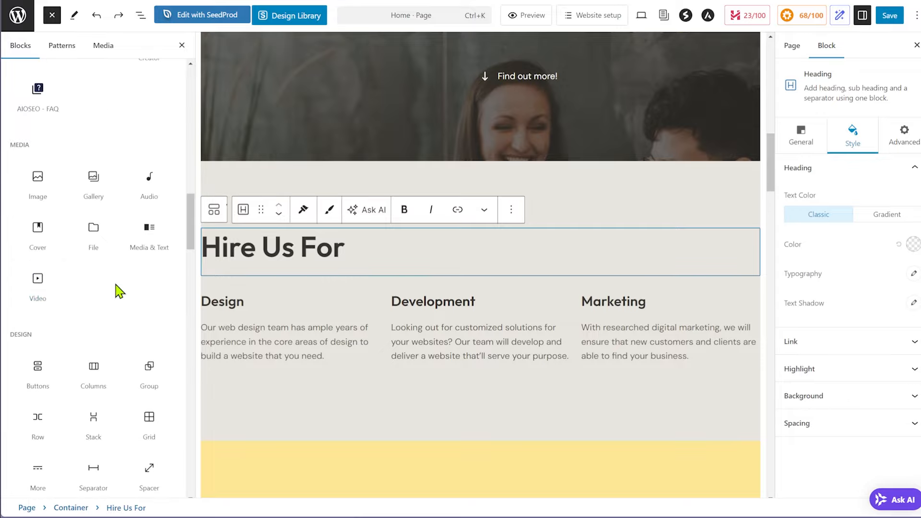
scroll(62, 290, down, 3)
scroll(93, 256, down, 3)
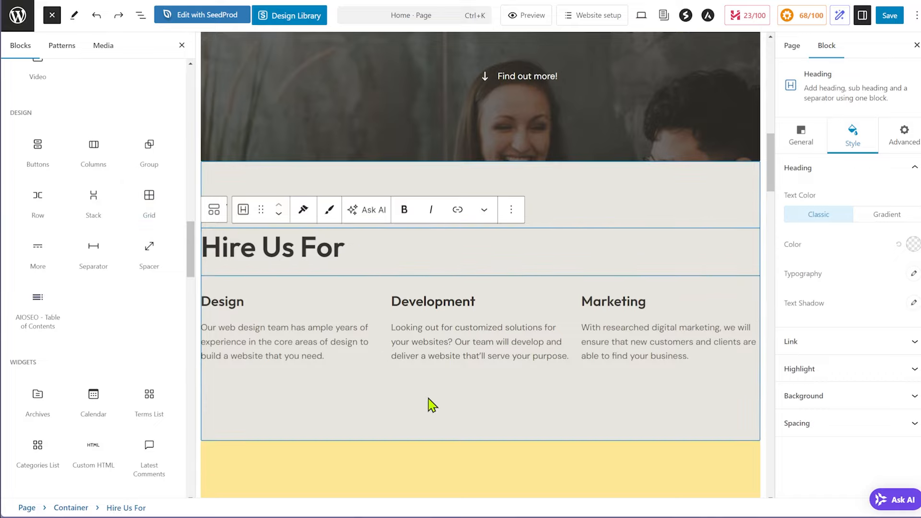
Show the page's block structure, expand the "Hire Us For" section and select its inner container with the Design, Development and Marketing boxes
click(331, 305)
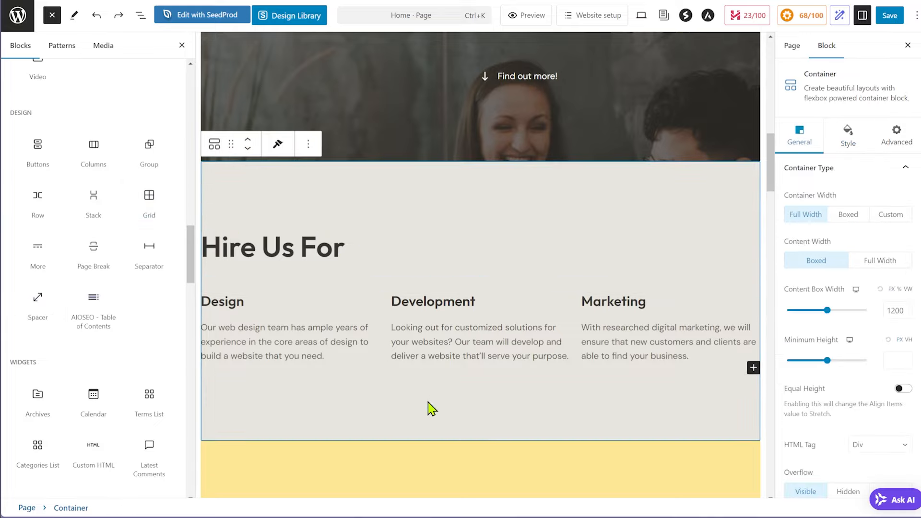
scroll(475, 388, down, 1)
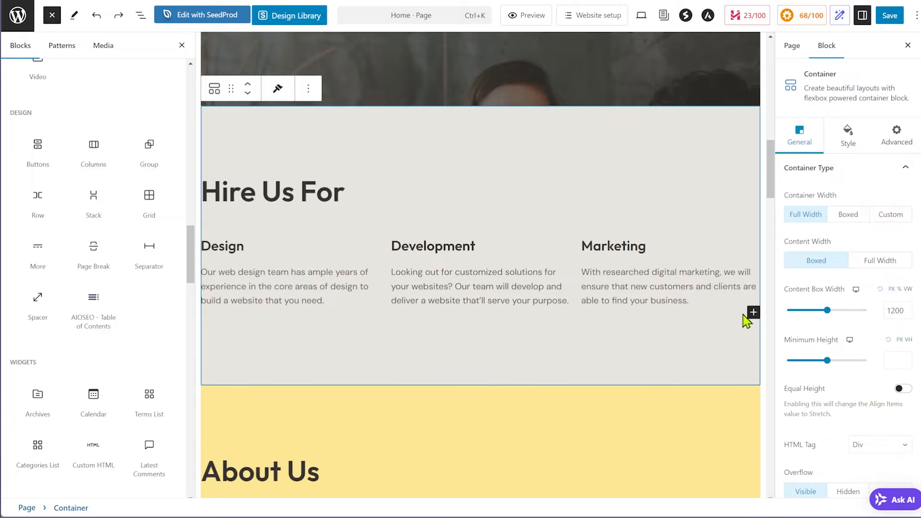
click(543, 272)
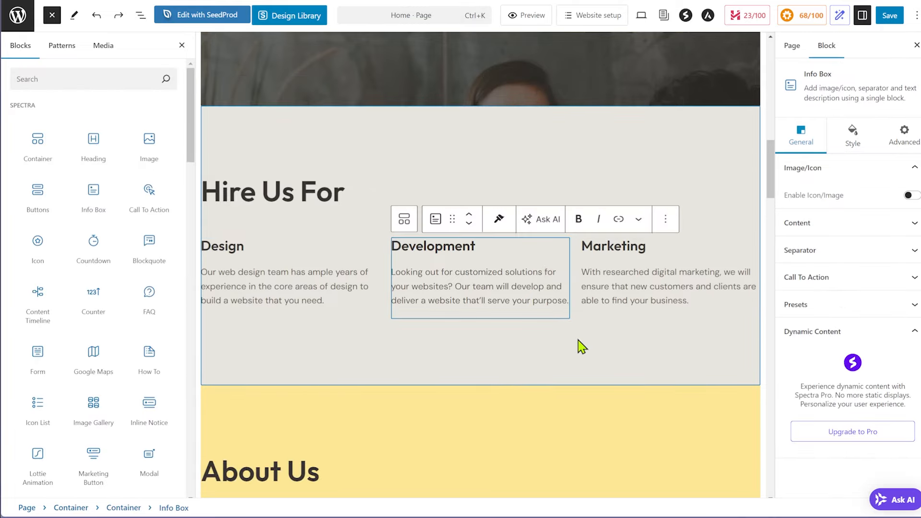
click(619, 349)
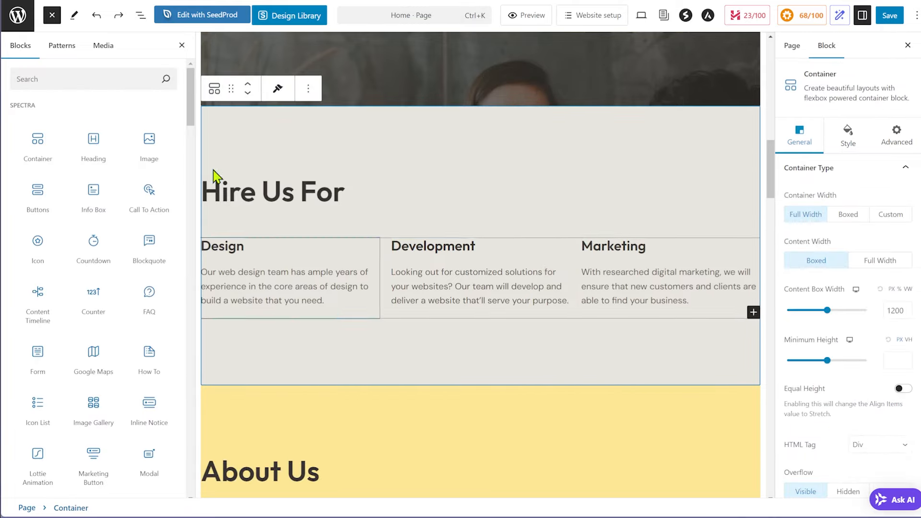
click(141, 15)
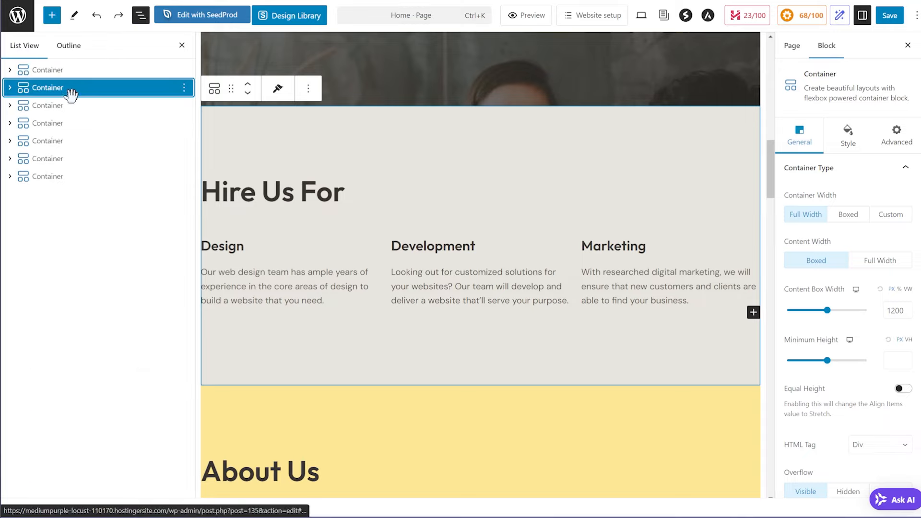
click(10, 87)
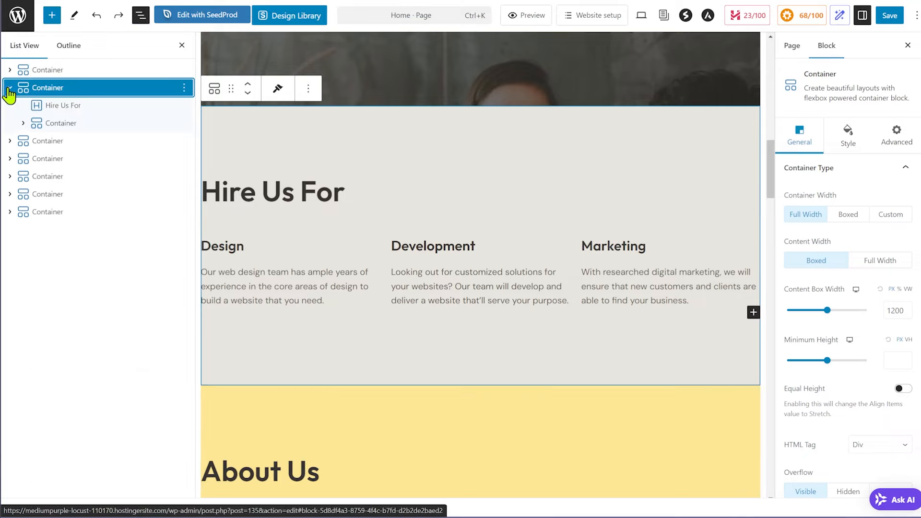
click(57, 123)
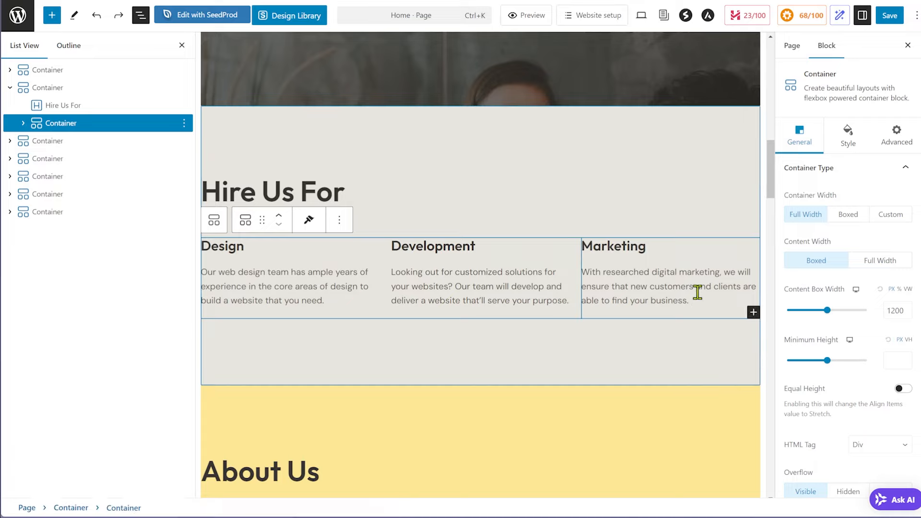
Search the blocks for "butt" and insert a Call To Action block into the selected inner container
click(753, 313)
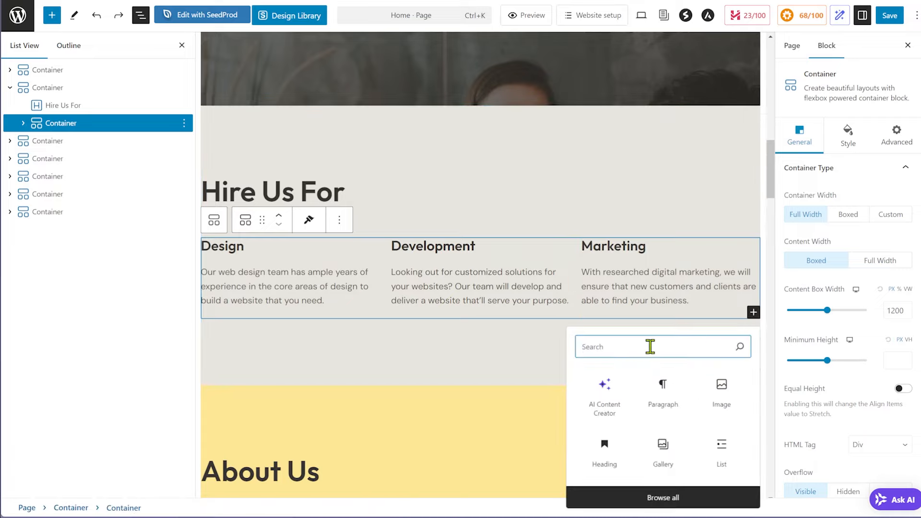
text(butt)
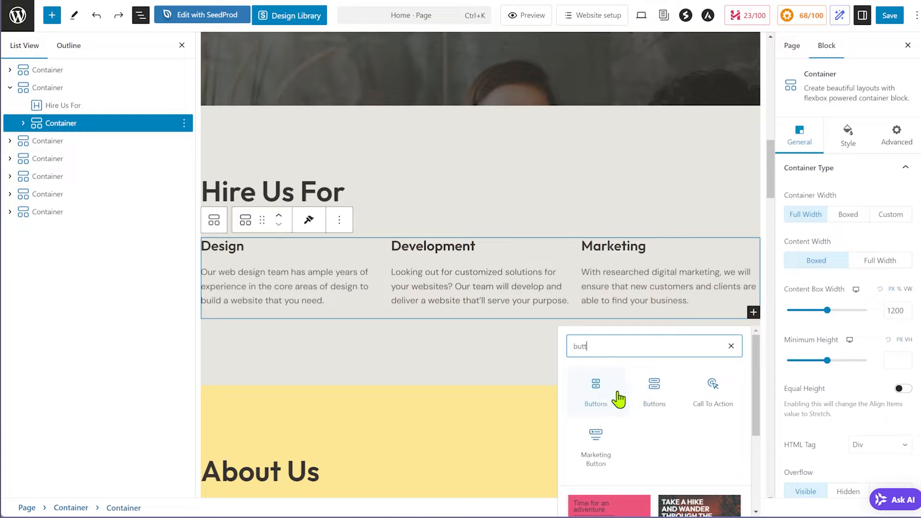
click(713, 391)
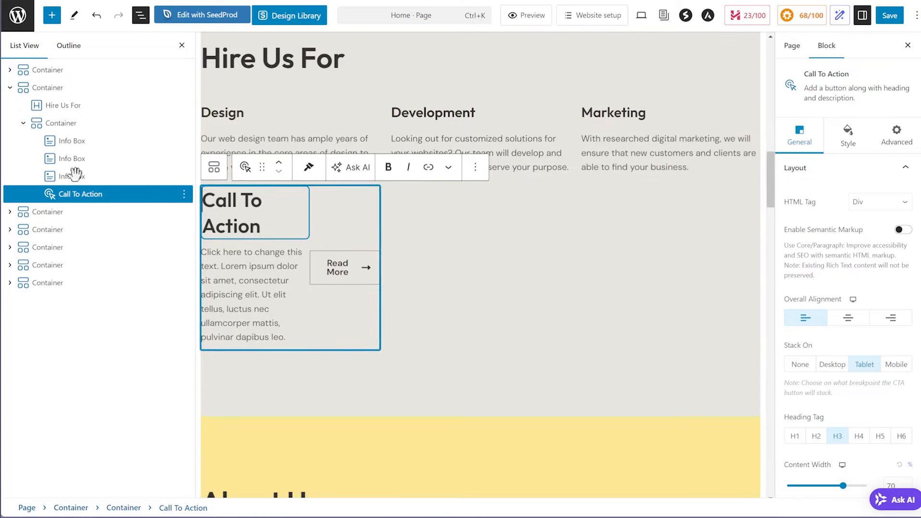
Replace the Call To Action block in the inner "Hire Us For" container with a Marketing Button block found by searching for "butt"
click(184, 195)
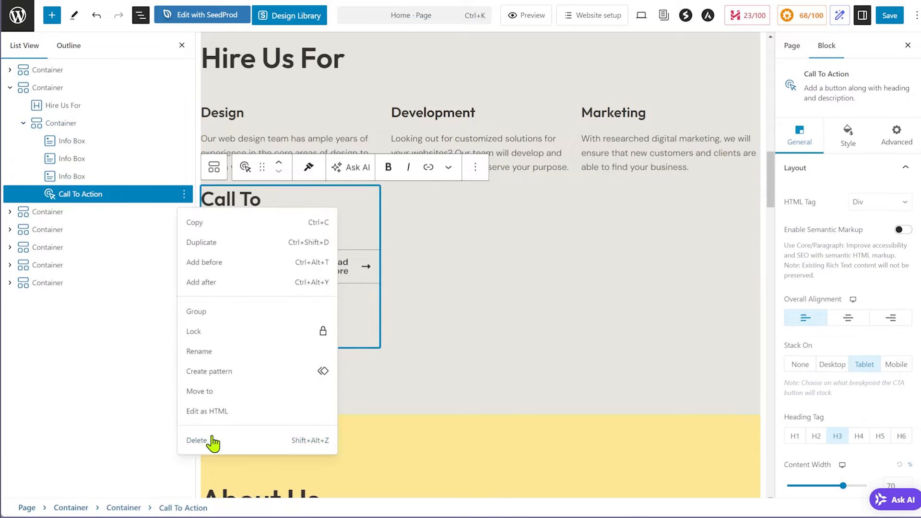
click(196, 441)
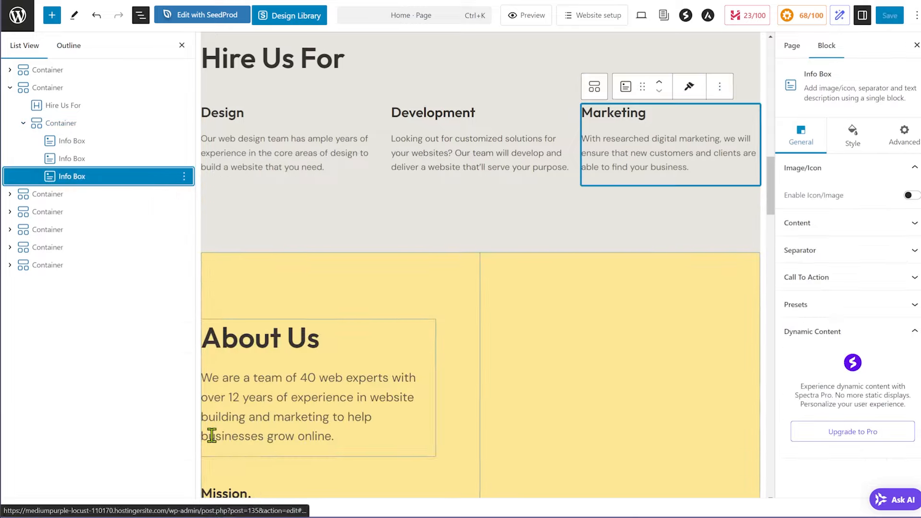
click(91, 125)
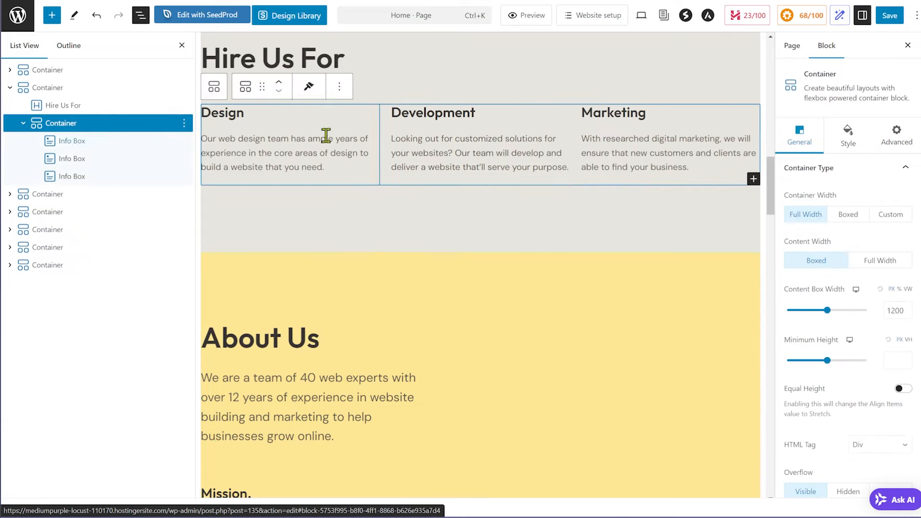
click(753, 180)
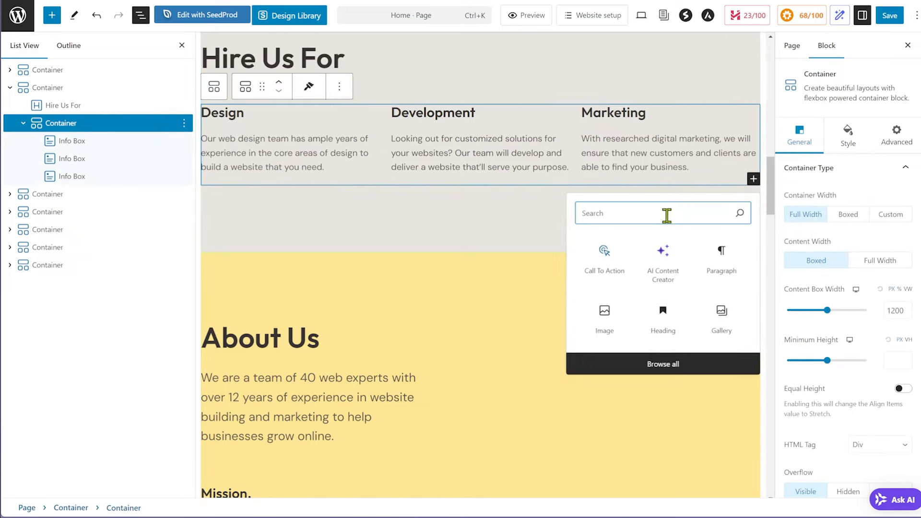
text(butt)
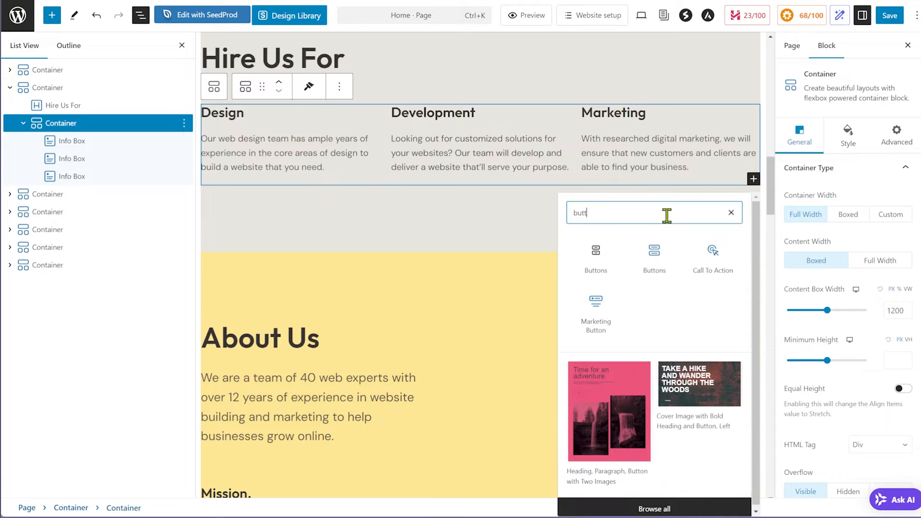
click(609, 311)
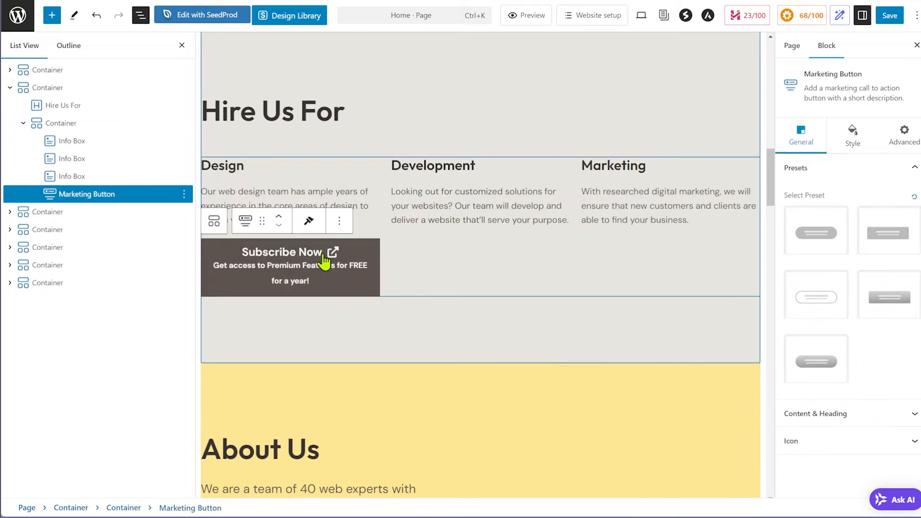
Replace the Marketing Button with the Spectra Buttons block in the same inner container, searching the blocks for "butt"
click(184, 193)
click(218, 440)
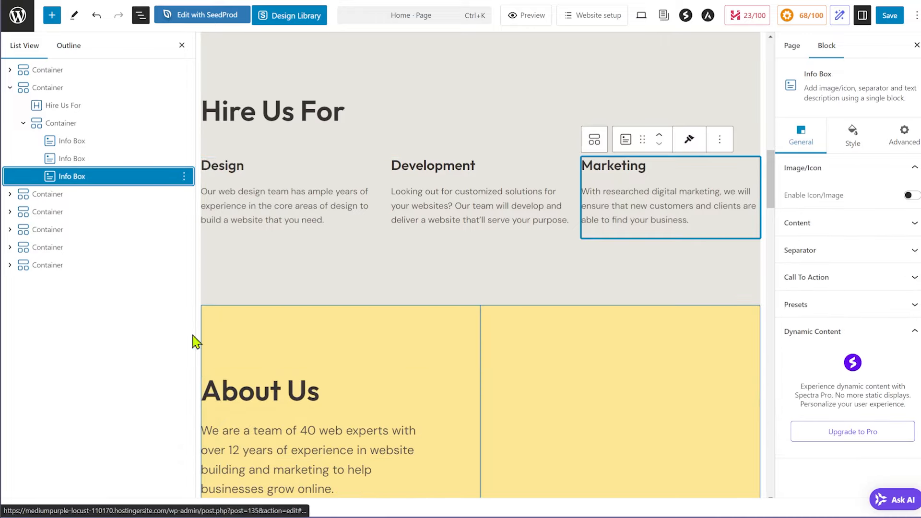
click(711, 238)
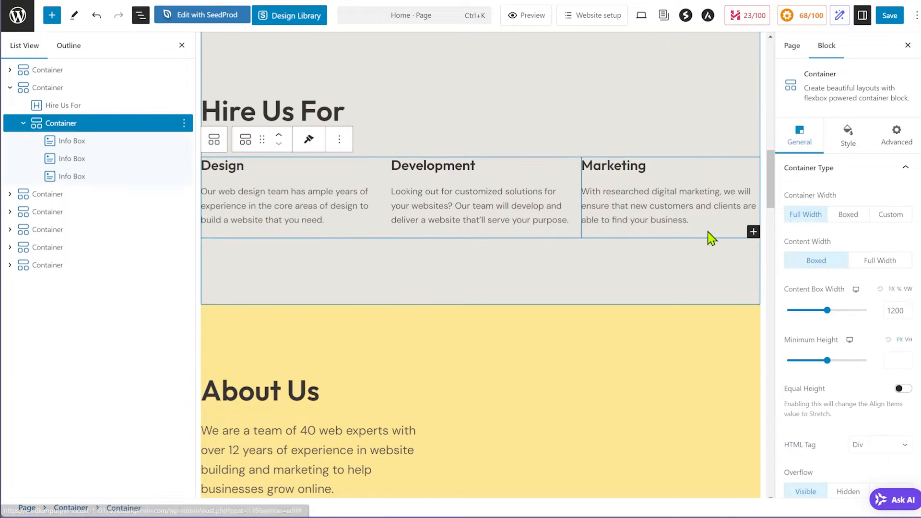
click(753, 232)
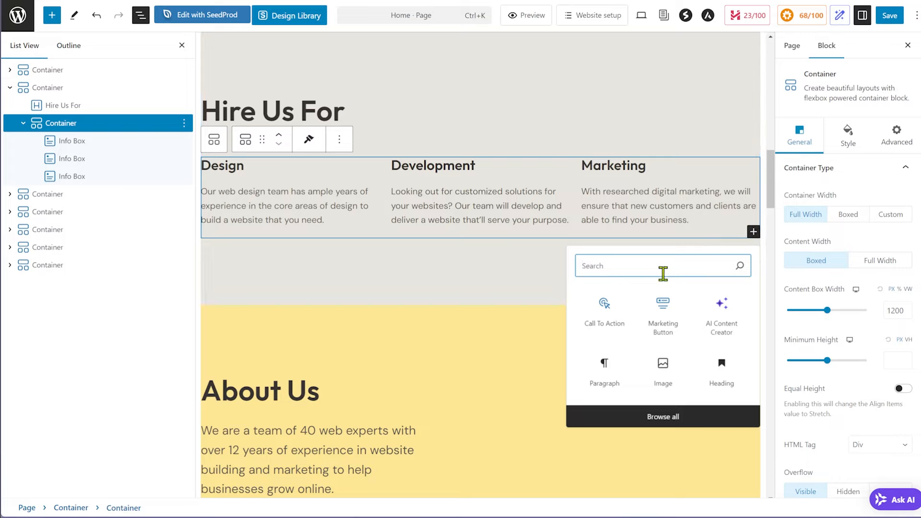
text(butt)
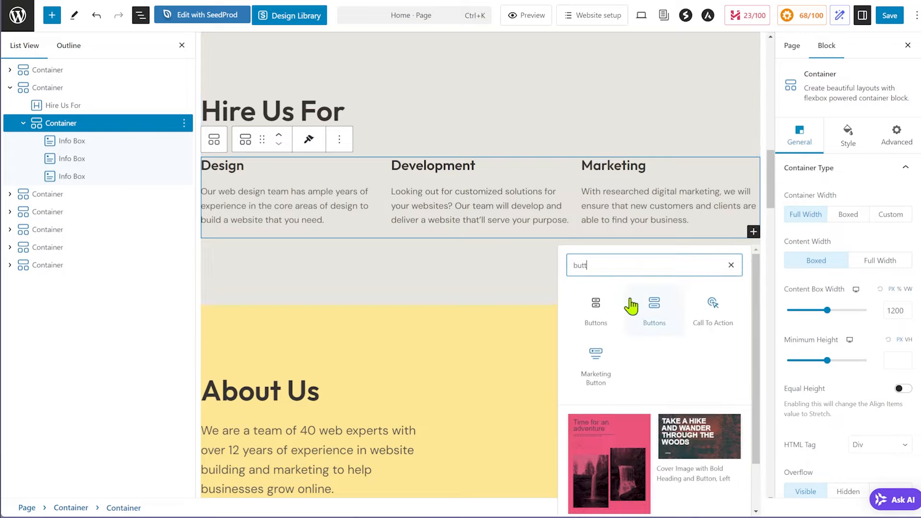
click(650, 303)
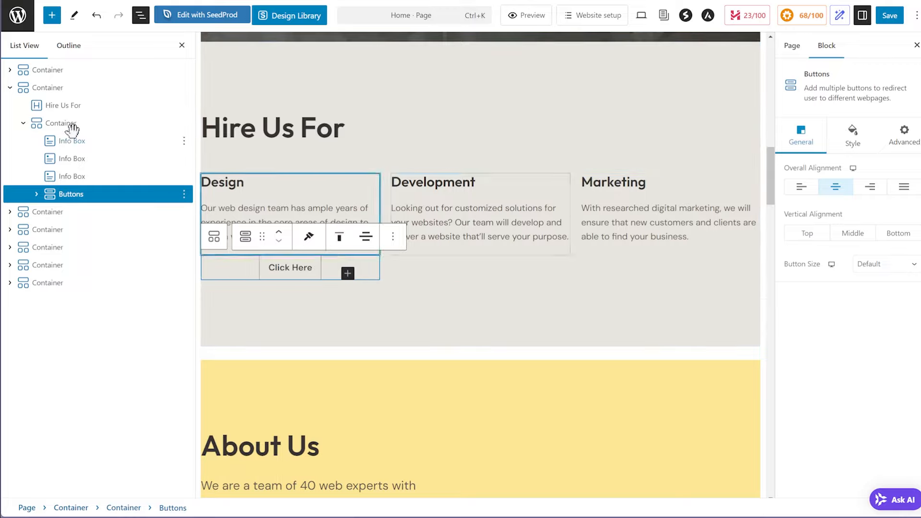
Check the Buttons block's place in the page structure, try the Medium button size and settle on Extra Large
click(23, 123)
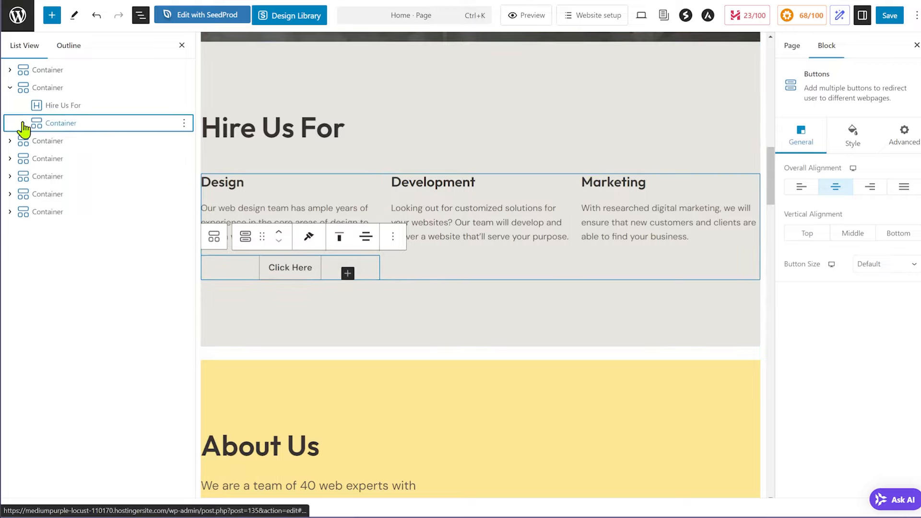
click(23, 124)
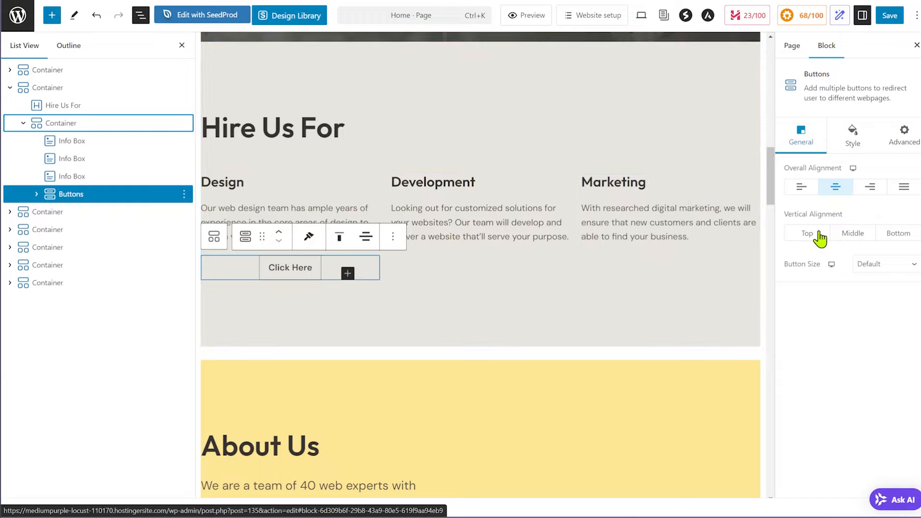
click(882, 276)
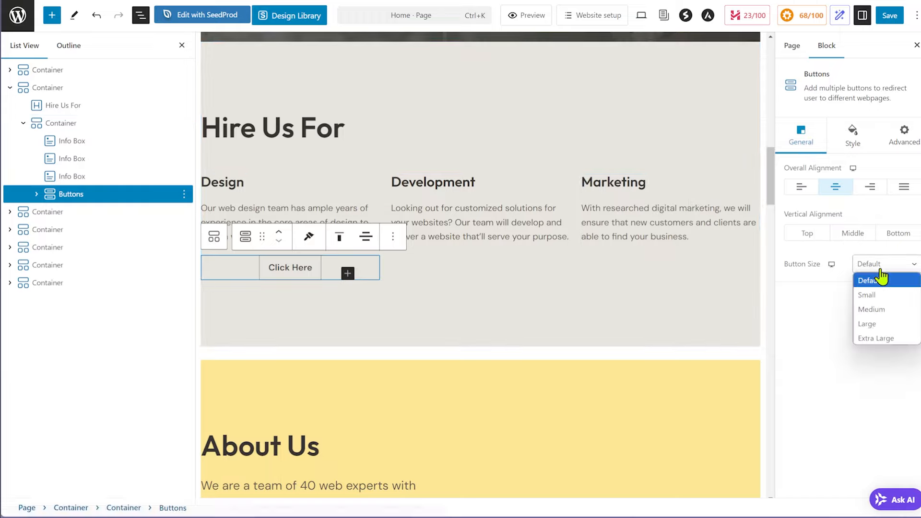
click(884, 309)
click(884, 269)
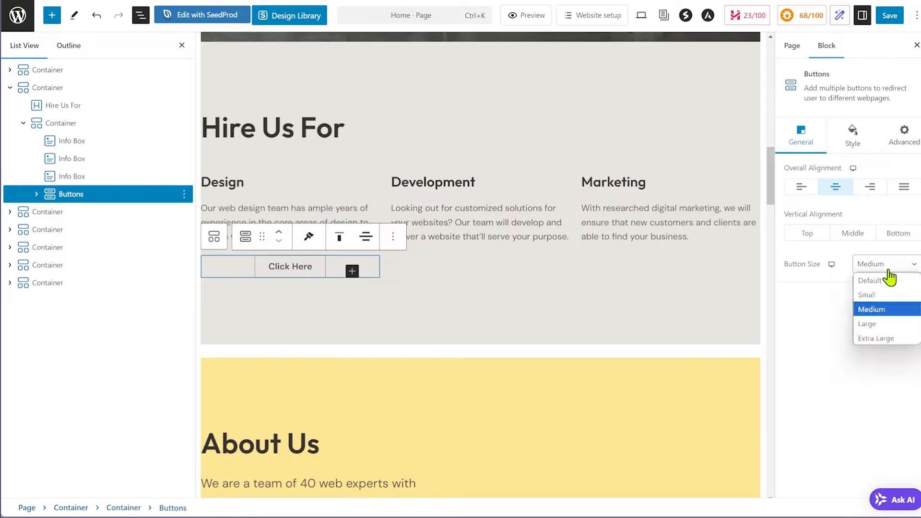
click(880, 335)
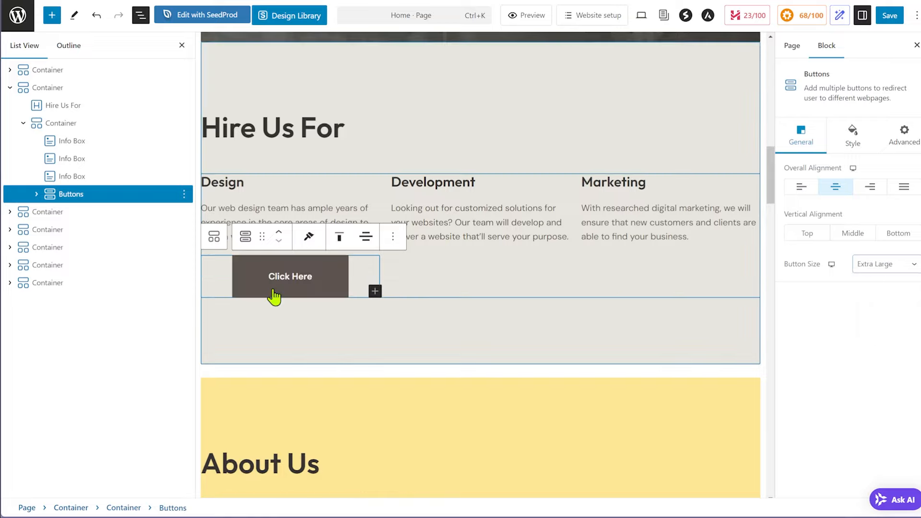
Look through the Buttons block's typography, animation and font weight options without changing them
click(853, 139)
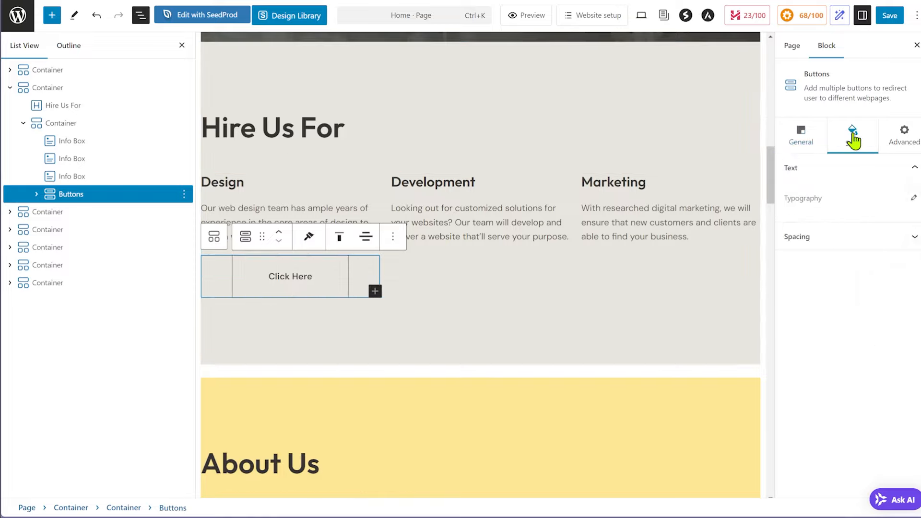
click(912, 200)
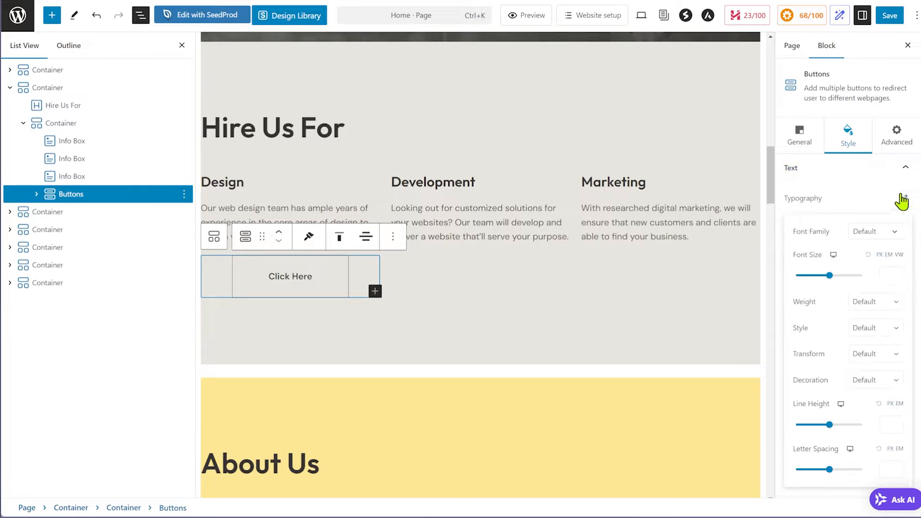
scroll(852, 186, down, 1)
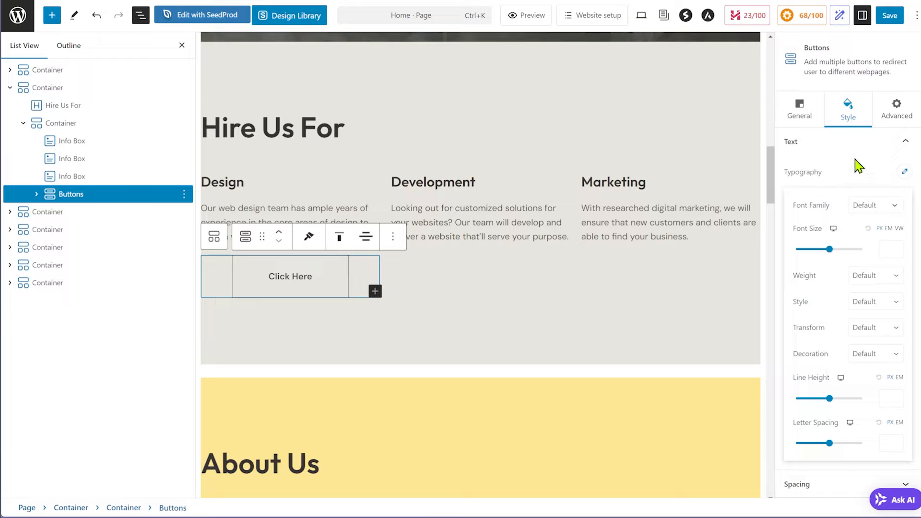
click(900, 124)
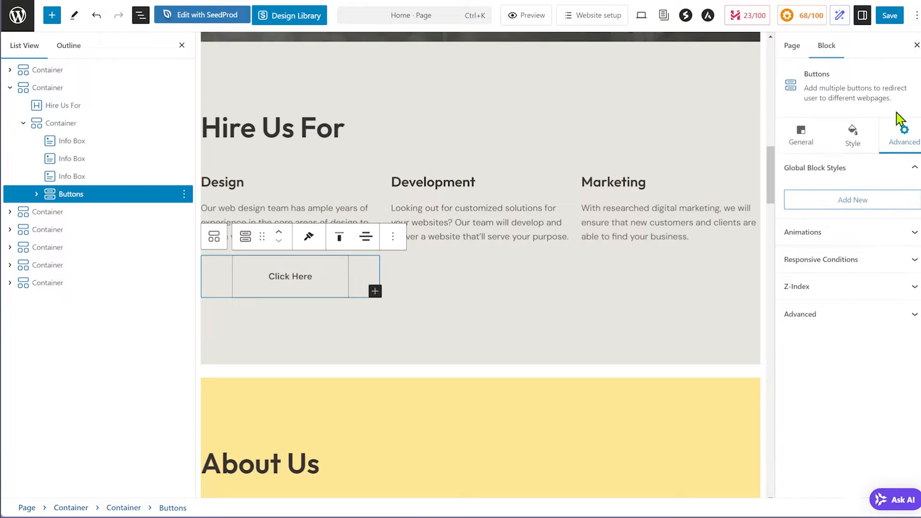
click(858, 232)
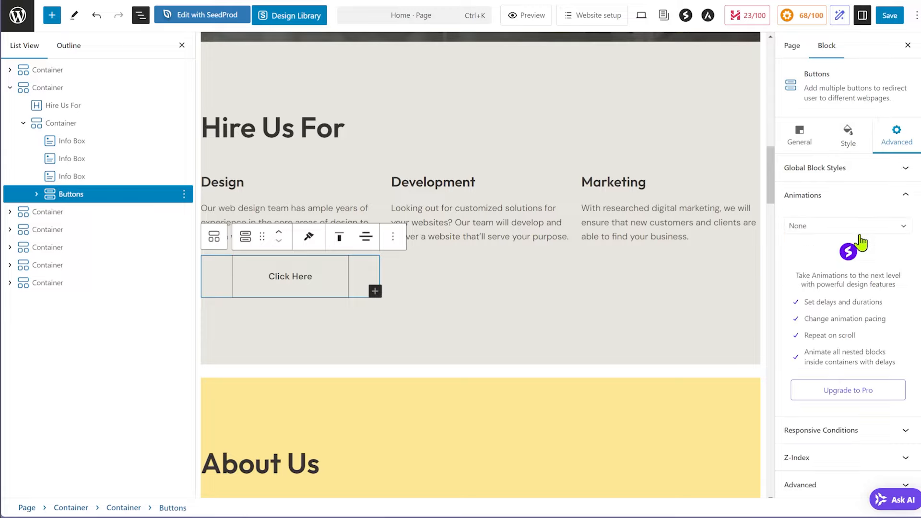
click(905, 197)
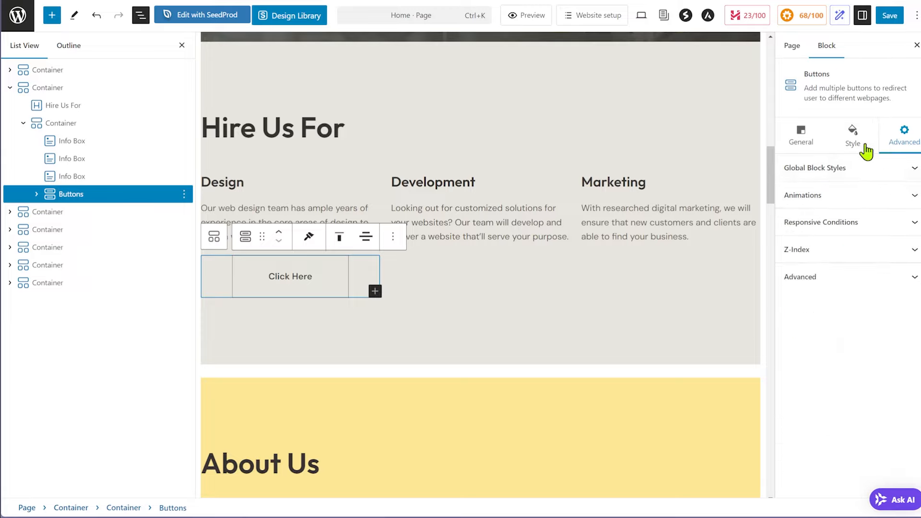
click(865, 147)
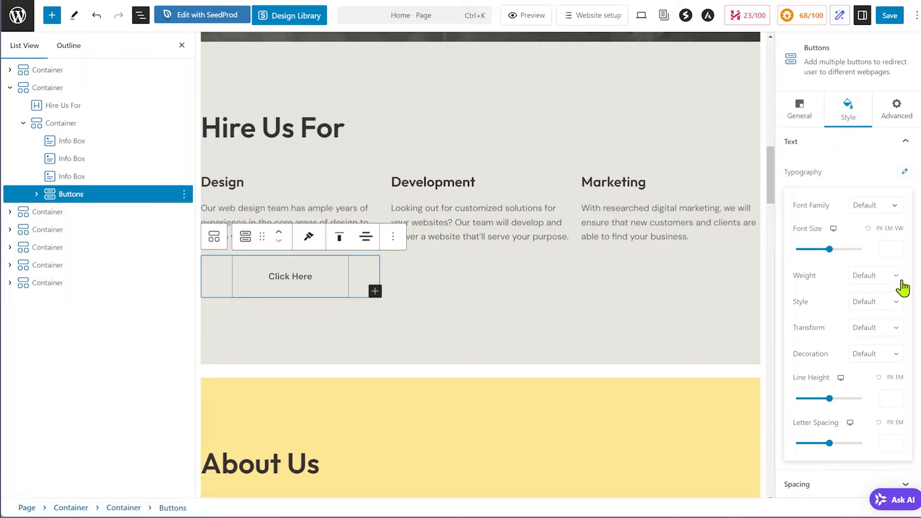
click(900, 277)
click(898, 288)
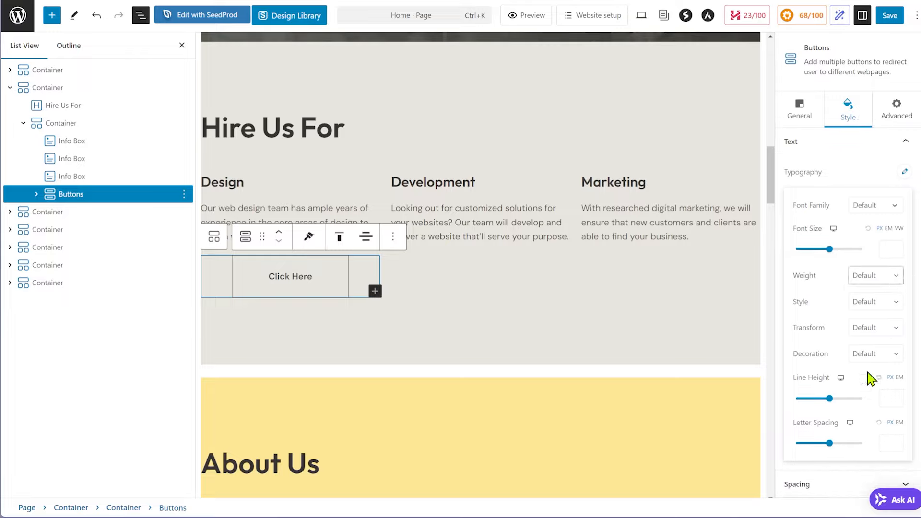
click(904, 143)
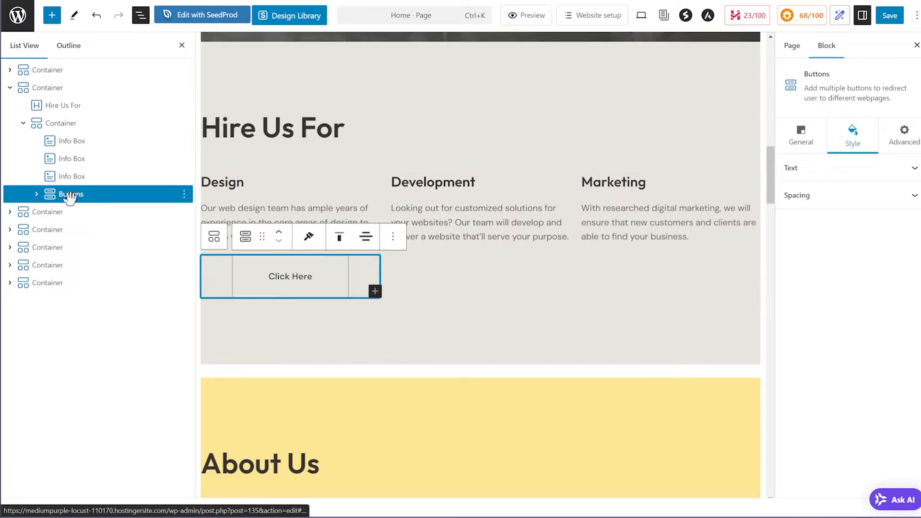
Move the Buttons block above the "Hire Us For" heading, then below the inner container so it sits centred under the three service boxes
drag(69, 198, 59, 109)
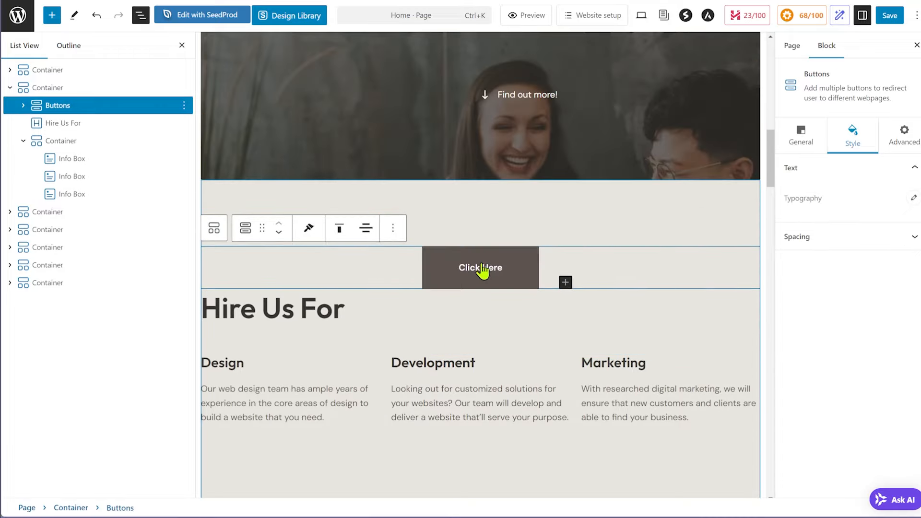
click(24, 140)
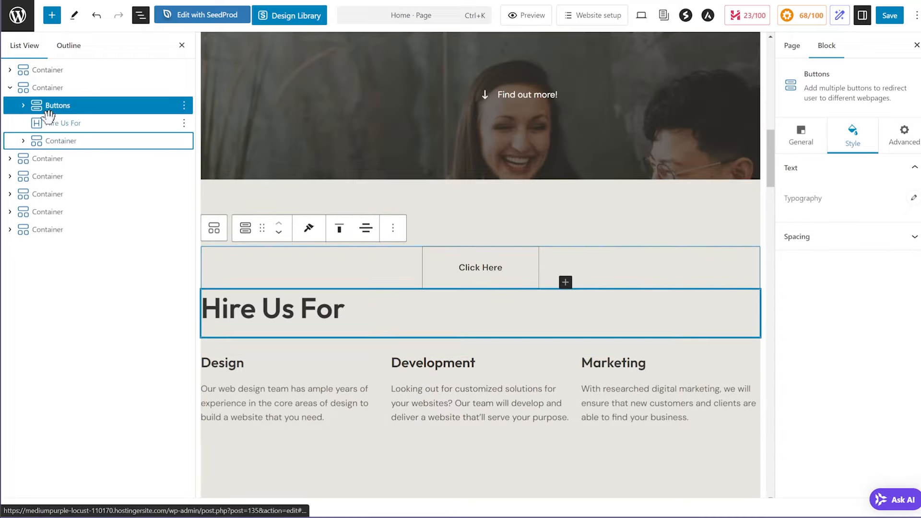
drag(54, 109, 75, 138)
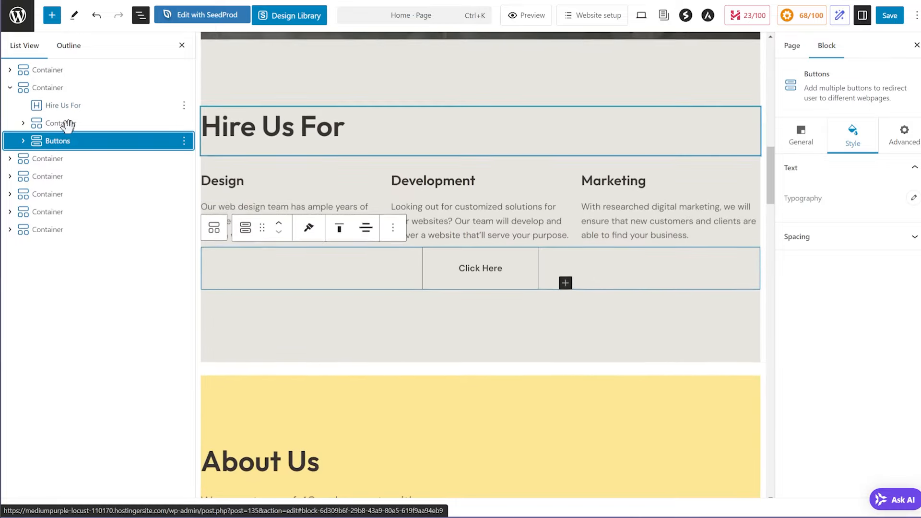
click(448, 326)
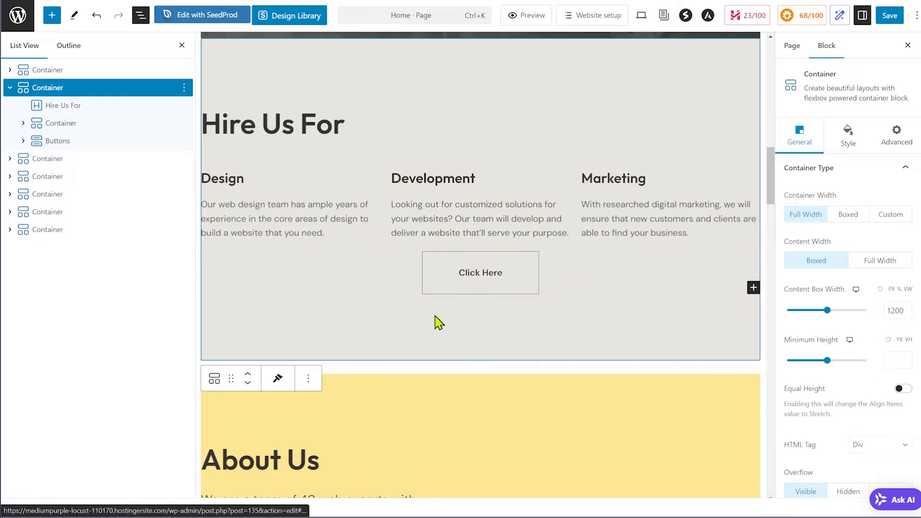
mouse_move(381, 375)
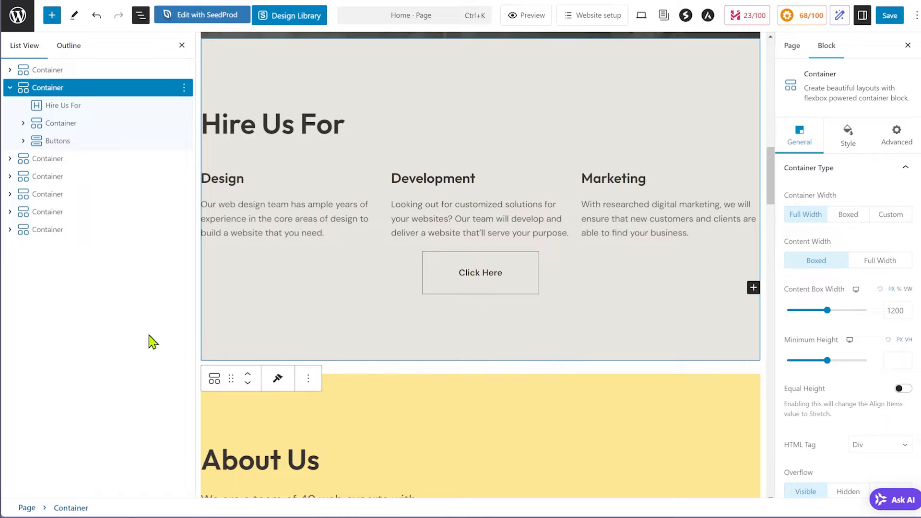
Select the "Click Here" button and apply the filled preset with fully rounded ends
click(499, 280)
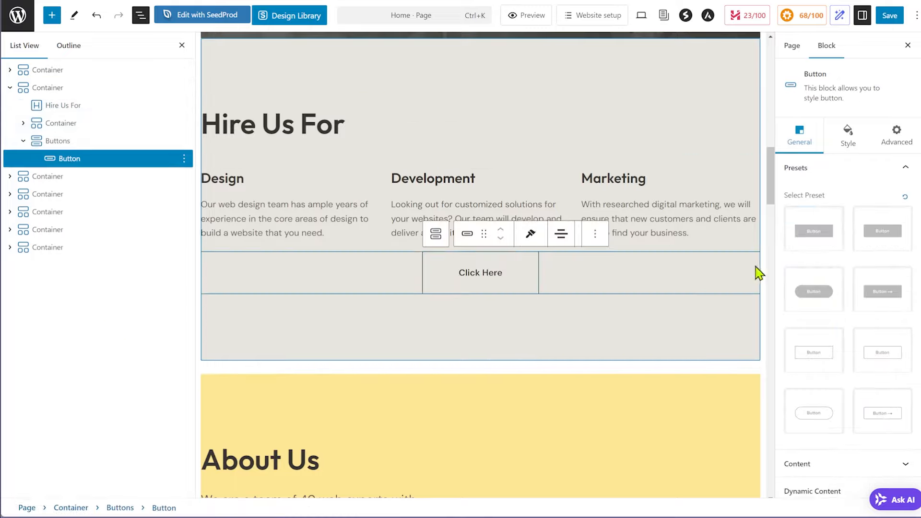
scroll(854, 240, down, 2)
scroll(854, 240, up, 2)
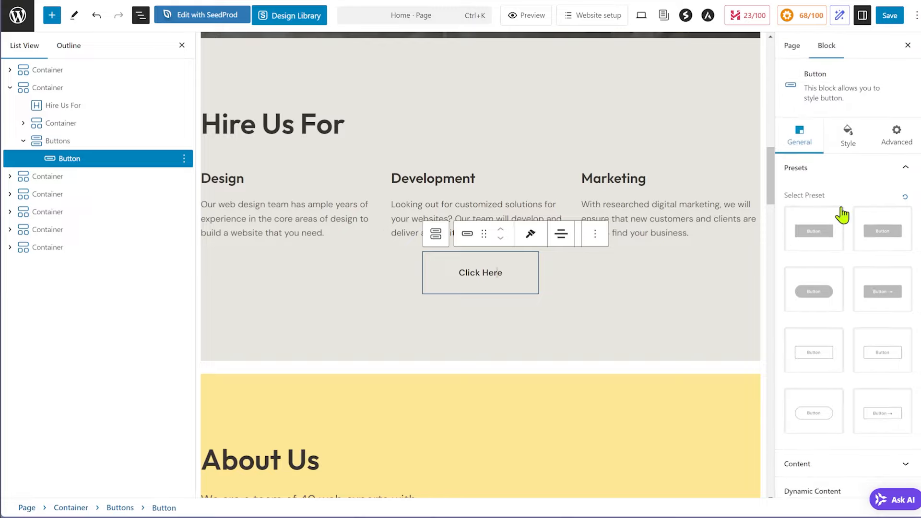
click(823, 298)
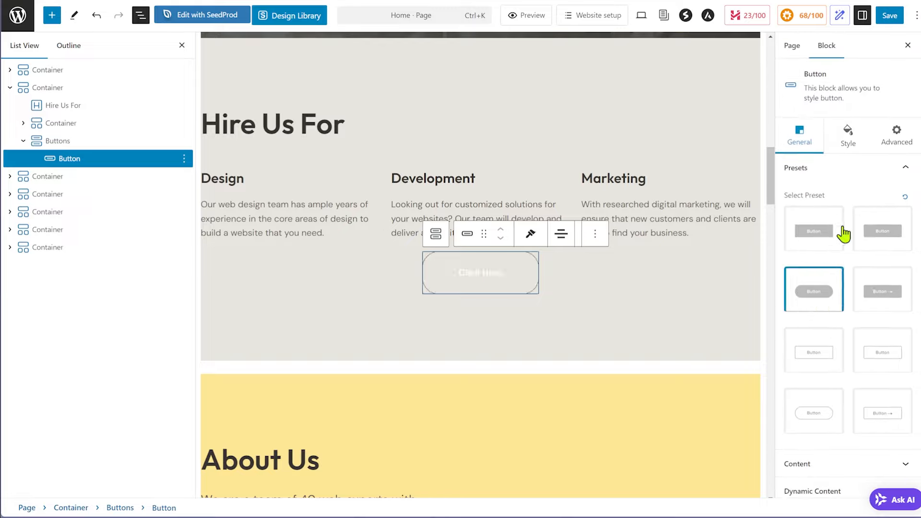
Show the button's content settings, including its link, and open its options for copying and pasting the style
scroll(844, 232, down, 3)
click(863, 353)
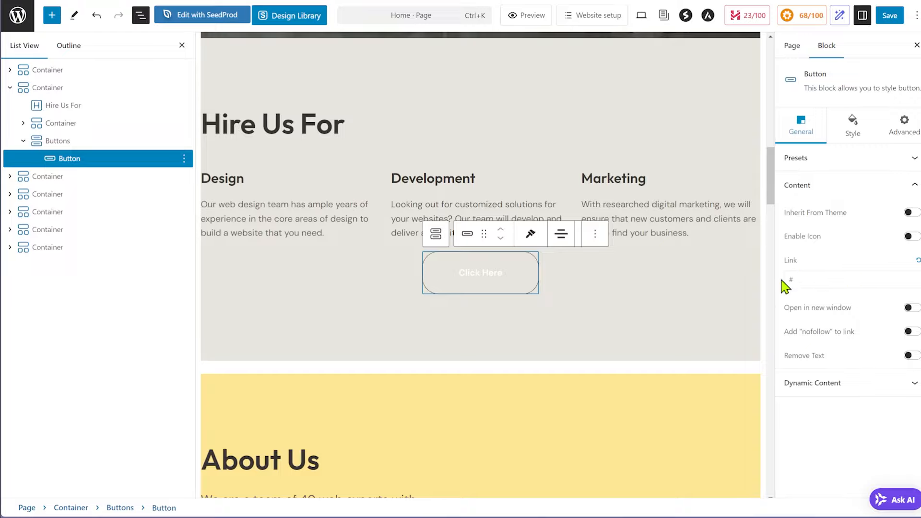
click(531, 235)
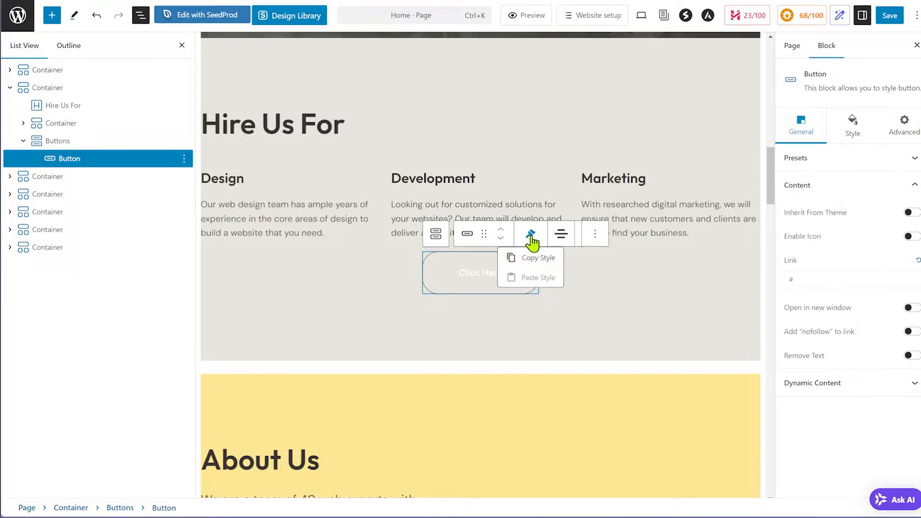
Replace the "Click Here" button's text with "Hire Us Now"
click(853, 405)
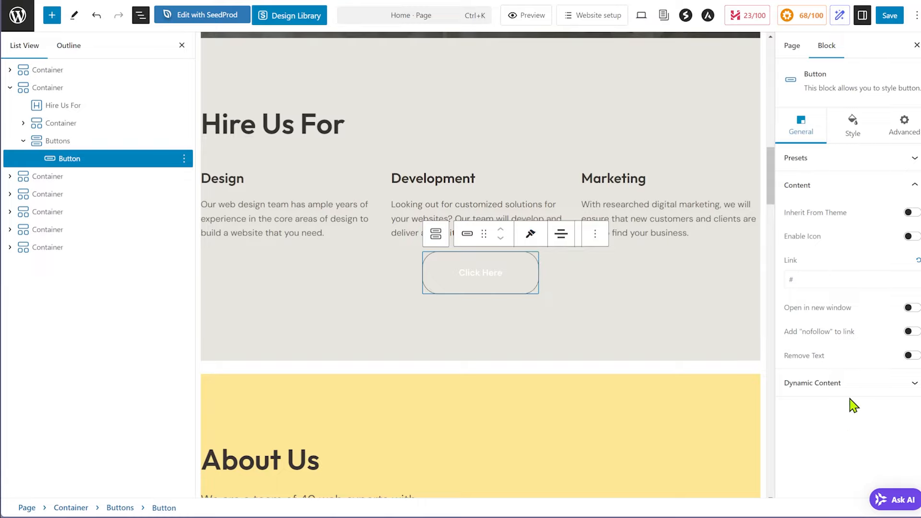
triple_click(493, 278)
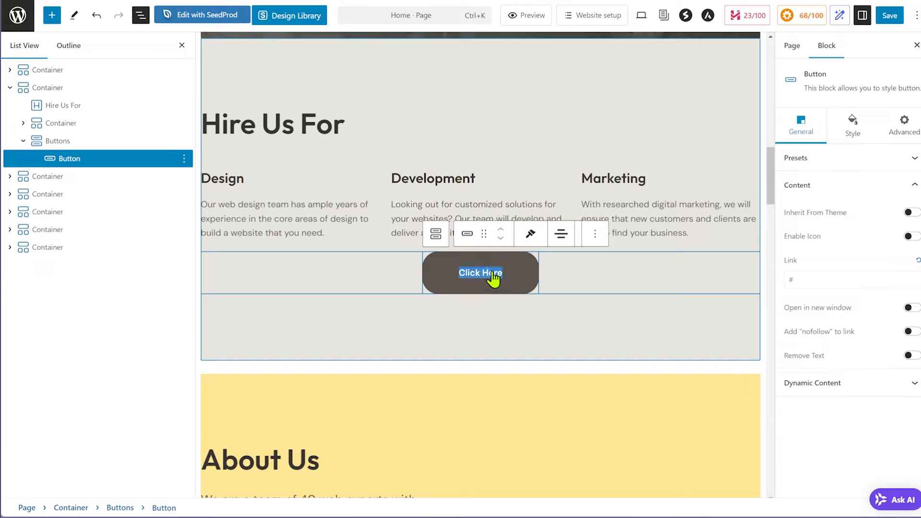
text(Hire)
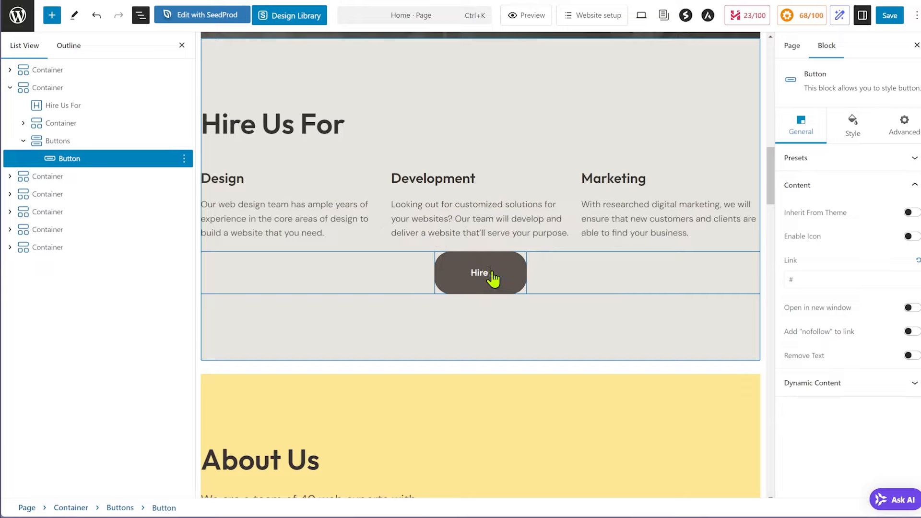
text( Us NOw)
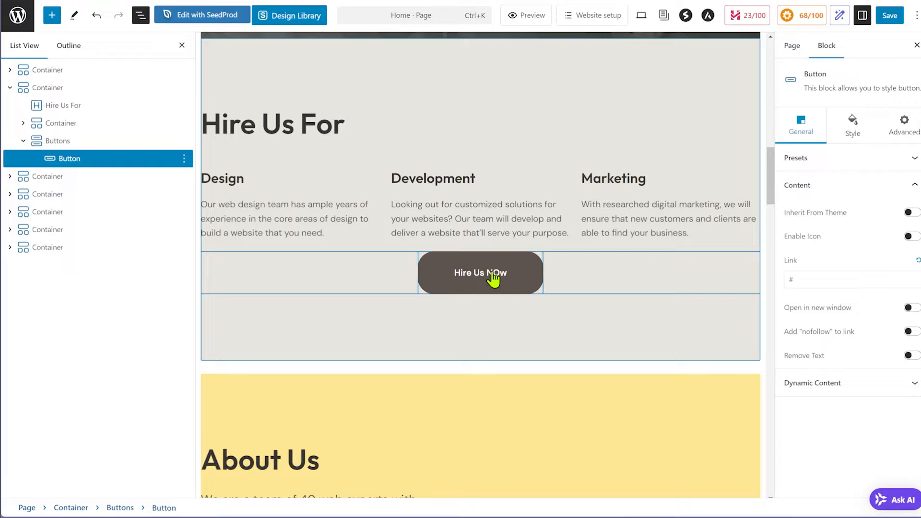
key(BackSpace)
key(BackSpace)
text(ow)
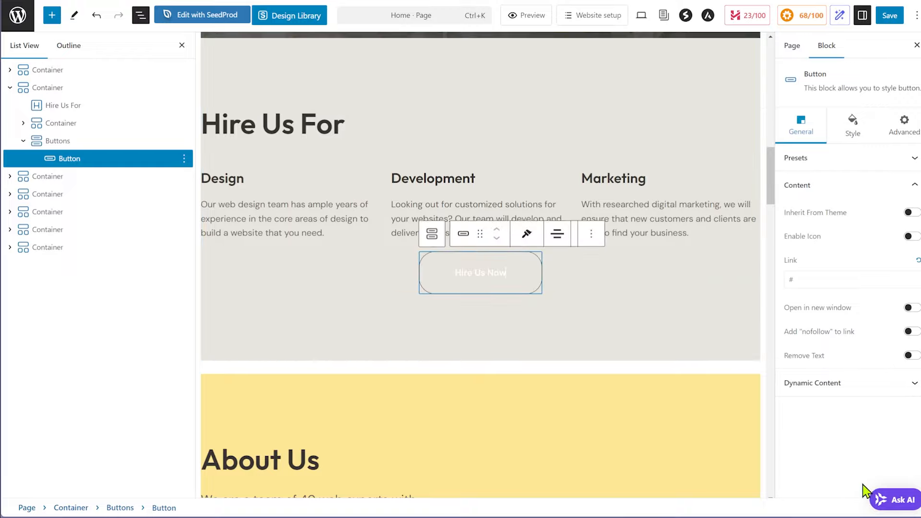
click(647, 139)
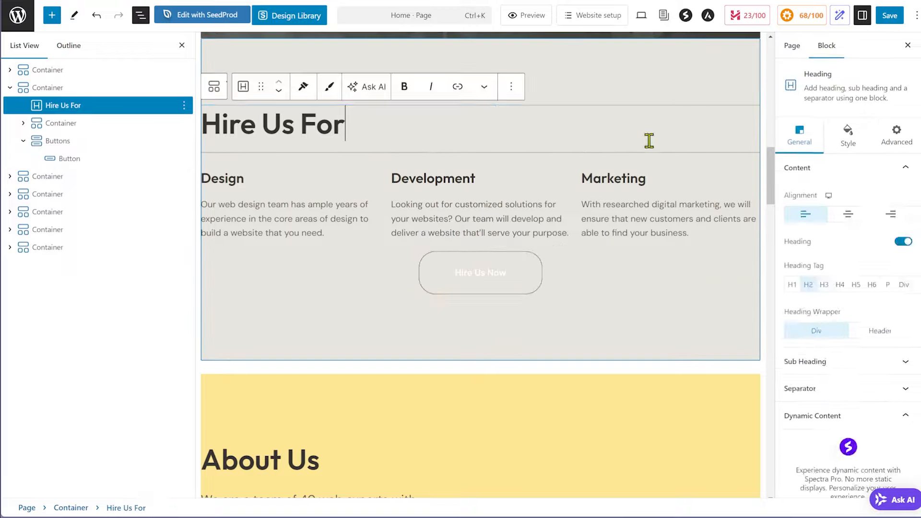
Set the "Hire Us Now" button's normal text colour to the dark swatch #2C2927 and check its hover text colour
click(478, 274)
triple_click(481, 278)
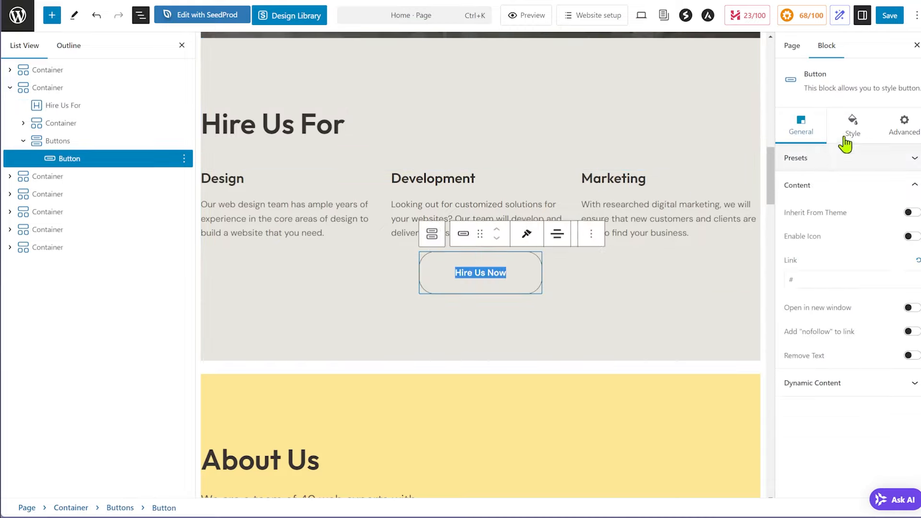
click(851, 137)
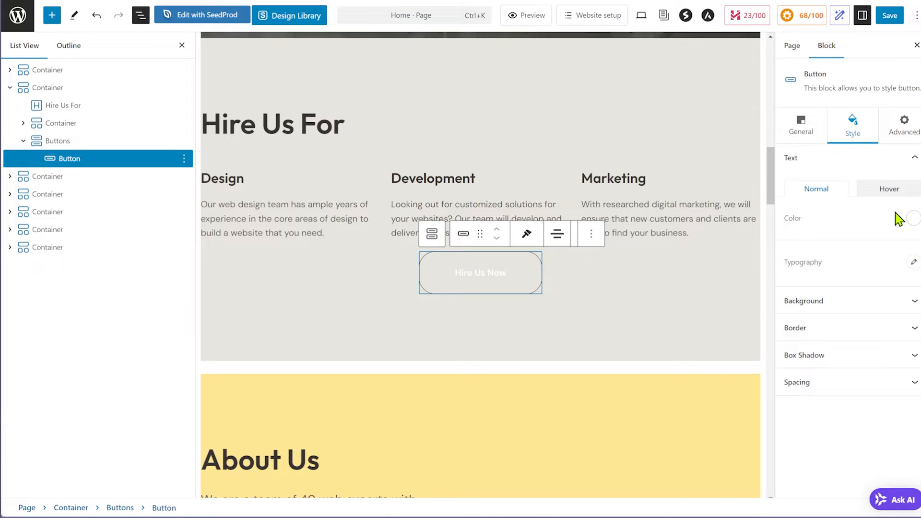
click(911, 219)
click(837, 313)
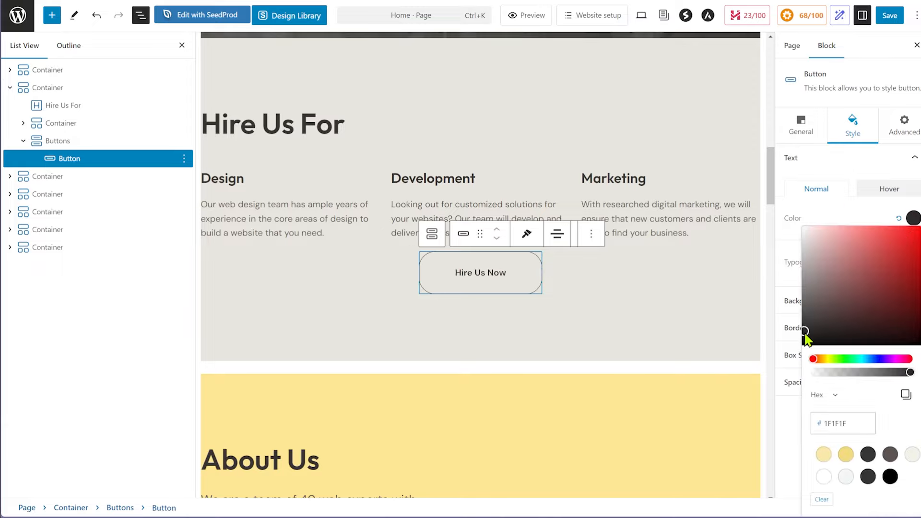
click(868, 476)
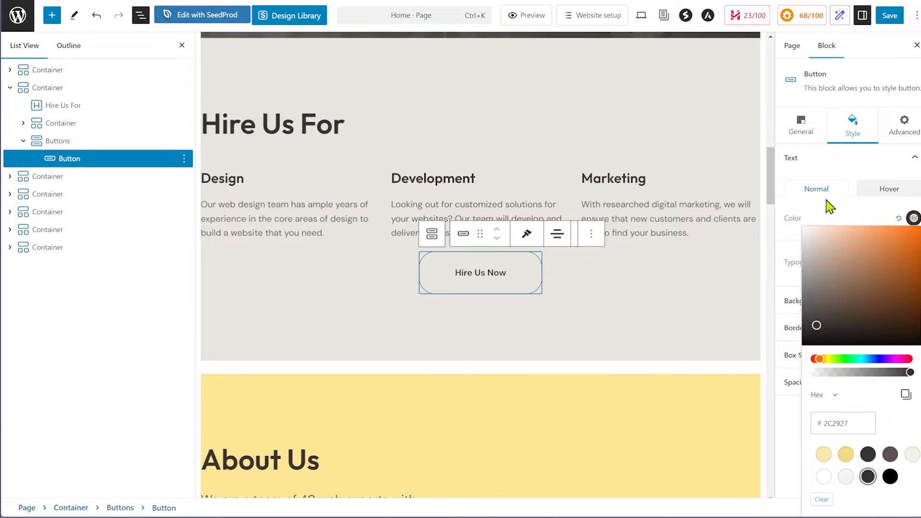
click(880, 191)
click(913, 219)
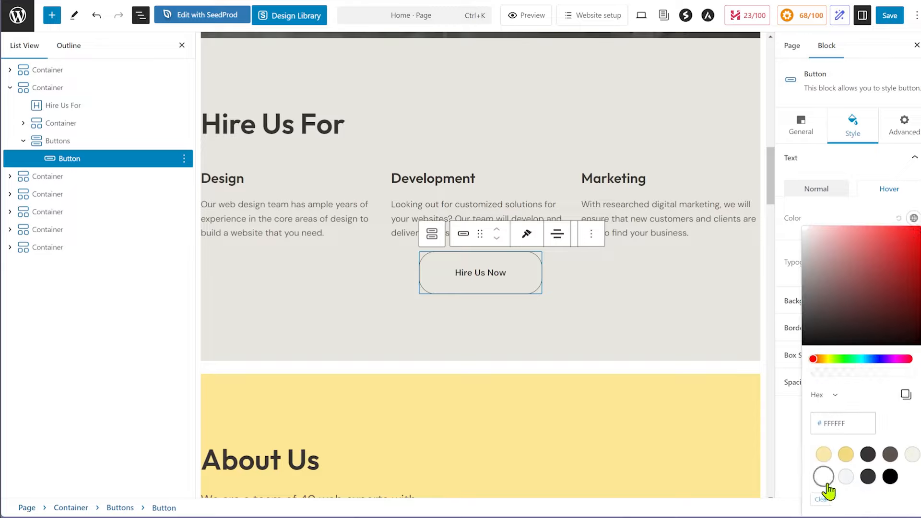
click(841, 166)
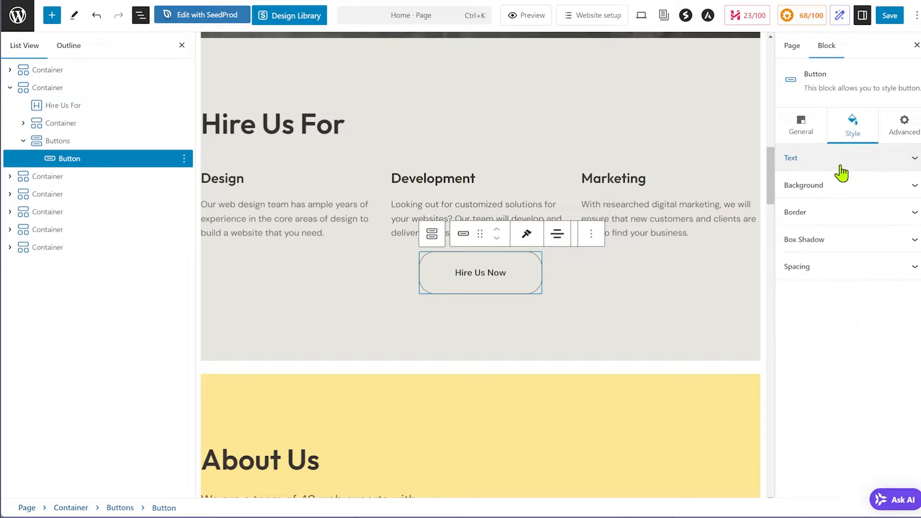
Set the button's normal background colour to the yellow swatch #F3D97A and check its hover background settings
click(858, 194)
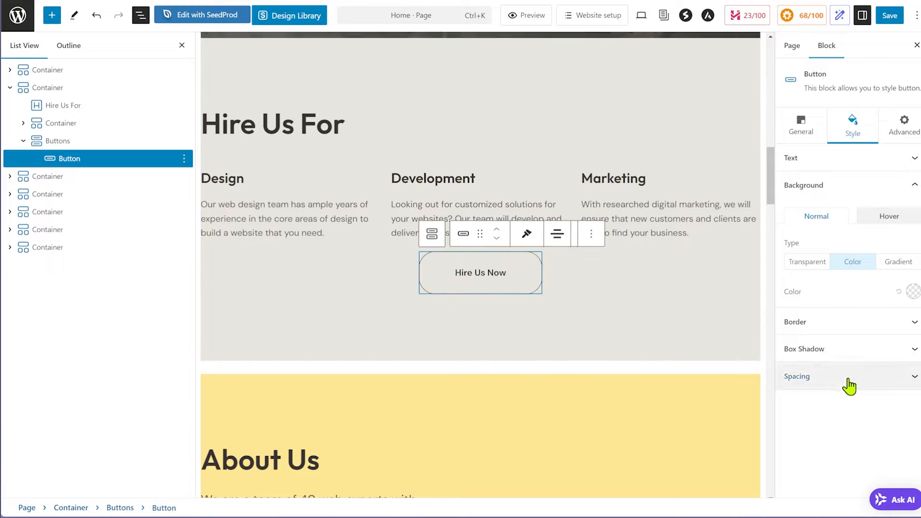
click(912, 292)
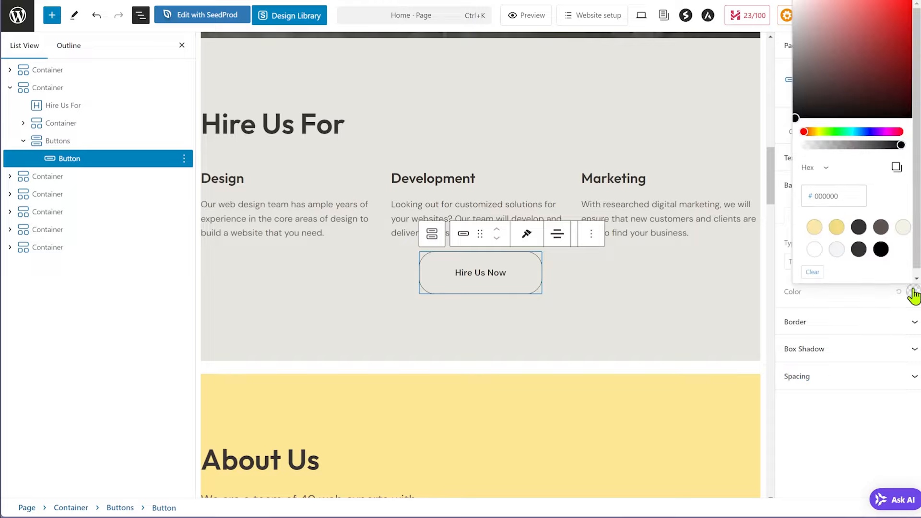
click(838, 228)
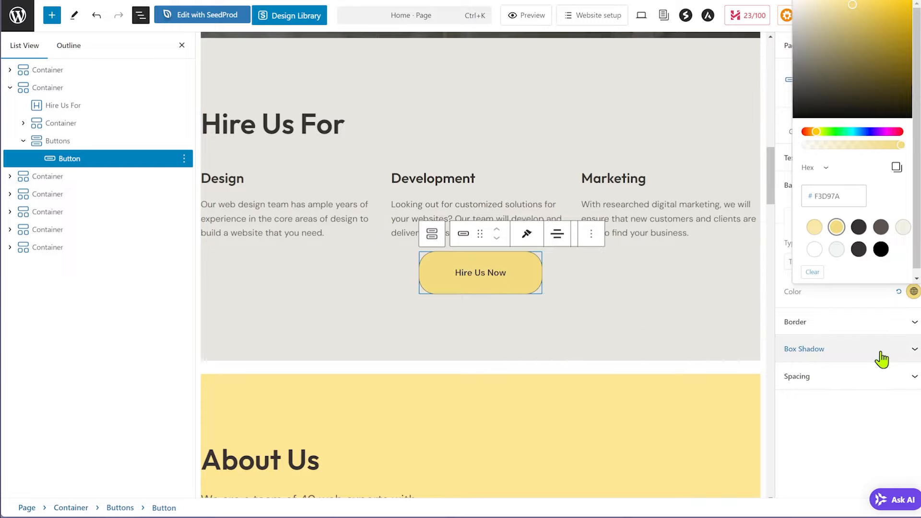
click(852, 413)
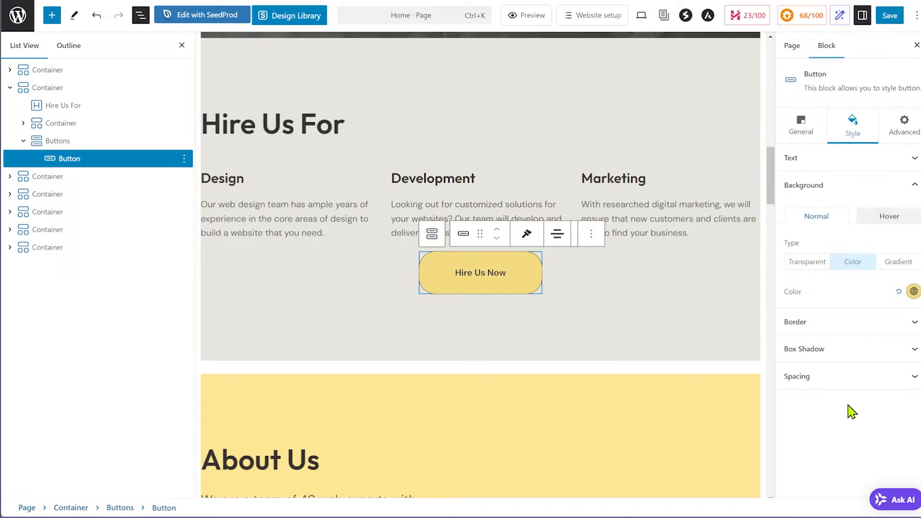
click(888, 217)
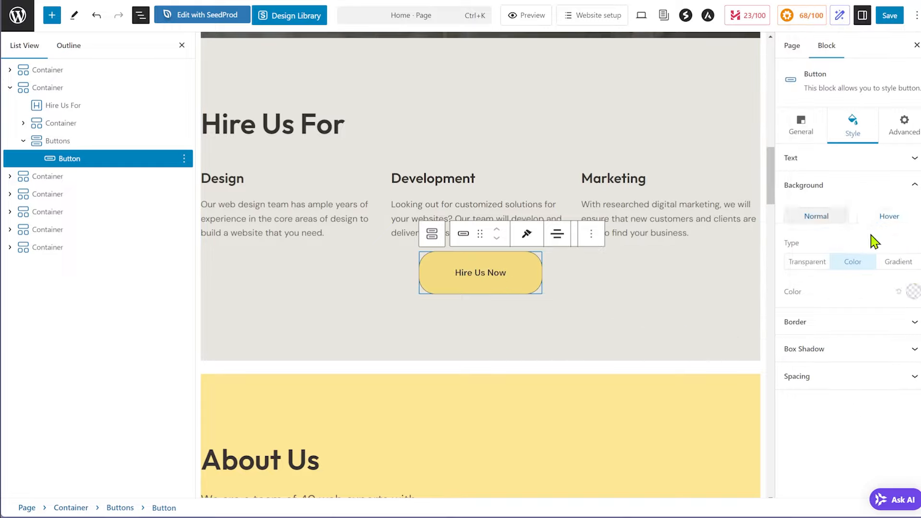
click(910, 295)
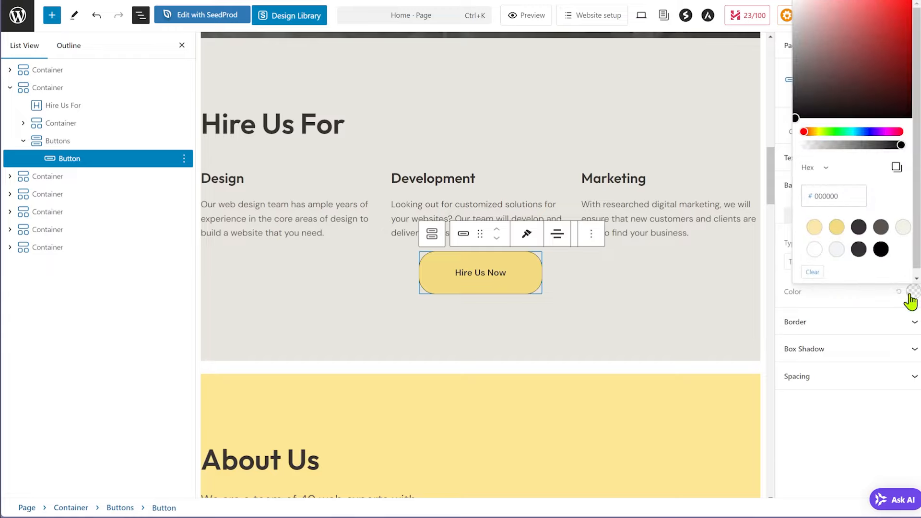
click(899, 287)
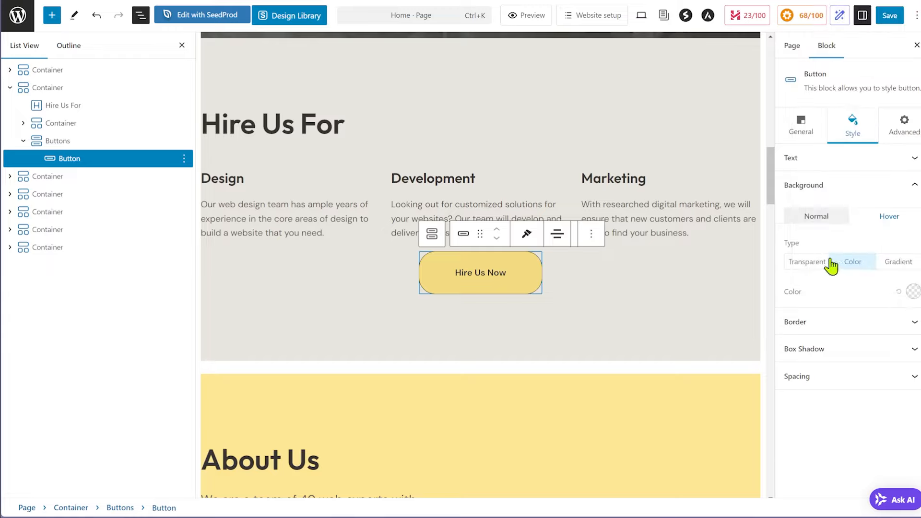
click(823, 217)
click(875, 217)
Set the button's hover text colour to #2C2927 and reopen its background settings
click(900, 161)
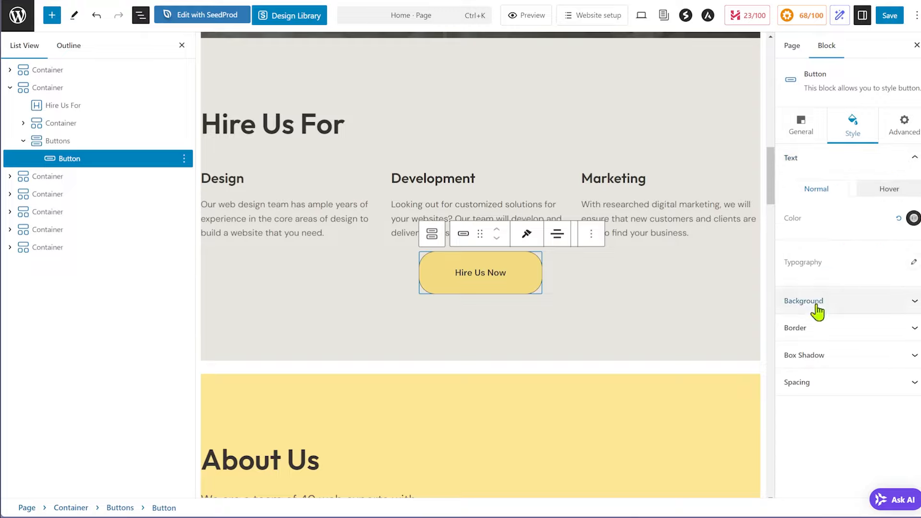
click(864, 192)
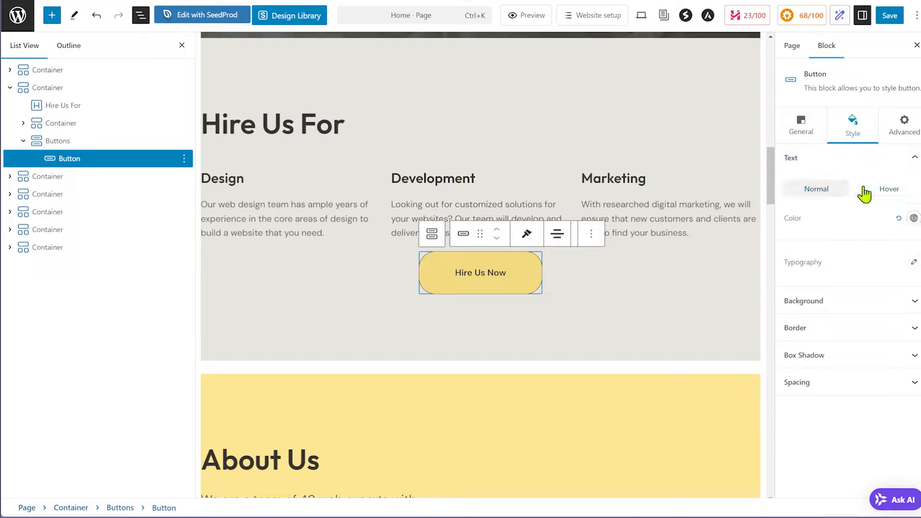
click(909, 220)
click(868, 454)
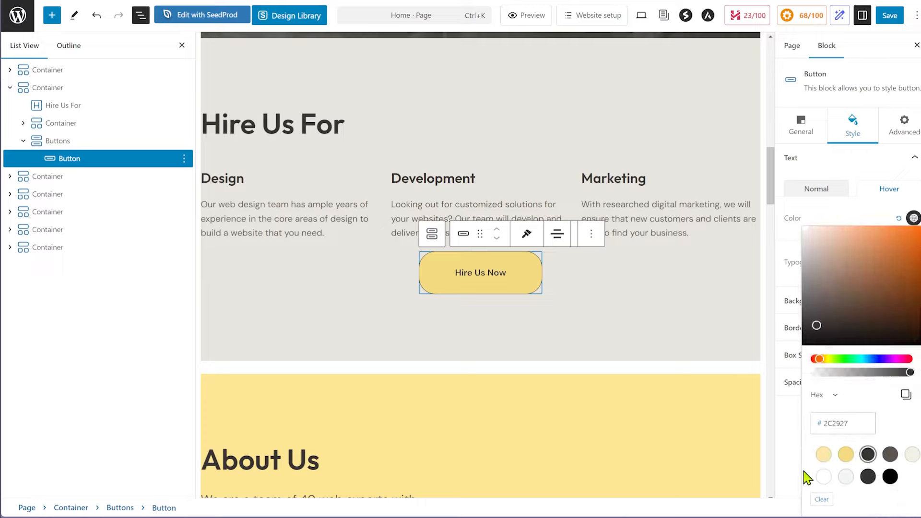
click(799, 464)
click(854, 299)
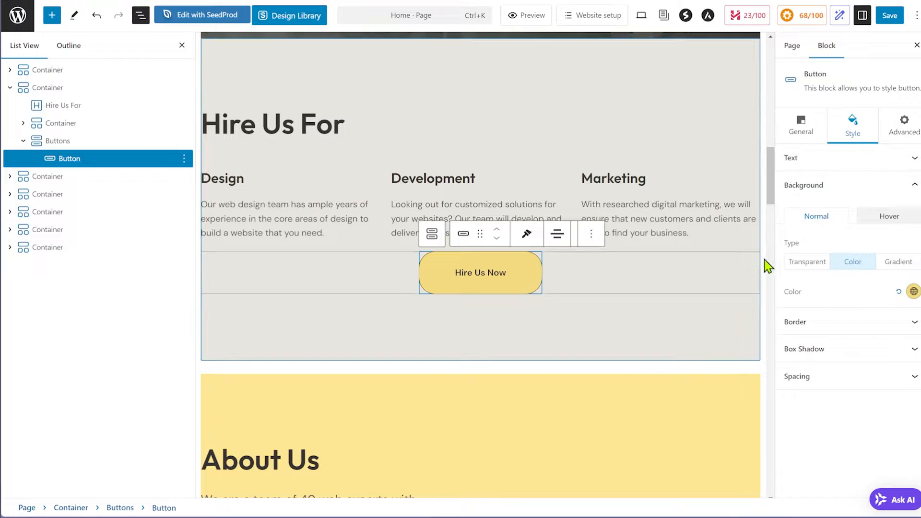
Close the block list and the settings sidebar, and review the "Hire Us For" and "About Us" sections at full width
click(635, 288)
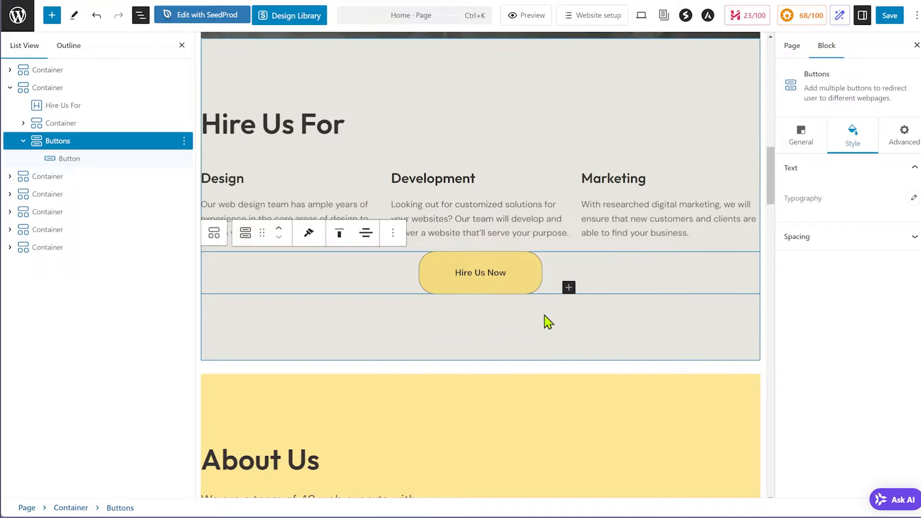
click(182, 45)
click(917, 46)
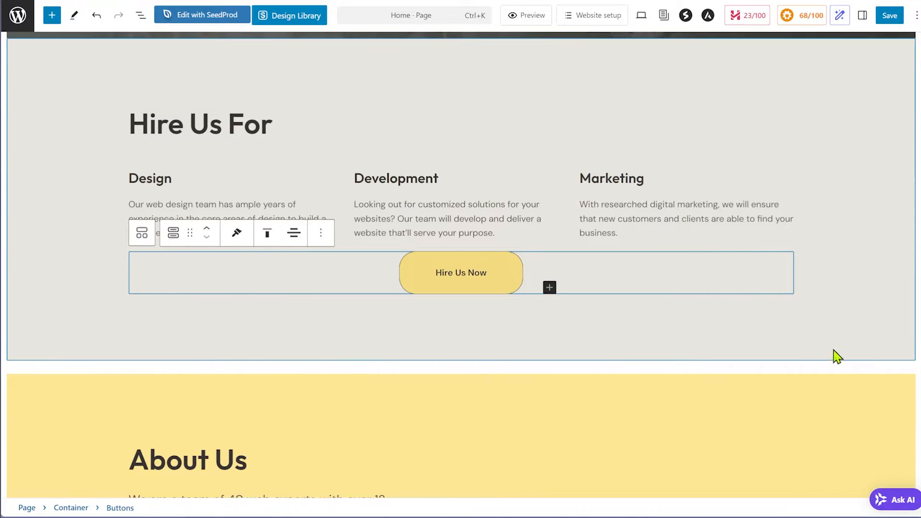
click(775, 376)
scroll(773, 372, down, 5)
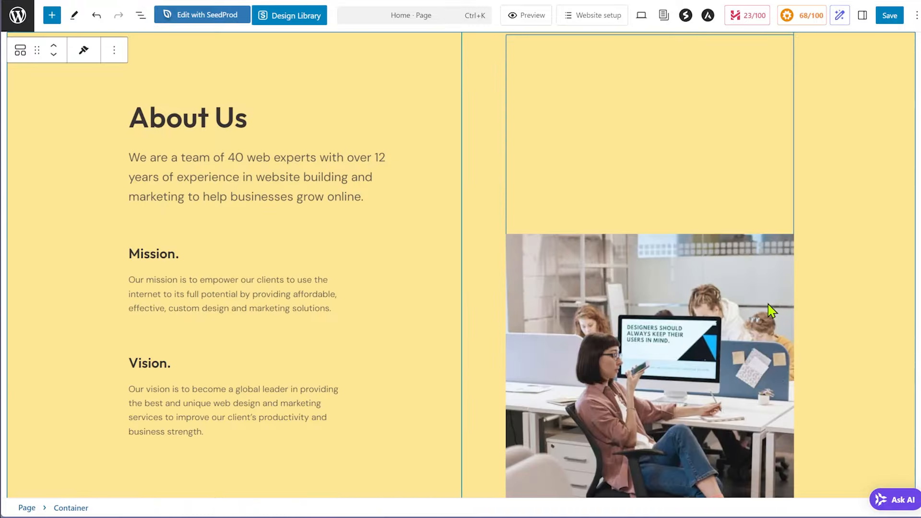
scroll(793, 305, up, 8)
scroll(799, 301, up, 1)
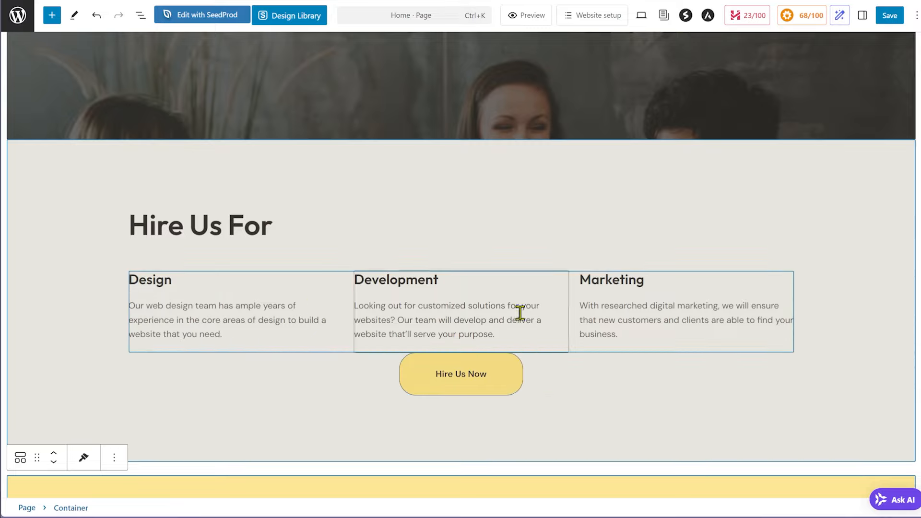
Try to insert a Spacer block between the three service boxes and the "Hire Us Now" button
click(729, 337)
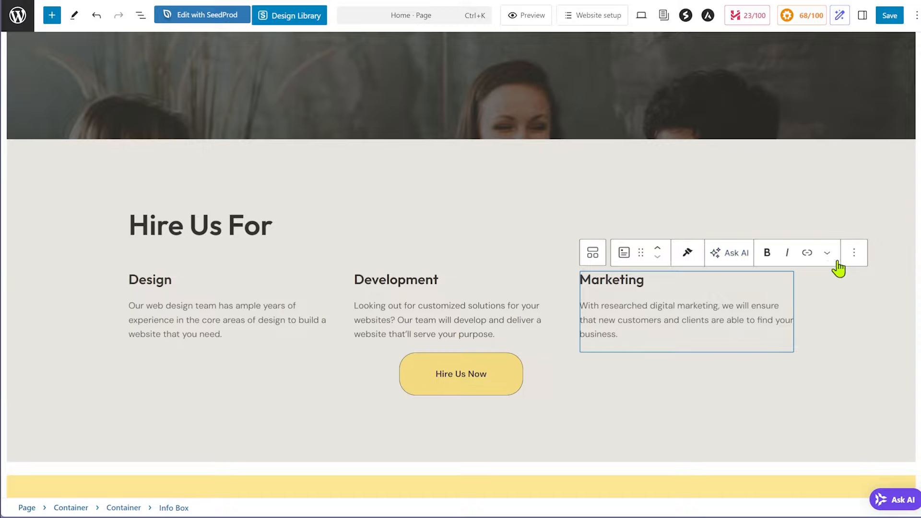
click(51, 16)
click(67, 76)
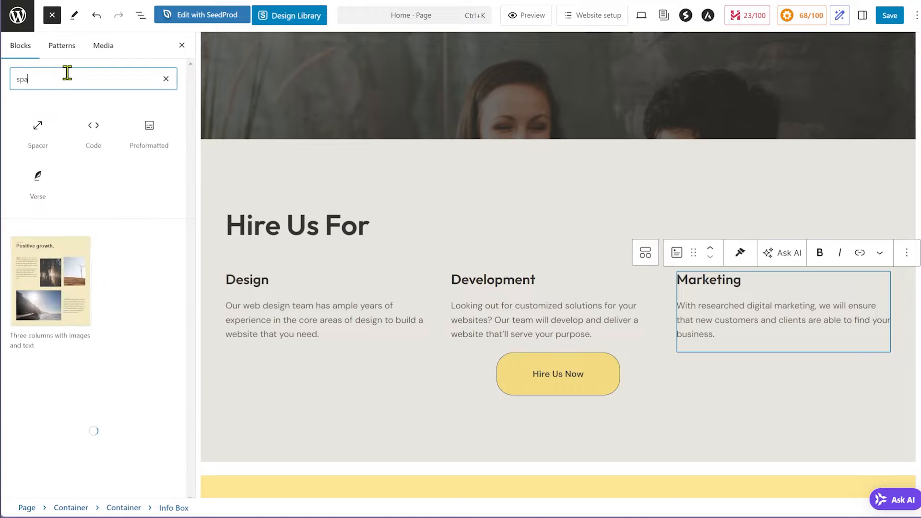
mouse_move(41, 134)
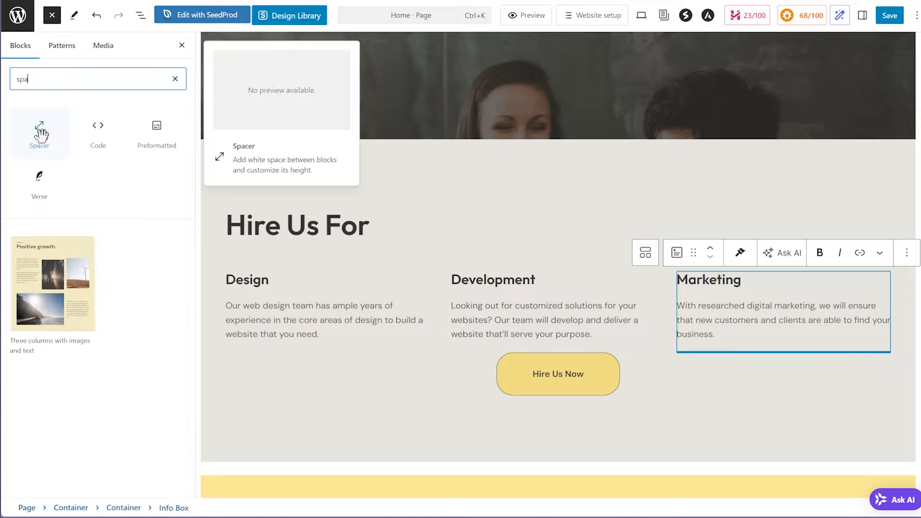
drag(41, 134, 548, 358)
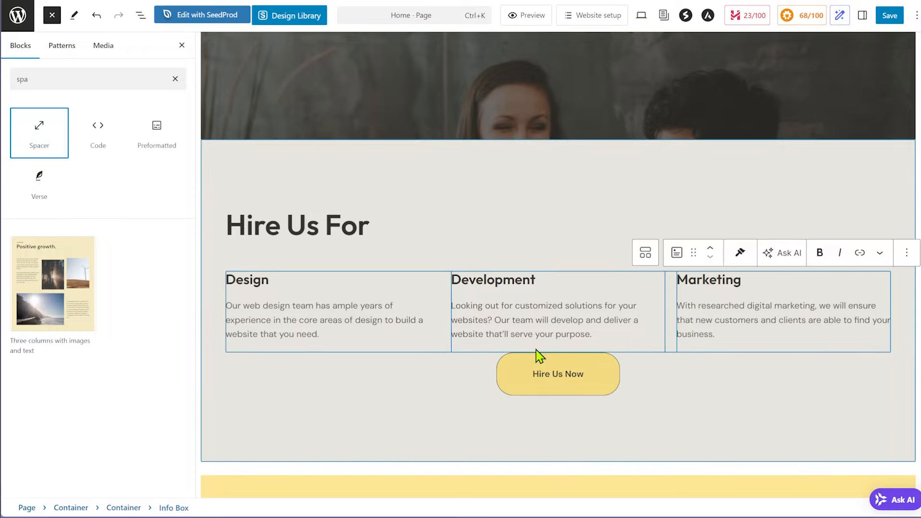
click(181, 46)
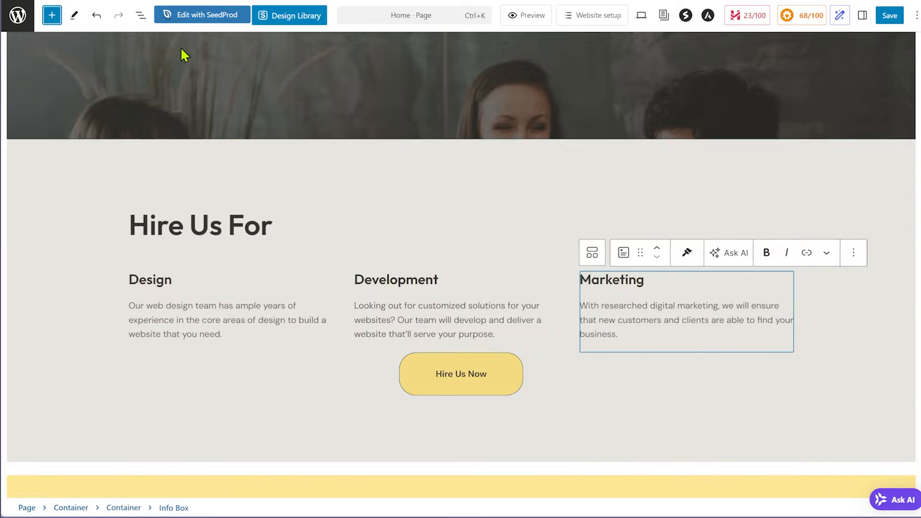
Show the block hierarchy with the Buttons block expanded and select the outer container of the "Hire Us For" section
click(140, 16)
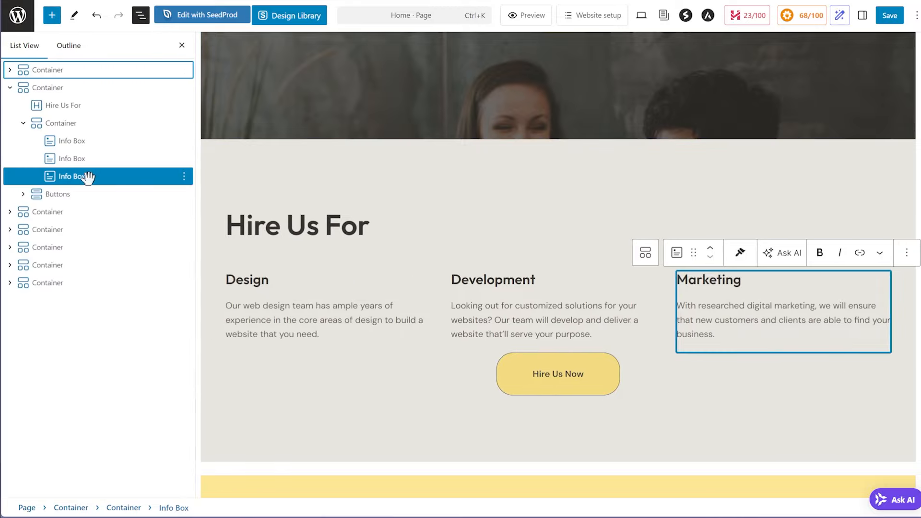
click(25, 197)
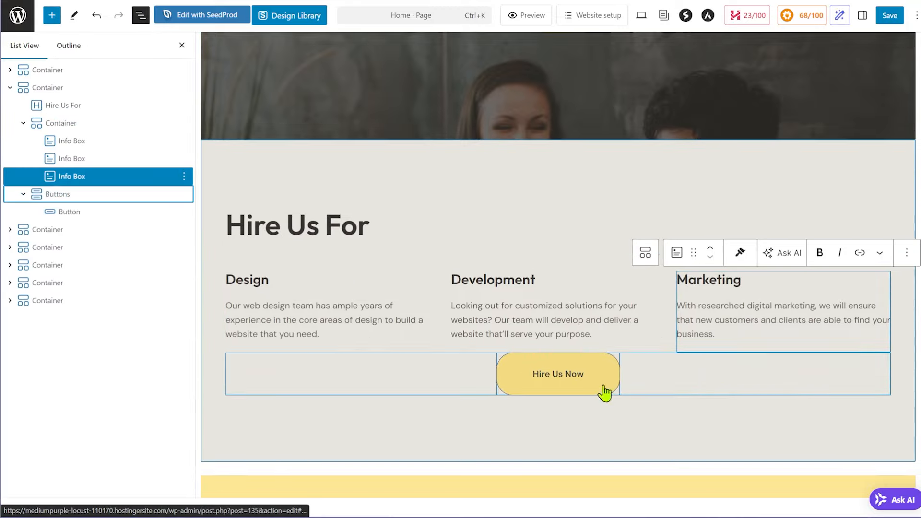
click(786, 416)
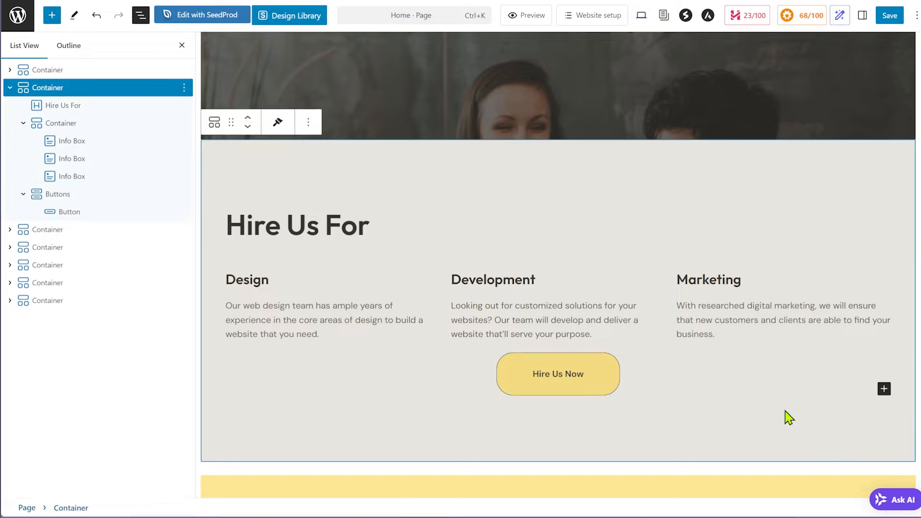
Insert a Spacer block in the "Hire Us For" section and move it into the inner container, below the third Info Box
click(882, 391)
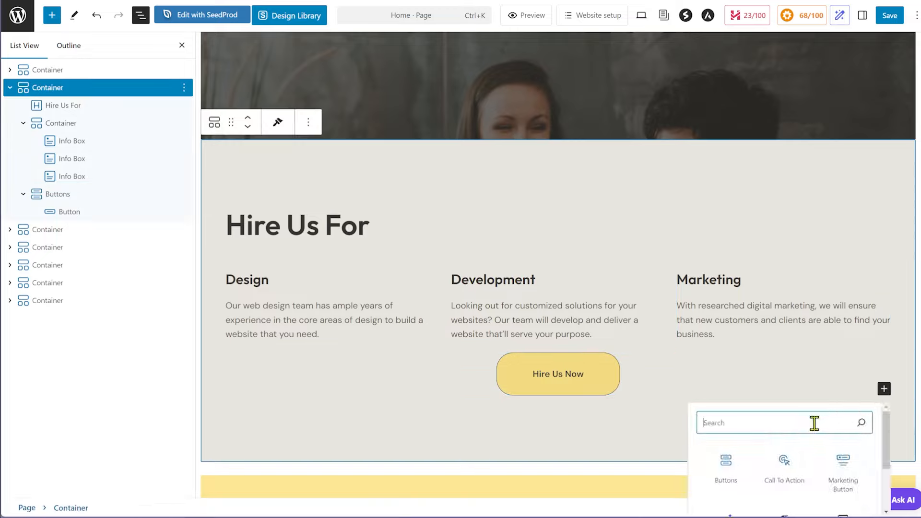
text(spac)
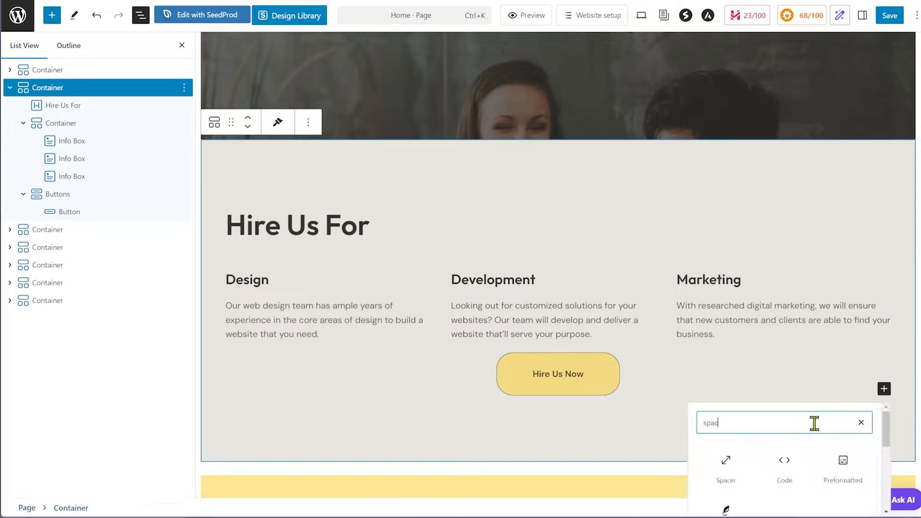
click(741, 461)
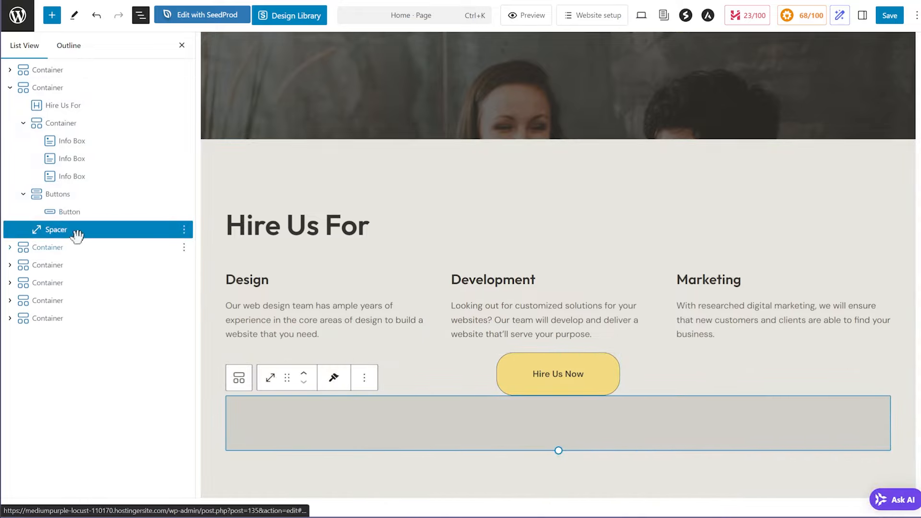
drag(64, 229, 68, 193)
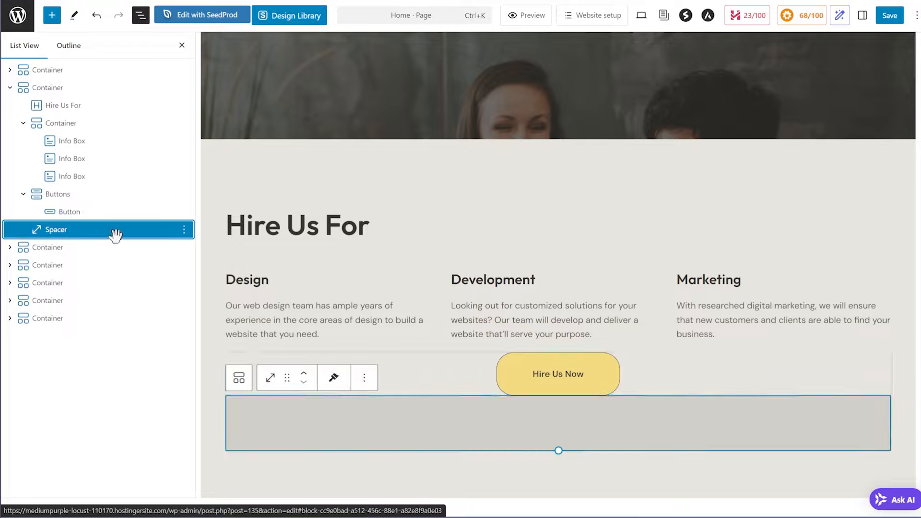
drag(63, 227, 84, 207)
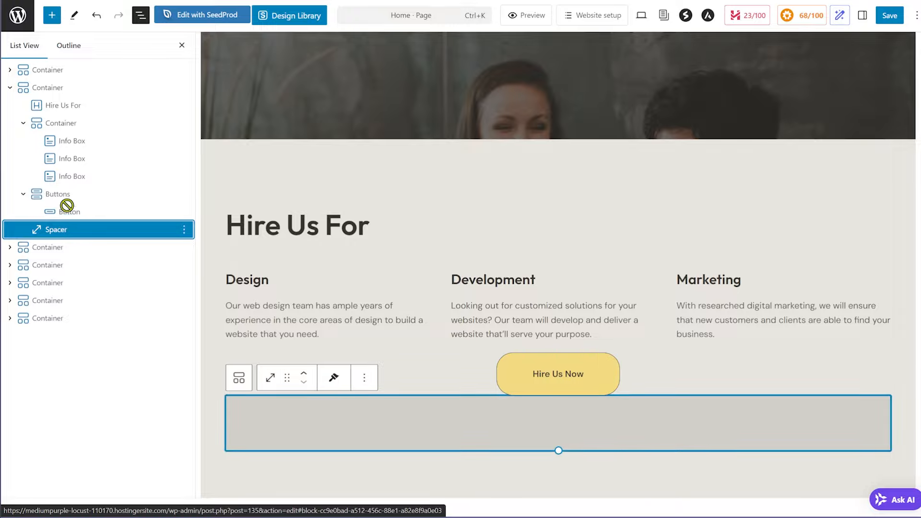
drag(64, 228, 67, 191)
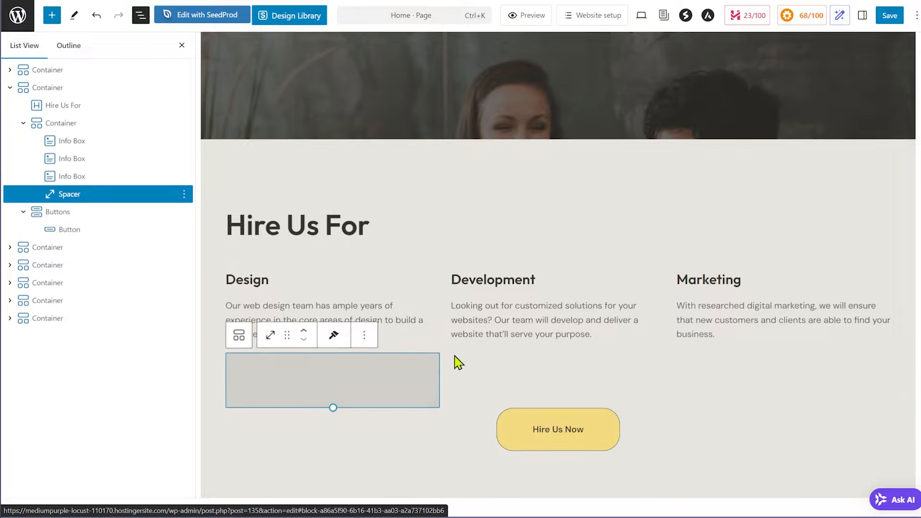
Hide the block list and check the spacing around the "Hire Us Now" button at full width
click(573, 211)
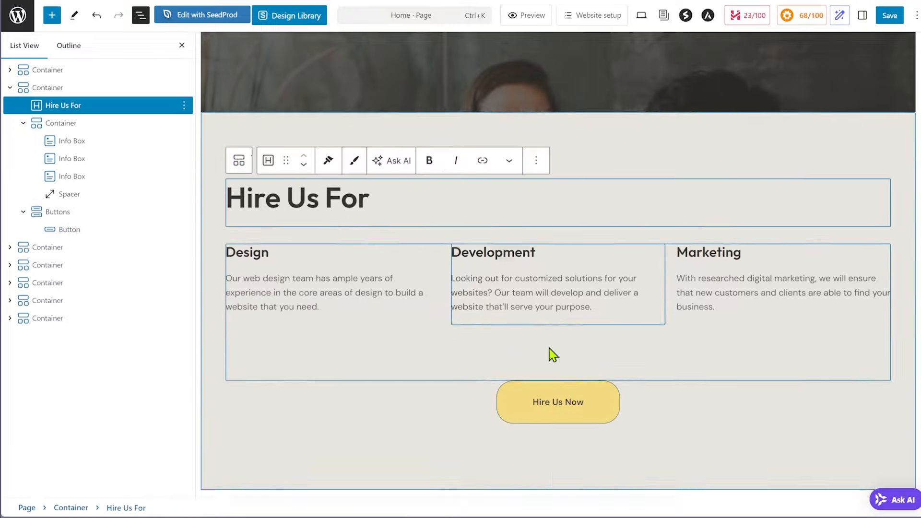
scroll(549, 354, down, 3)
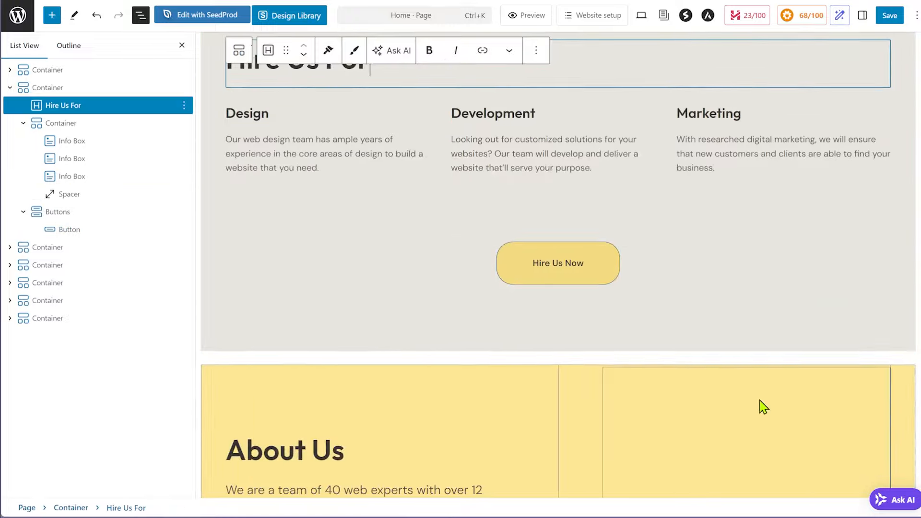
click(183, 46)
scroll(718, 333, up, 5)
scroll(836, 332, down, 2)
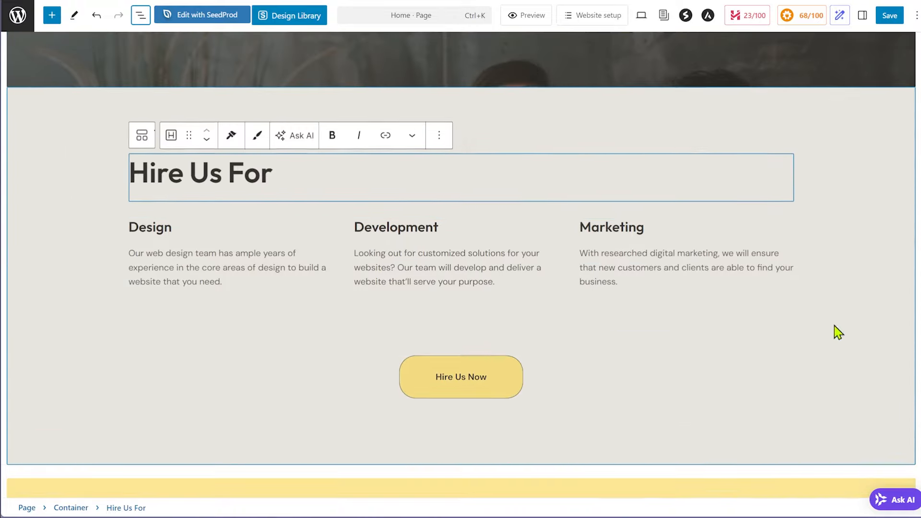
click(856, 327)
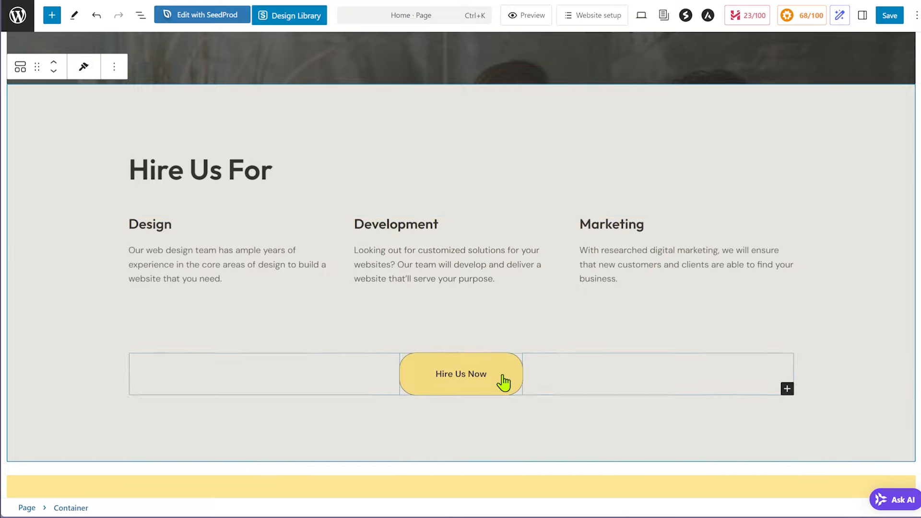
Select the Spacer block in the expanded inner container of the "Hire Us For" section and set its height to 70 px
click(470, 316)
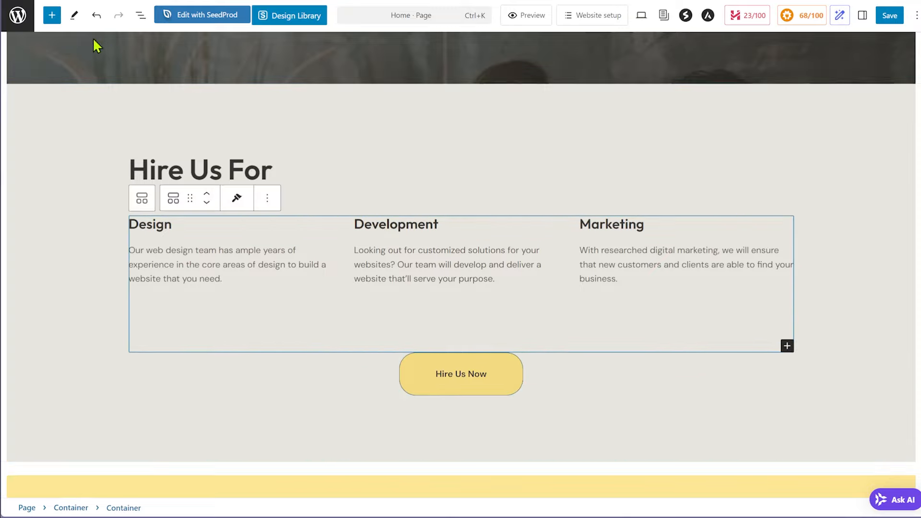
click(139, 16)
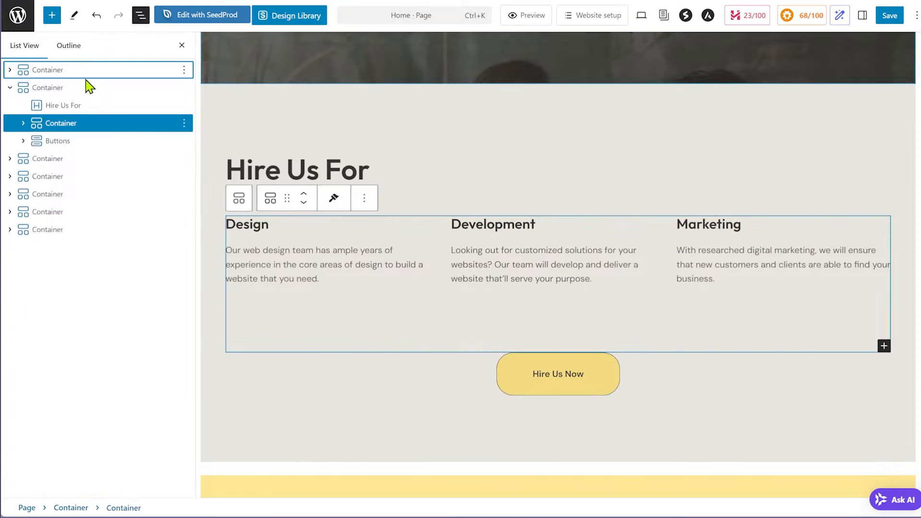
click(23, 140)
click(23, 124)
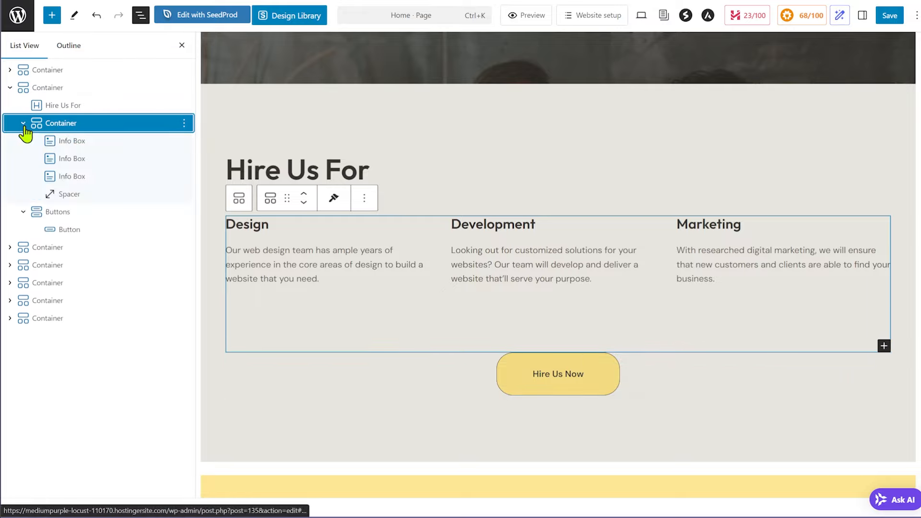
click(49, 194)
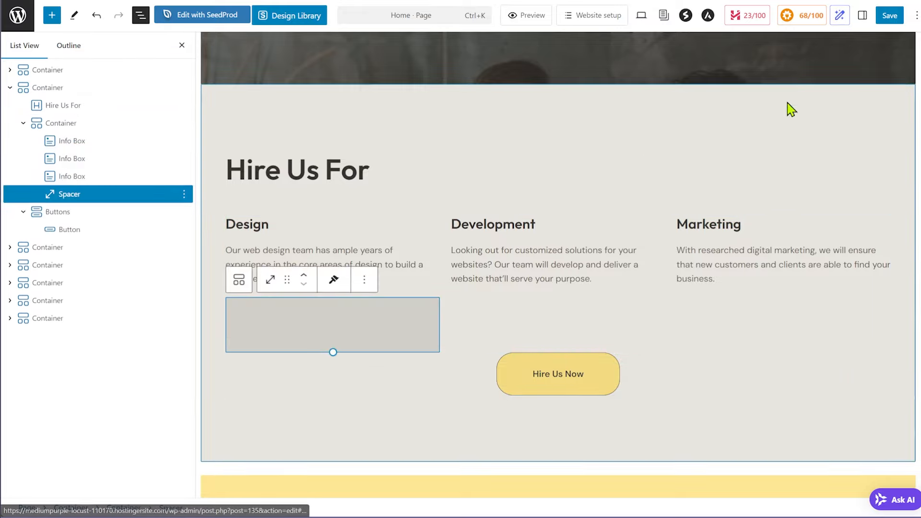
click(862, 15)
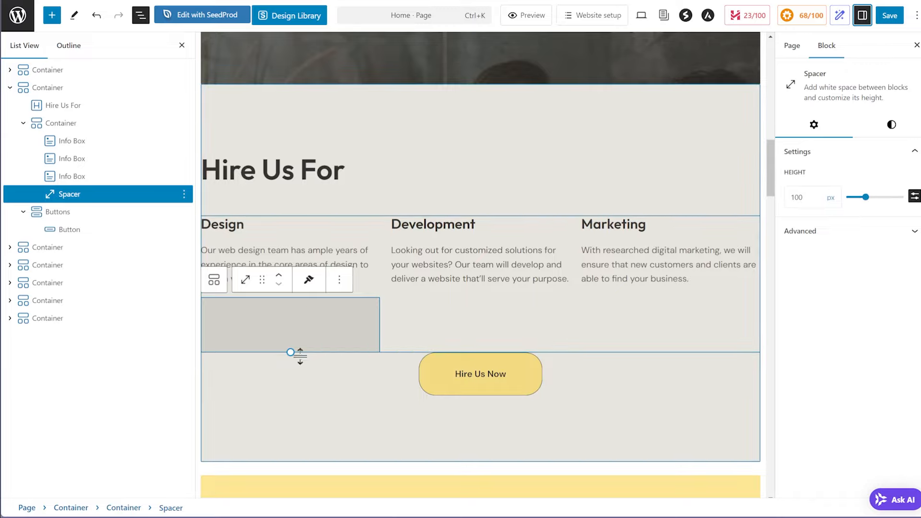
double_click(787, 197)
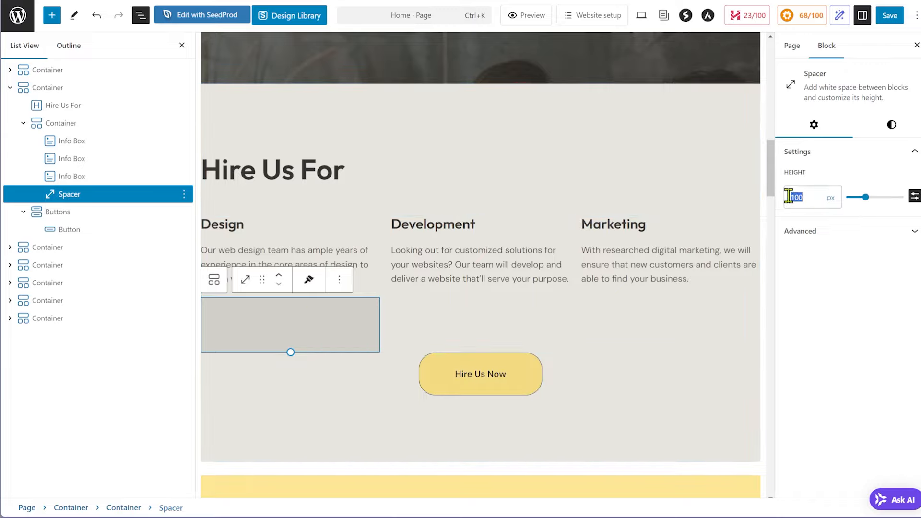
text(70)
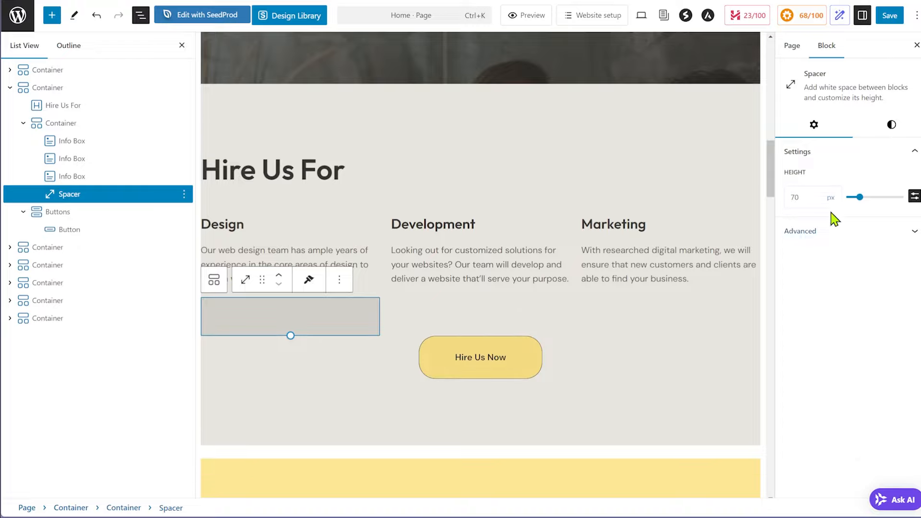
Close the block settings and the block list, and save the home page
click(916, 45)
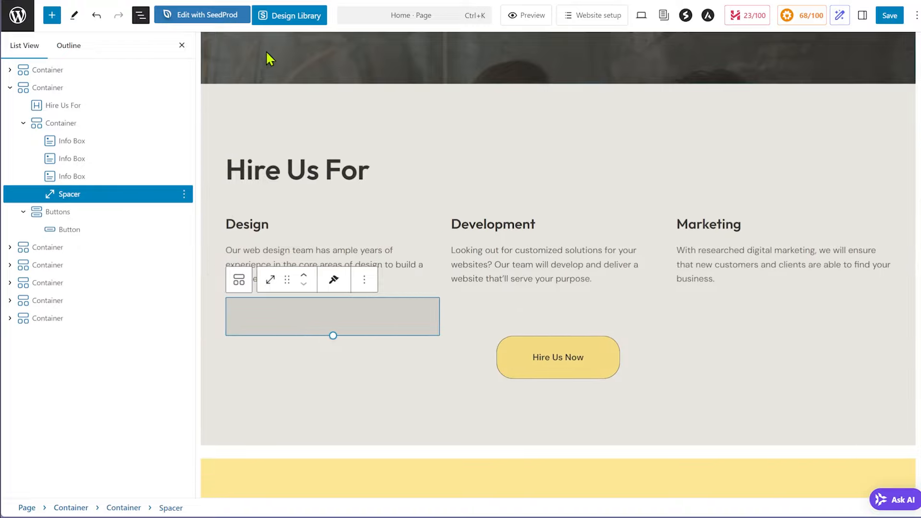
click(182, 45)
click(818, 91)
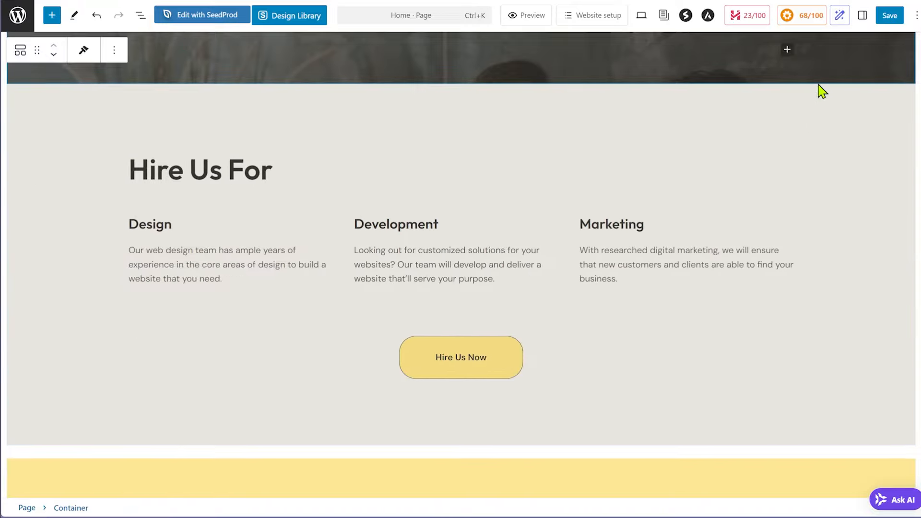
scroll(806, 307, up, 3)
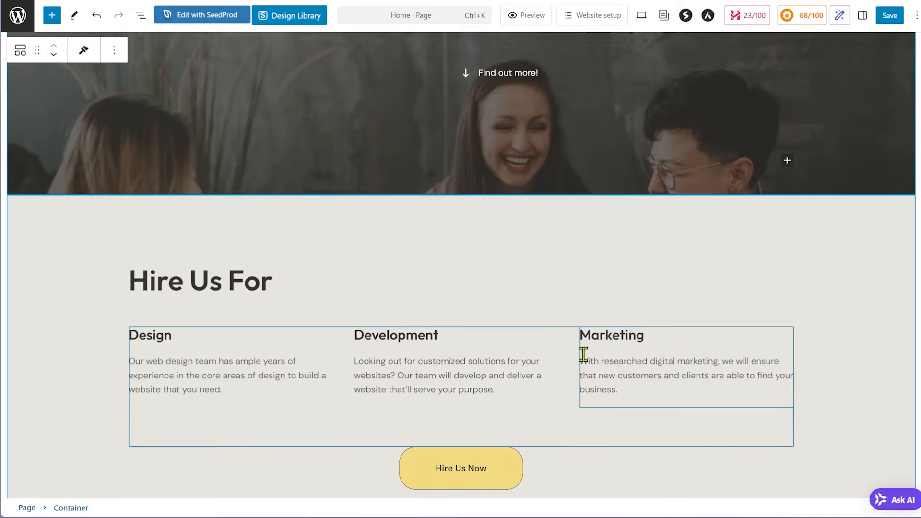
click(888, 16)
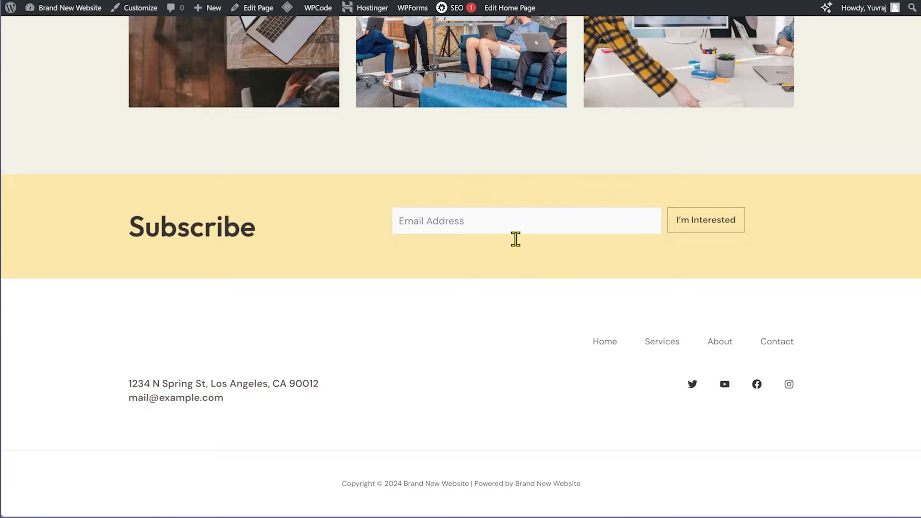
Review the live home page from the hero through "Hire Us For", "About Us", clients and project sections to the team section
scroll(513, 238, up, 15)
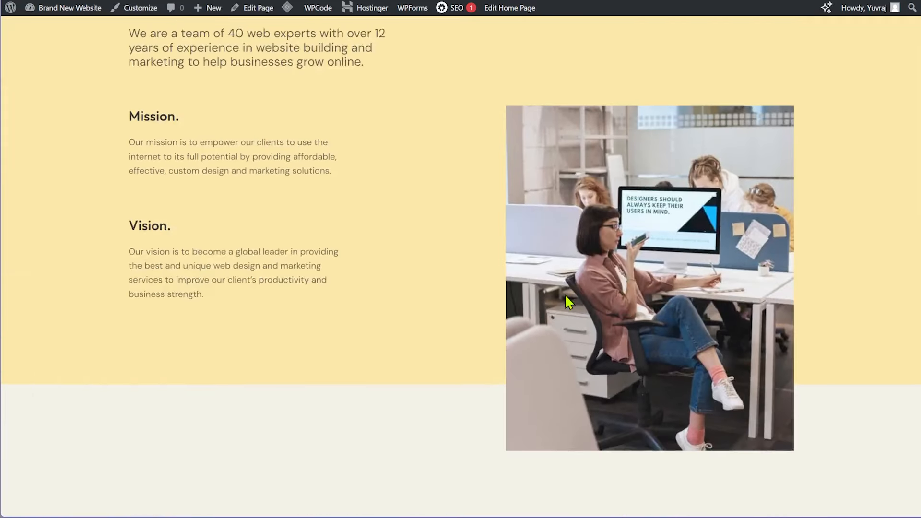
scroll(566, 298, up, 10)
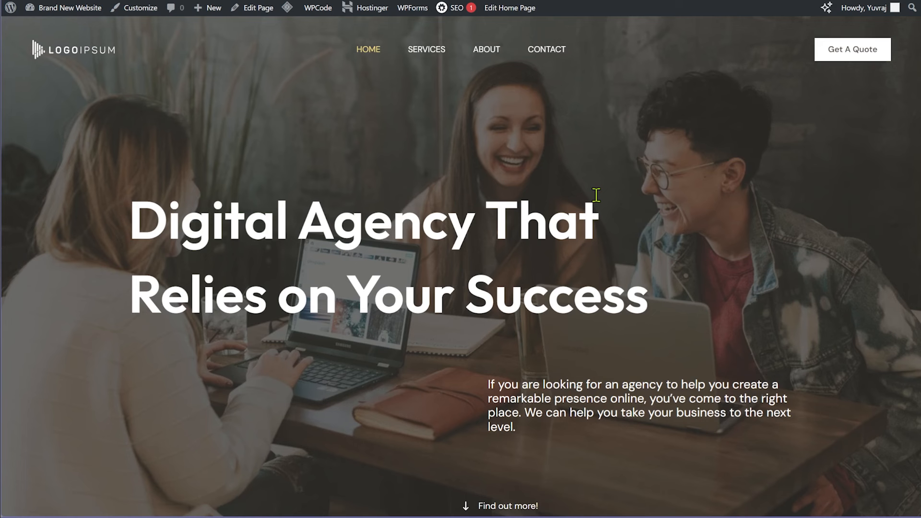
scroll(597, 195, down, 8)
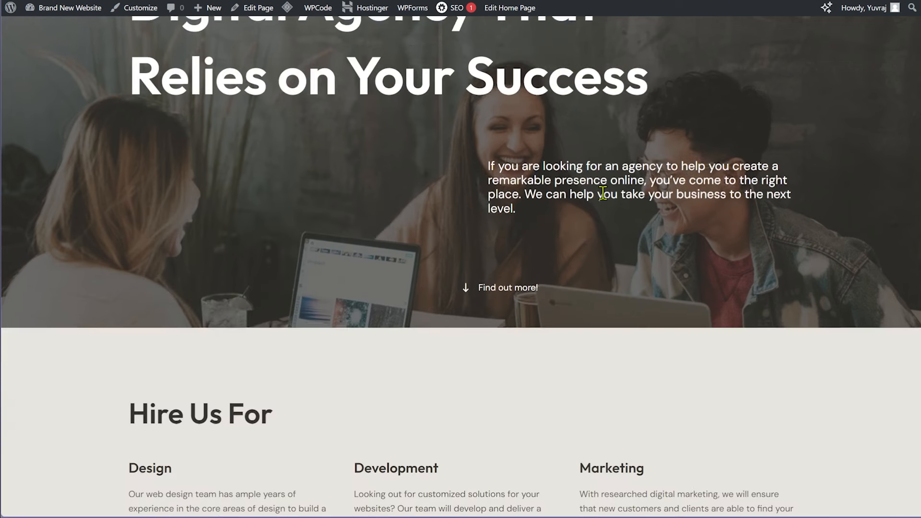
scroll(528, 187, down, 1)
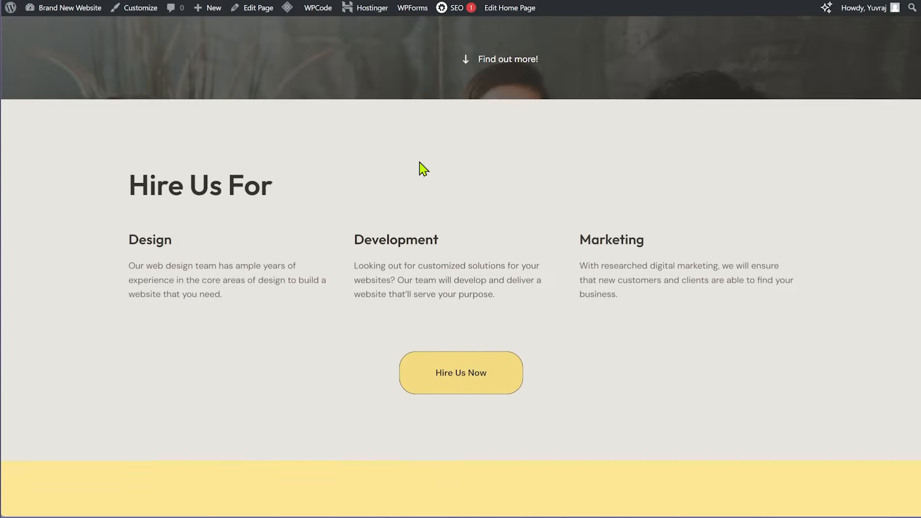
scroll(413, 225, down, 2)
scroll(494, 271, down, 4)
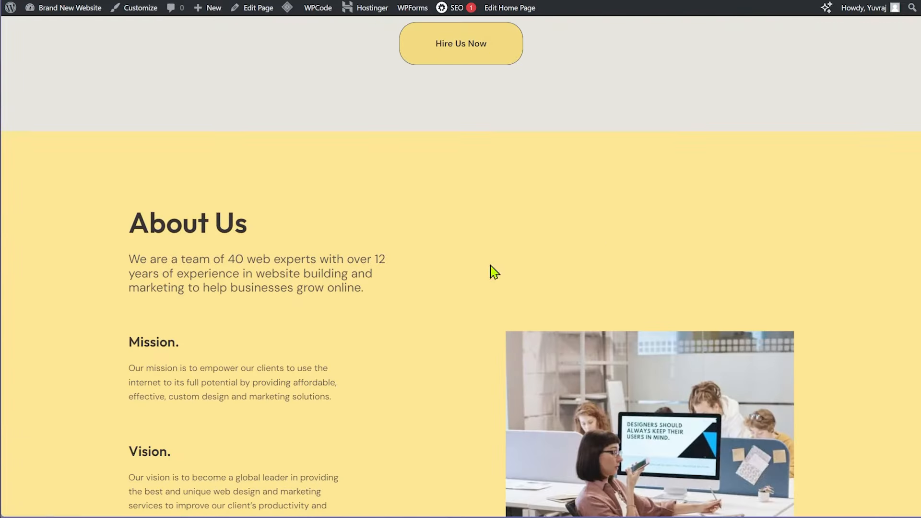
scroll(551, 226, down, 4)
scroll(413, 219, down, 2)
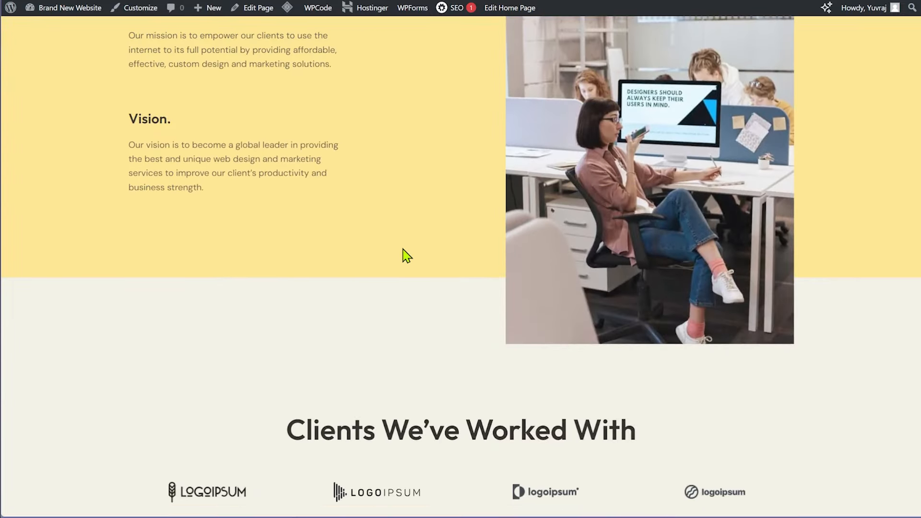
scroll(398, 264, down, 4)
scroll(313, 314, down, 12)
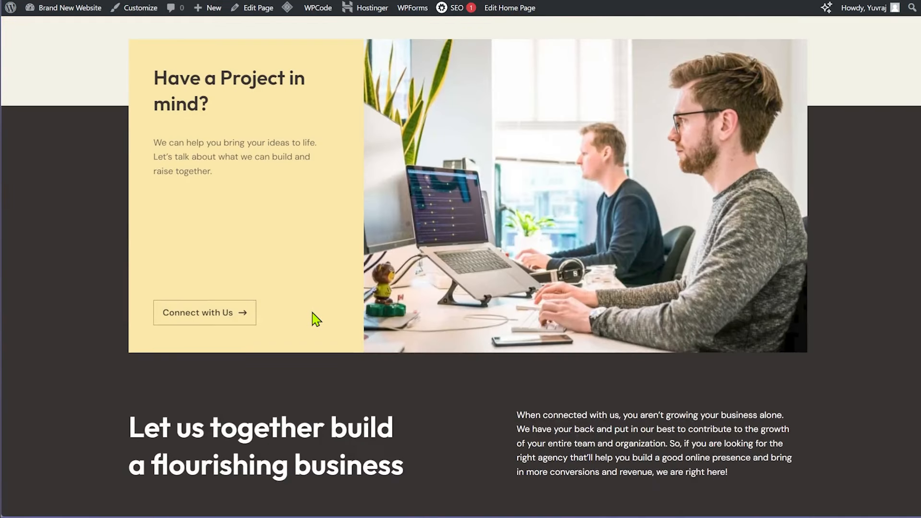
scroll(315, 320, down, 5)
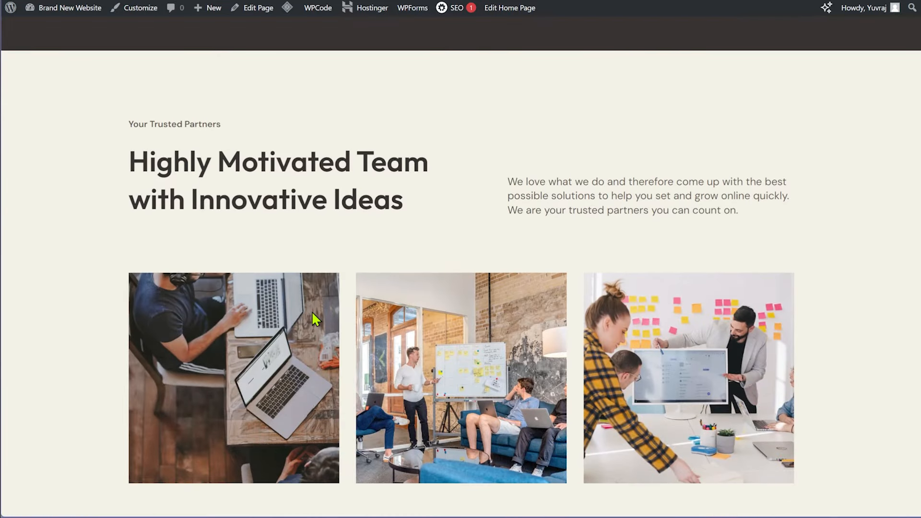
scroll(315, 319, down, 2)
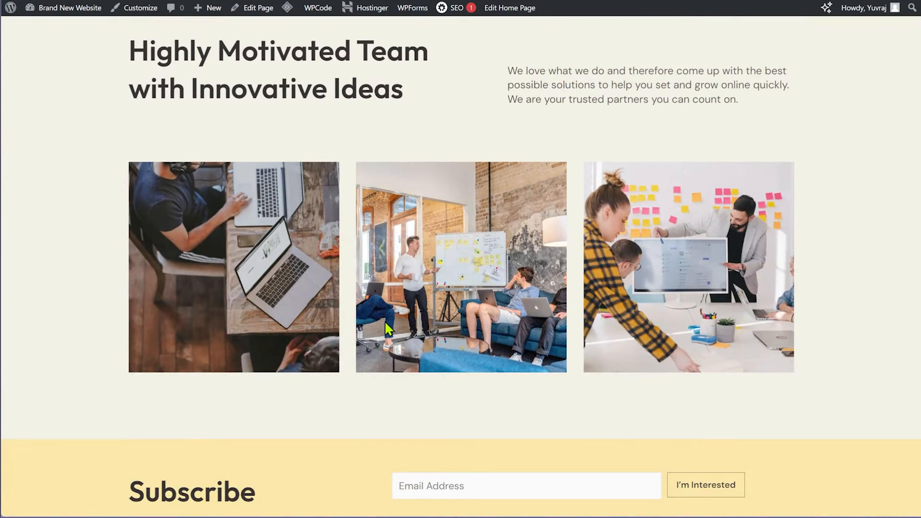
Recheck the team section, Subscribe section and footer, and switch from the dashboard back to the live home page
scroll(643, 302, up, 4)
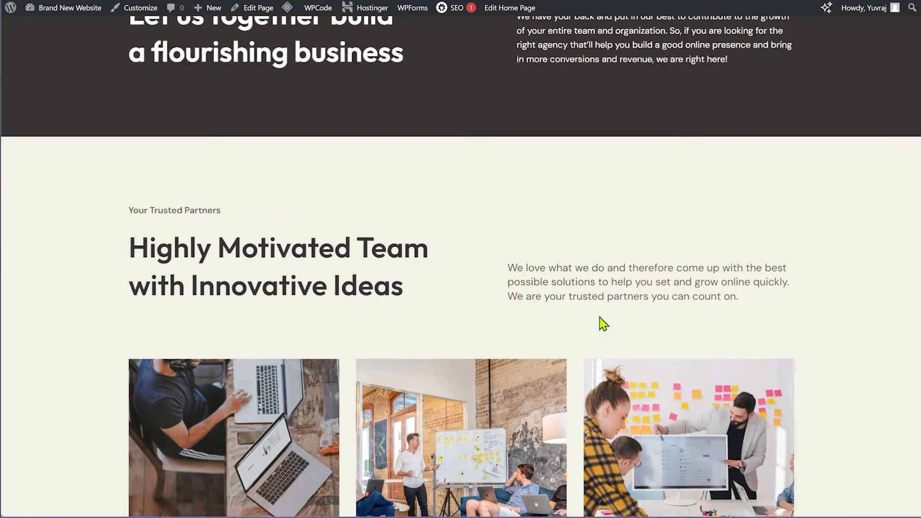
scroll(432, 313, up, 3)
scroll(432, 314, down, 10)
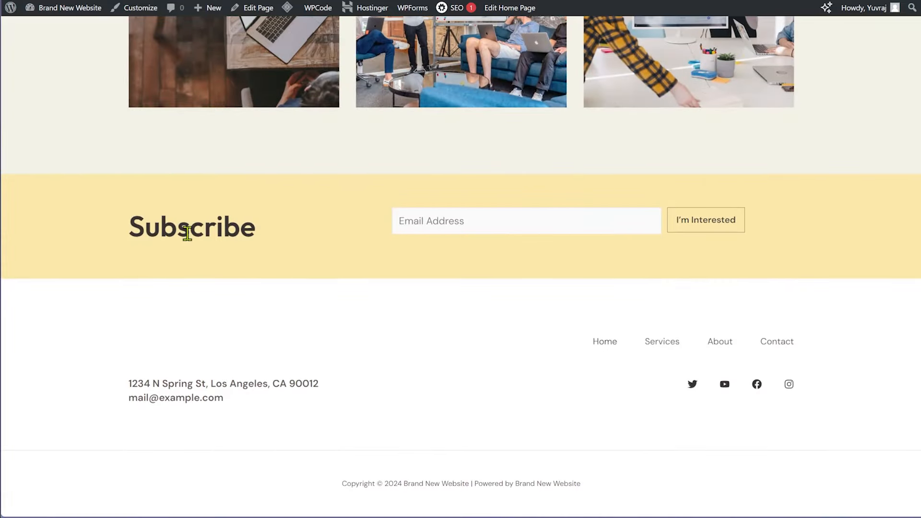
scroll(426, 280, up, 15)
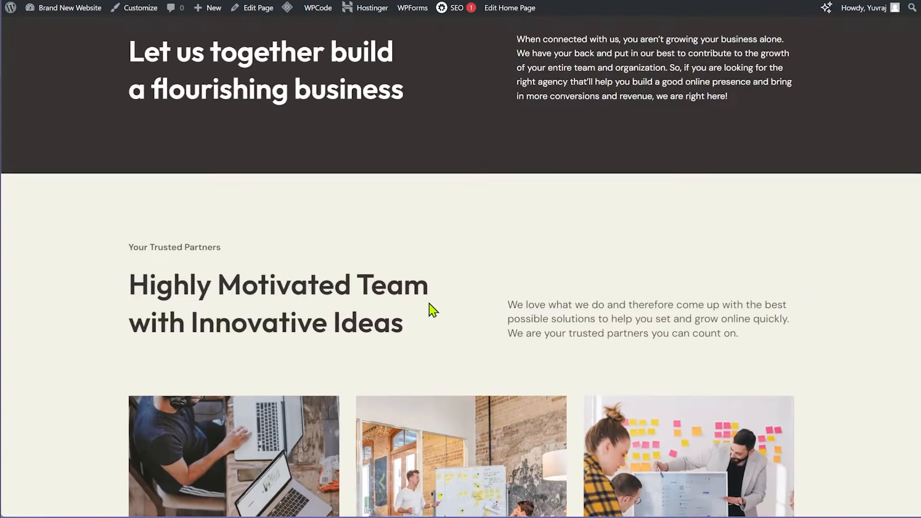
scroll(438, 304, up, 10)
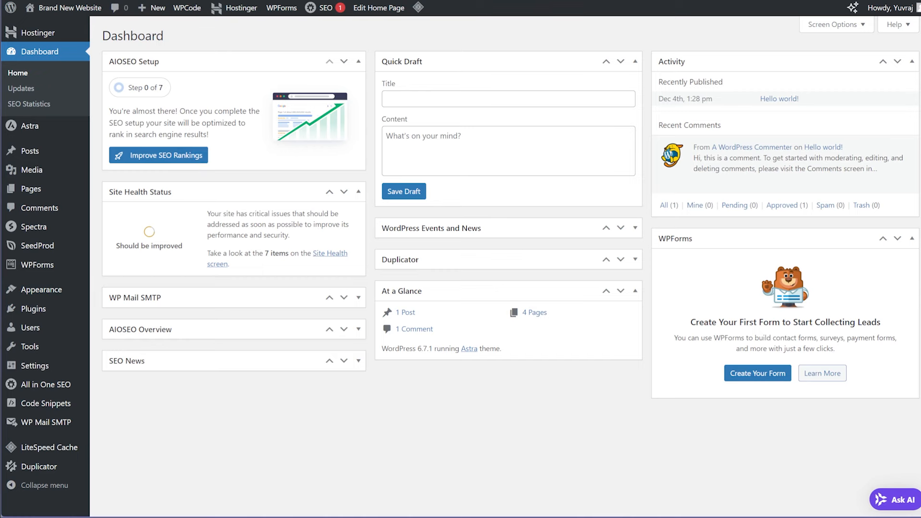
key(ctrl+Tab)
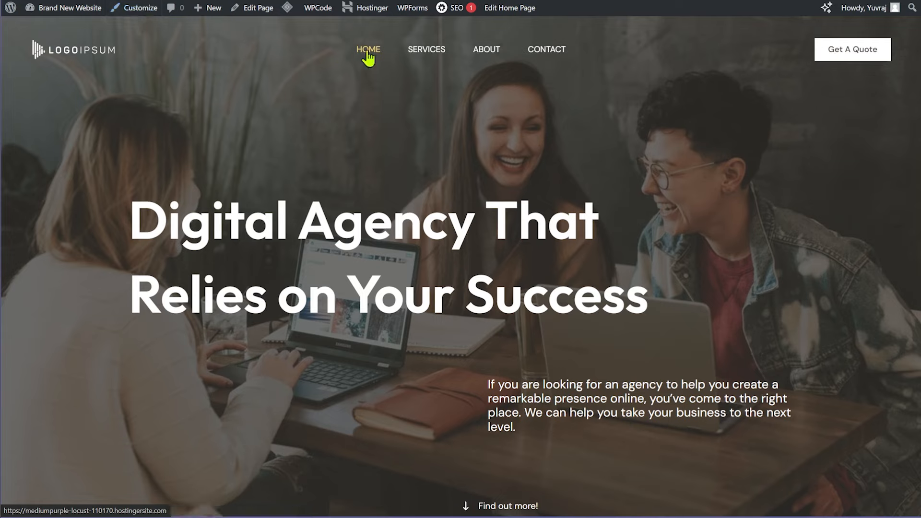
Switch from the live home page to the WordPress dashboard and open the theme customizer
click(509, 8)
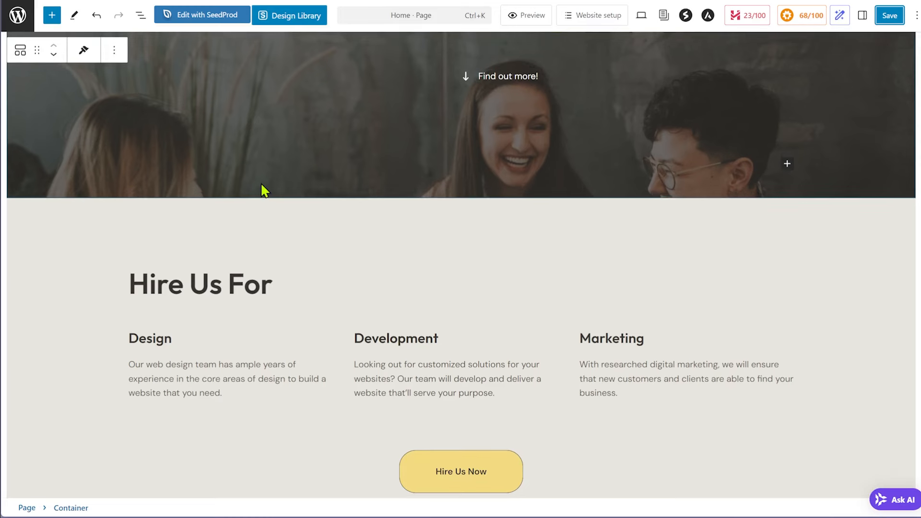
scroll(262, 190, up, 10)
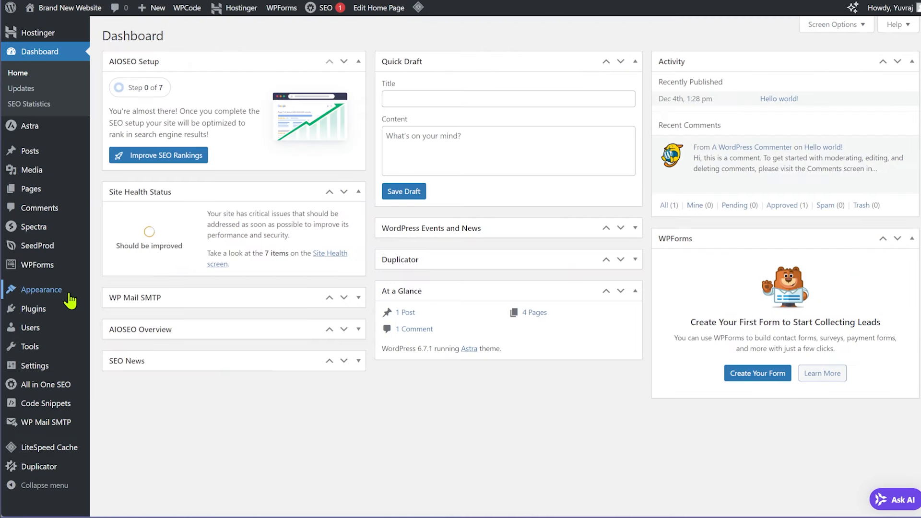
mouse_move(70, 301)
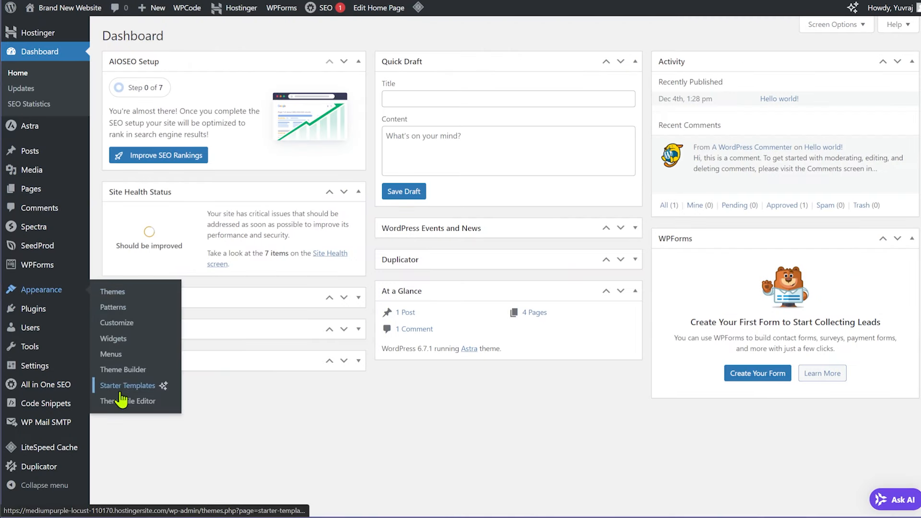
click(143, 321)
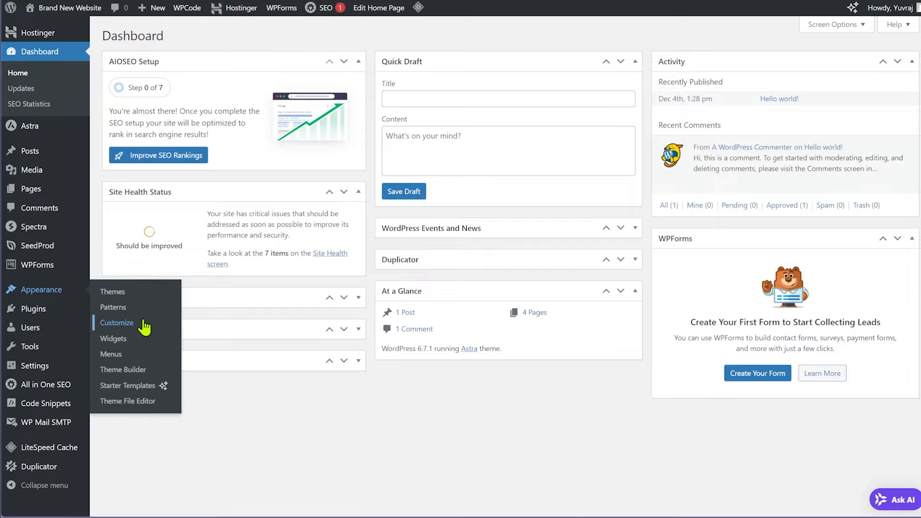
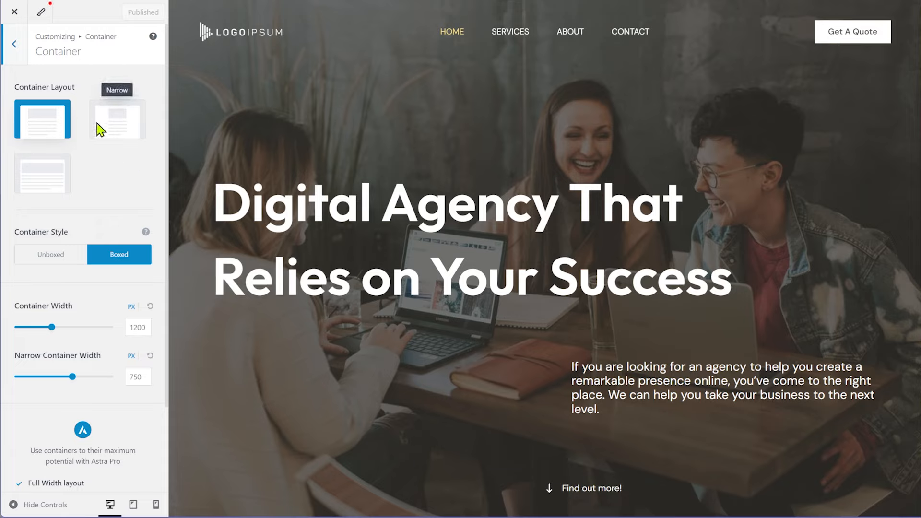
Examine the global Container and primary Buttons settings in the customizer, and return to its main list
scroll(96, 259, down, 2)
scroll(80, 259, up, 2)
click(14, 43)
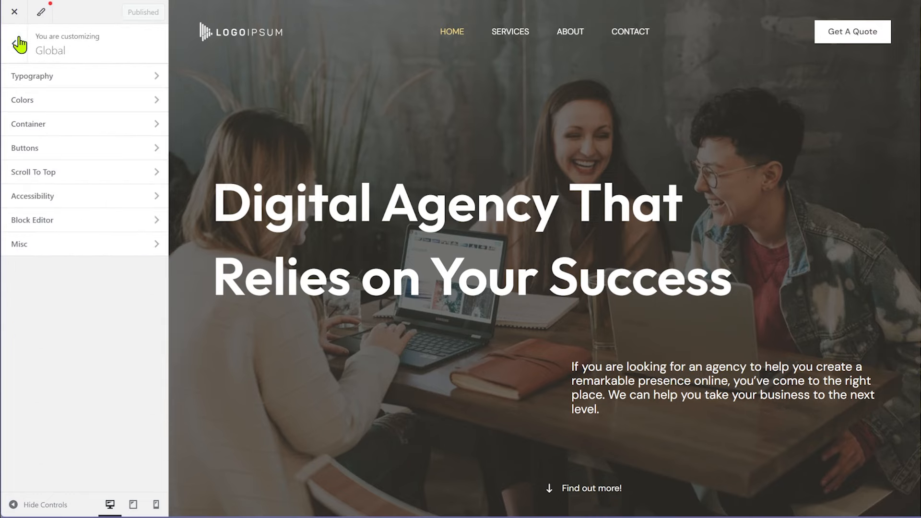
click(88, 157)
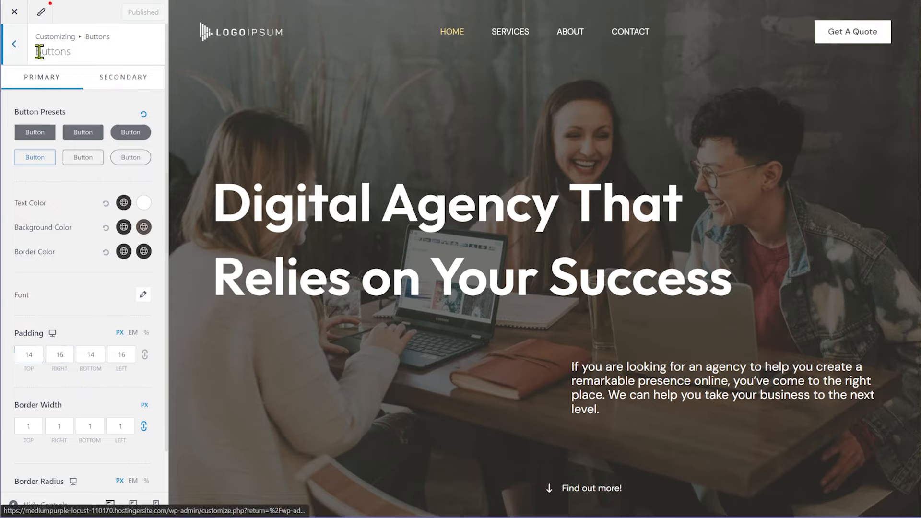
click(23, 47)
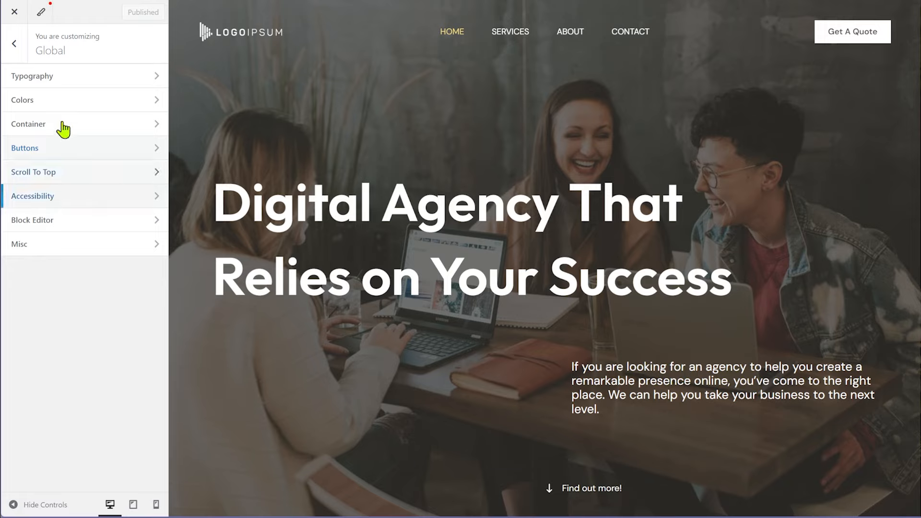
click(16, 46)
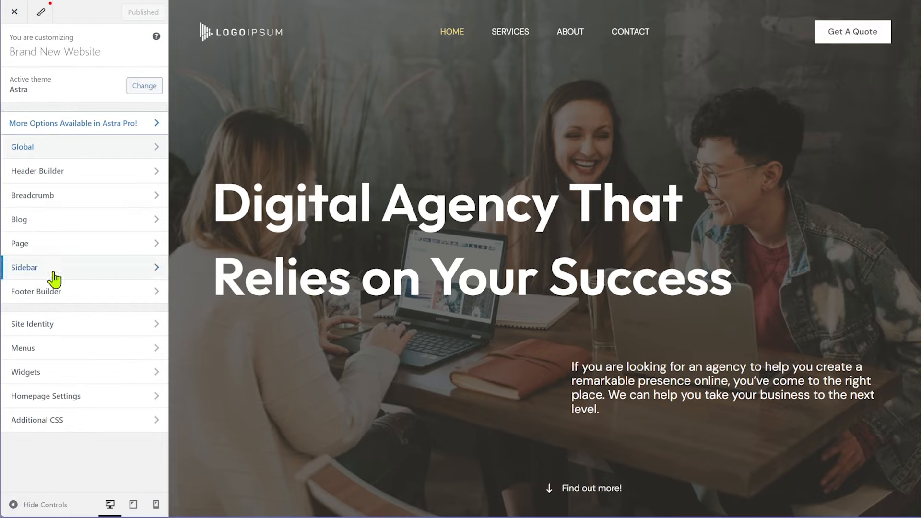
Examine the general and design settings for single blog posts, and return to the customizer's main list
click(52, 221)
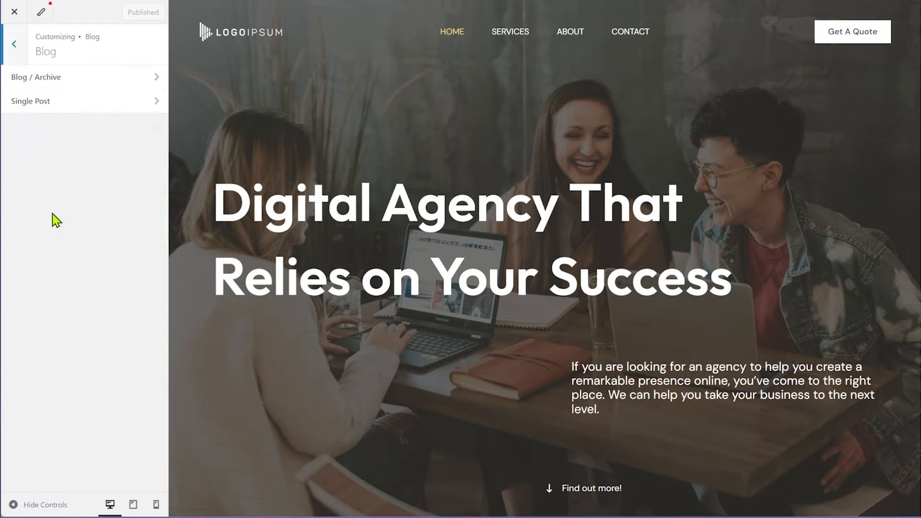
click(89, 108)
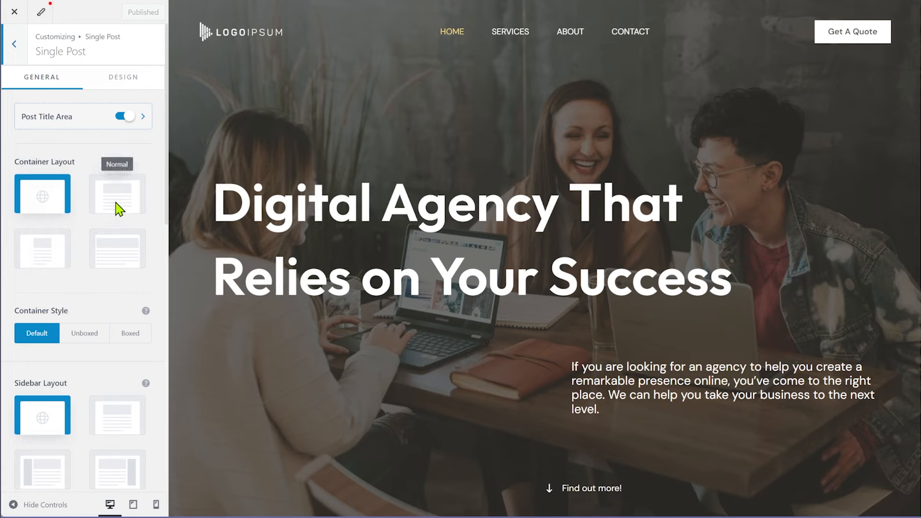
scroll(116, 207, down, 3)
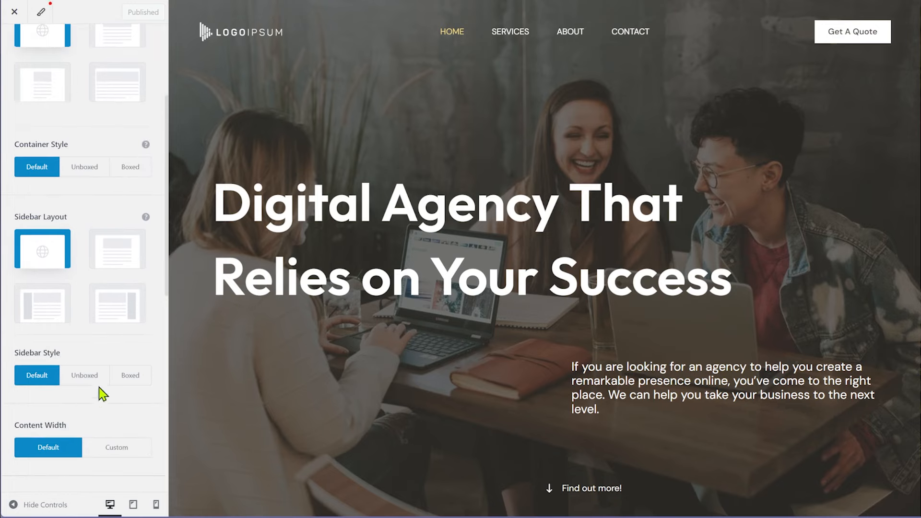
scroll(96, 379, up, 3)
click(118, 78)
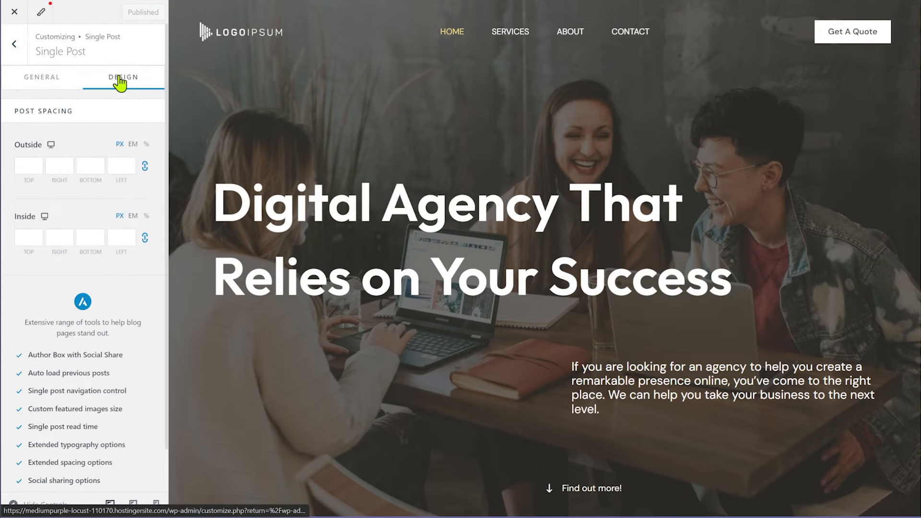
click(15, 45)
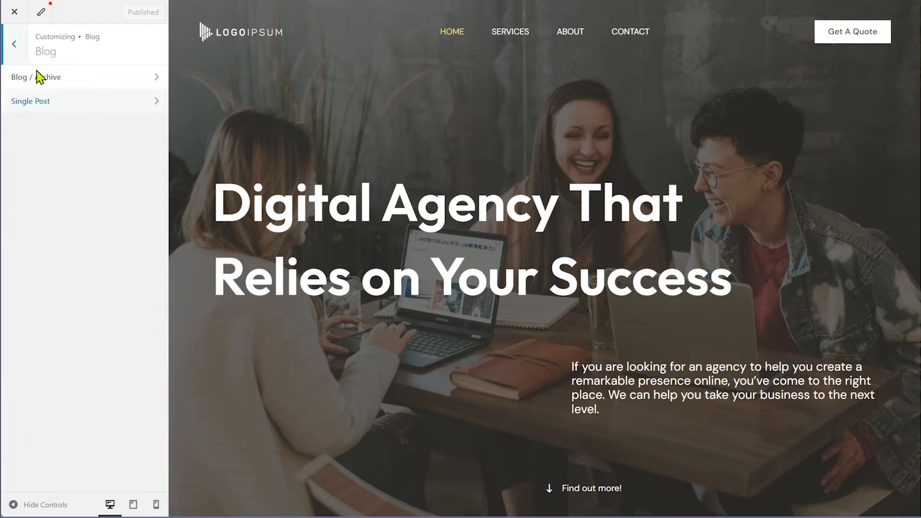
click(22, 50)
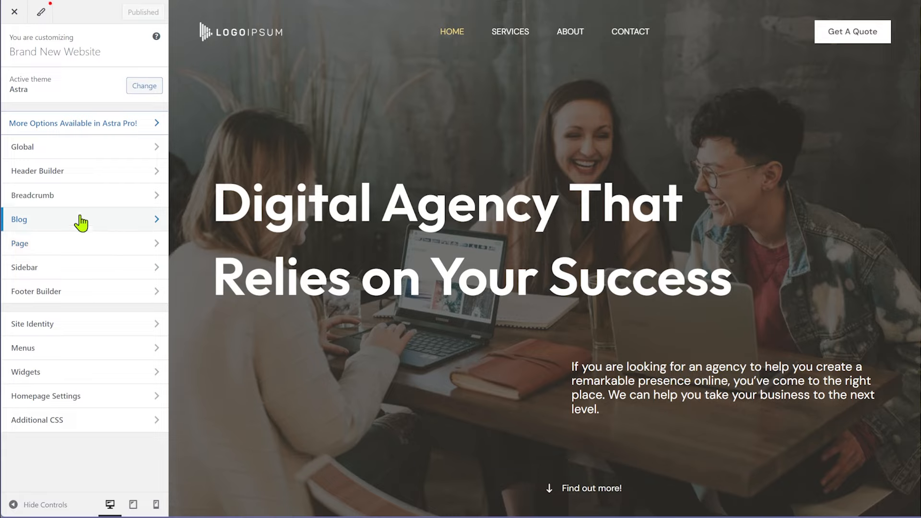
Open the Header Builder and move the Site Title & Logo element to the centre of the header's top row
click(74, 178)
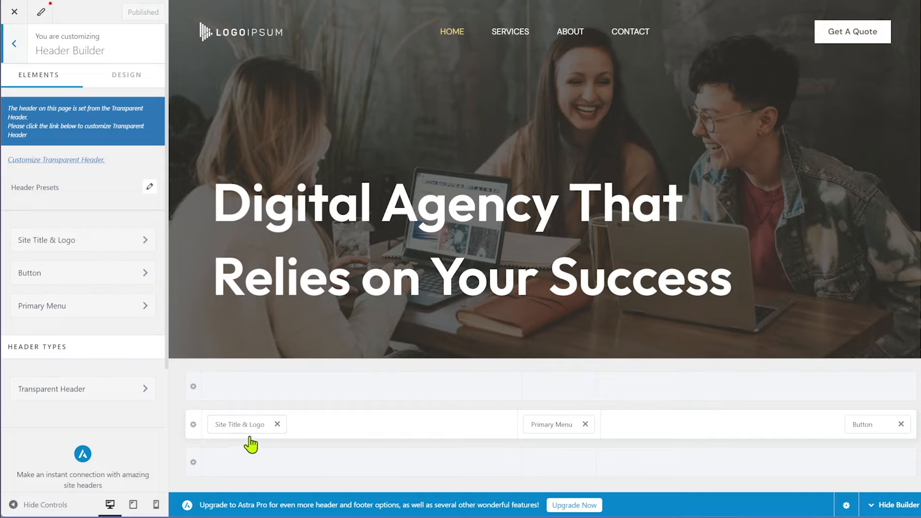
drag(241, 425, 543, 399)
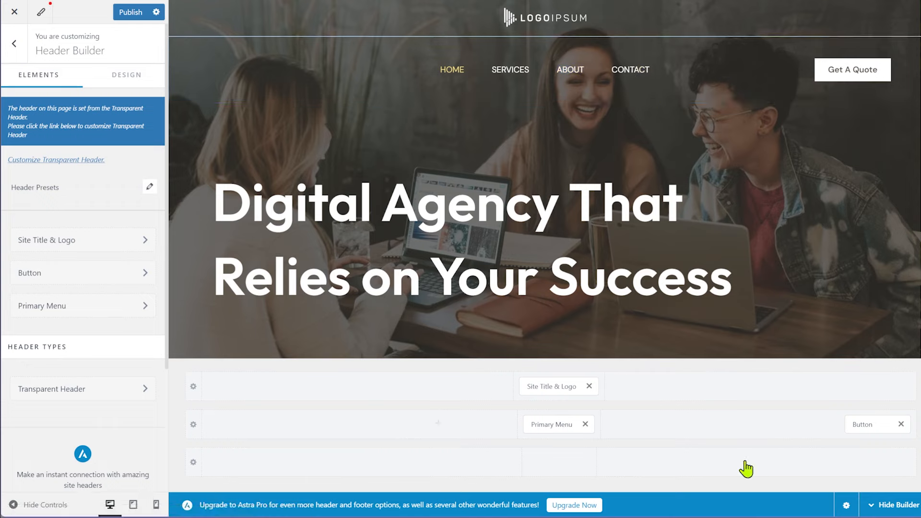
Try Primary Menu on the left and Button in the centre of the header's middle row, and move both back
drag(554, 426, 265, 439)
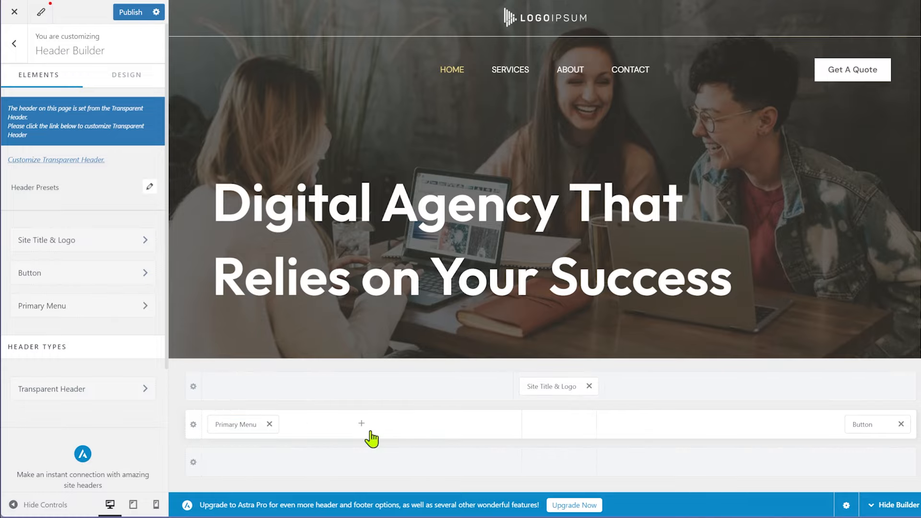
drag(857, 434, 560, 437)
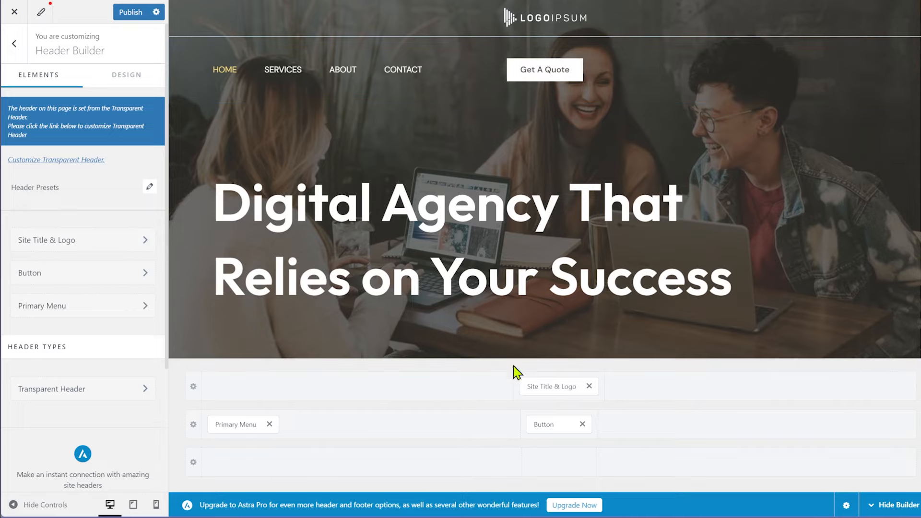
drag(552, 424, 869, 441)
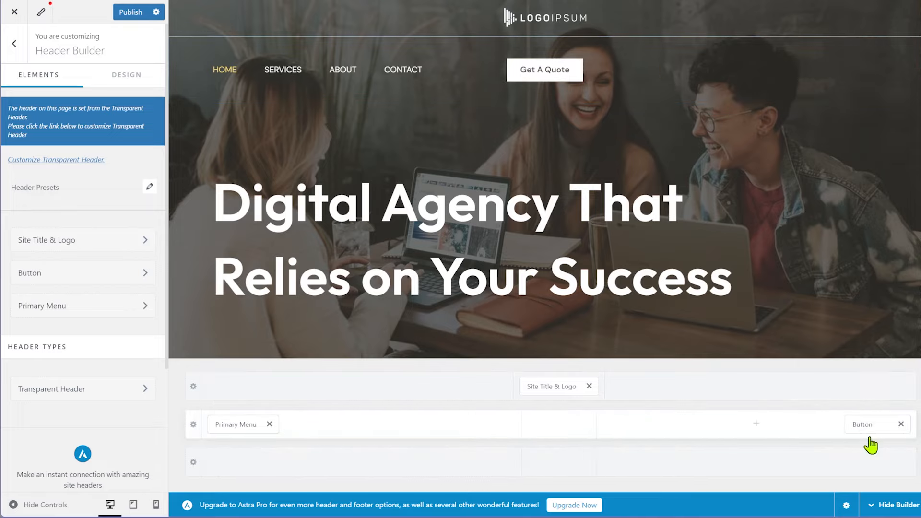
drag(220, 424, 544, 426)
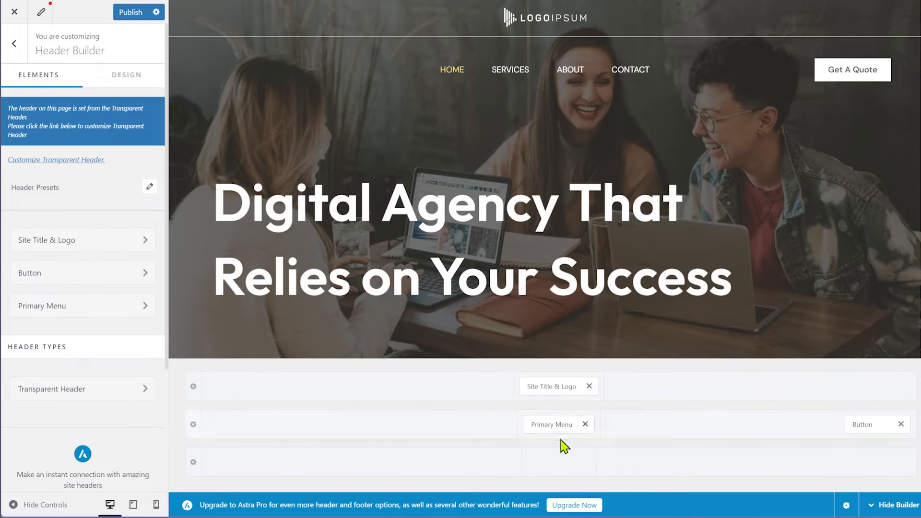
Review the Primary Menu element's general and design settings and the menus available for each menu location
click(552, 425)
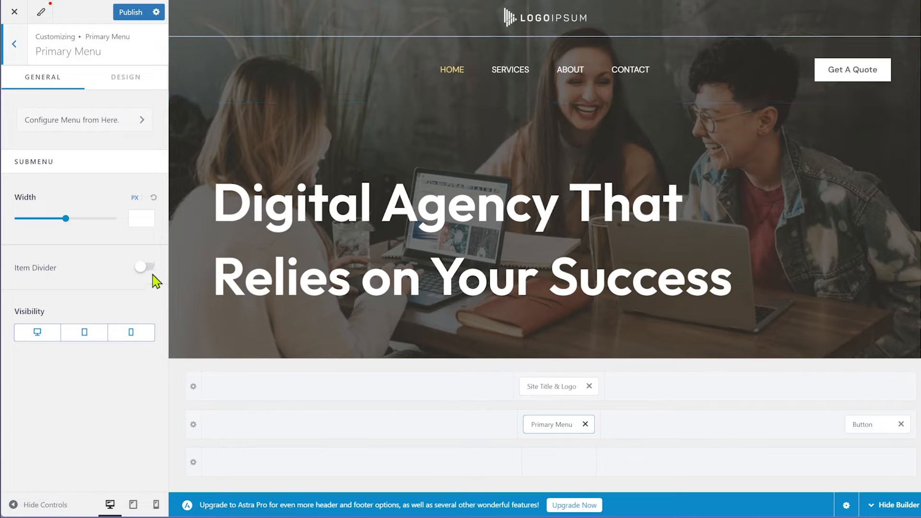
click(140, 82)
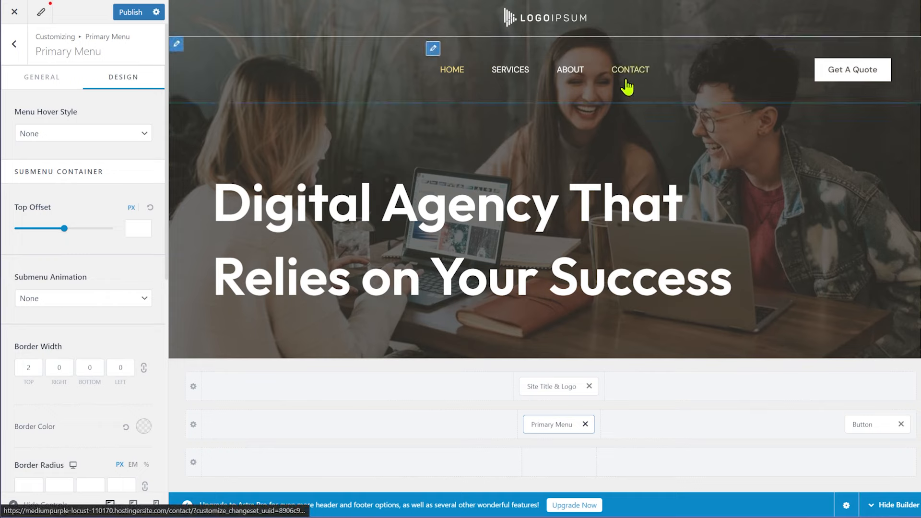
click(55, 84)
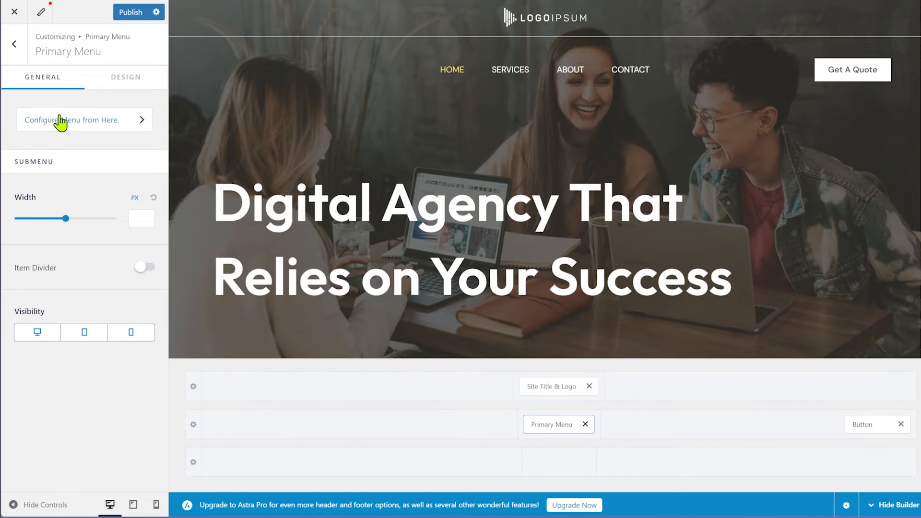
click(96, 128)
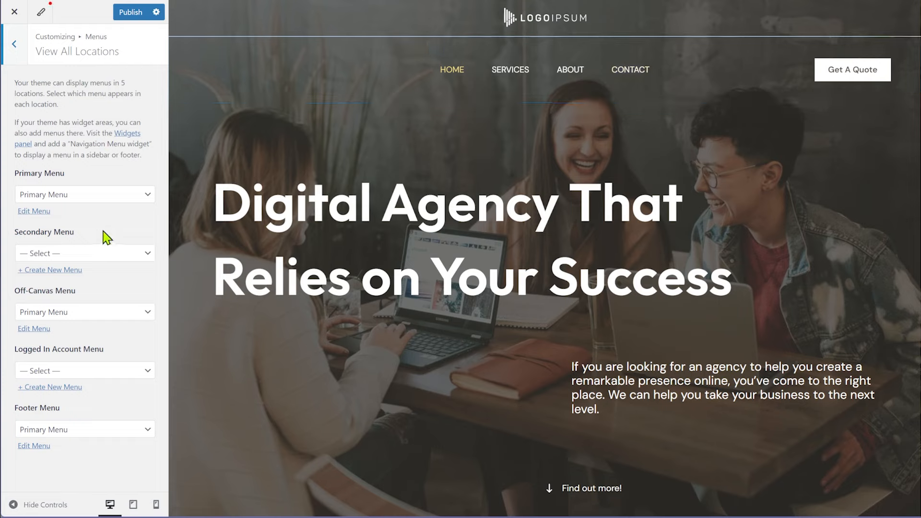
click(140, 201)
click(139, 202)
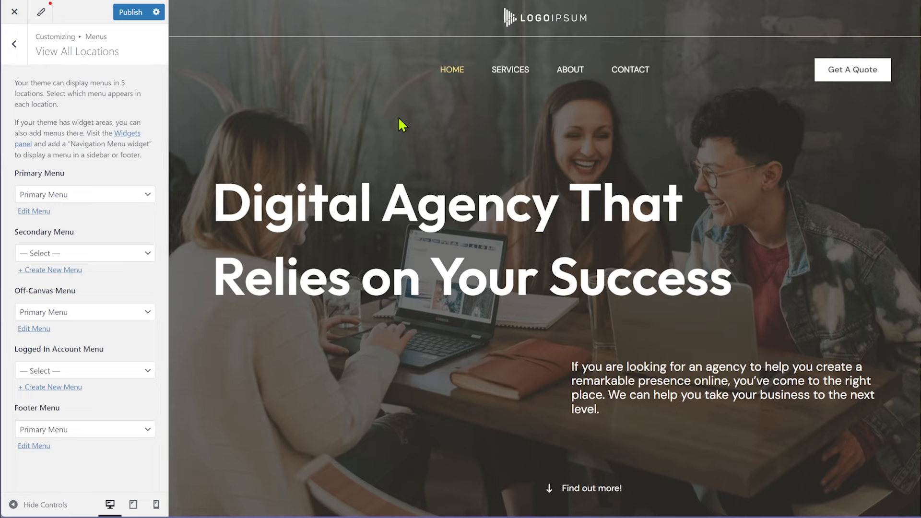
Switch back to the WordPress dashboard and open the Menus page
click(334, 1)
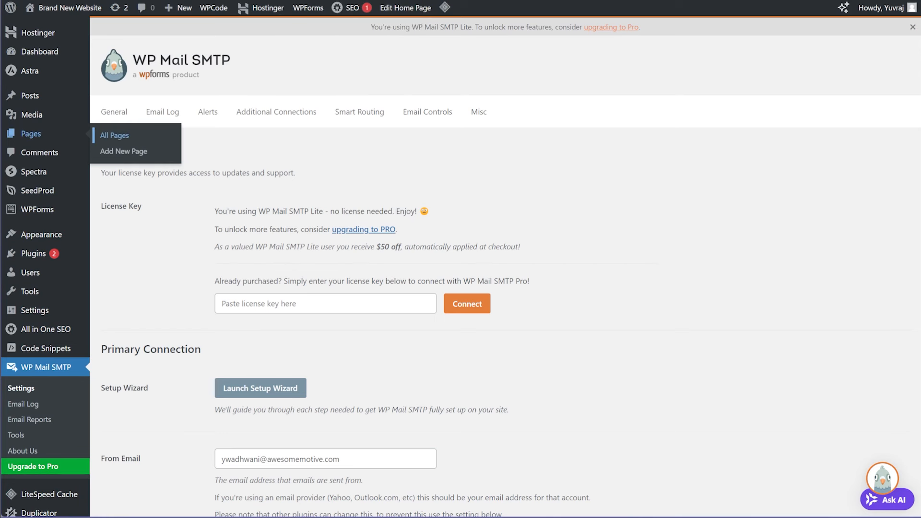
click(48, 52)
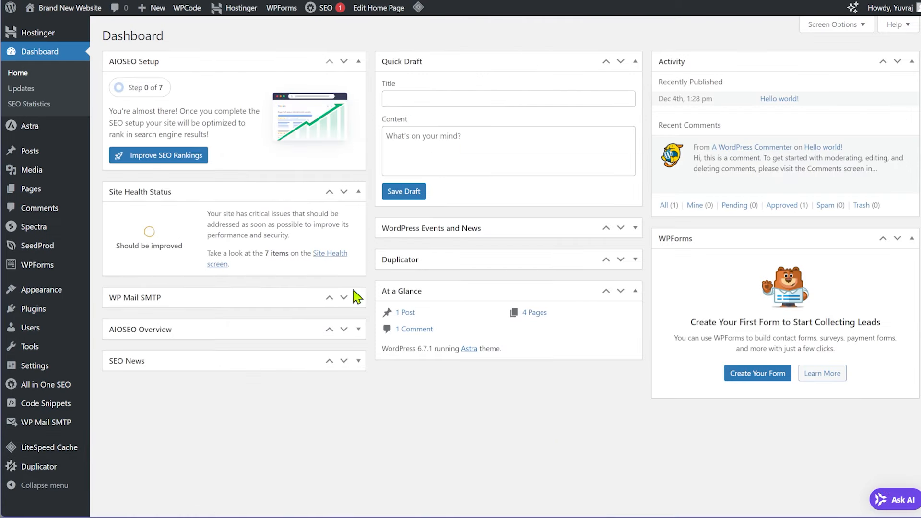
mouse_move(39, 293)
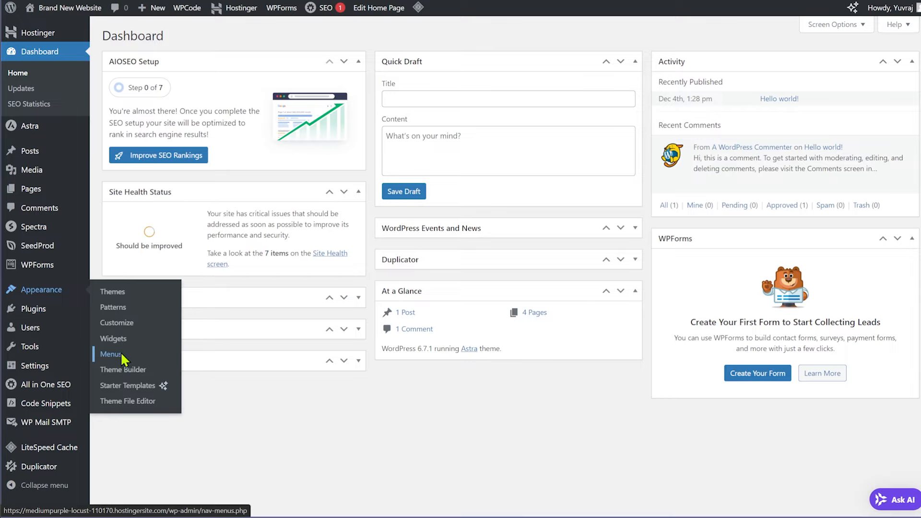
click(148, 356)
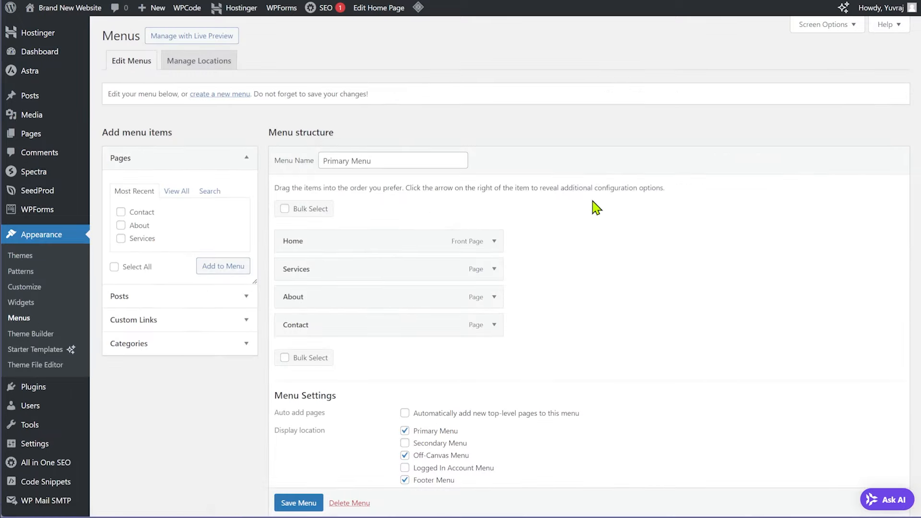
Examine the Primary Menu's structure and display locations, and collapse the Pages section of the available menu items
scroll(597, 204, down, 1)
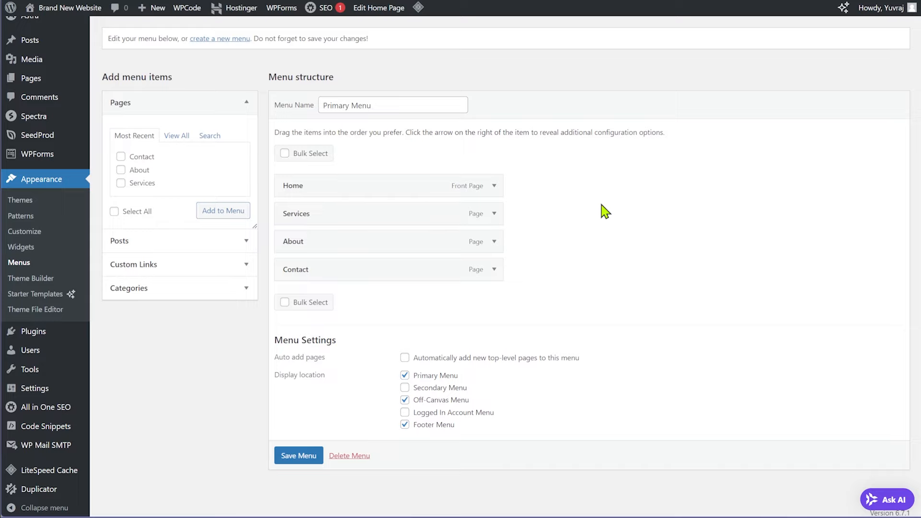
scroll(606, 211, up, 1)
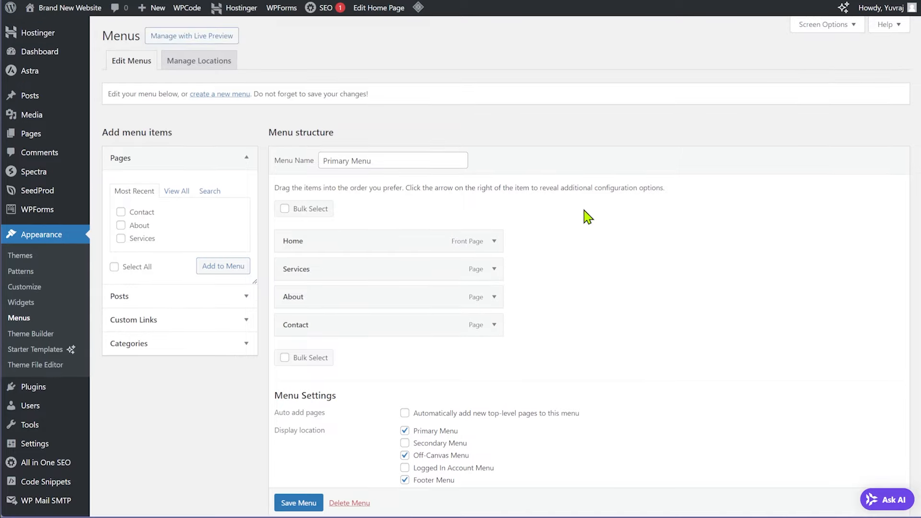
click(236, 161)
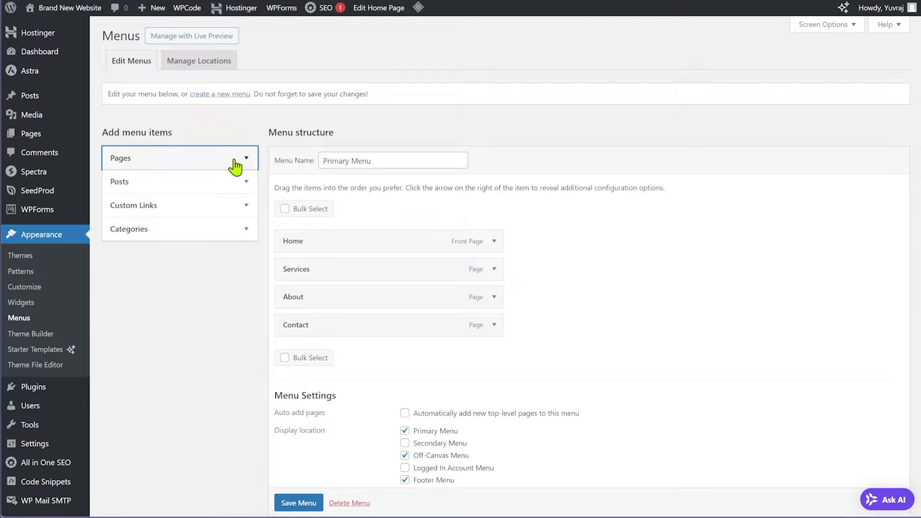
click(209, 304)
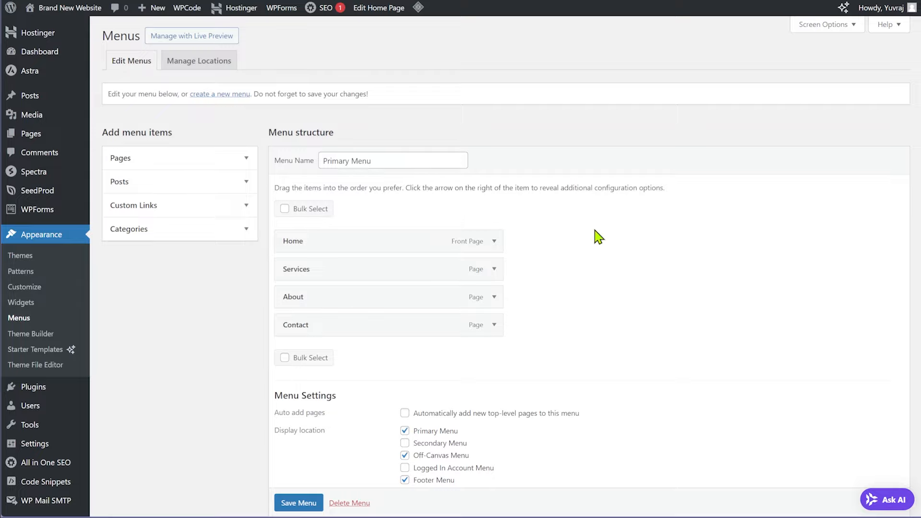
scroll(597, 237, down, 2)
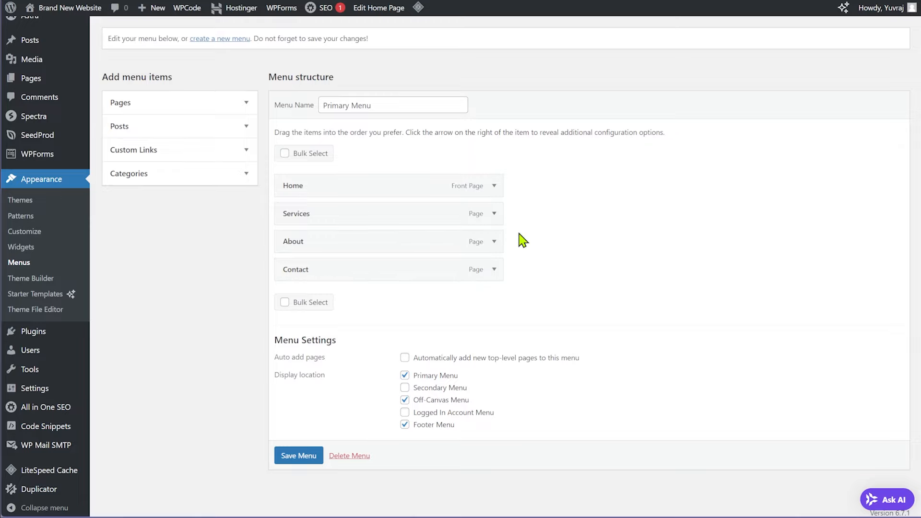
Move the Contact item directly below Home in the Primary Menu's structure and save the menu
mouse_move(325, 273)
mouse_down()
mouse_move(329, 255)
mouse_move(329, 271)
mouse_up()
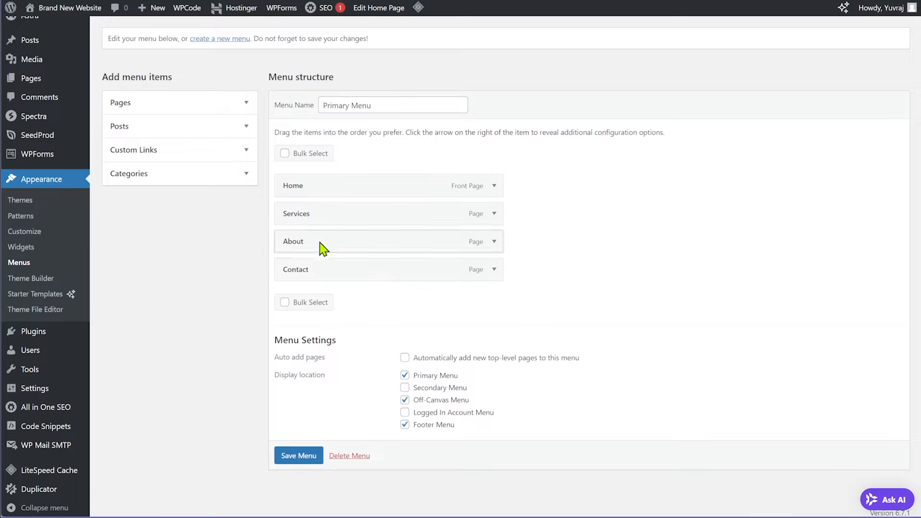
drag(328, 267, 328, 209)
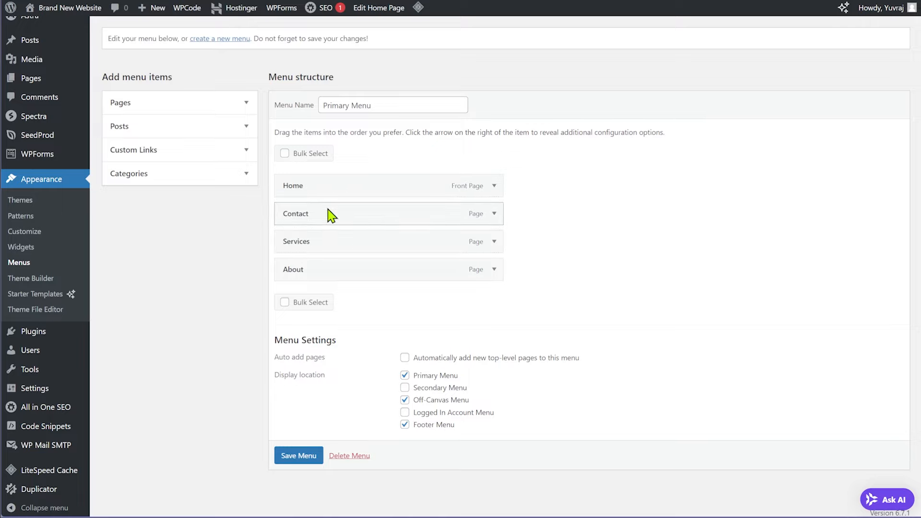
click(295, 460)
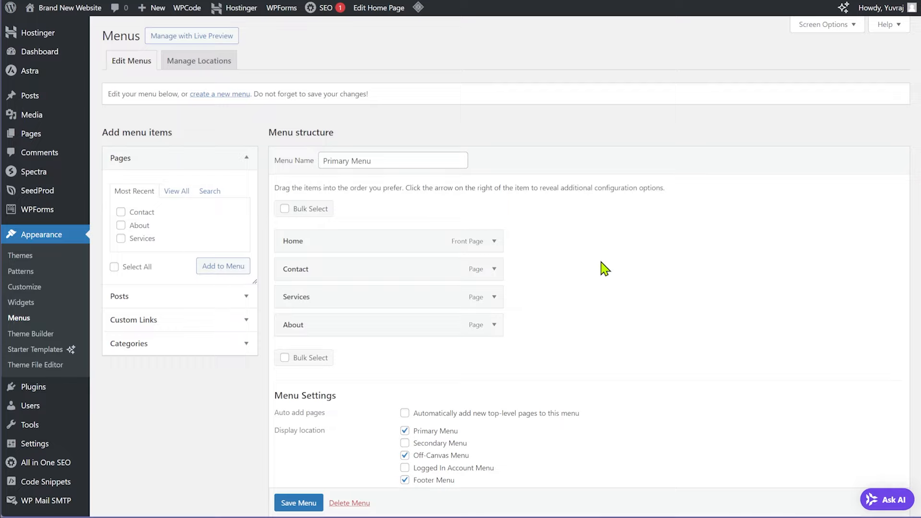
Expand the Contact menu item, review its label, parent and order settings, and collapse it again
scroll(608, 201, down, 1)
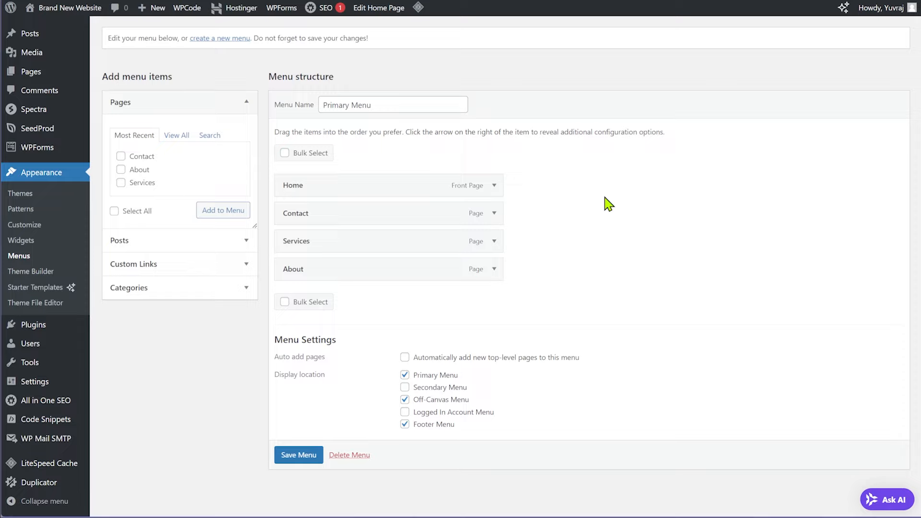
click(495, 215)
click(494, 215)
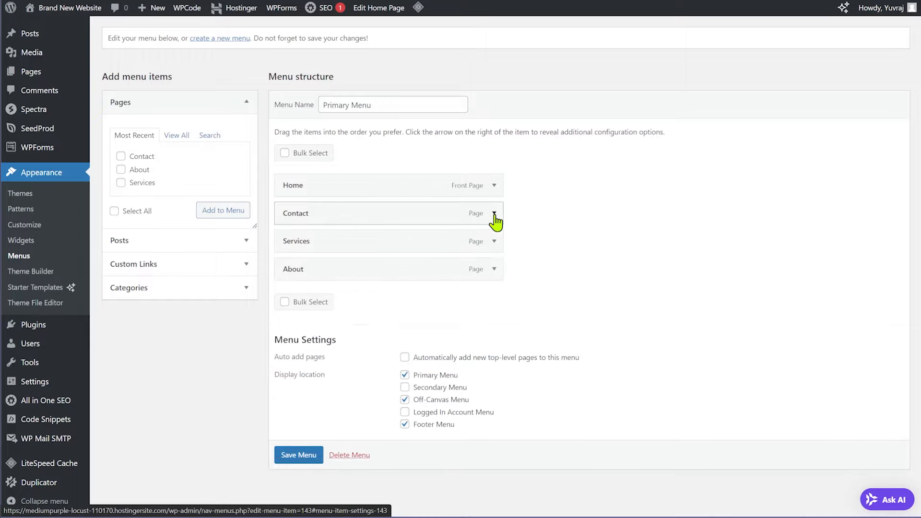
click(494, 215)
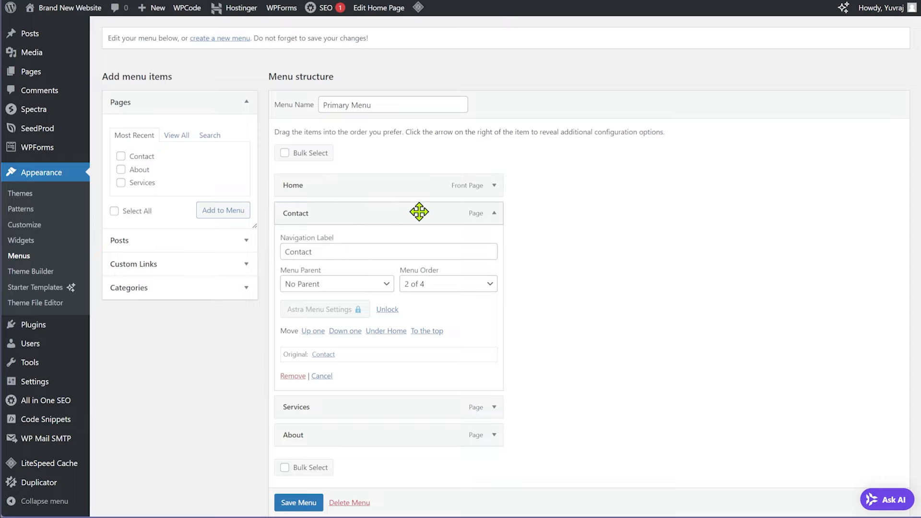
click(494, 213)
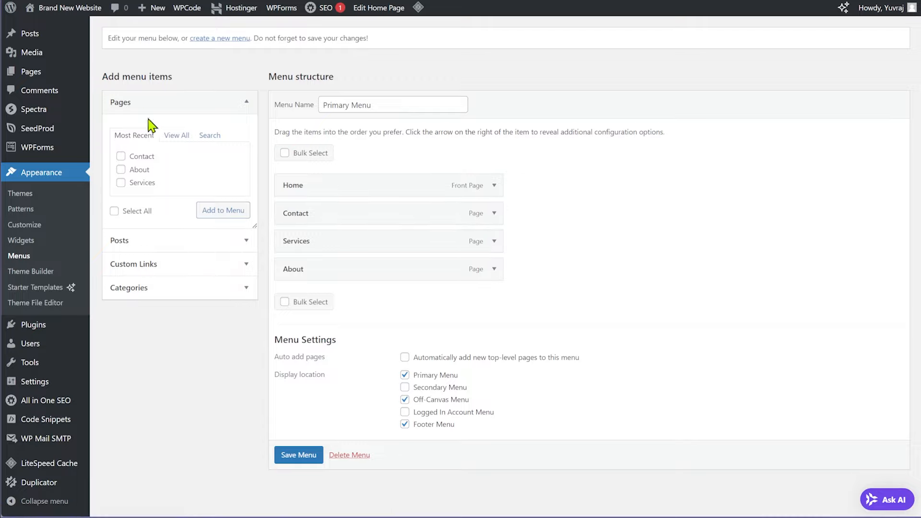
click(161, 272)
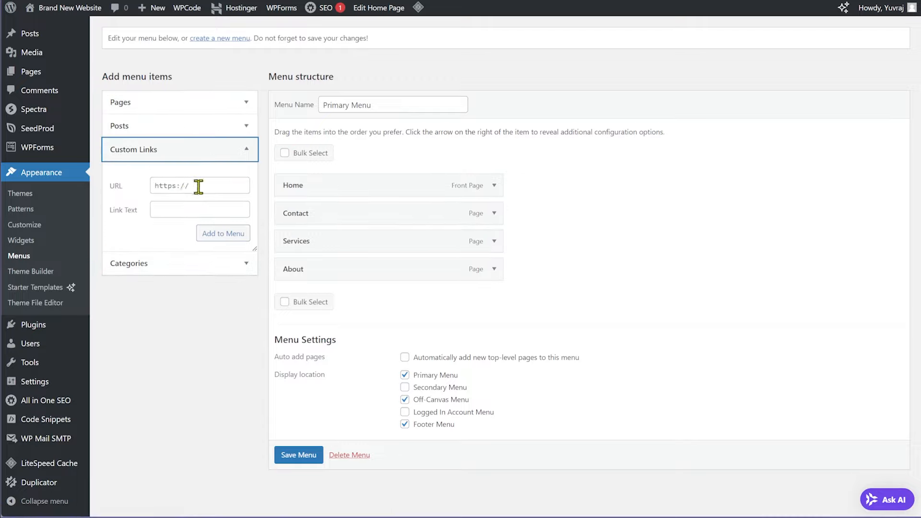
click(198, 187)
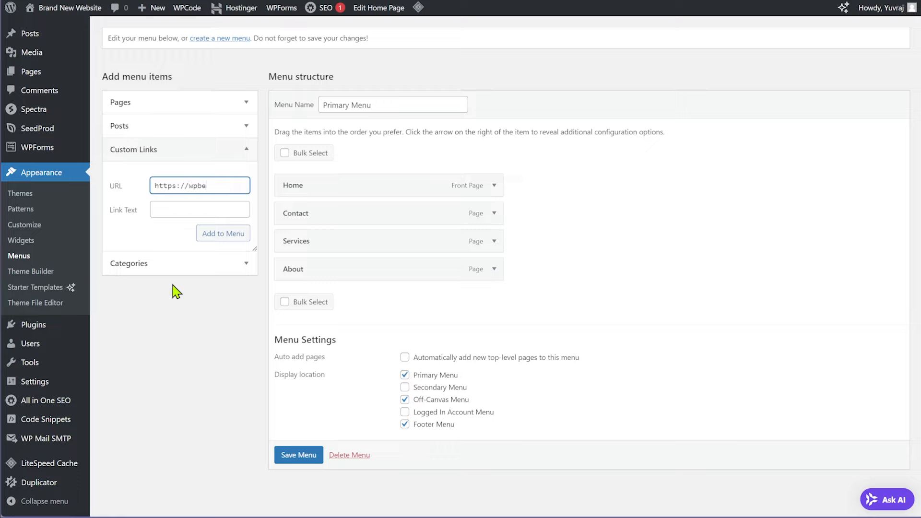
text(https://wpbeginner.com)
key(Tab)
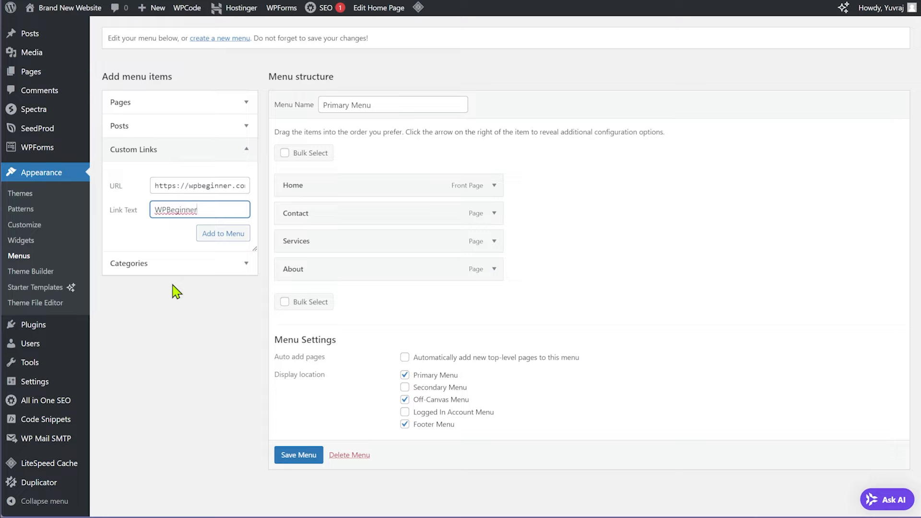
click(204, 240)
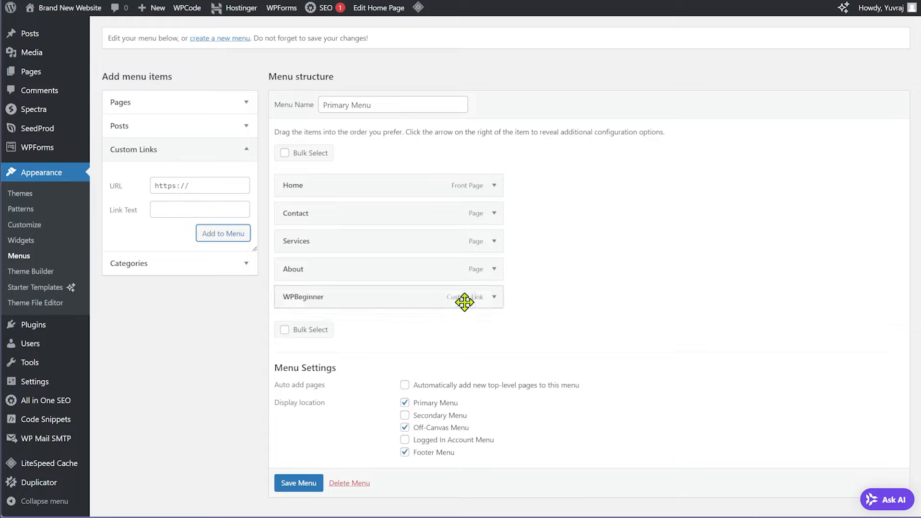
Review the WPBeginner menu item's settings and save the Primary Menu
click(494, 298)
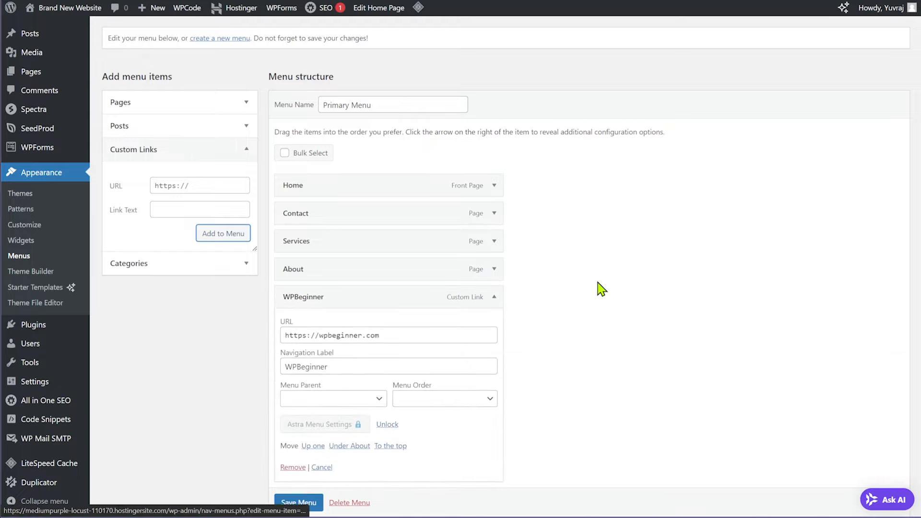
scroll(599, 288, down, 3)
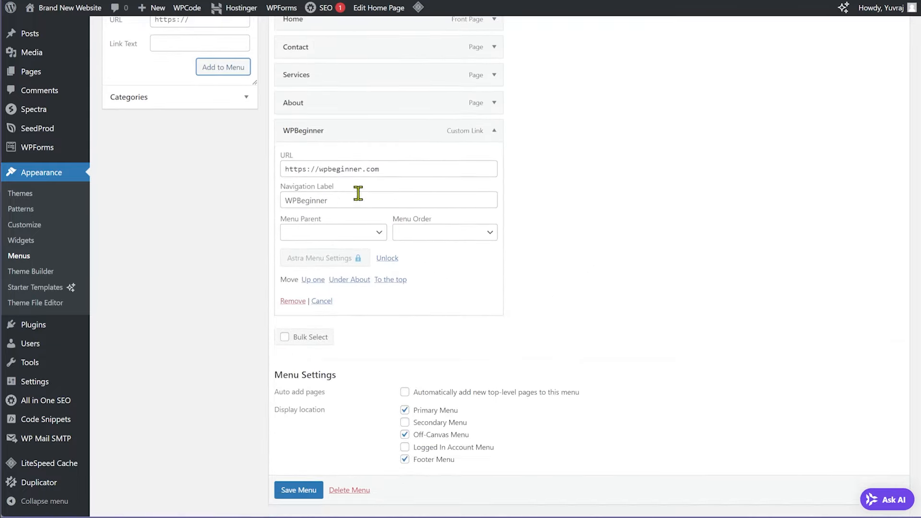
scroll(530, 287, up, 2)
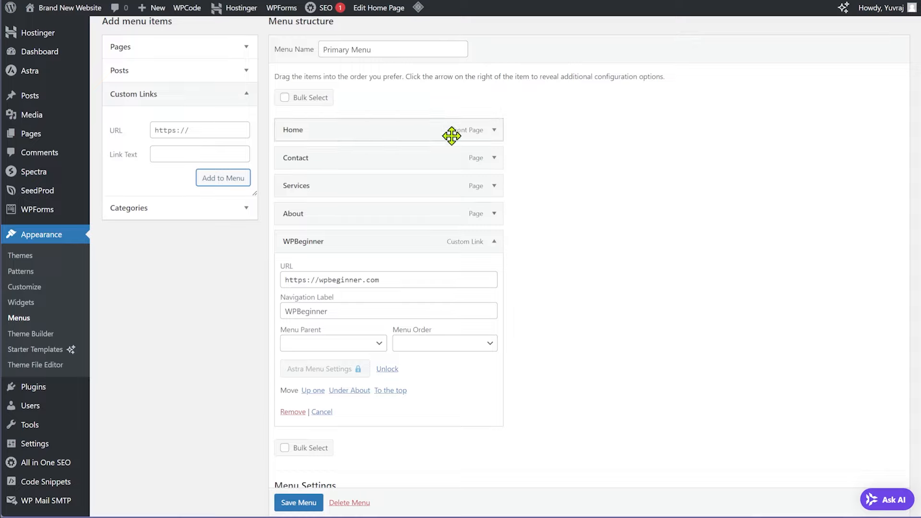
scroll(302, 501, down, 1)
click(303, 502)
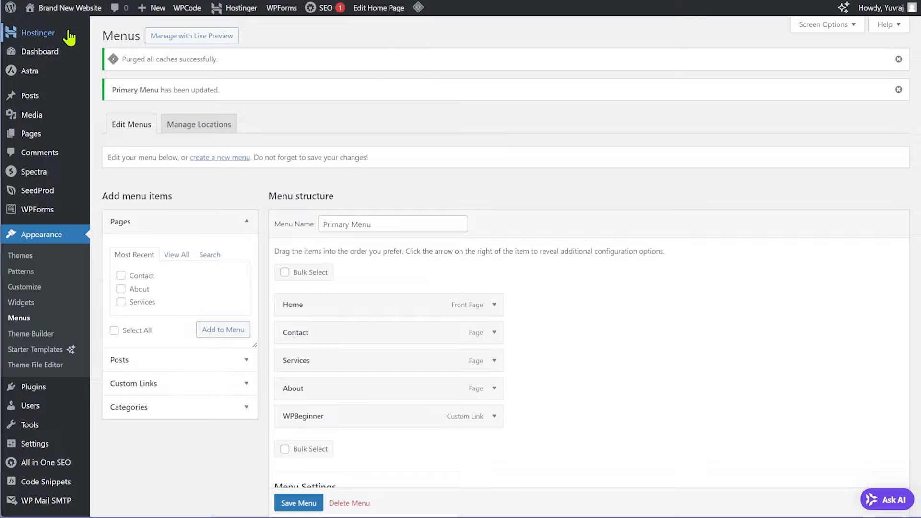
Open the live site in a new tab and check that its WPBeginner menu link leads to the WPBeginner website
mouse_move(67, 8)
right_click(44, 31)
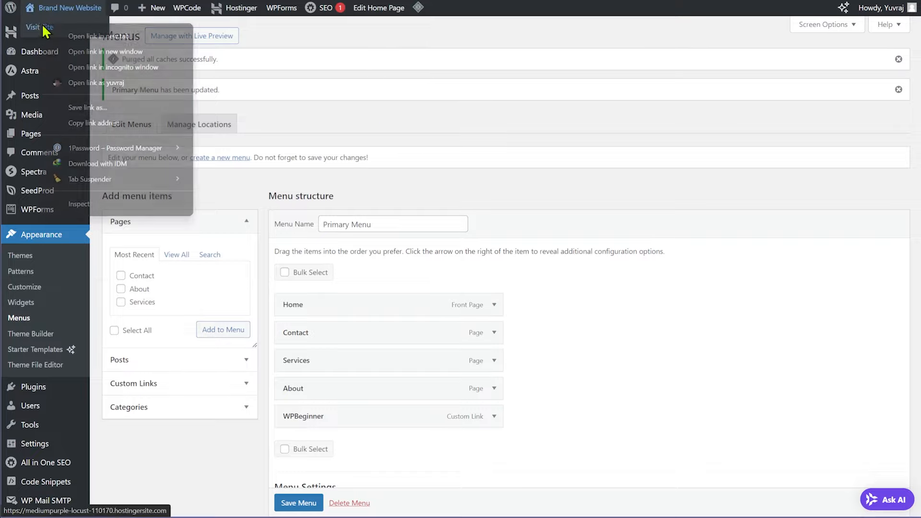
click(56, 36)
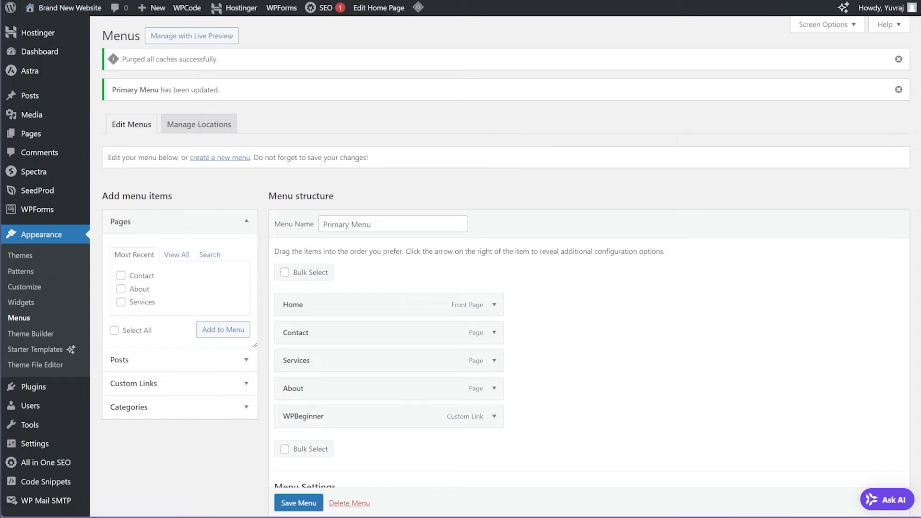
key(ctrl+Tab)
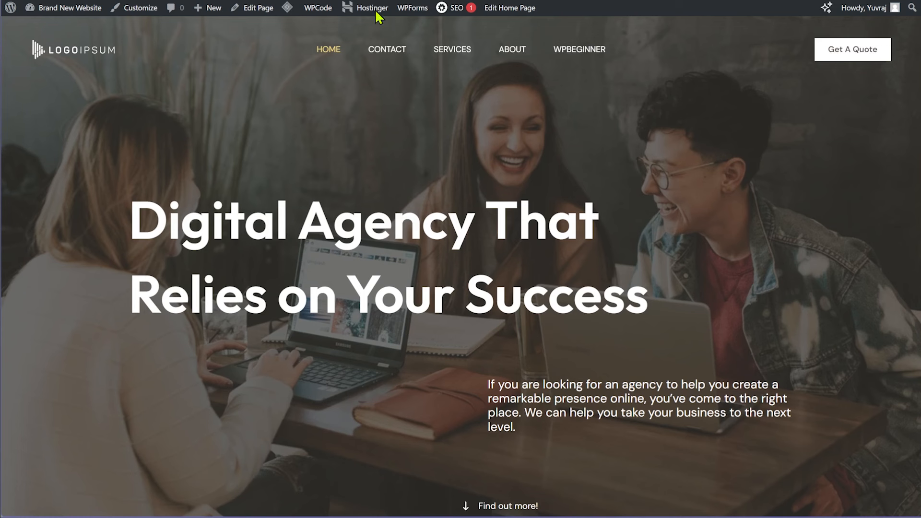
right_click(581, 49)
click(597, 60)
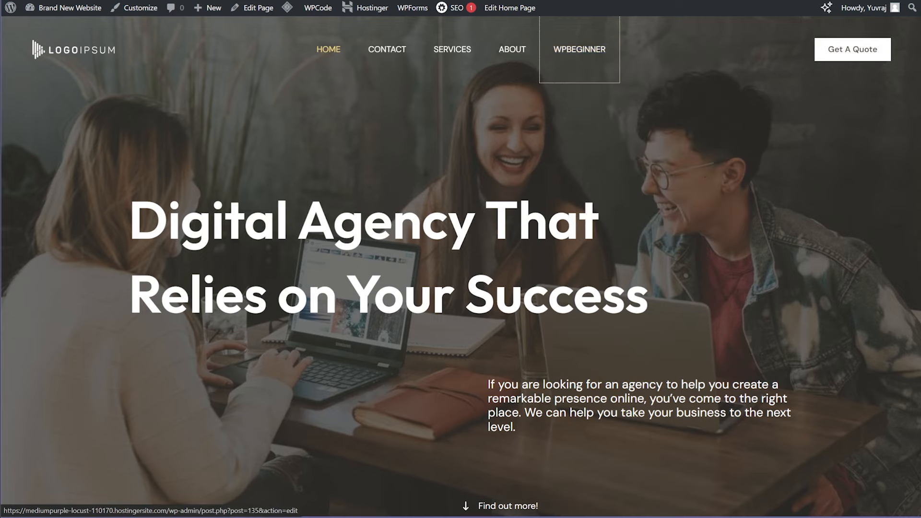
key(ctrl+Tab)
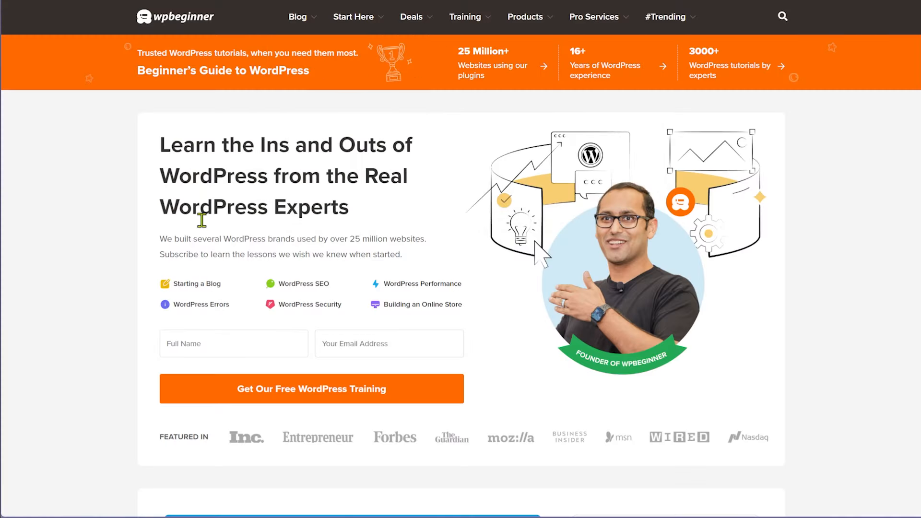
Switch back to the theme customizer, reload it without keeping the unsaved changes, and dismiss the autosave notice
key(ctrl+shift+Tab)
key(ctrl+shift+Tab)
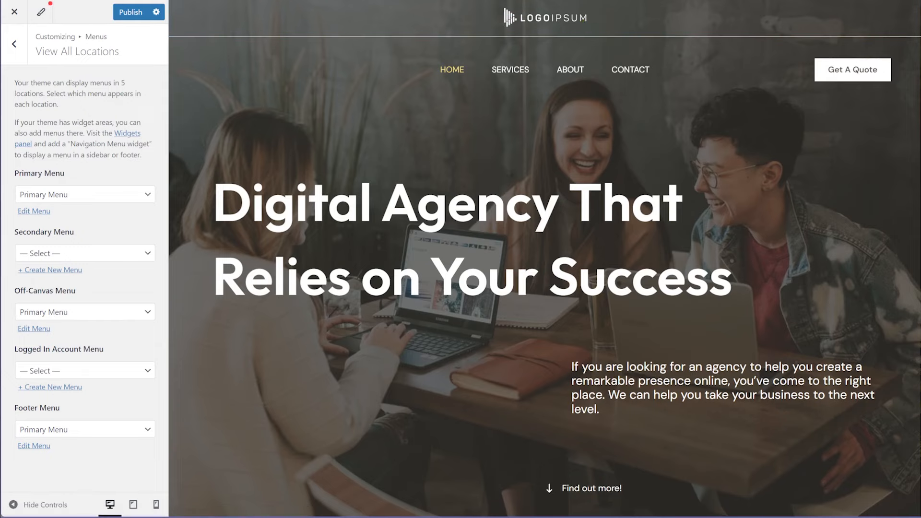
key(F5)
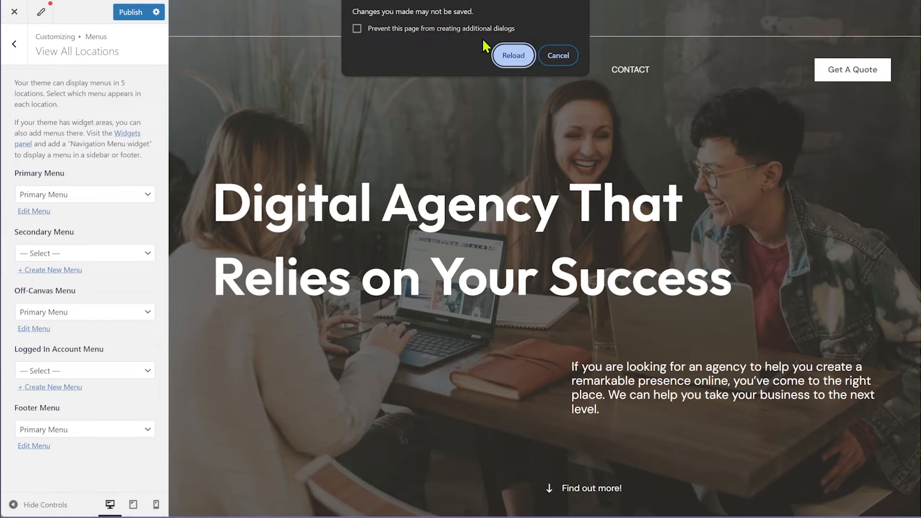
click(513, 57)
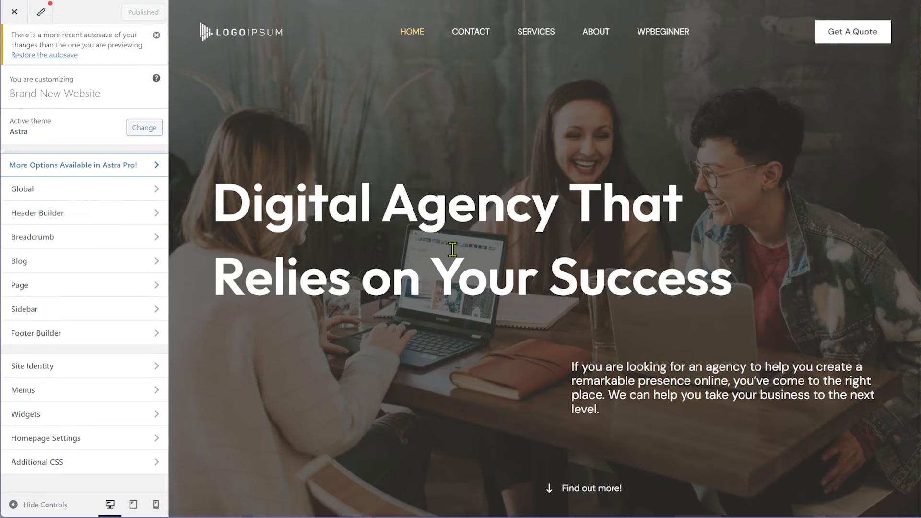
click(156, 35)
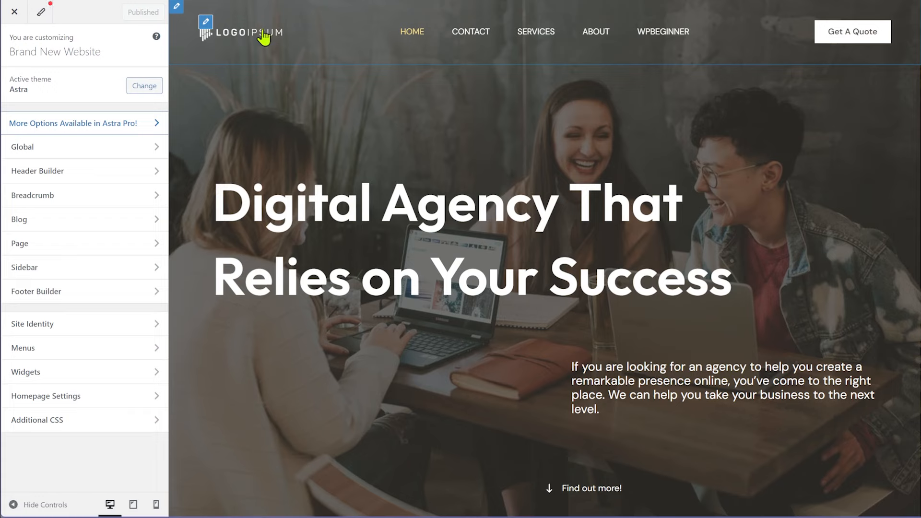
Set the header's Get A Quote button background colour to #F3D97A for the normal state and #FFFFFF for the hover state
mouse_move(823, 29)
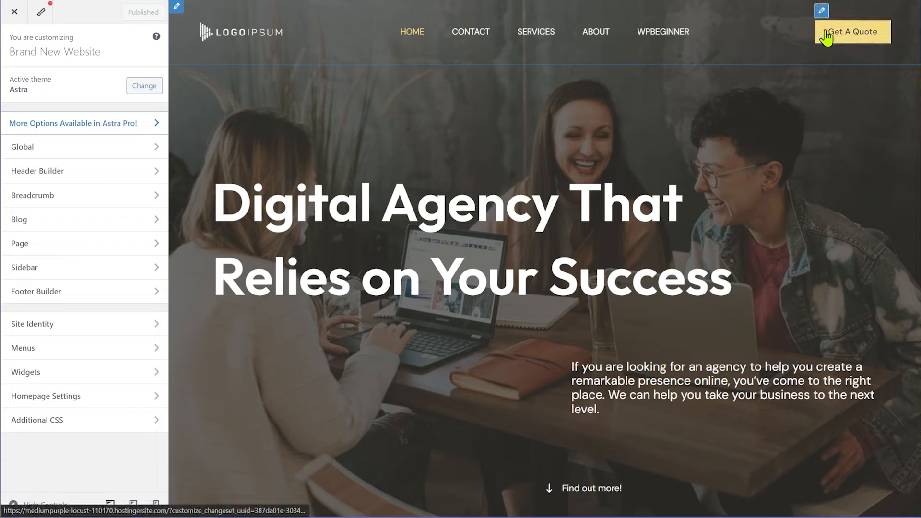
click(822, 11)
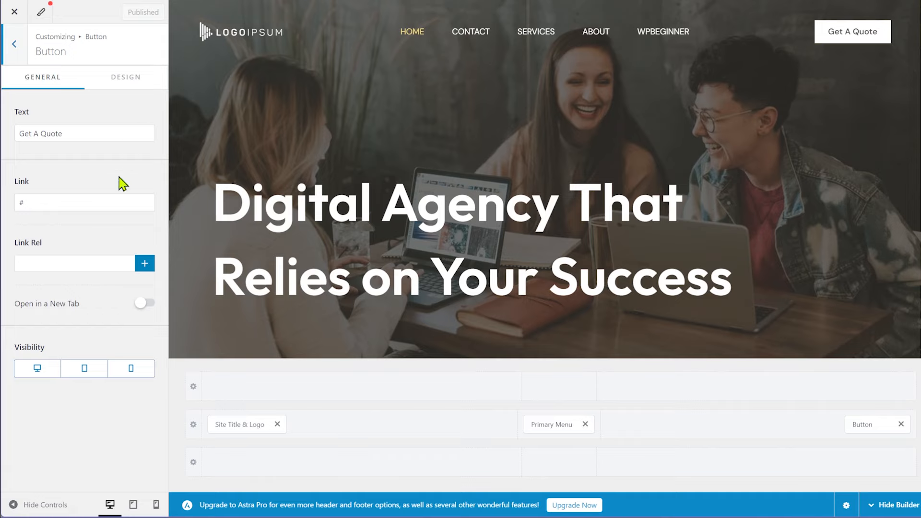
click(136, 94)
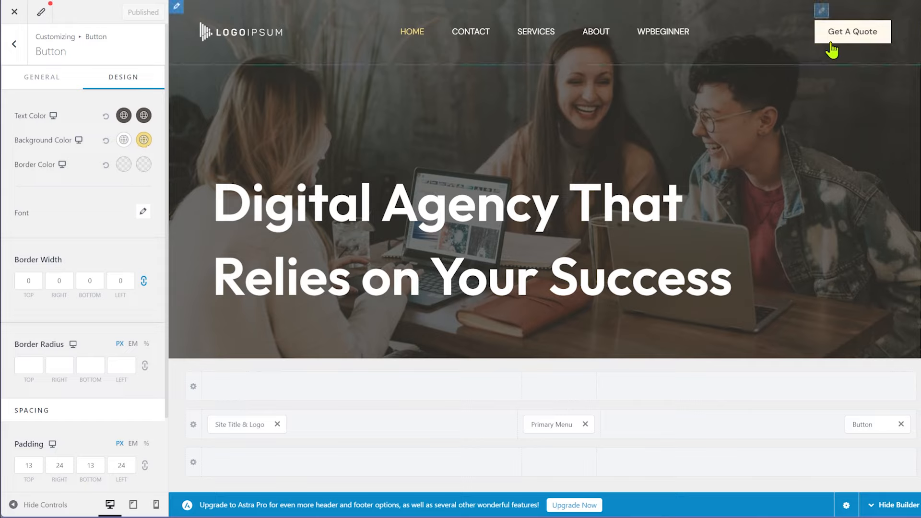
click(123, 144)
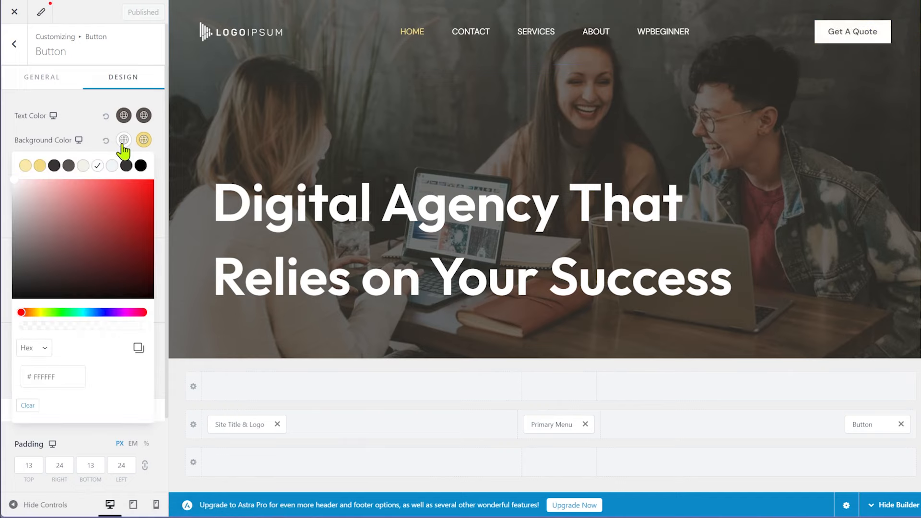
click(41, 167)
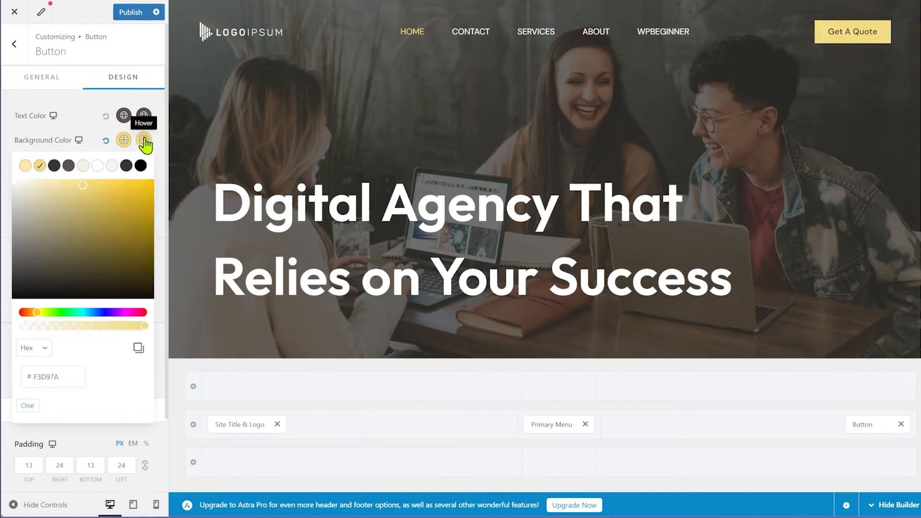
click(98, 165)
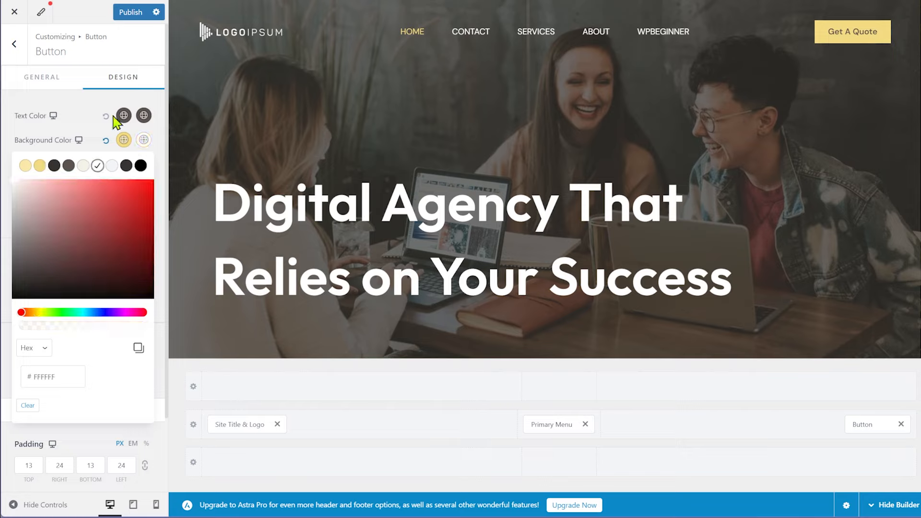
Try white for the Get A Quote button's normal text colour, and set it to #2C2927 instead
click(123, 119)
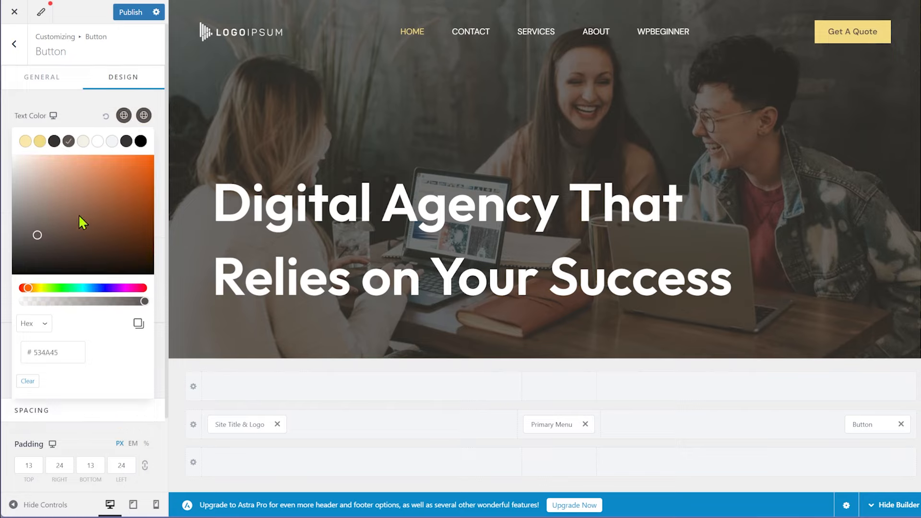
click(96, 143)
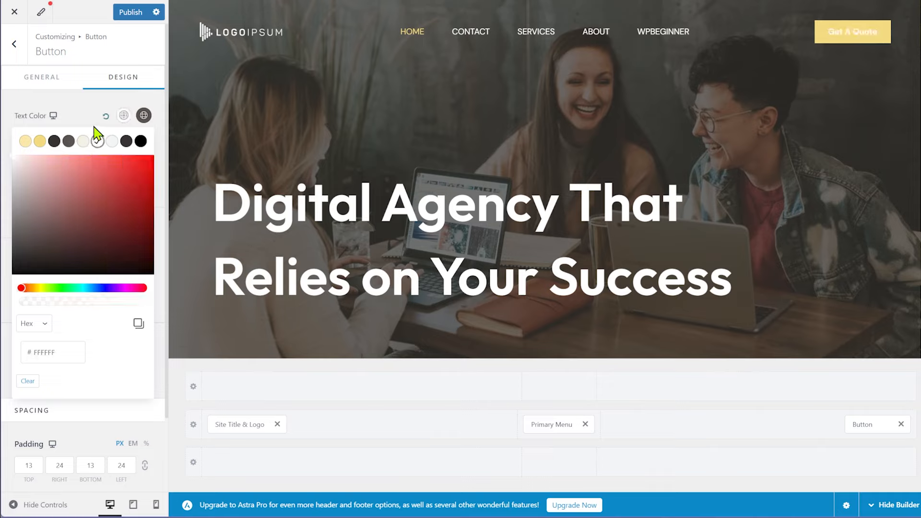
click(126, 142)
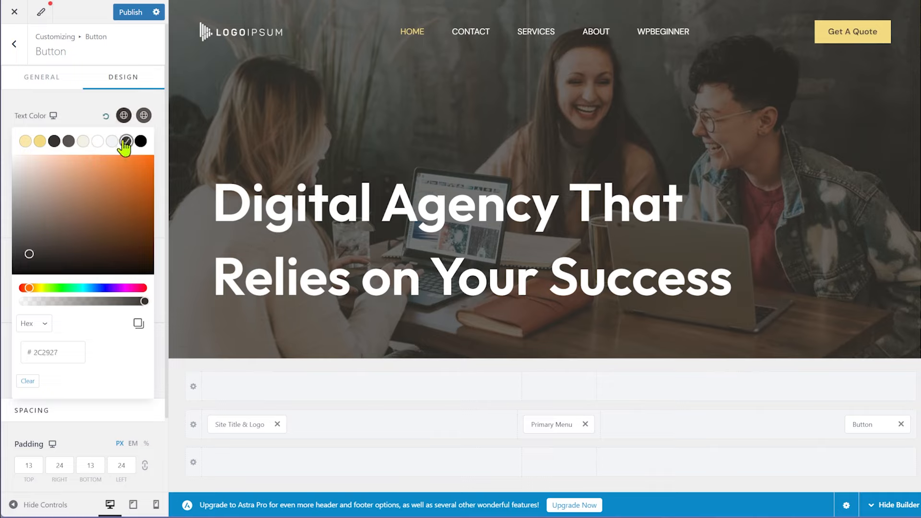
click(91, 114)
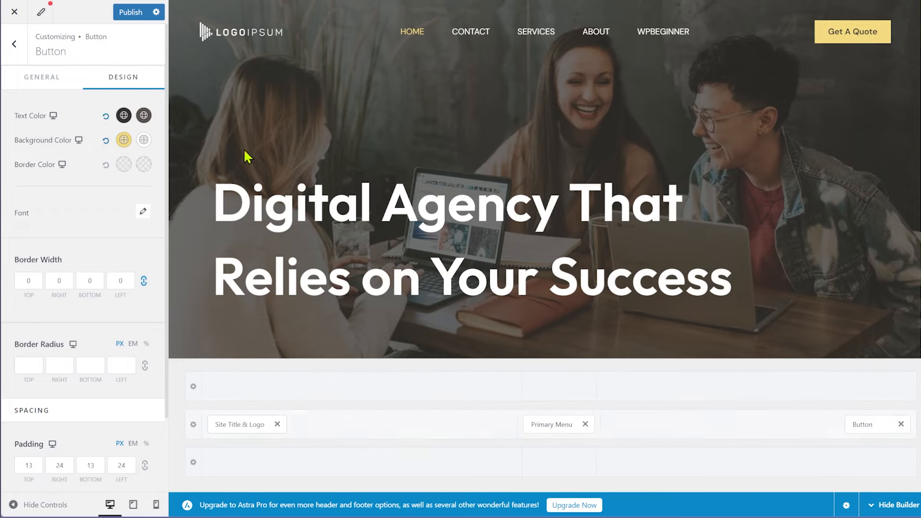
Open the header logo's settings, and open the Logodust free logo site in a new tab
click(206, 23)
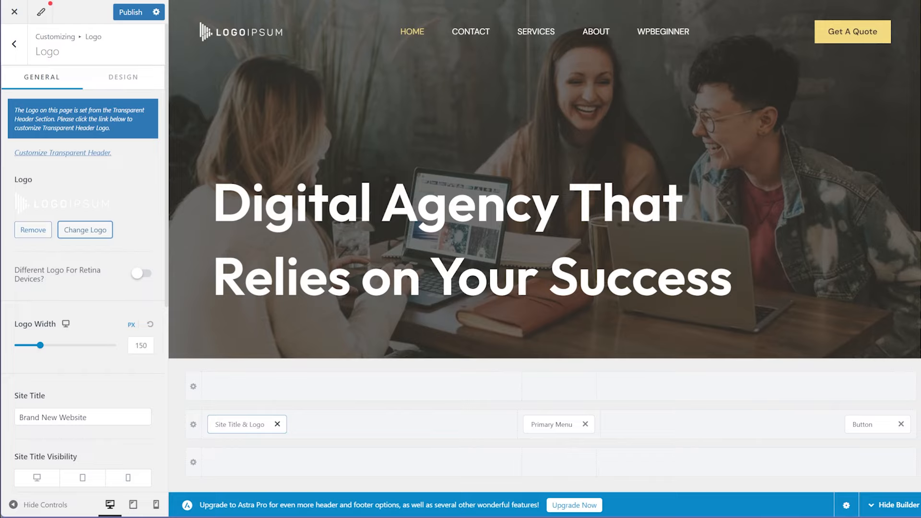
key(ctrl+t)
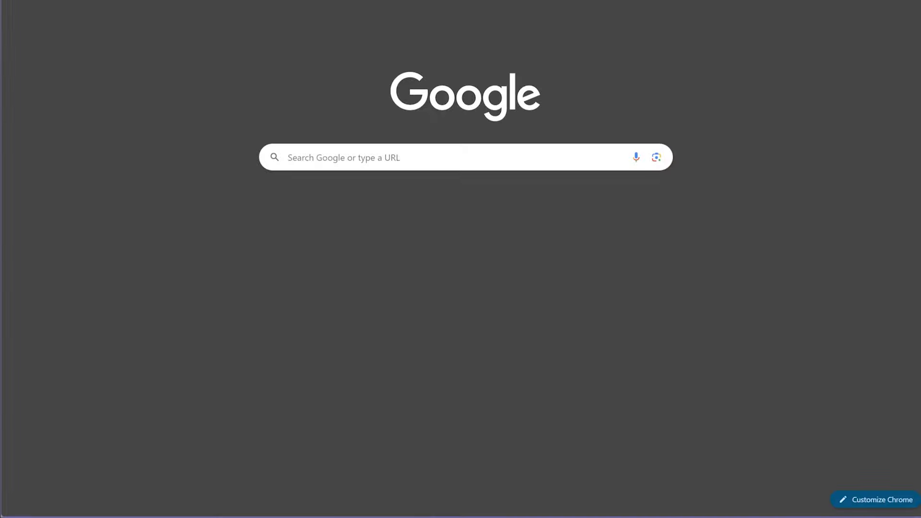
text(lgo)
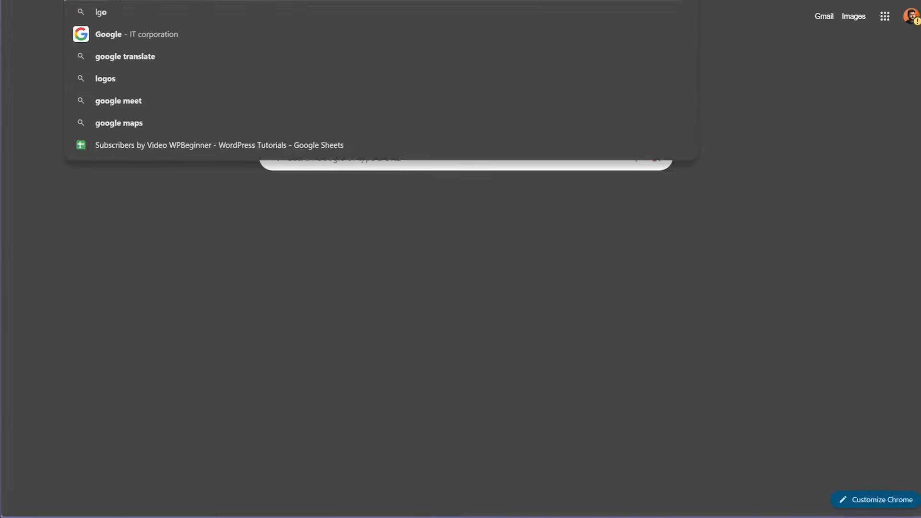
key(BackSpace)
key(BackSpace)
text(ogo)
key(Return)
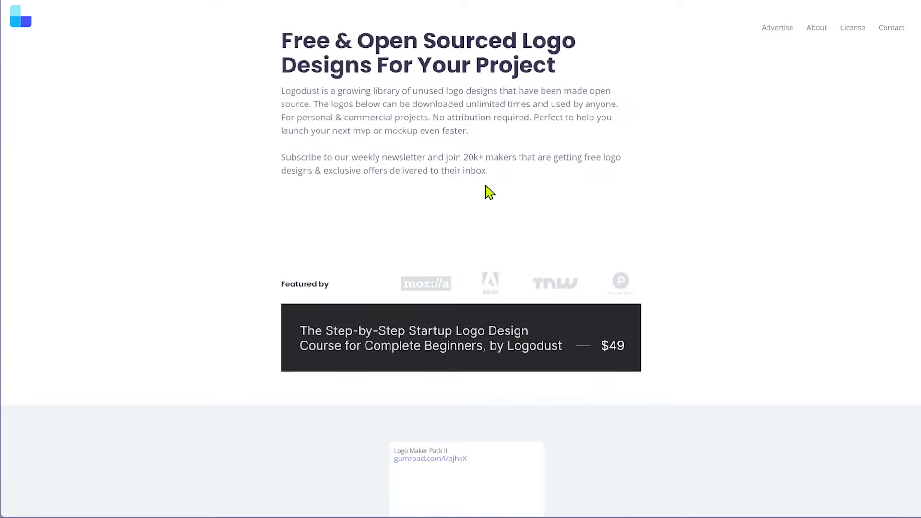
Browse the free logo designs on Logodust and return to the theme customizer
scroll(487, 191, down, 9)
scroll(660, 218, up, 1)
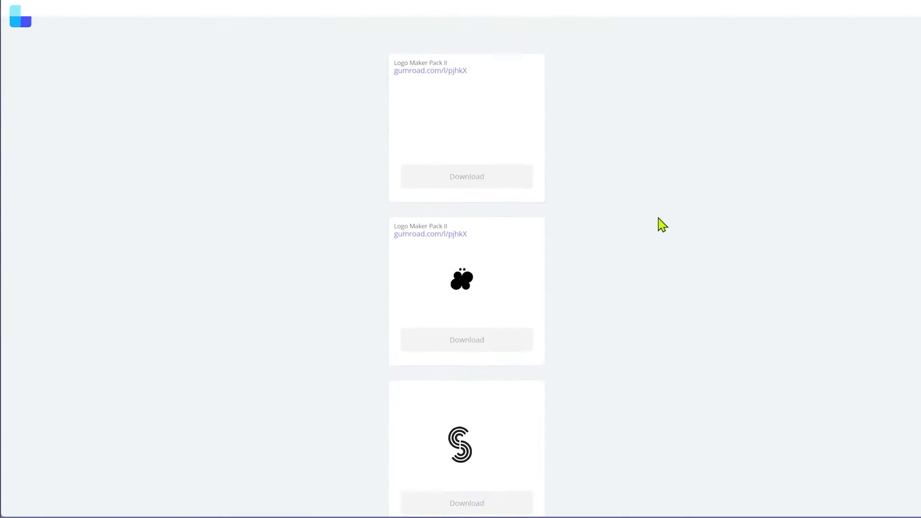
scroll(601, 288, down, 20)
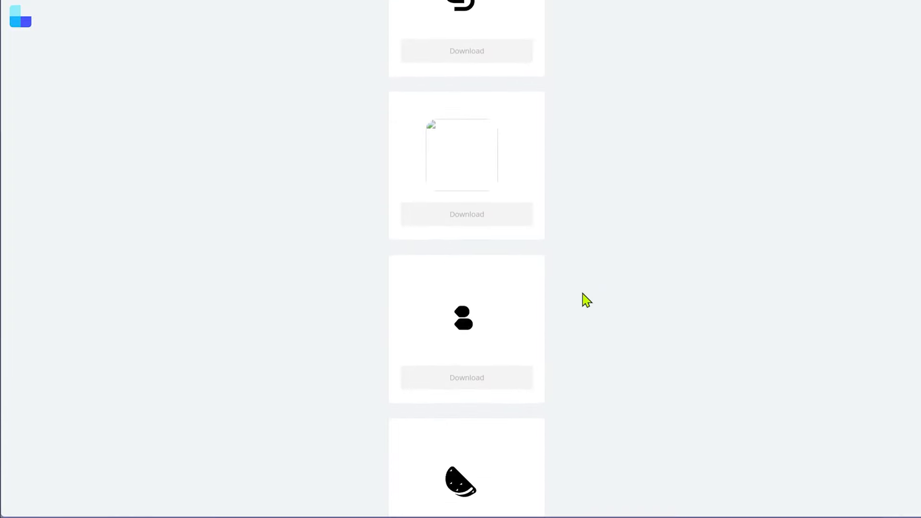
scroll(587, 301, down, 5)
scroll(422, 273, down, 6)
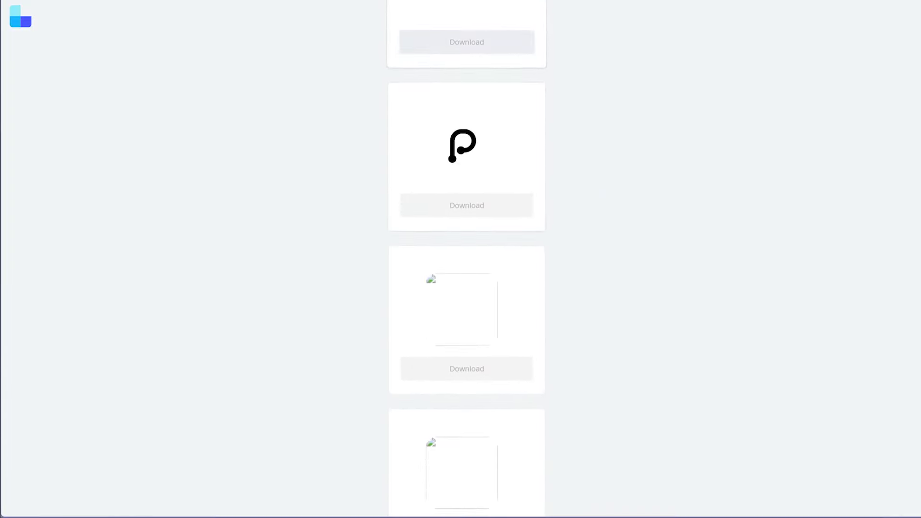
click(556, 0)
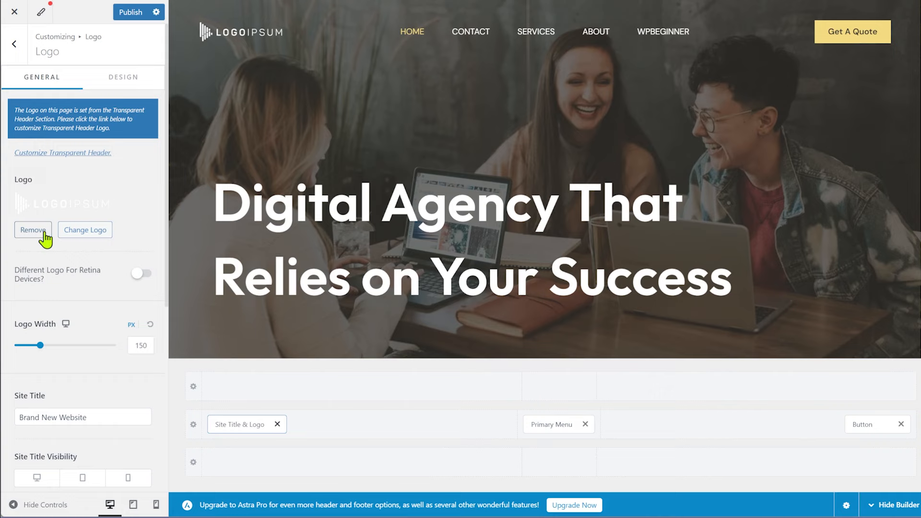
Replace the header logo with the uploaded image easternwaves_small.png, without cropping it
click(76, 231)
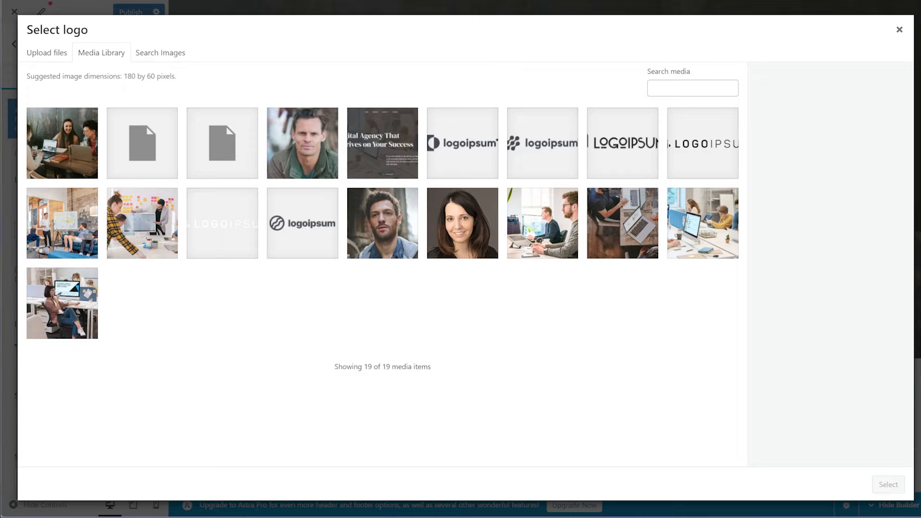
drag(331, 239, 421, 322)
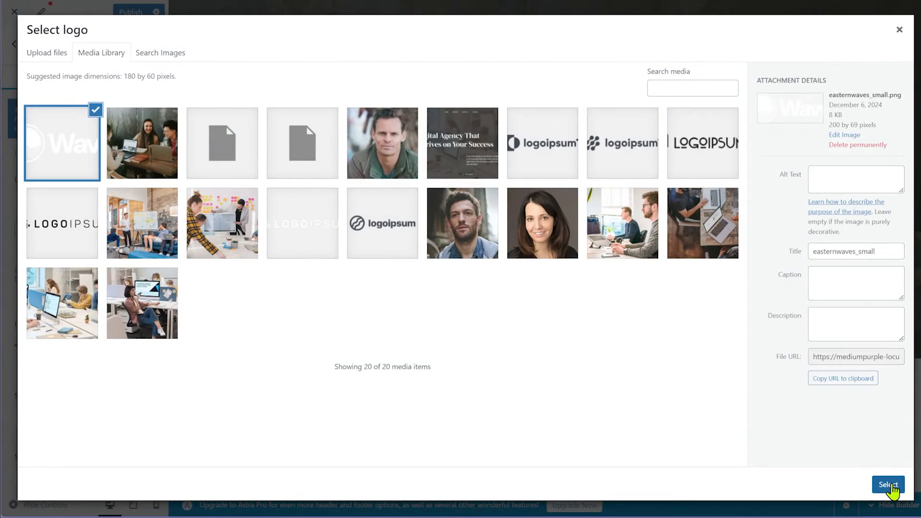
click(888, 485)
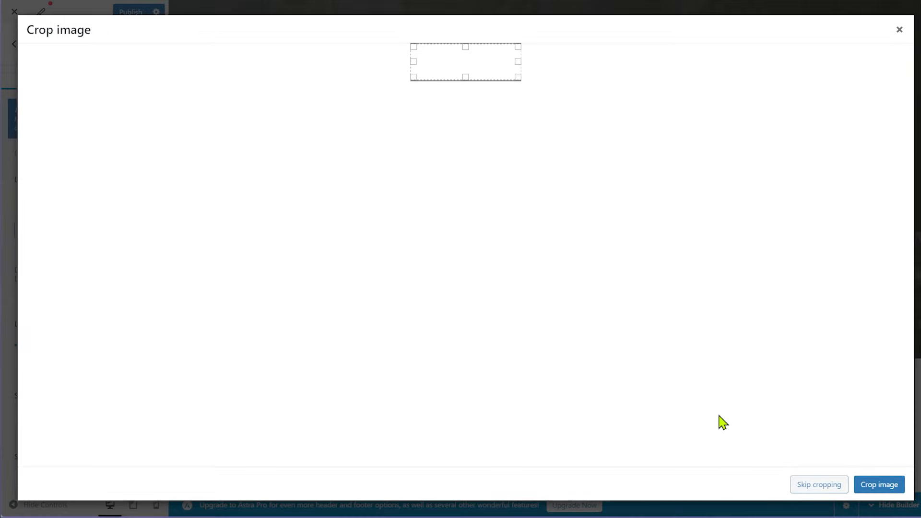
click(799, 486)
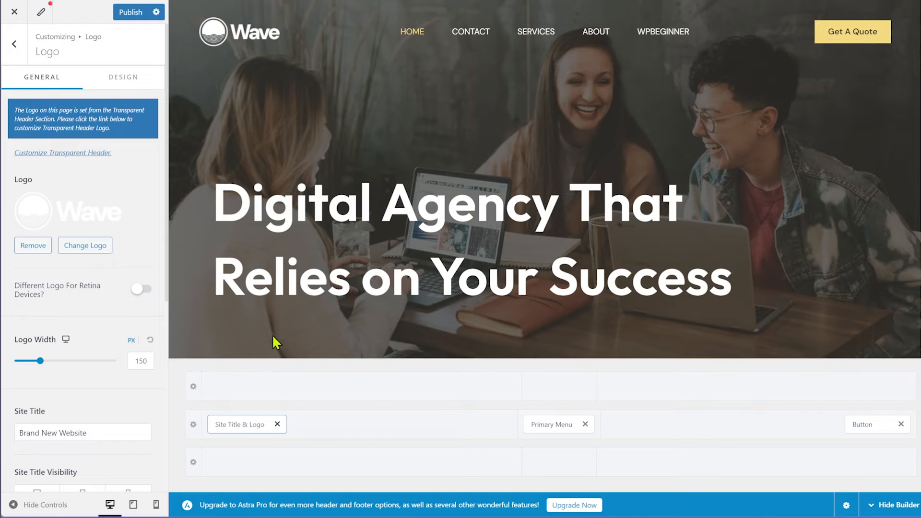
Try logo widths of 242, 120 and 100 px, and set the width to 135 px
drag(40, 368, 56, 367)
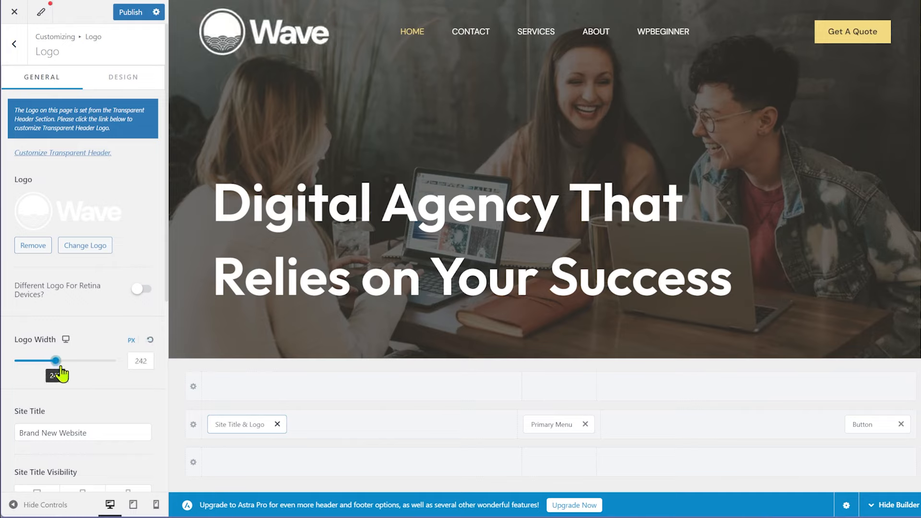
double_click(140, 363)
text(120)
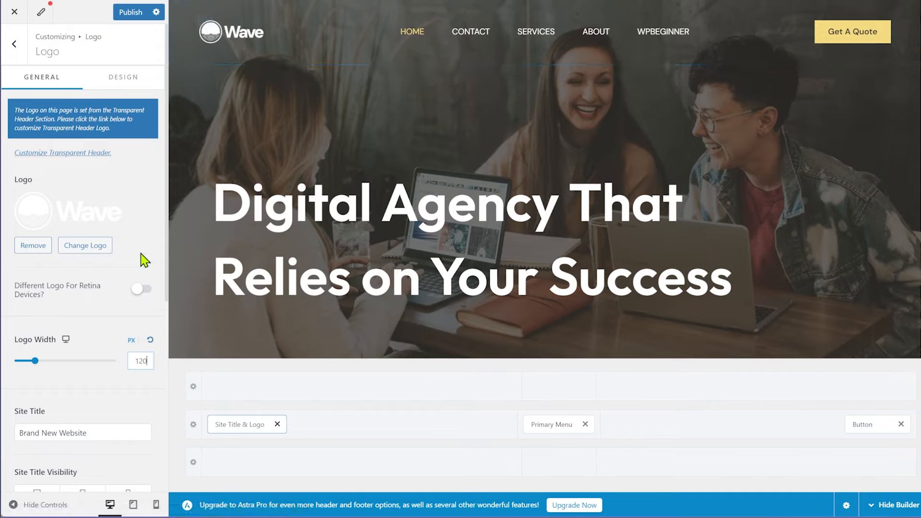
double_click(147, 362)
text(100)
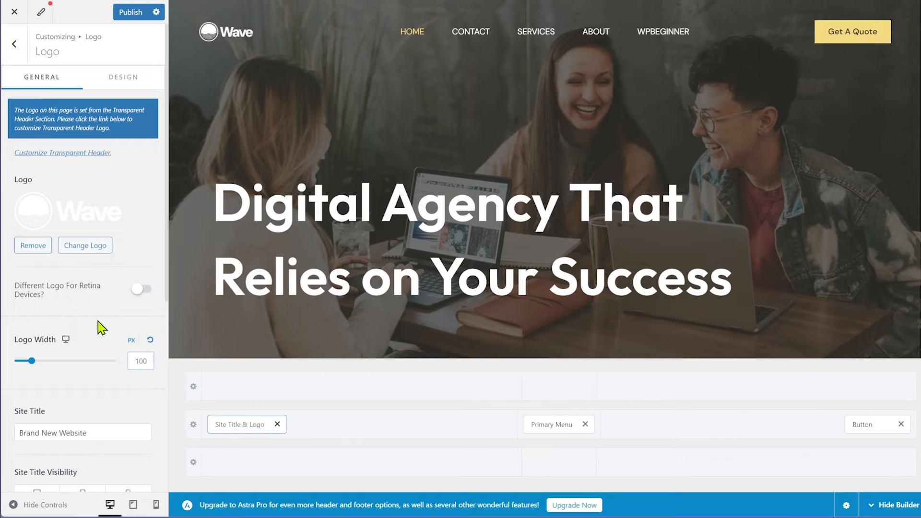
double_click(137, 361)
text(135)
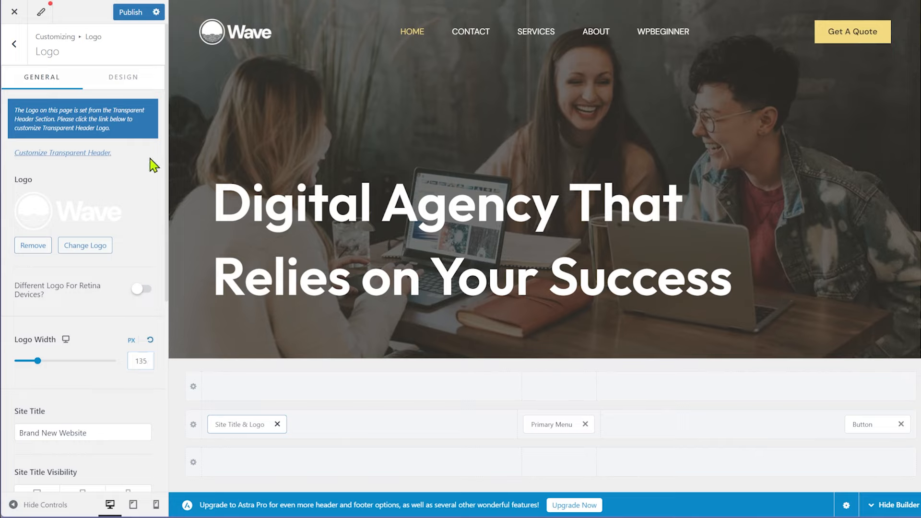
Examine the logo's title, tagline and visibility options, toggle the site title's desktop visibility, and check the logo's design settings
scroll(151, 163, down, 1)
scroll(154, 166, down, 3)
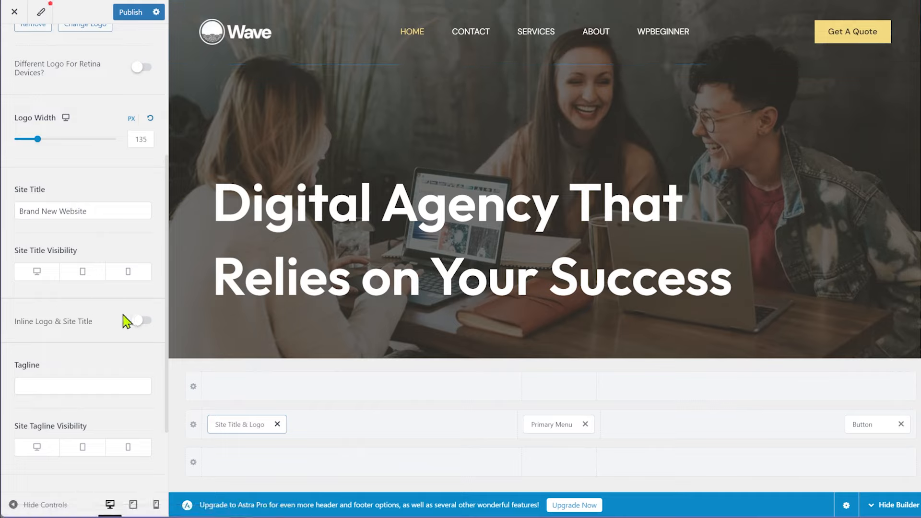
scroll(58, 384, down, 2)
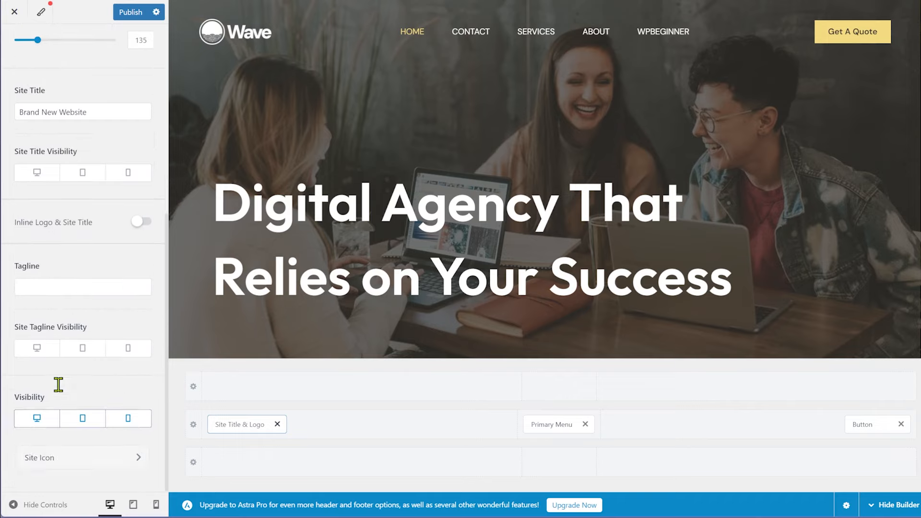
scroll(68, 346, up, 5)
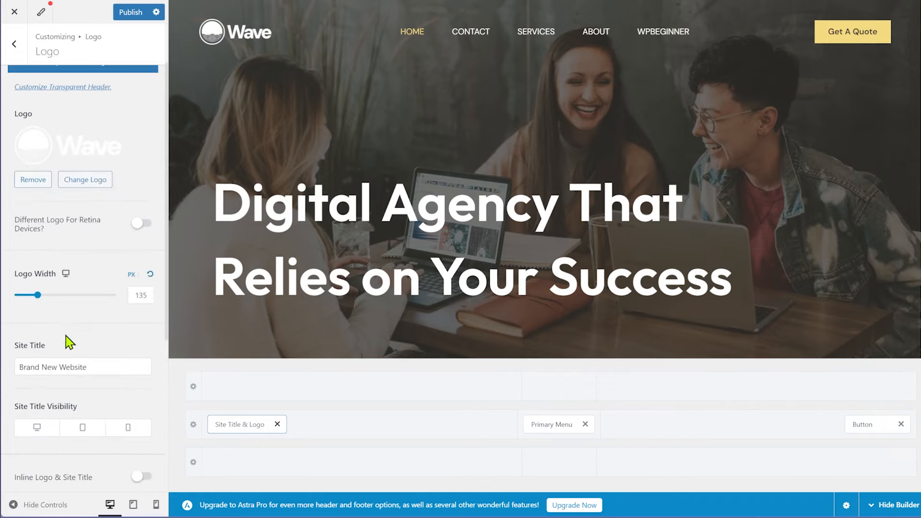
scroll(120, 317, down, 3)
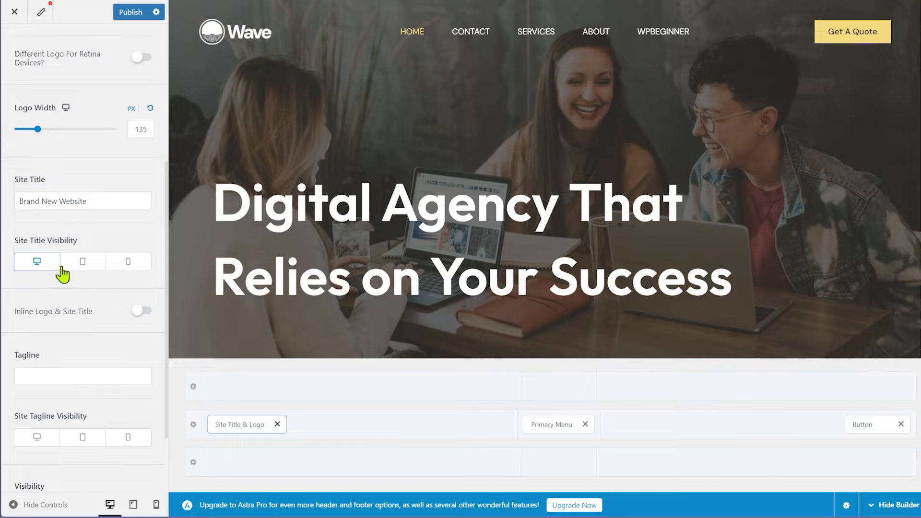
click(47, 264)
scroll(91, 320, up, 5)
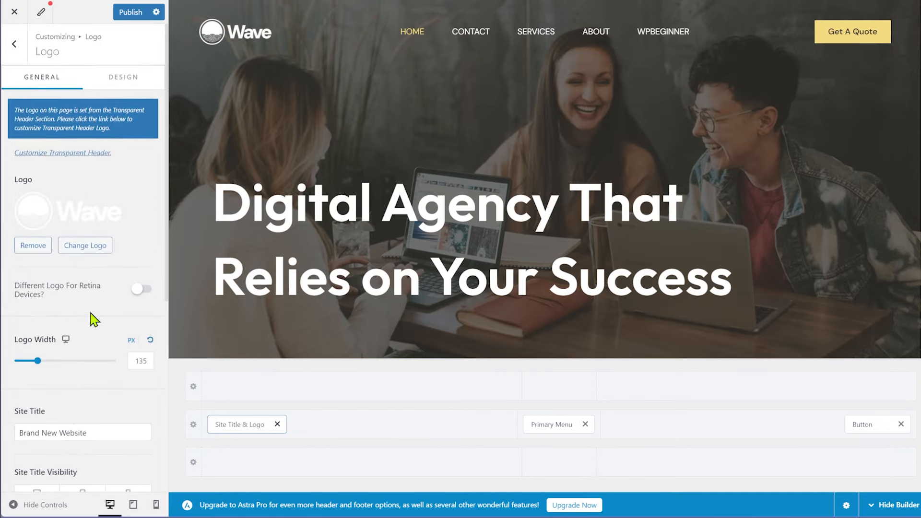
click(124, 79)
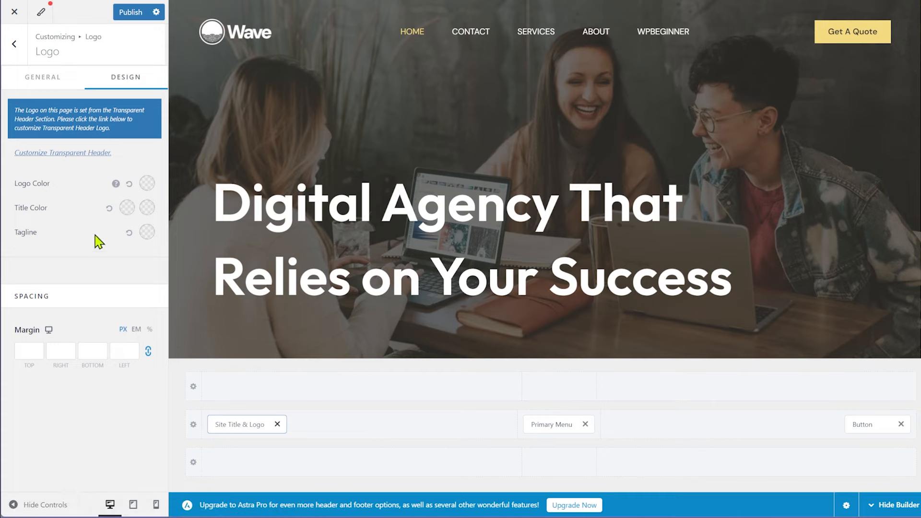
click(64, 80)
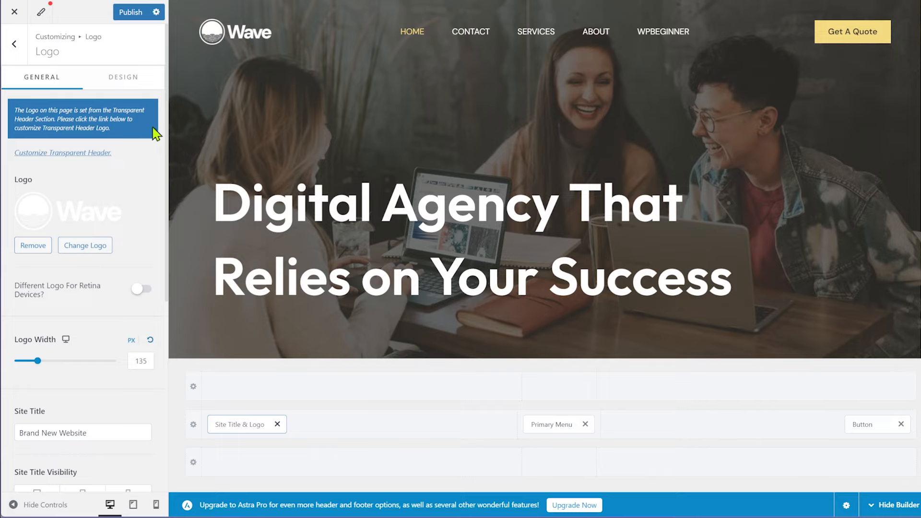
Publish the header changes and close the theme customizer
click(133, 18)
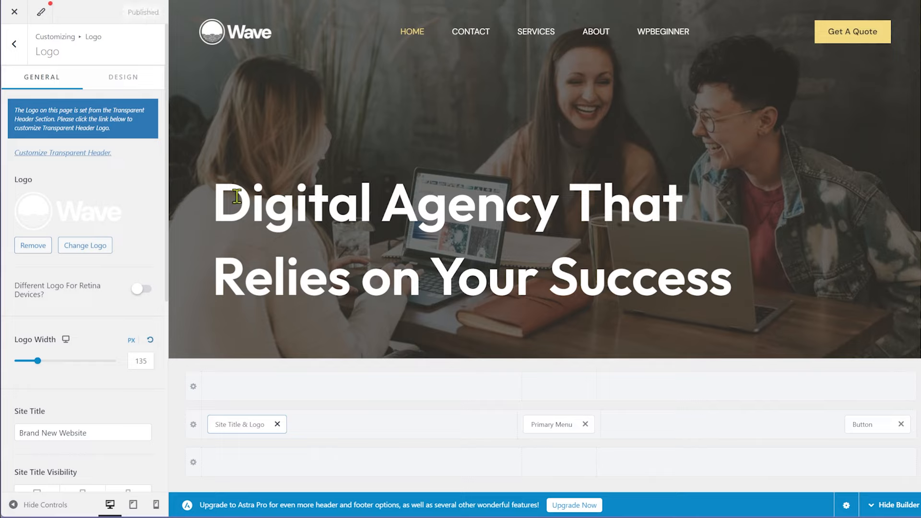
click(15, 13)
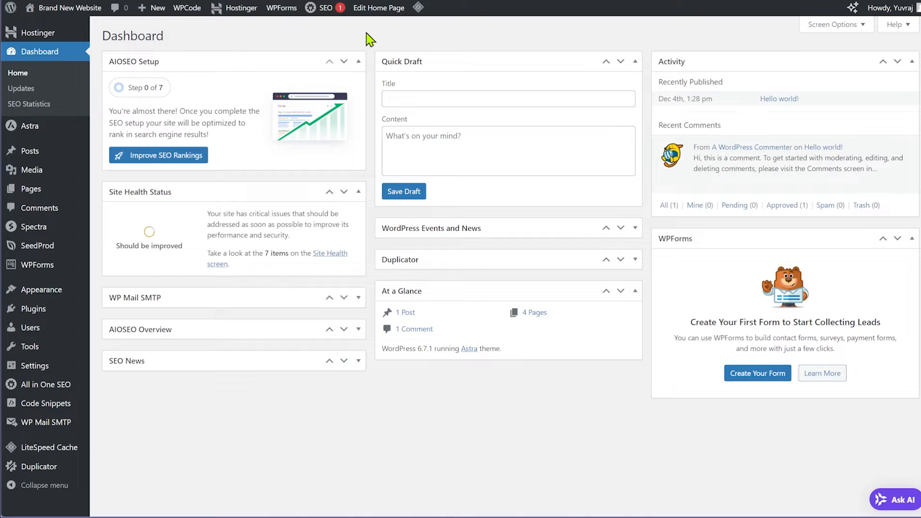
Open the live site in a new tab and review the header and the home page sections
mouse_move(58, 12)
right_click(43, 30)
click(72, 36)
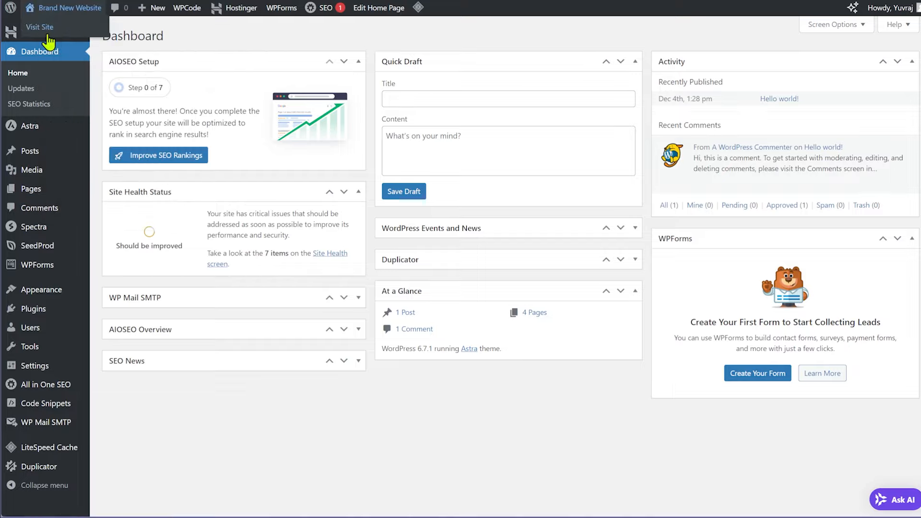
key(ctrl+Tab)
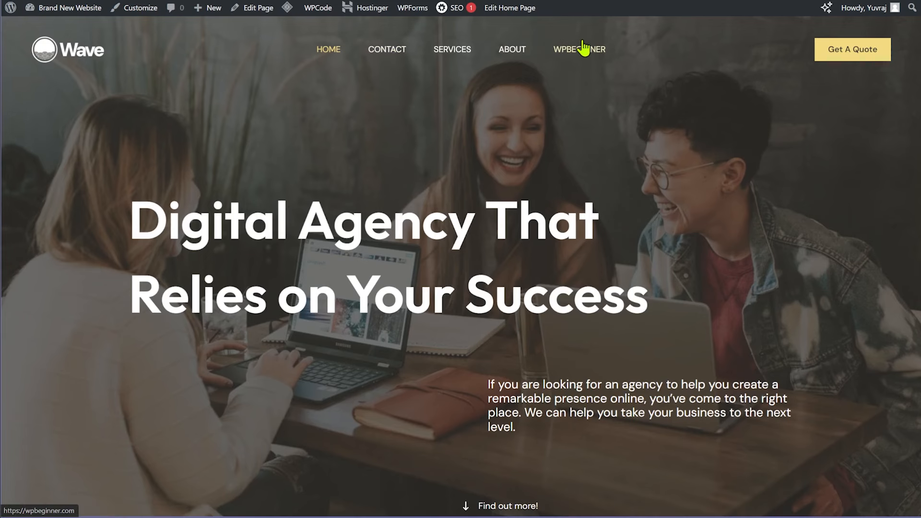
scroll(248, 221, down, 15)
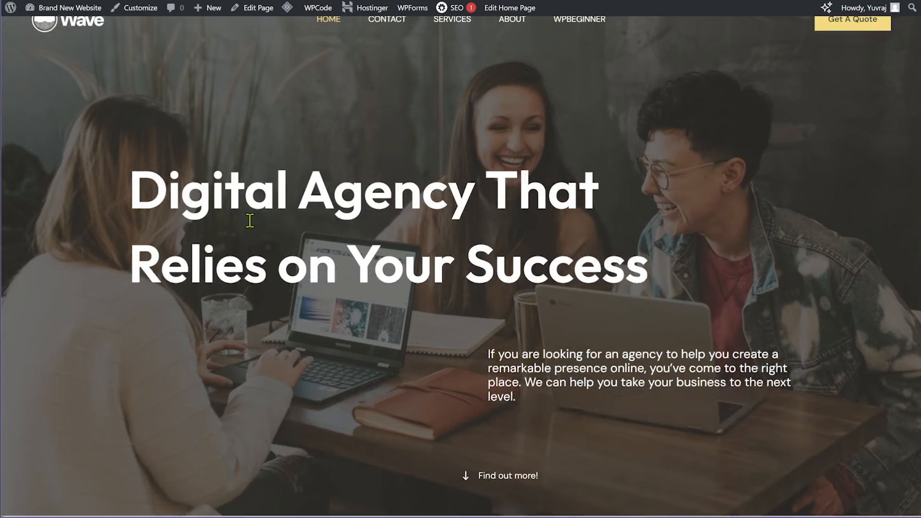
scroll(322, 242, up, 15)
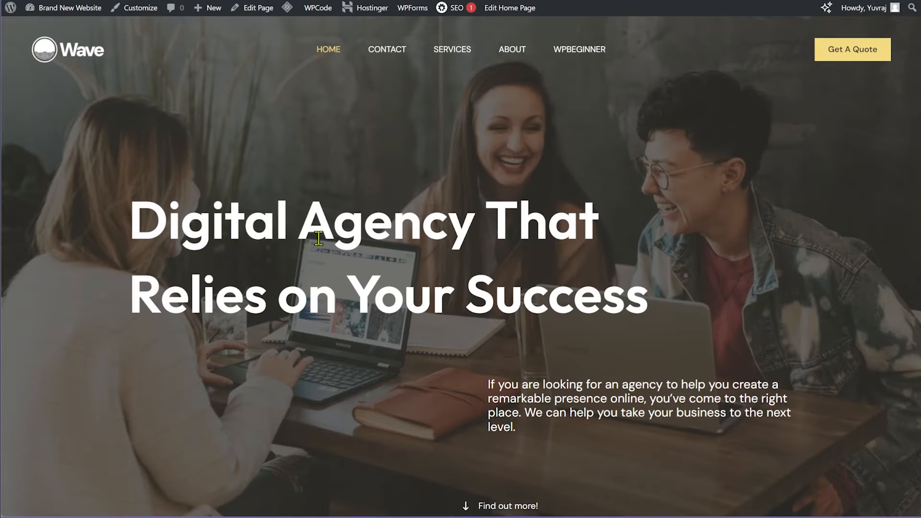
scroll(318, 238, down, 10)
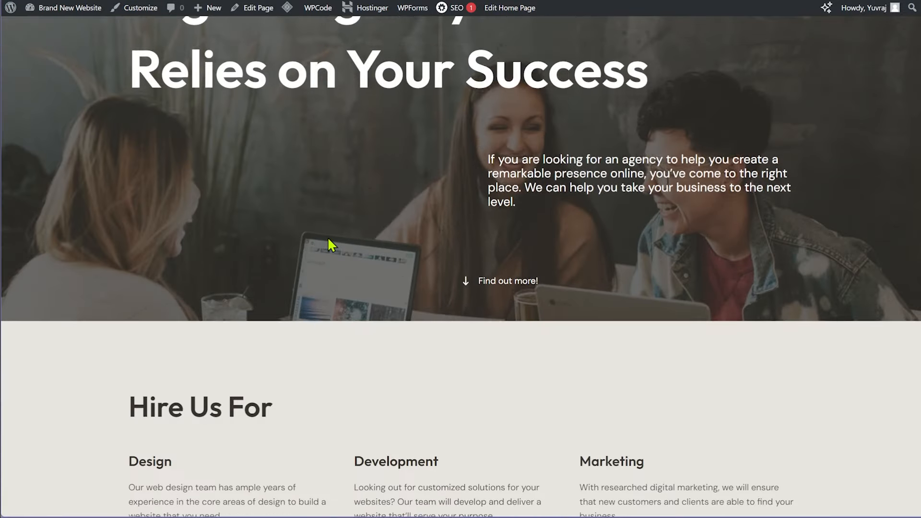
scroll(330, 238, up, 7)
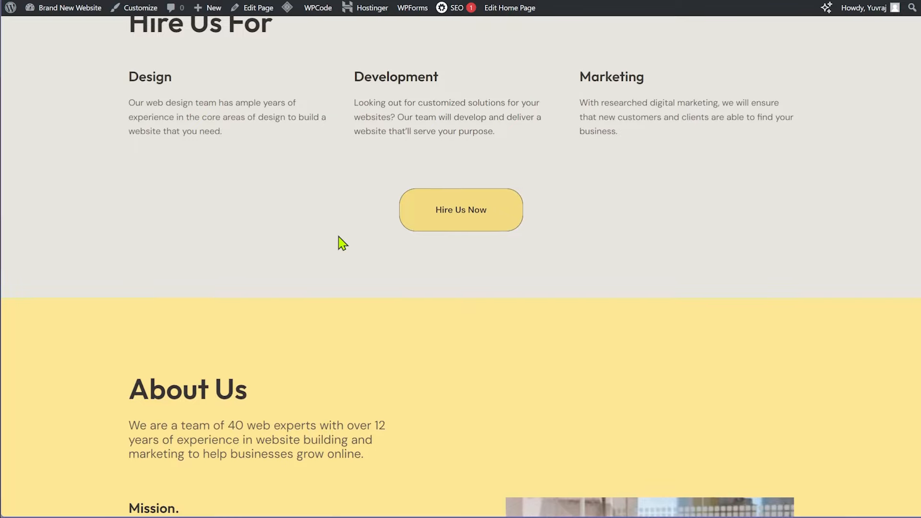
scroll(338, 237, up, 7)
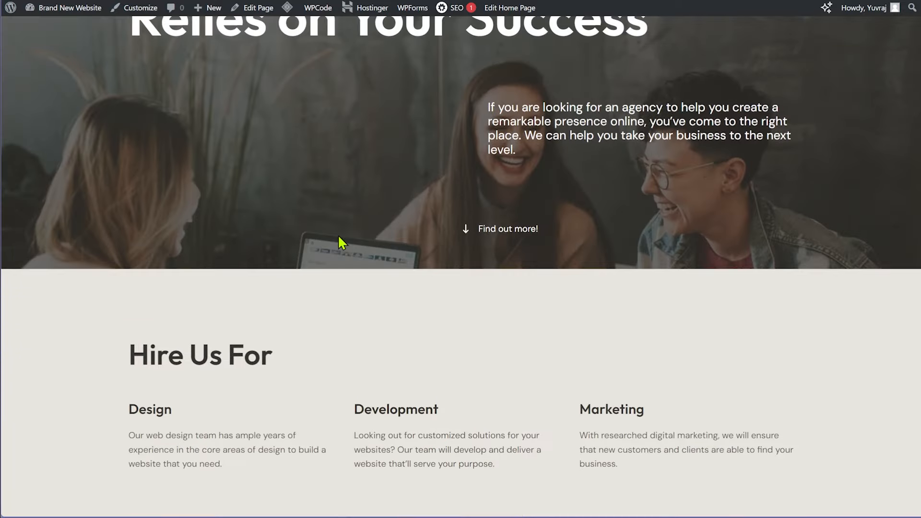
scroll(337, 234, up, 5)
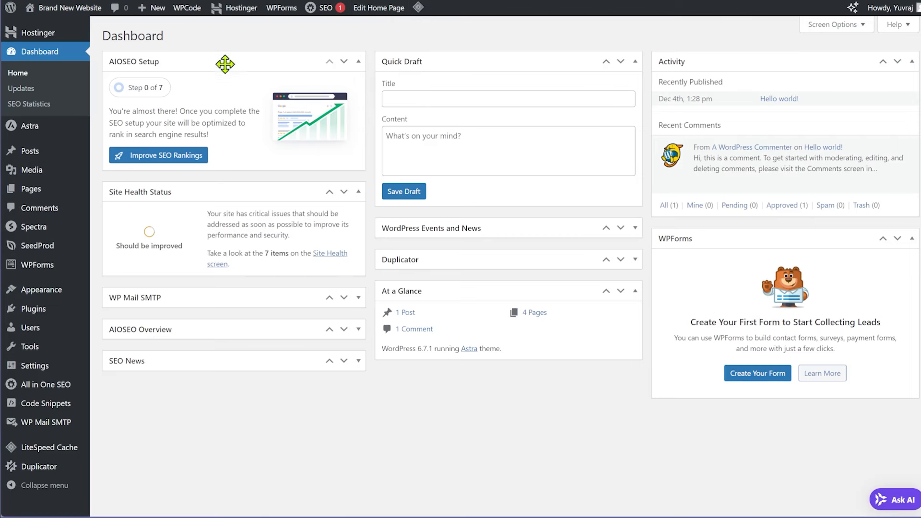
Return to the WordPress dashboard, open the list of pages and start a new blank page
mouse_move(45, 191)
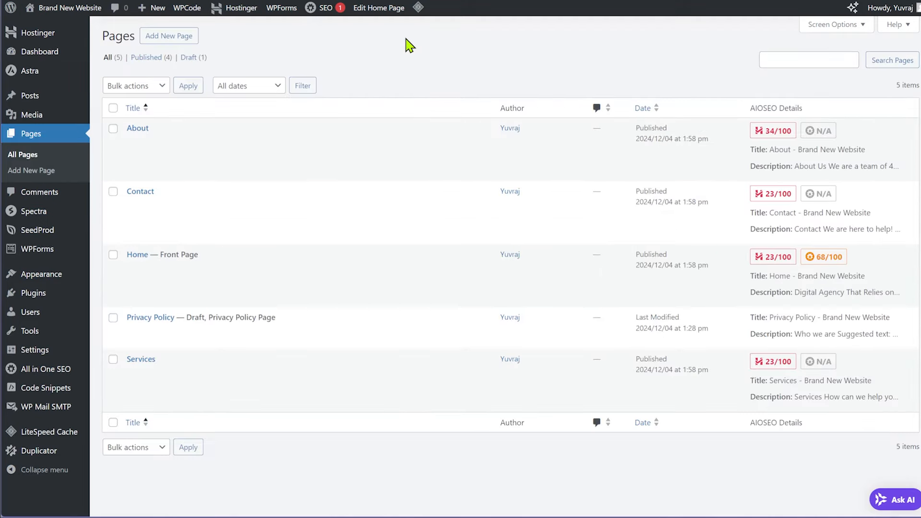
click(178, 38)
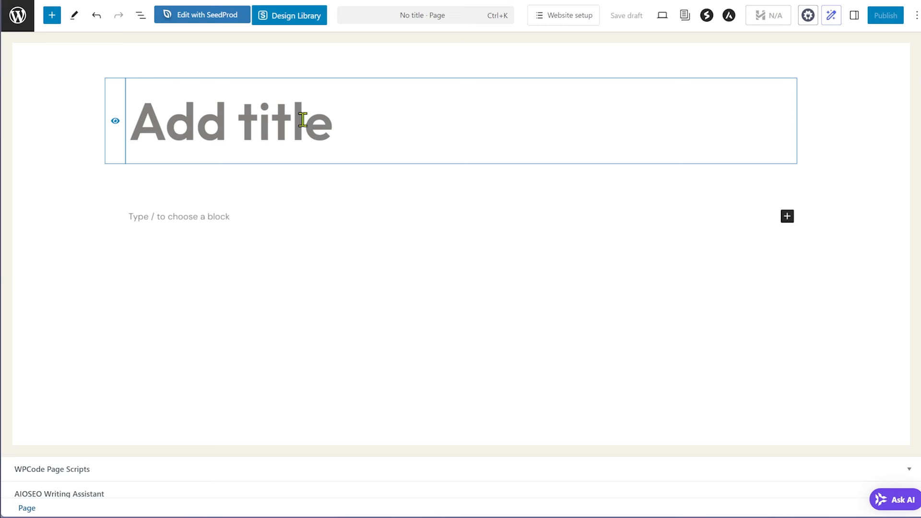
Browse the Design Library's page templates for Services, Home, About Us and Contact Us, and close the library without inserting one
click(300, 20)
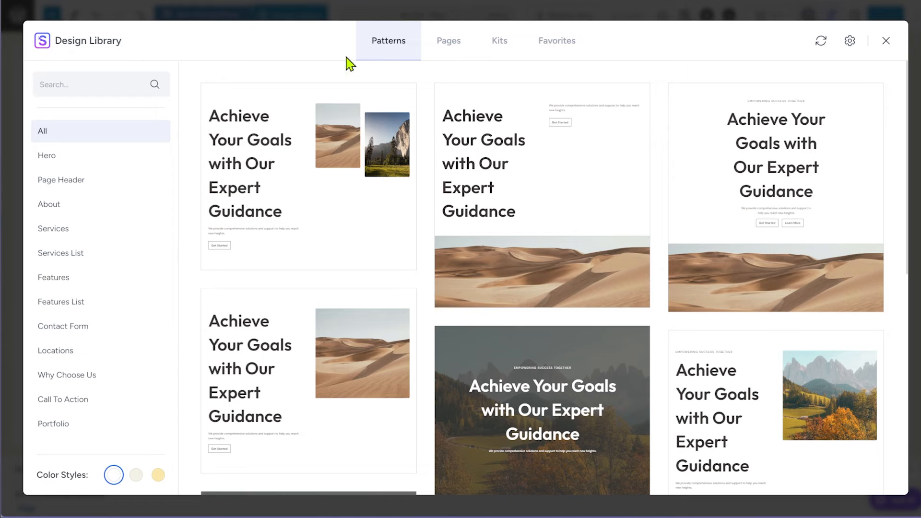
click(449, 53)
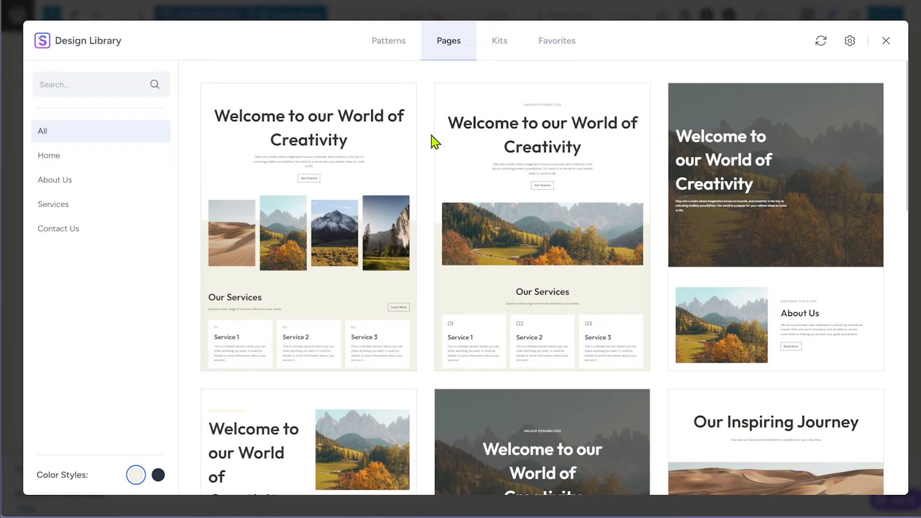
click(78, 211)
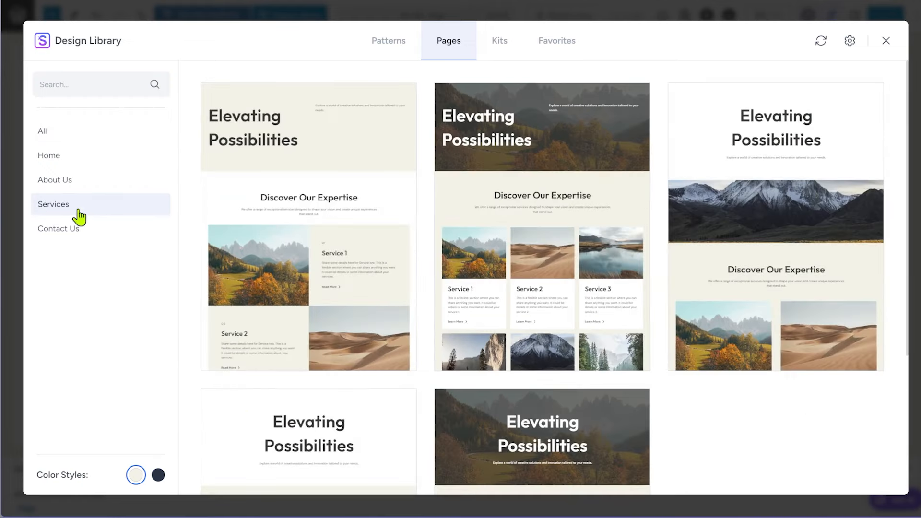
scroll(658, 180, down, 4)
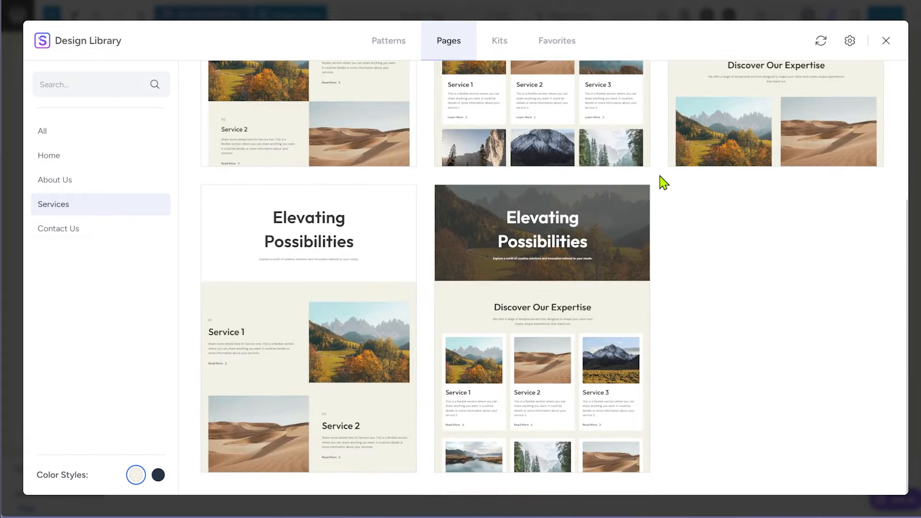
scroll(648, 245, up, 4)
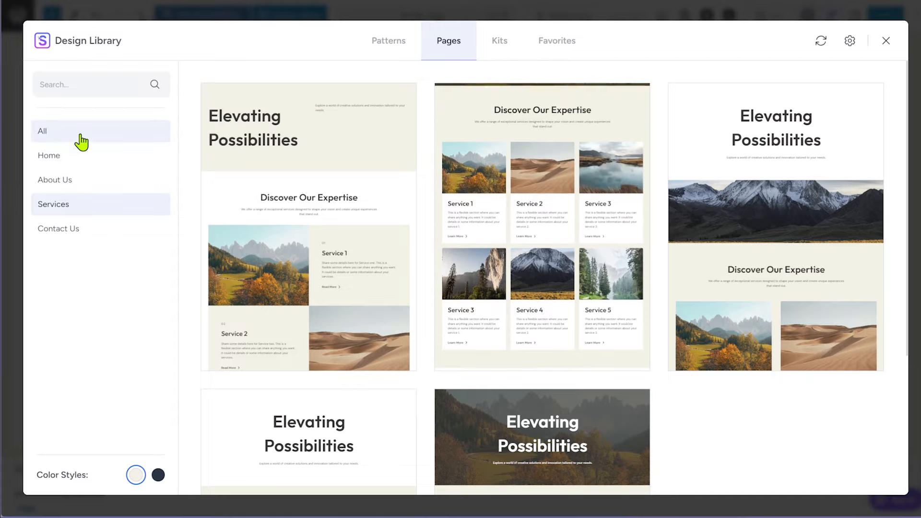
click(81, 141)
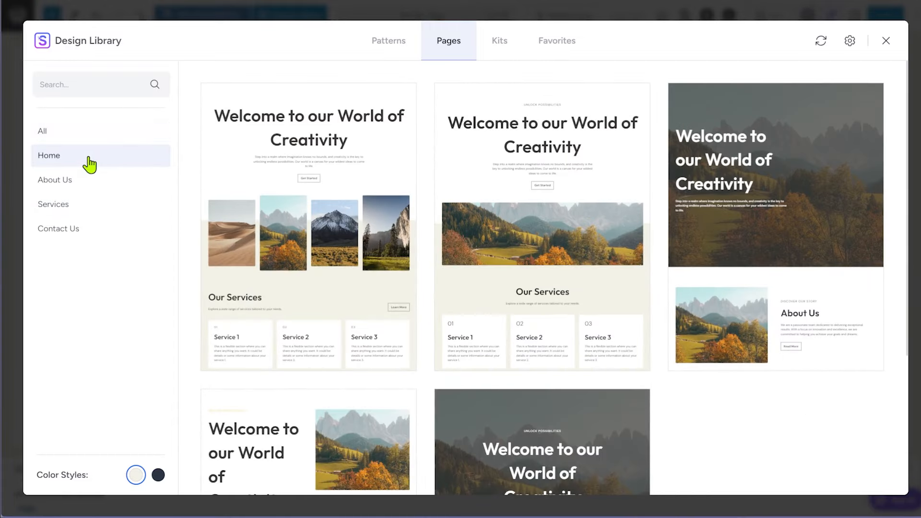
click(85, 180)
click(70, 204)
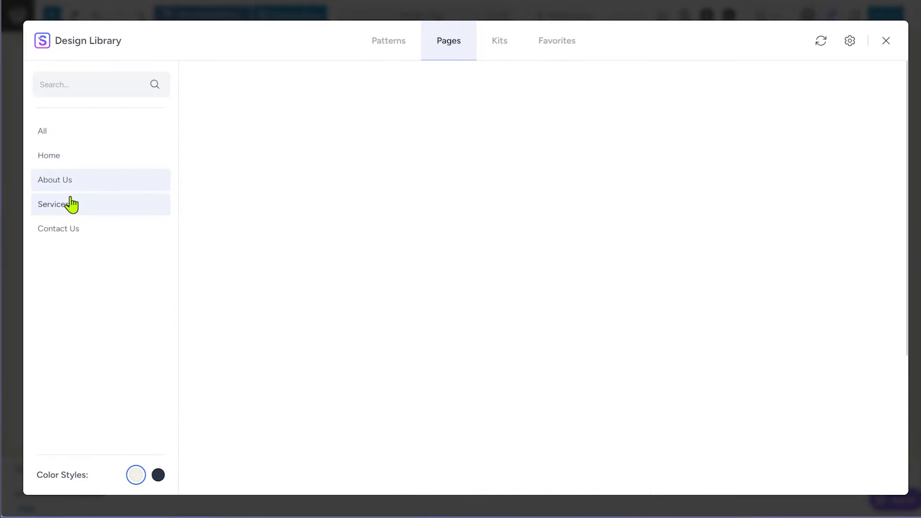
click(69, 235)
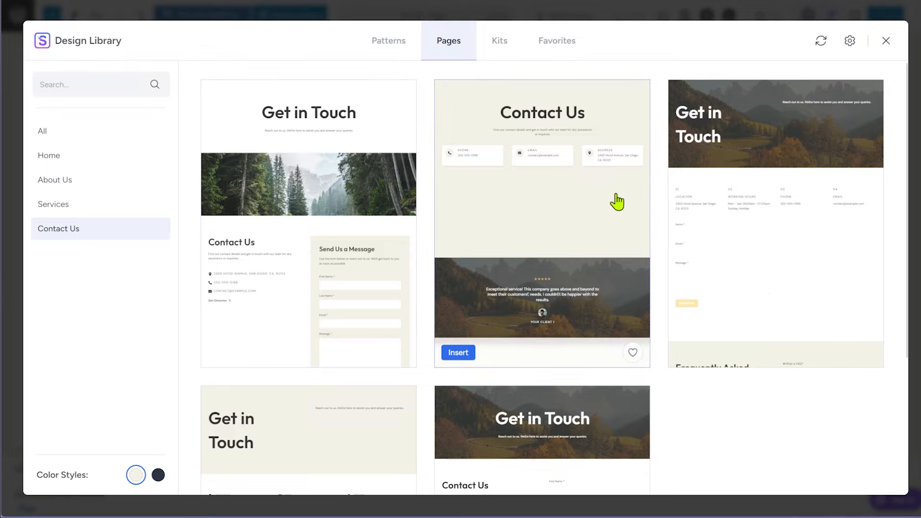
scroll(629, 312, down, 4)
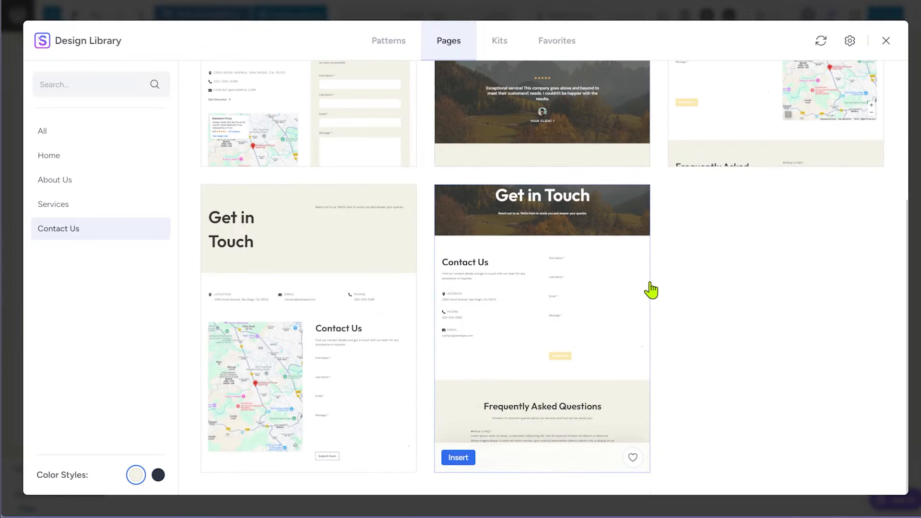
scroll(640, 281, up, 4)
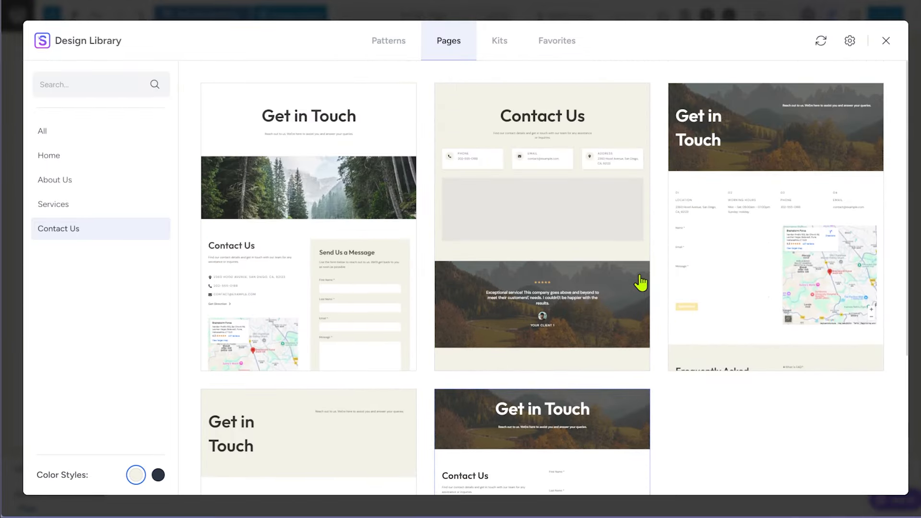
click(886, 41)
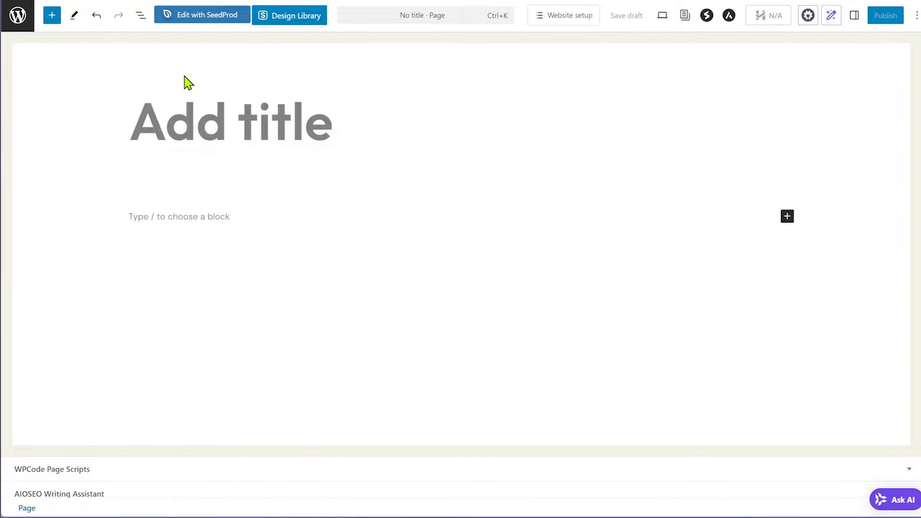
Switch the blank page to the SeedProd editor, accepting the content replacement and leaving the unsaved page
click(221, 19)
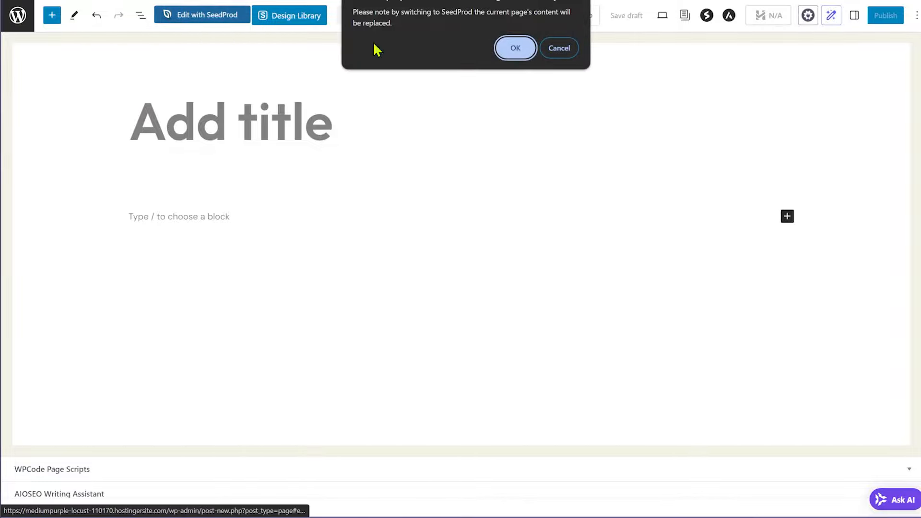
drag(354, 12, 573, 19)
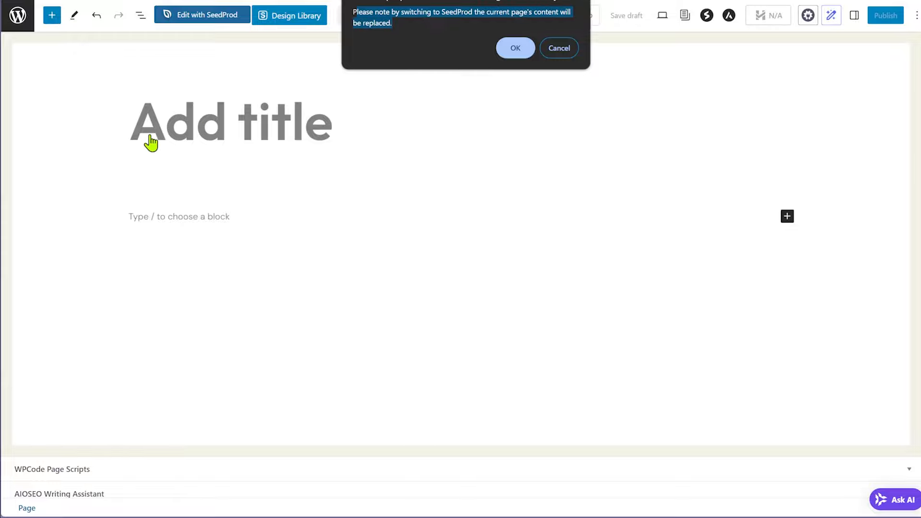
click(516, 49)
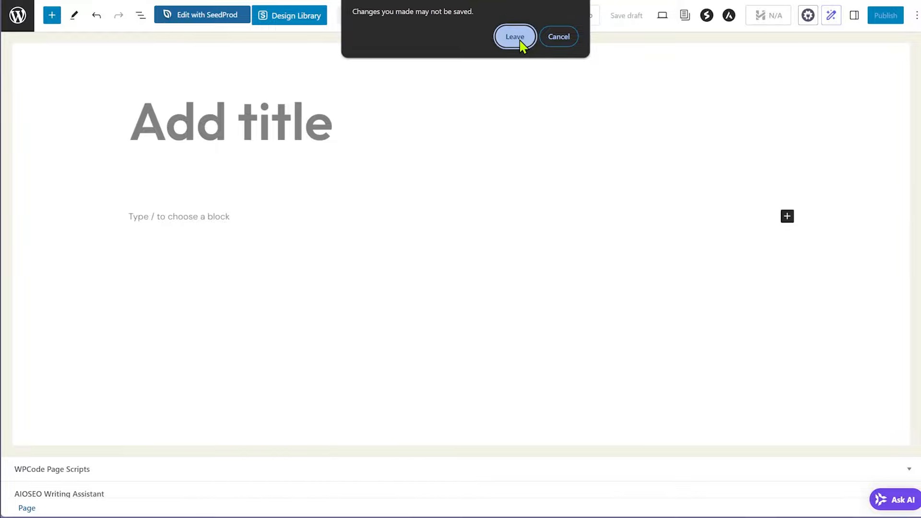
click(515, 39)
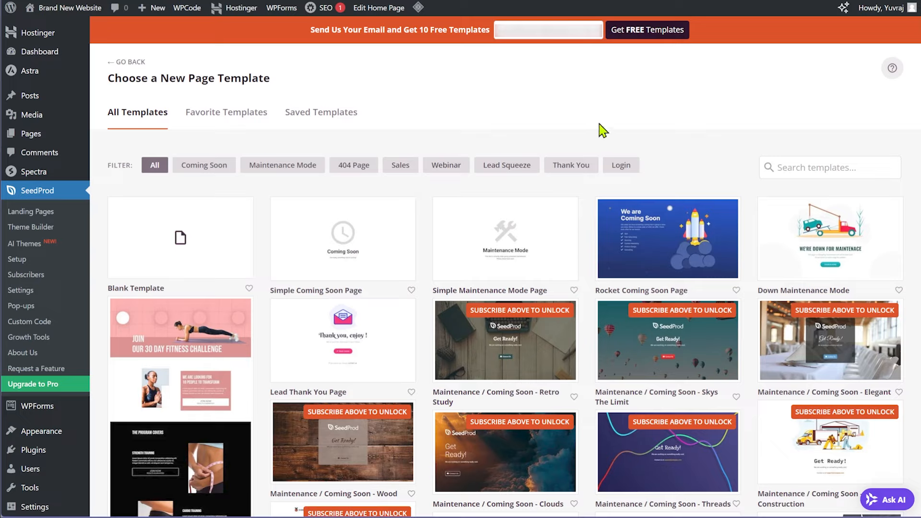
Look through the SeedProd page templates and claim the 10 free templates with the prefilled e-mail address
scroll(429, 304, down, 3)
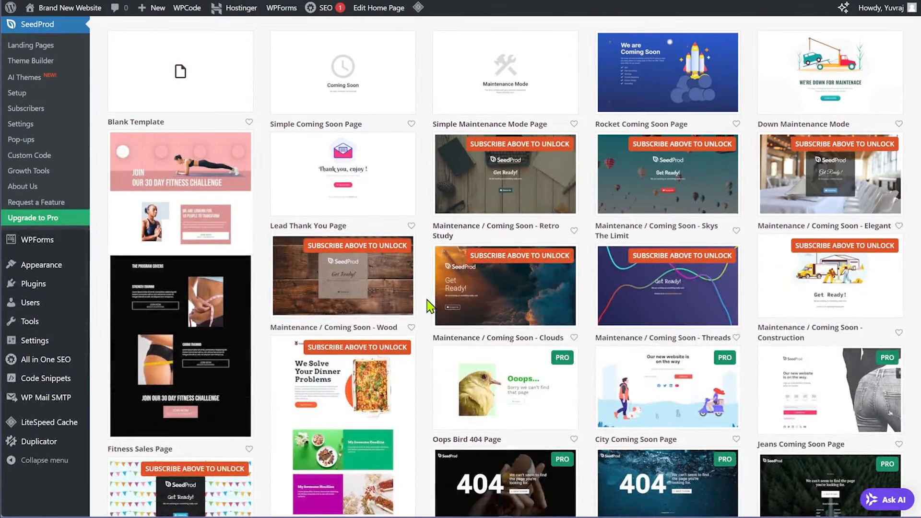
scroll(430, 304, down, 2)
scroll(430, 305, up, 3)
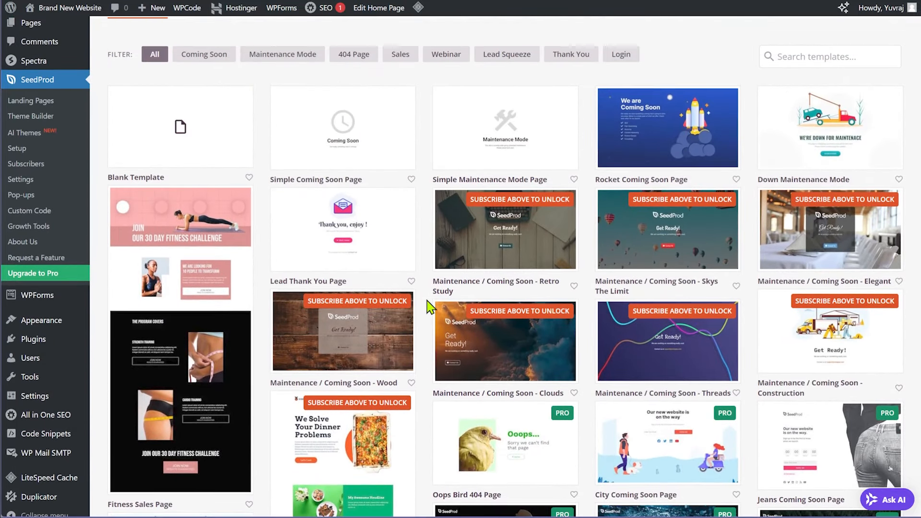
scroll(424, 269, up, 2)
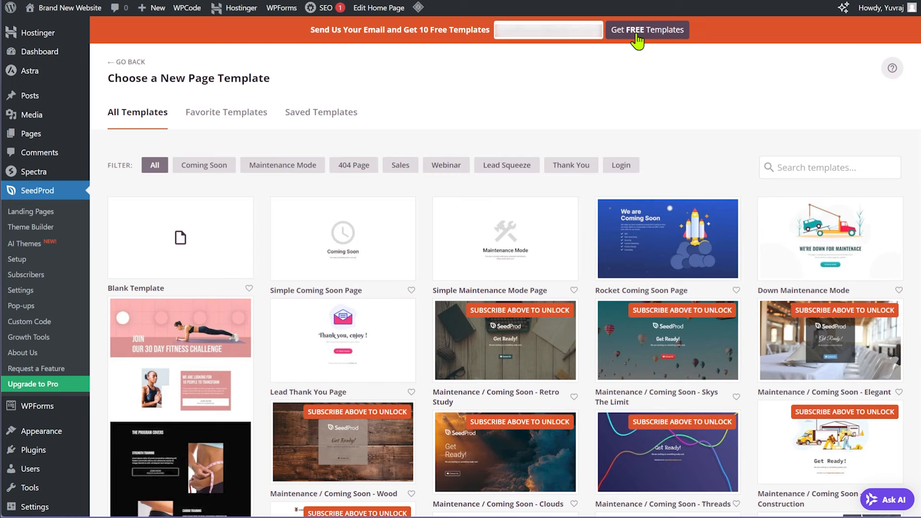
click(636, 35)
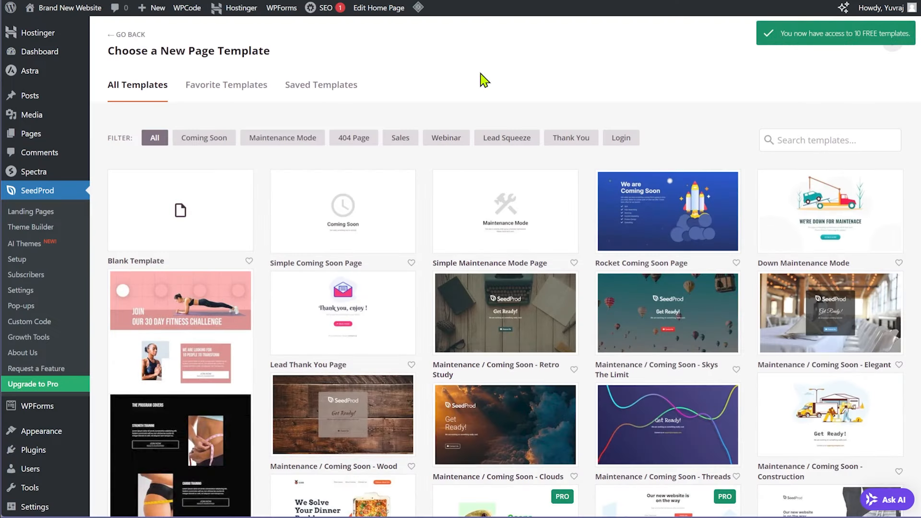
Create a page from the Fitness Sales Page template, name it "Fitness Offer" and start editing it
scroll(430, 121, down, 5)
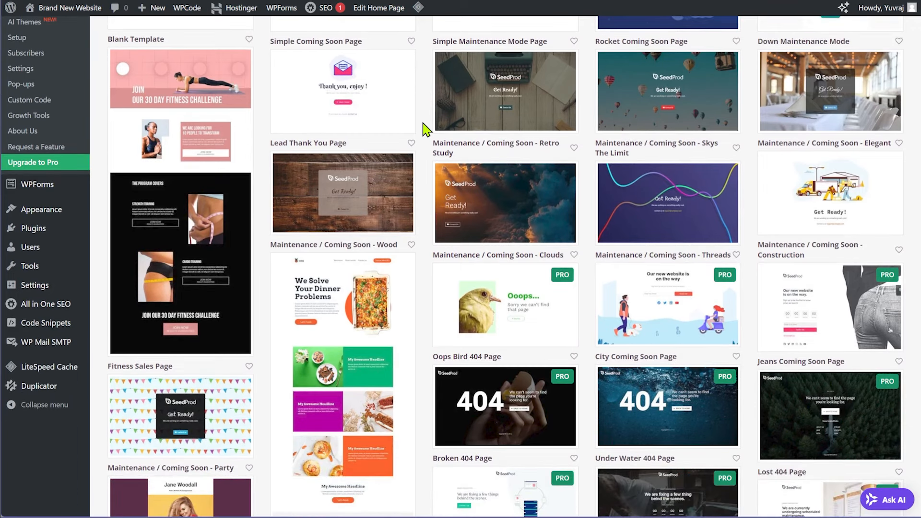
scroll(425, 128, down, 3)
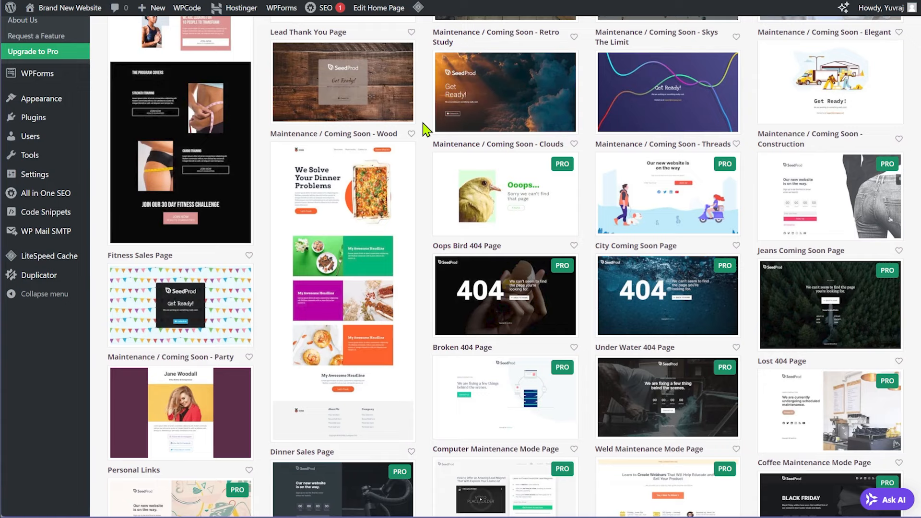
scroll(426, 129, up, 4)
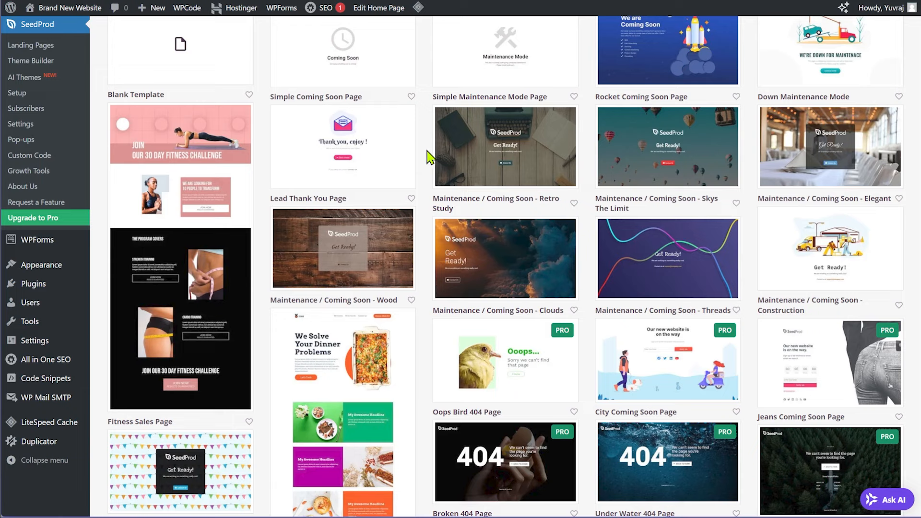
mouse_move(190, 314)
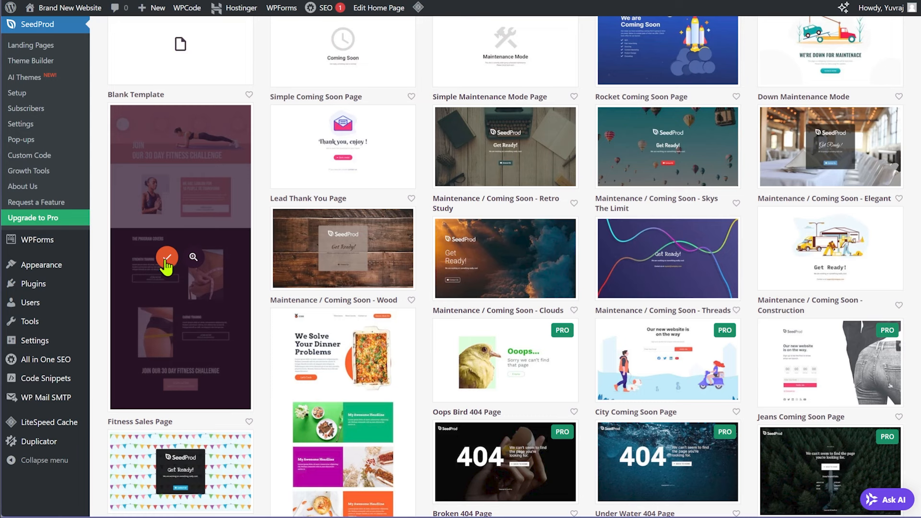
click(167, 259)
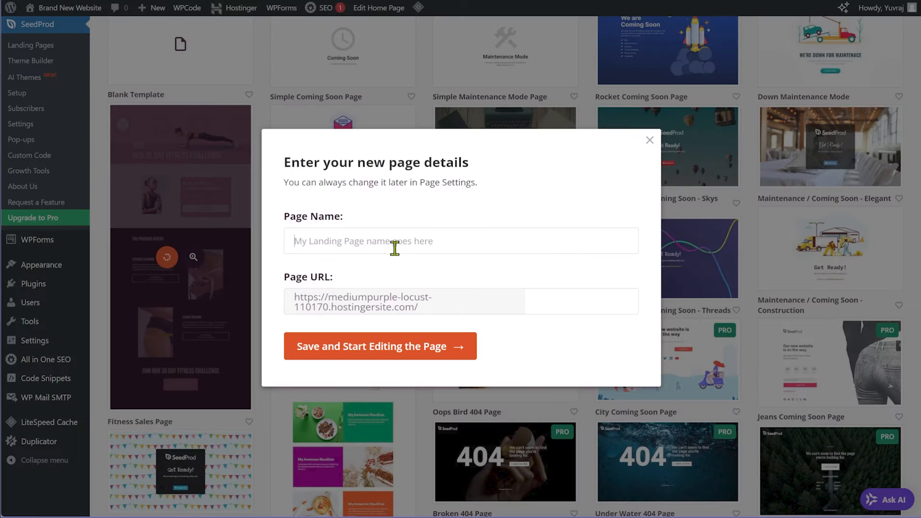
text(F)
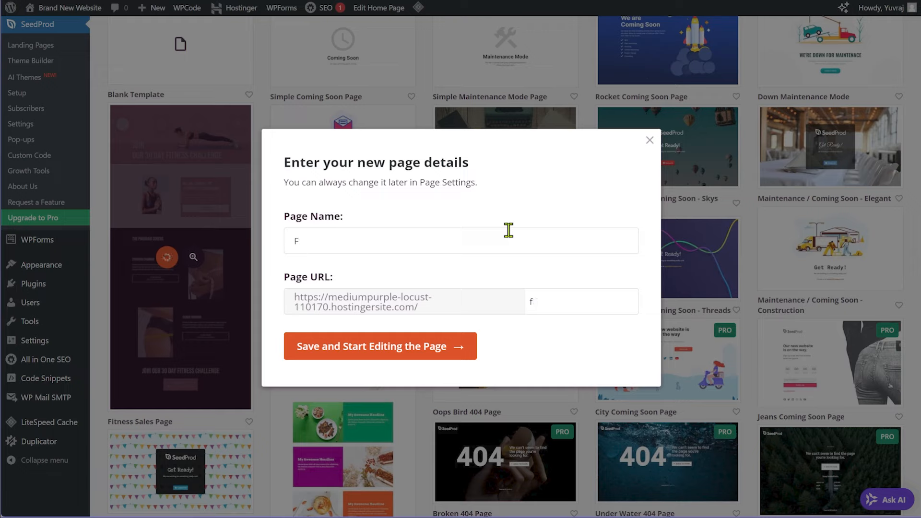
text(itness Offer)
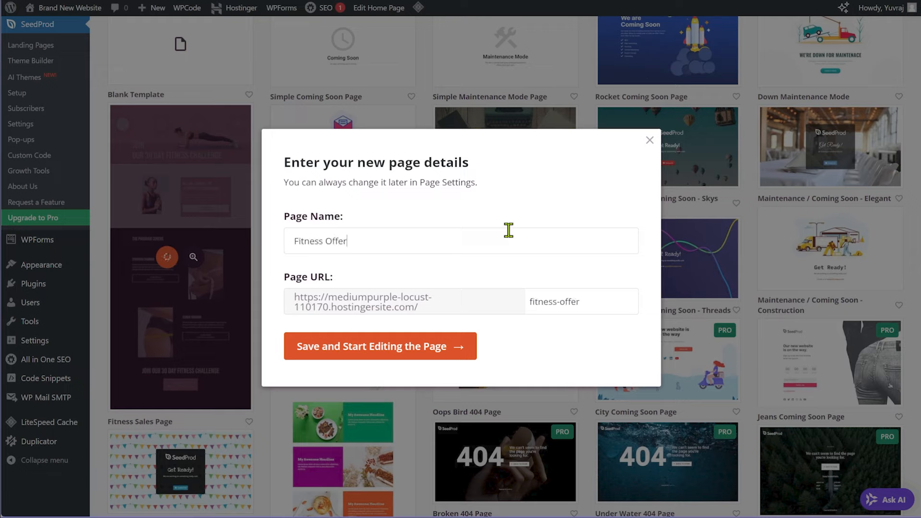
click(396, 354)
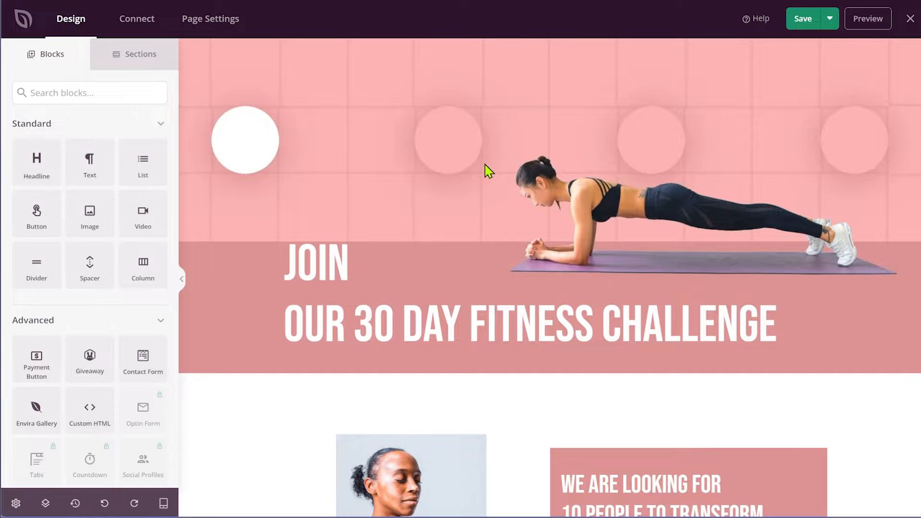
Review the template's sections and inspect the content settings of the closing headline, its Join Now button and the "The Program Covers" headline
scroll(488, 164, down, 15)
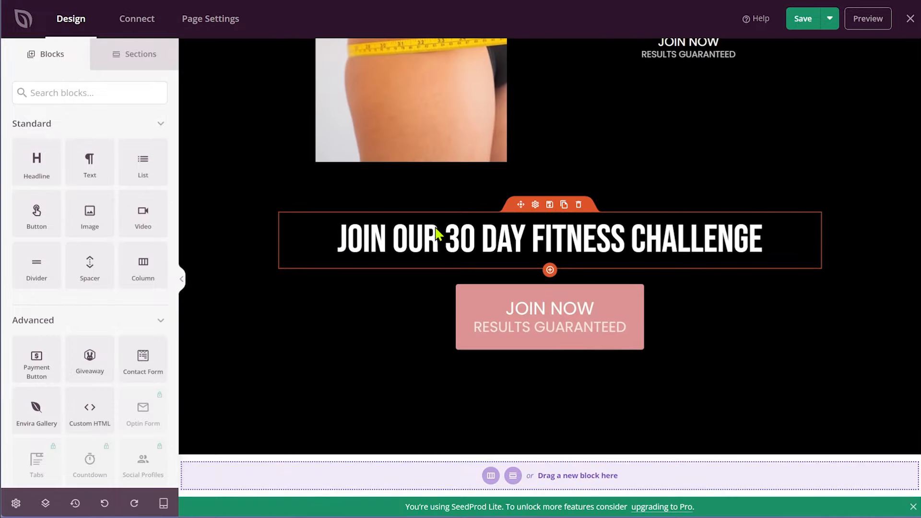
click(469, 239)
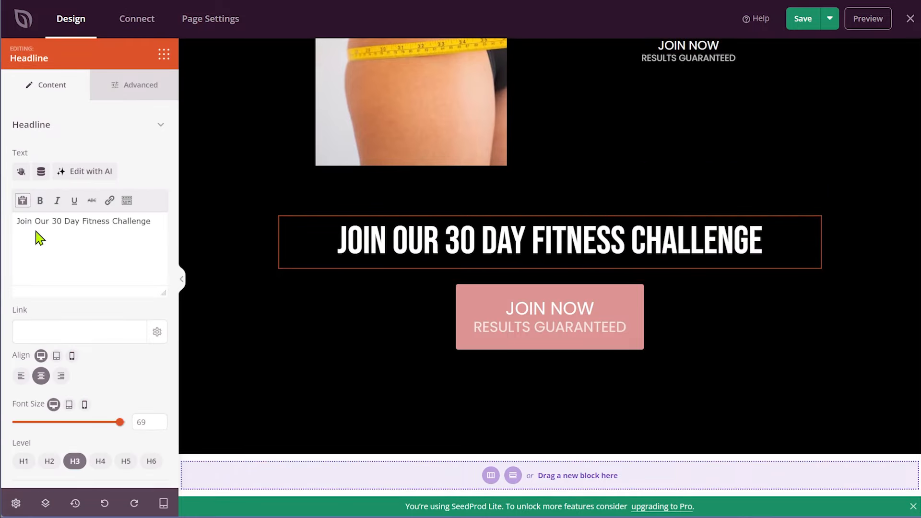
click(582, 318)
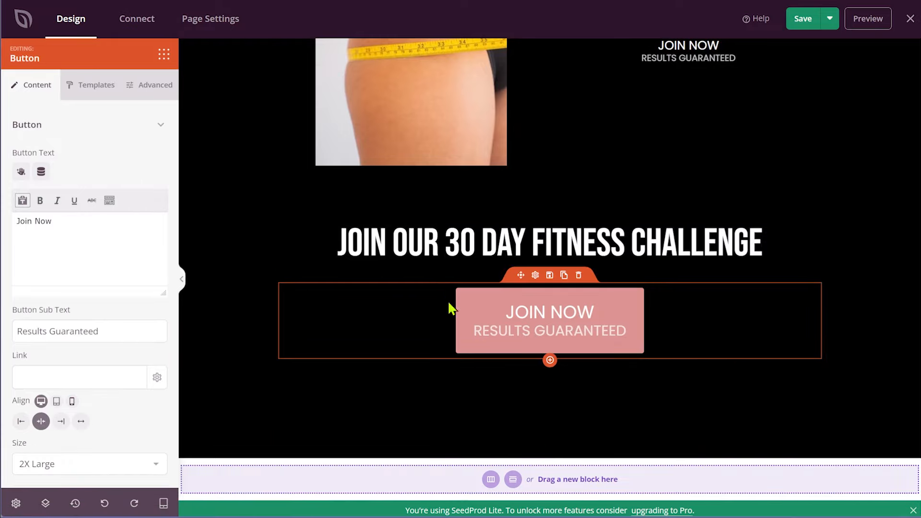
scroll(455, 335, up, 7)
scroll(453, 332, up, 7)
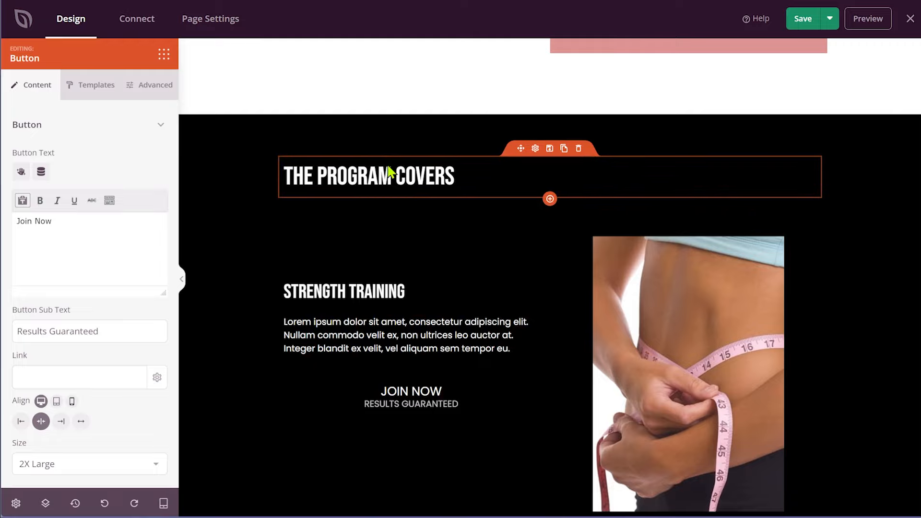
click(390, 172)
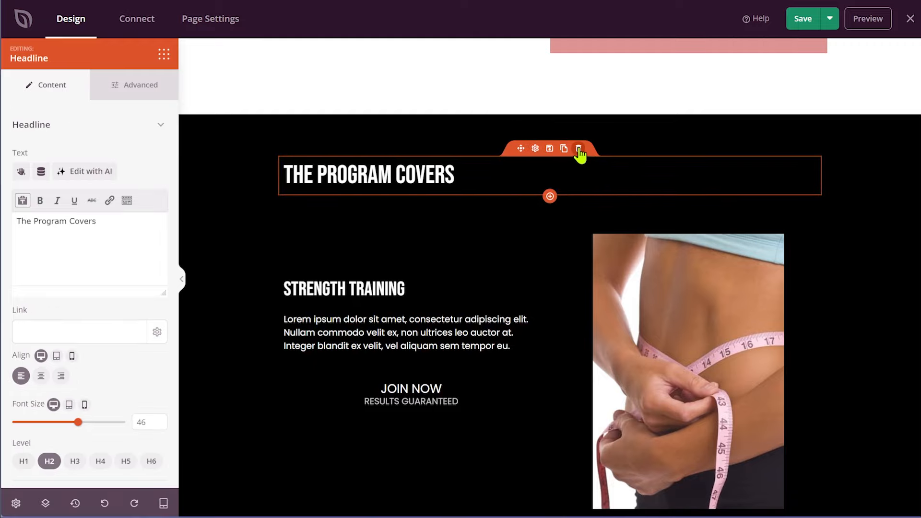
Set the background color of the "We are looking for 10 people to transform" column to coral pink #FC8B84 and copy its hex code
scroll(490, 303, up, 8)
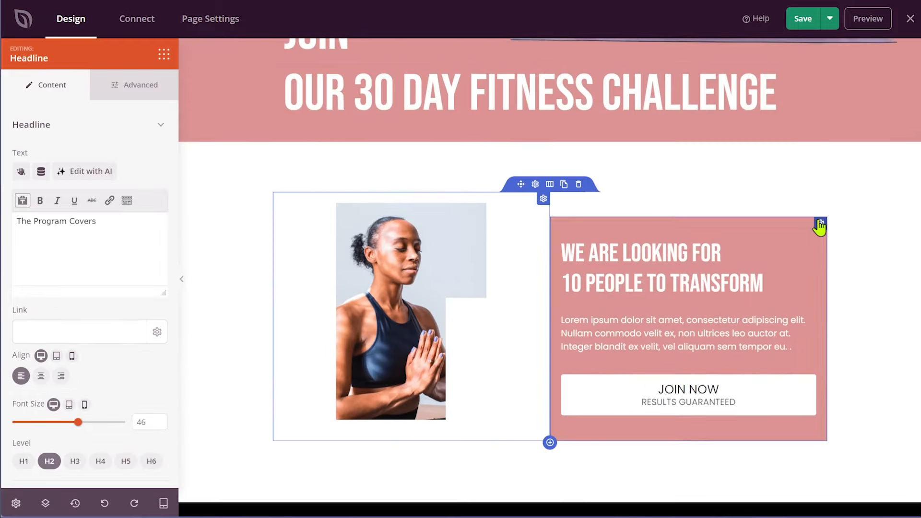
click(821, 223)
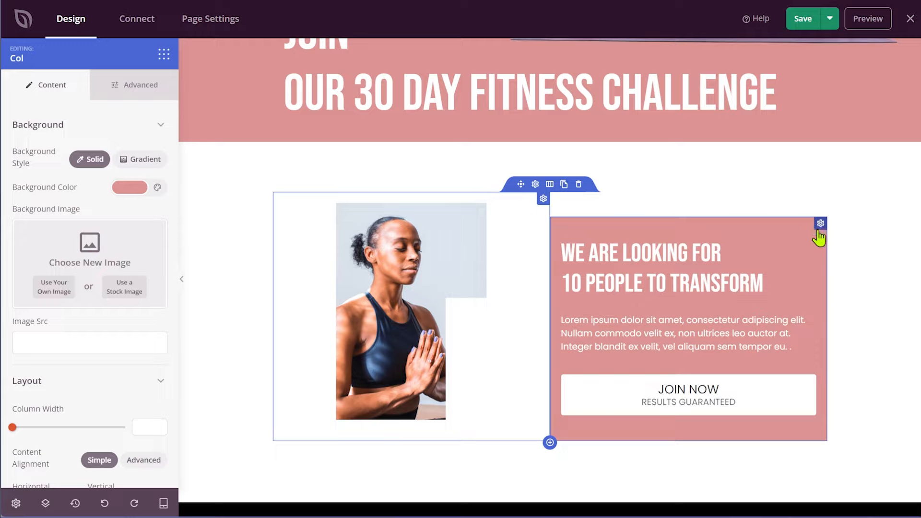
click(142, 191)
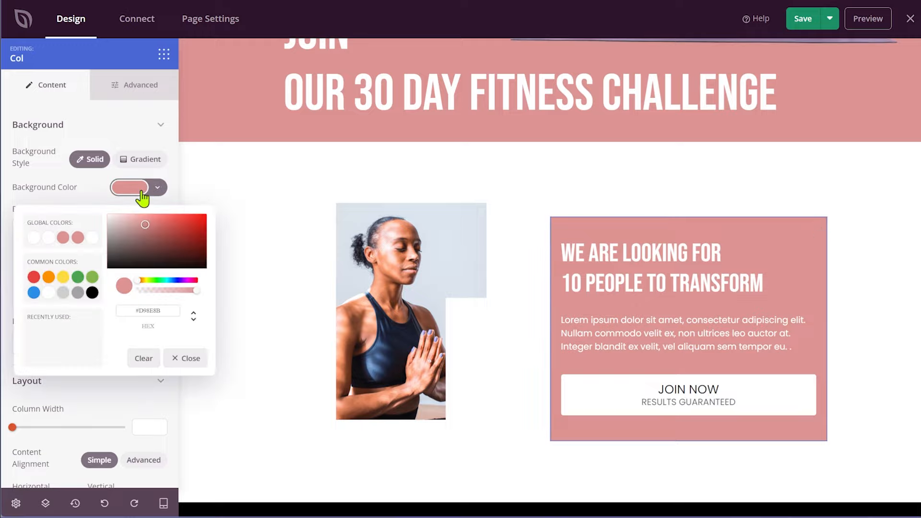
click(150, 224)
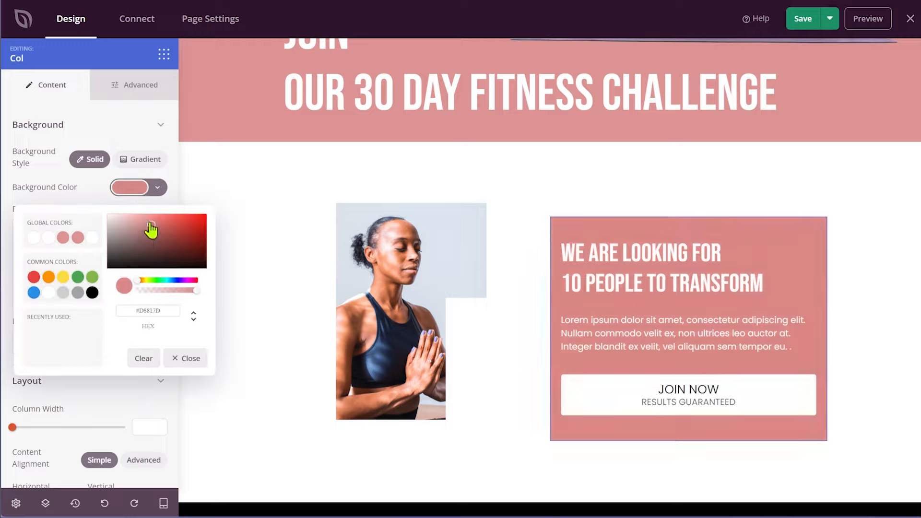
drag(150, 224, 156, 217)
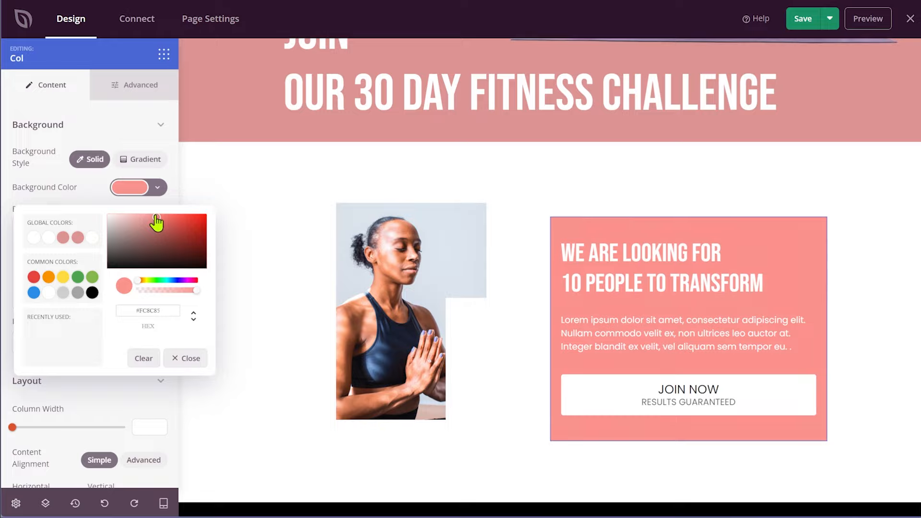
double_click(168, 309)
click(188, 363)
Set the background color of the "Join our 30 day fitness challenge" hero section to #FC8B84
scroll(421, 330, up, 5)
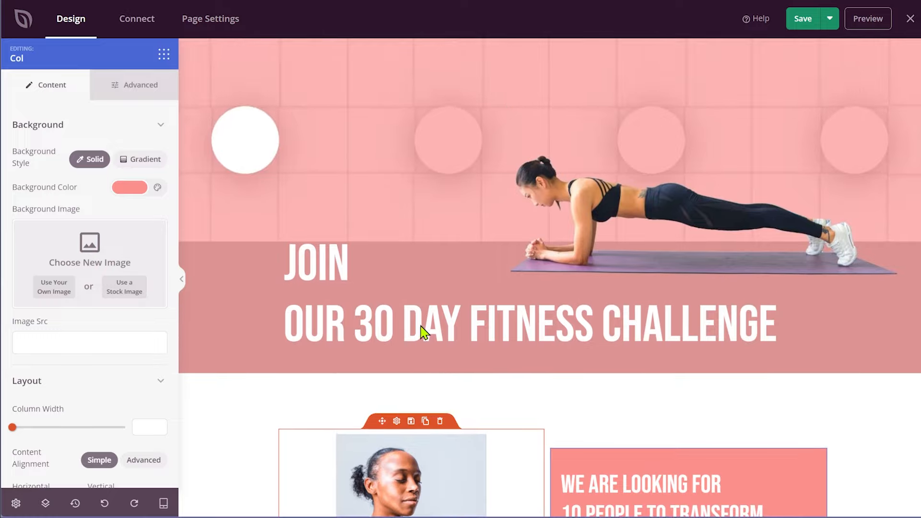
click(230, 299)
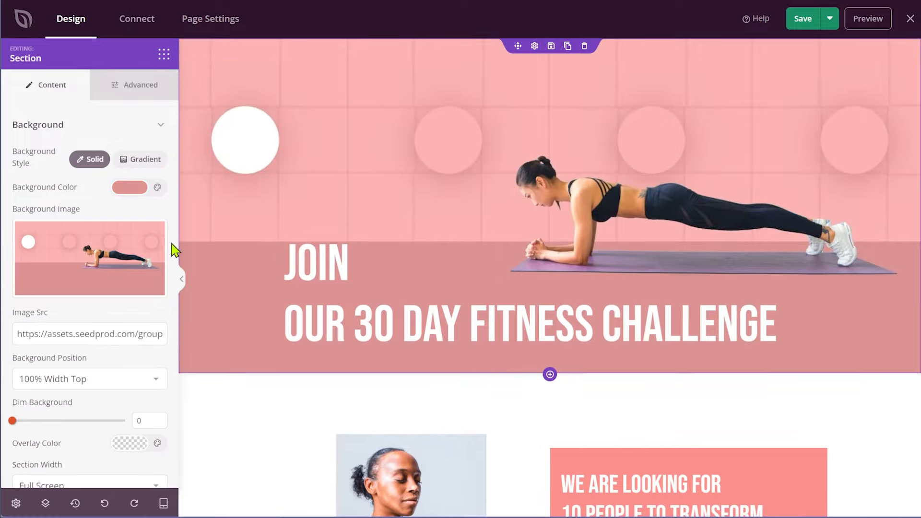
click(131, 188)
triple_click(160, 310)
text(#FC8B84)
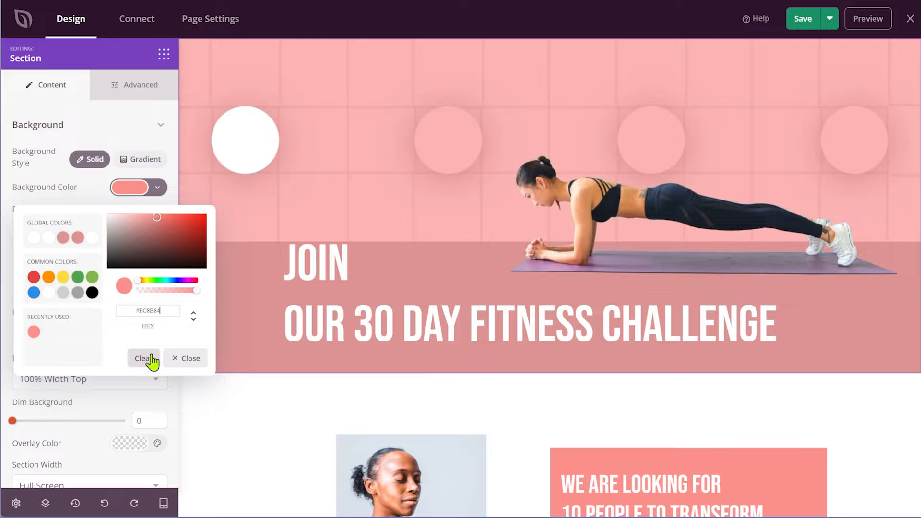
click(184, 359)
Change the background color of the "The Program Covers" section to a medium dark grey
scroll(273, 324, down, 8)
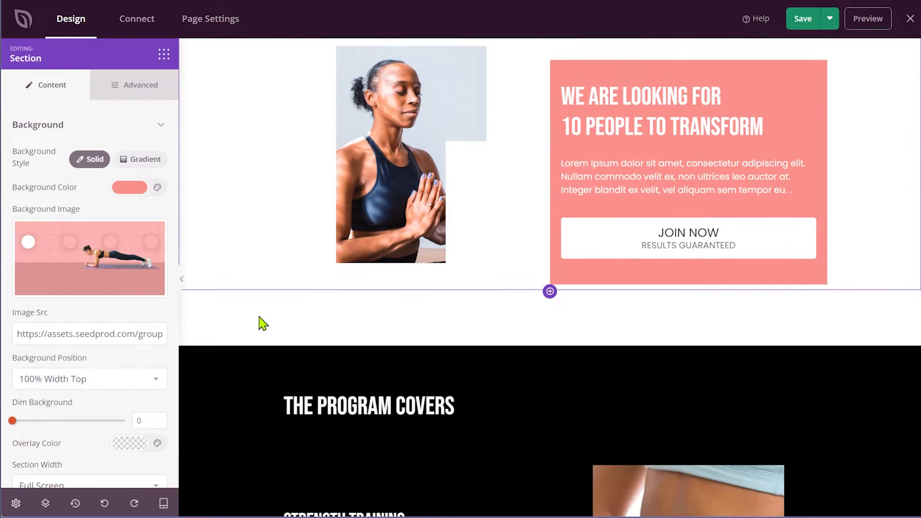
scroll(401, 267, down, 6)
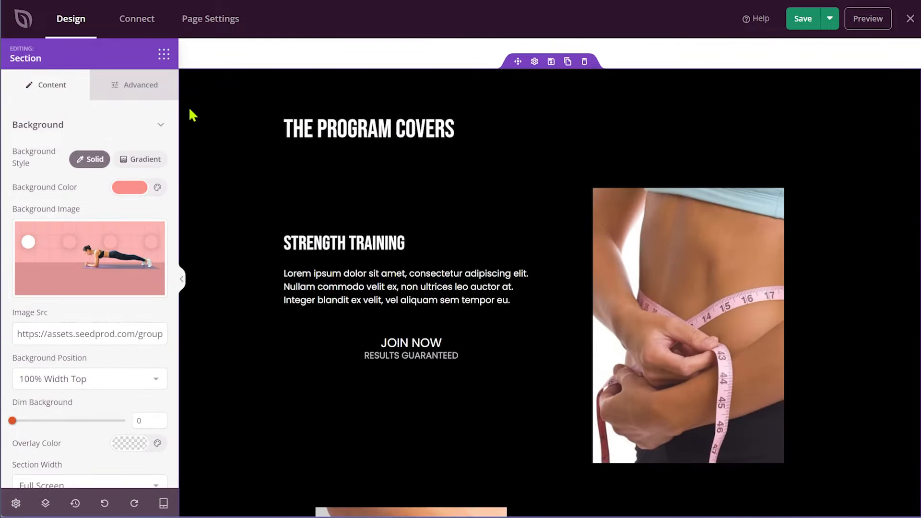
click(195, 82)
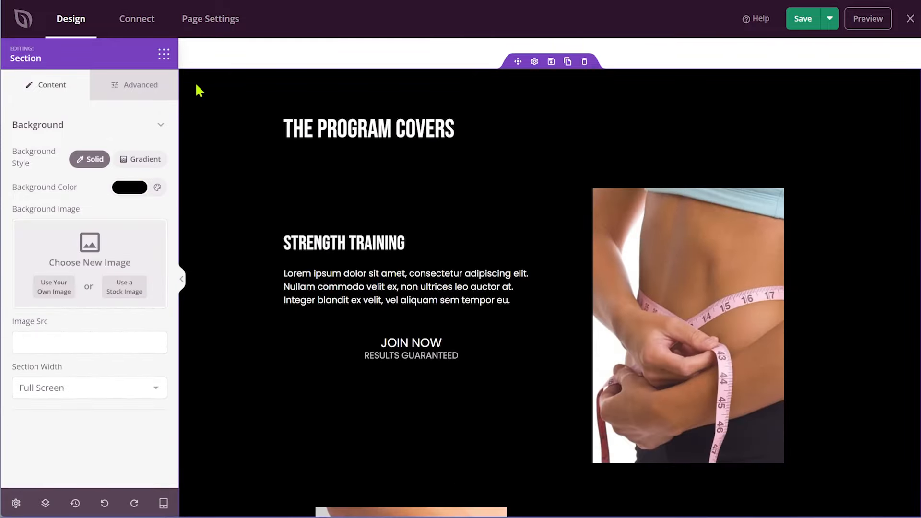
click(135, 188)
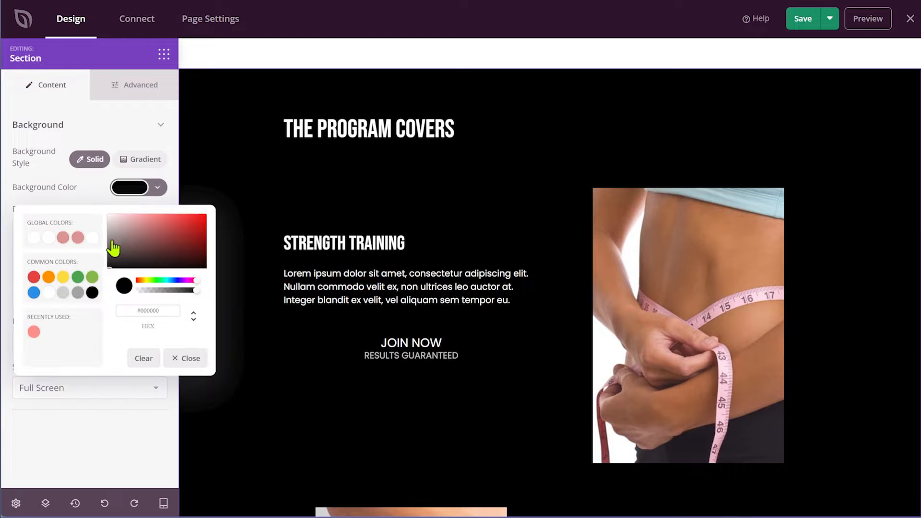
drag(113, 247, 102, 250)
click(178, 363)
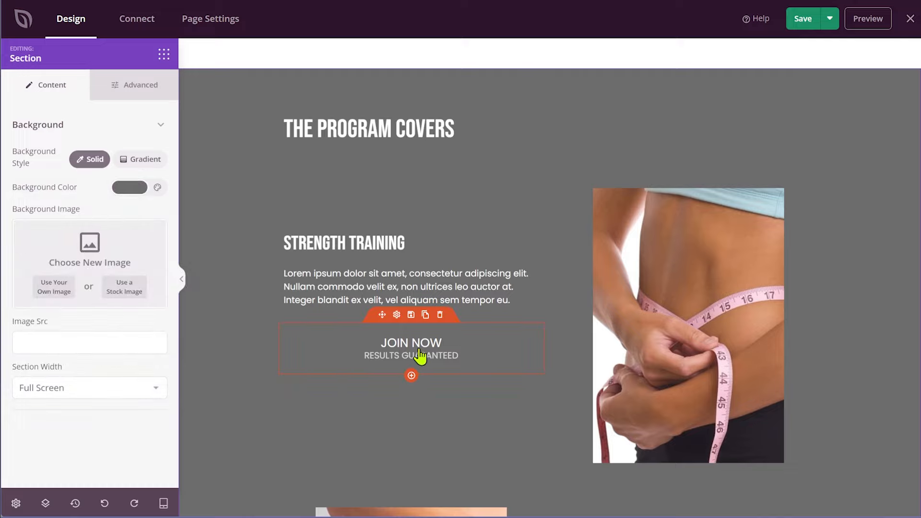
Give the Join Now button under Strength Training a bright green border (#70FF59) with a border width of 7
click(408, 354)
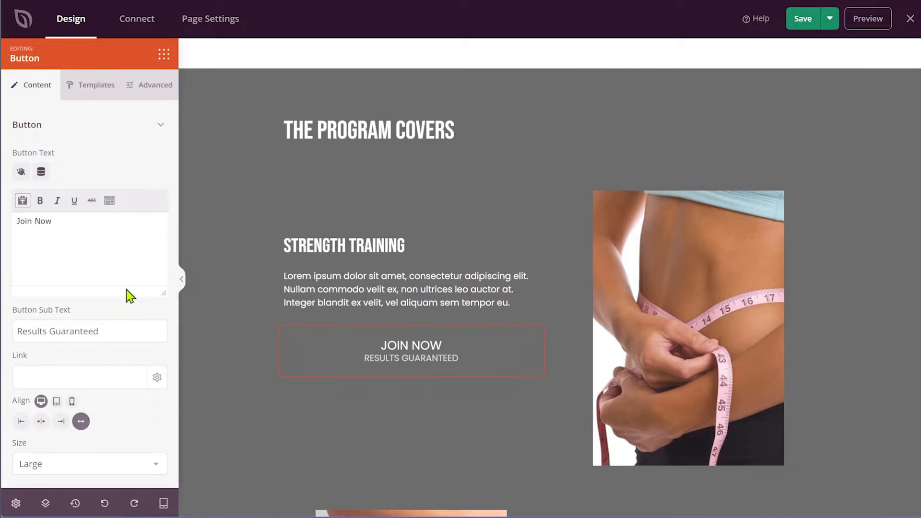
scroll(134, 302, down, 1)
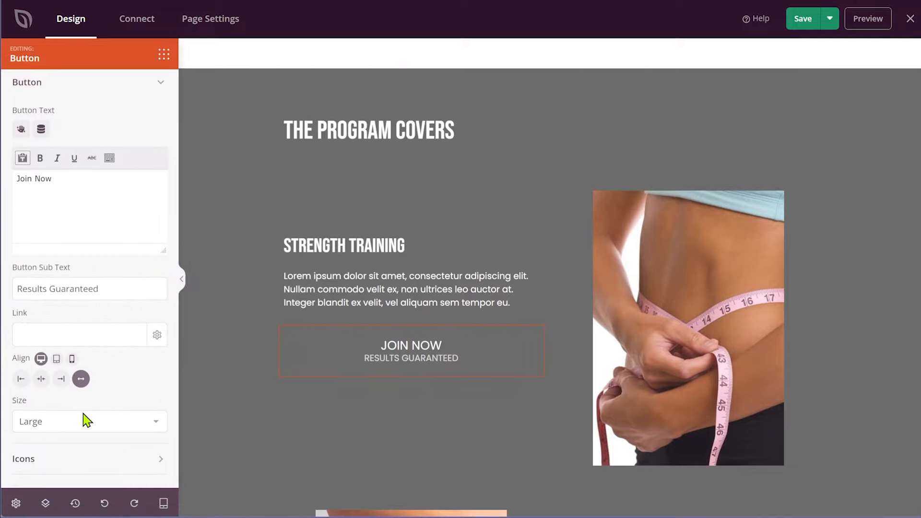
scroll(87, 413, up, 1)
click(89, 86)
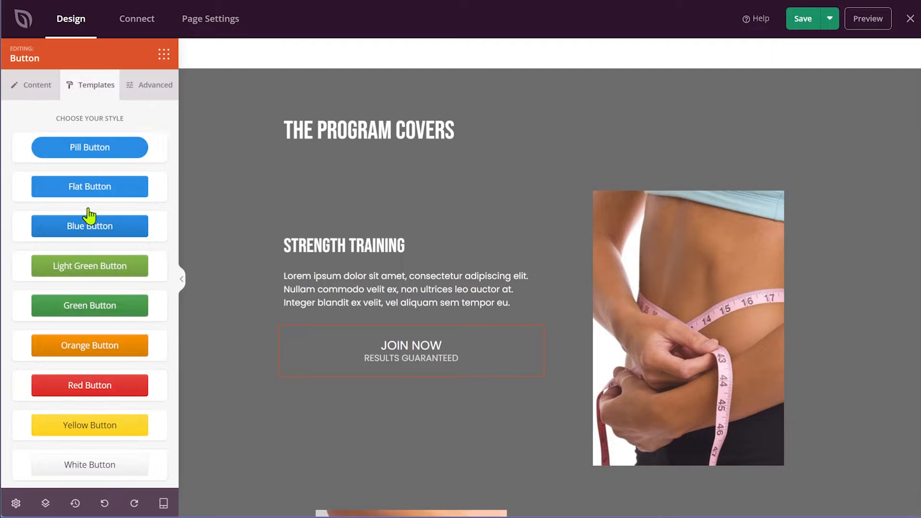
click(144, 91)
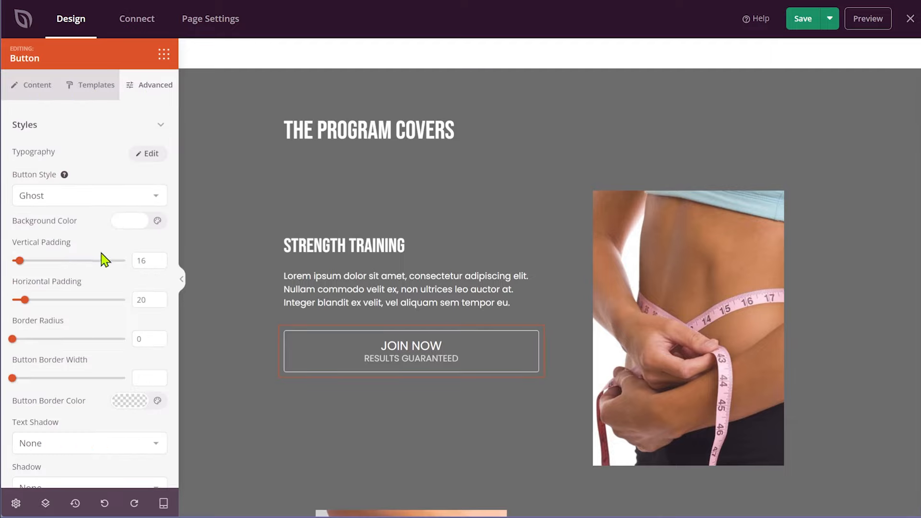
scroll(104, 259, down, 2)
click(129, 290)
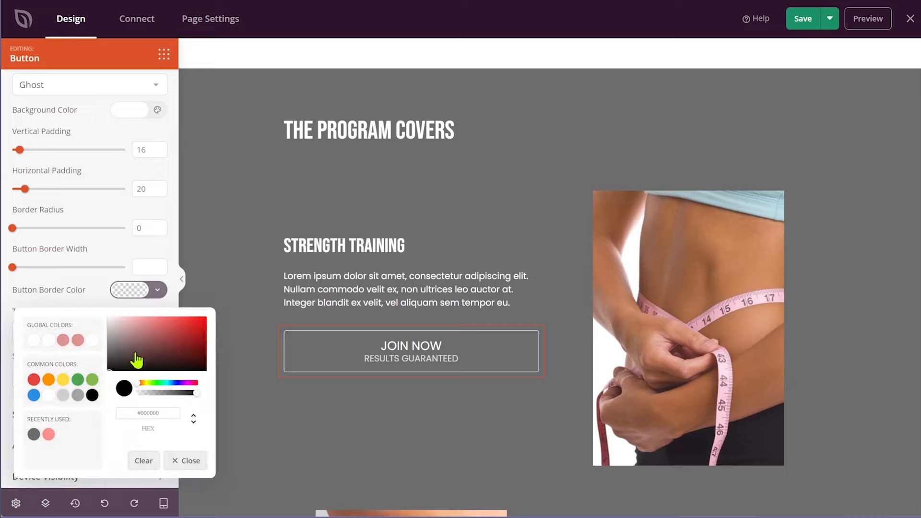
click(155, 383)
drag(159, 341, 174, 319)
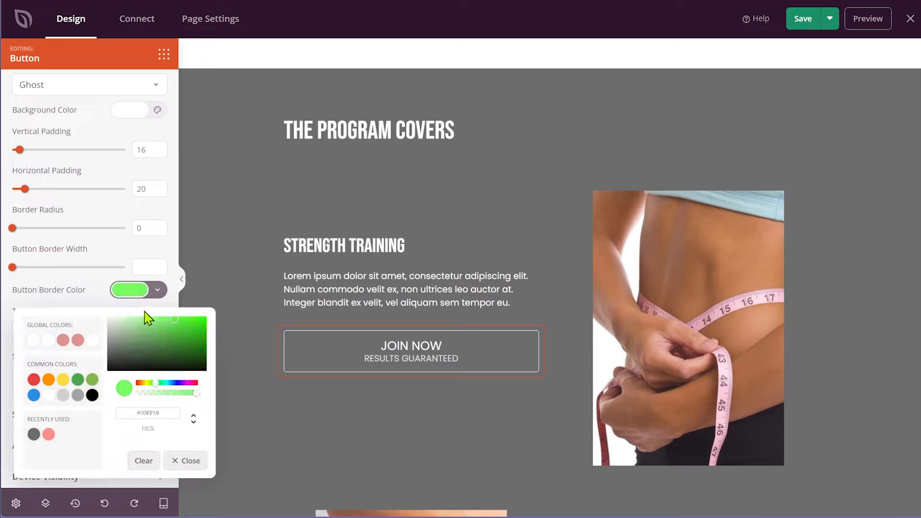
click(98, 306)
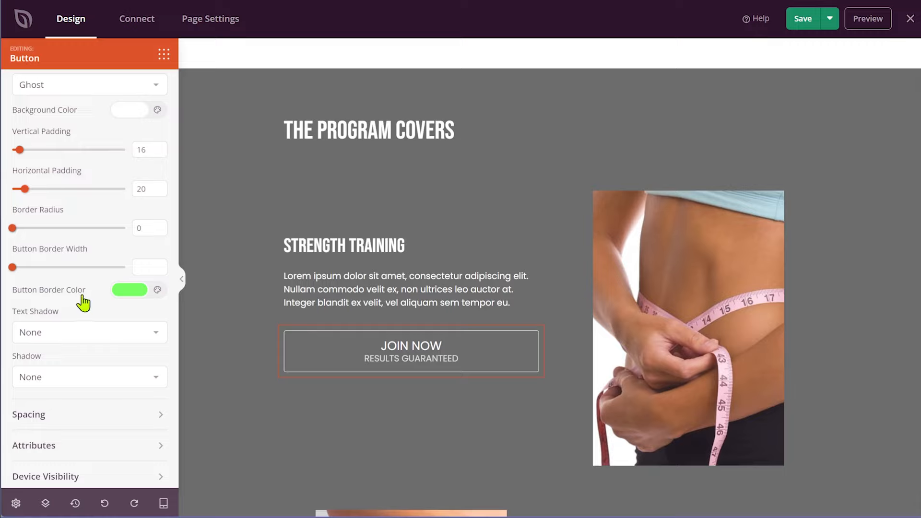
drag(13, 267, 20, 268)
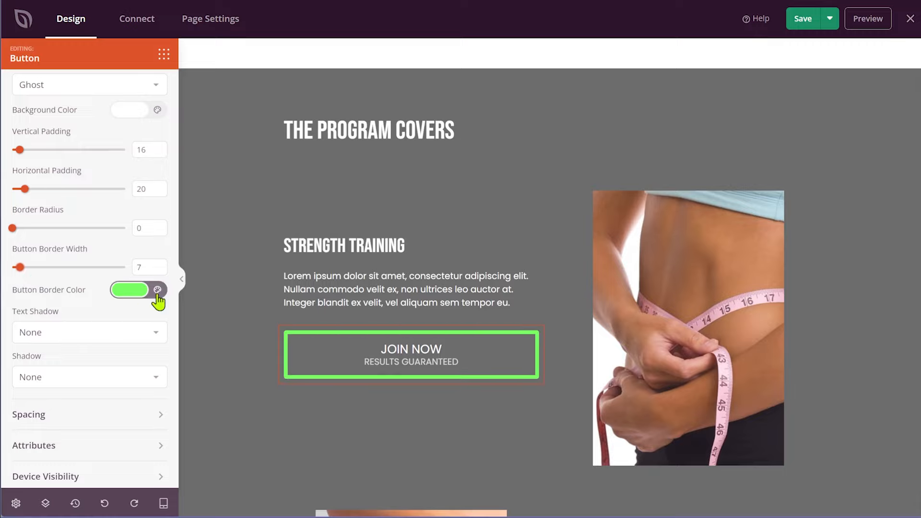
Change the border color of the Strength Training section's Join Now button to #FC8B84
click(133, 290)
click(139, 324)
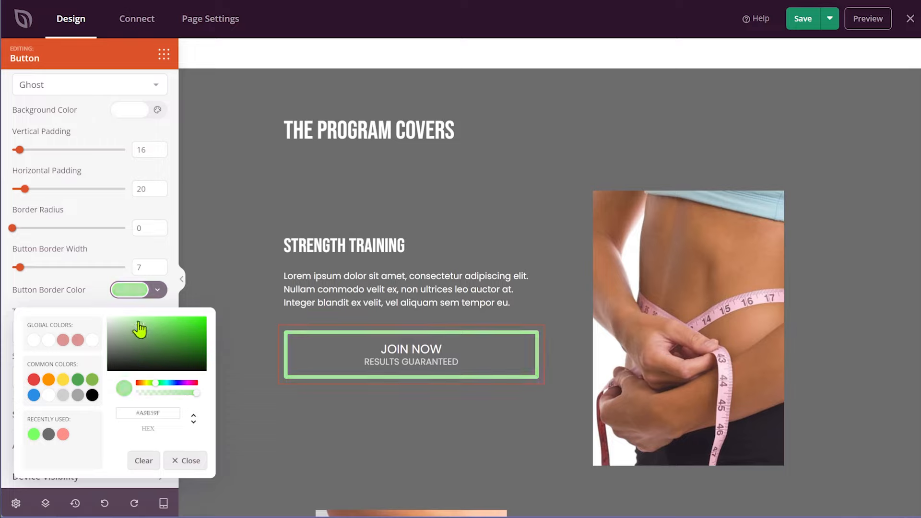
drag(139, 325, 136, 314)
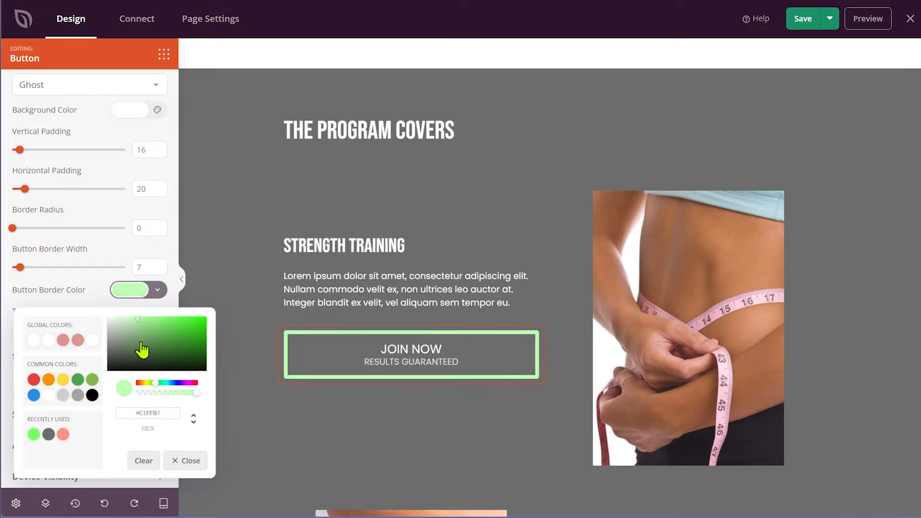
triple_click(167, 412)
text(#FC8B84)
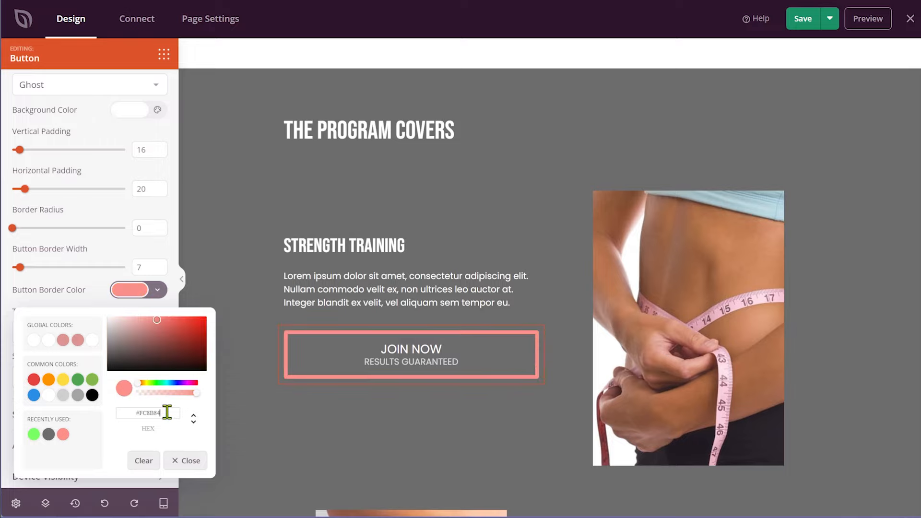
click(88, 291)
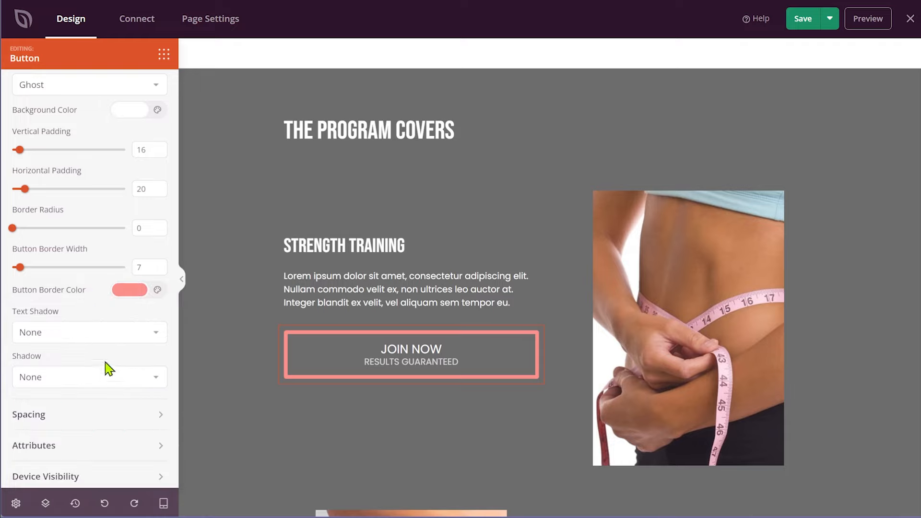
Open the background color of the Join Now button under Strength Training for editing
click(127, 112)
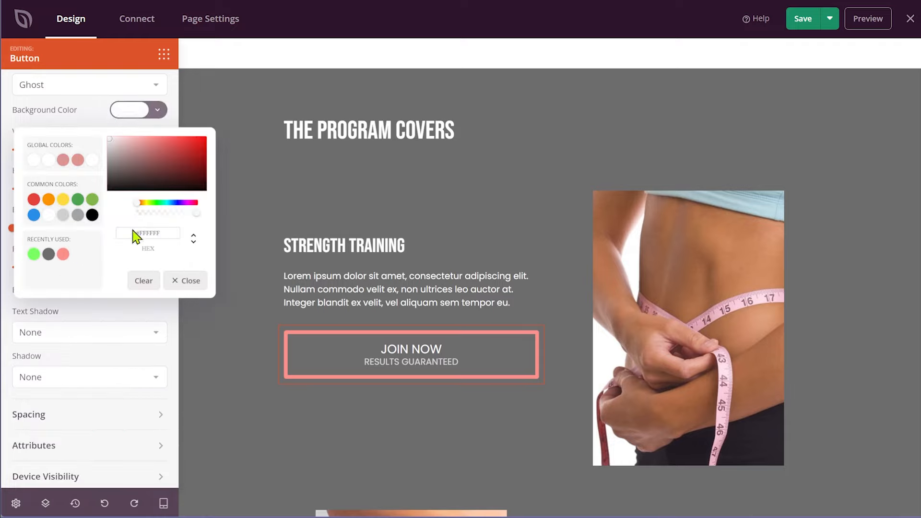